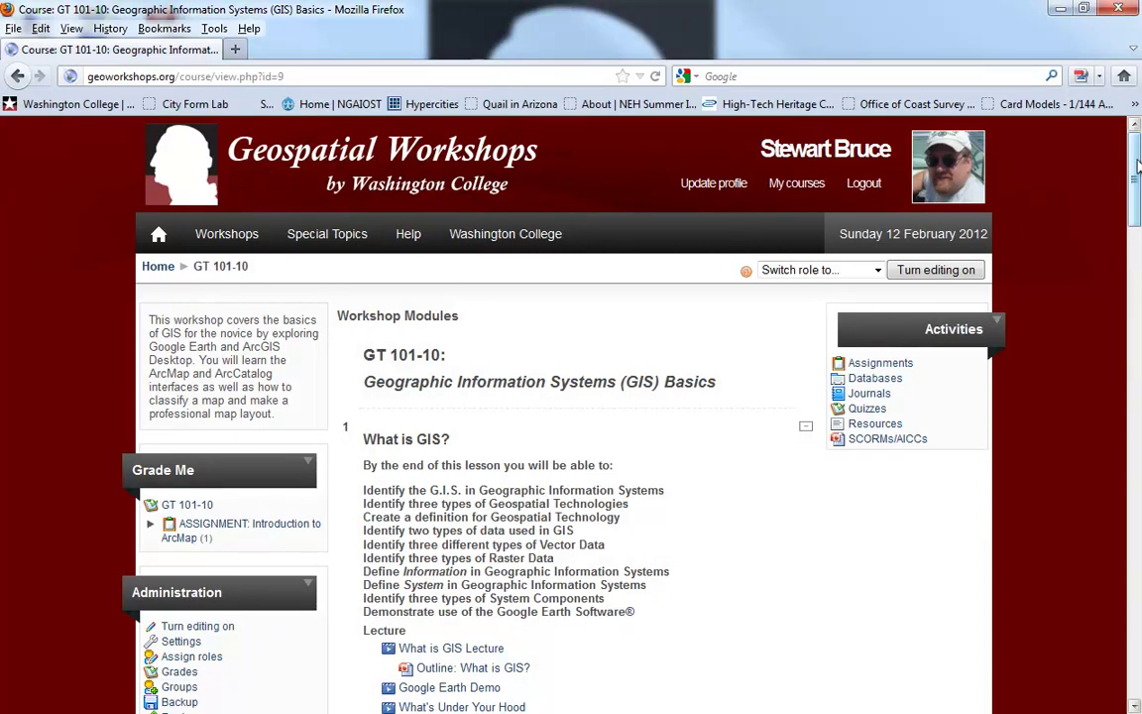
Step: Switch to Windows Explorer and open the Symbology.mxd map document from the Symbology folder inside C:\GT_101
{"action": "left_click_drag", "start_coordinate": [1138, 168], "coordinate": [1137, 639]}
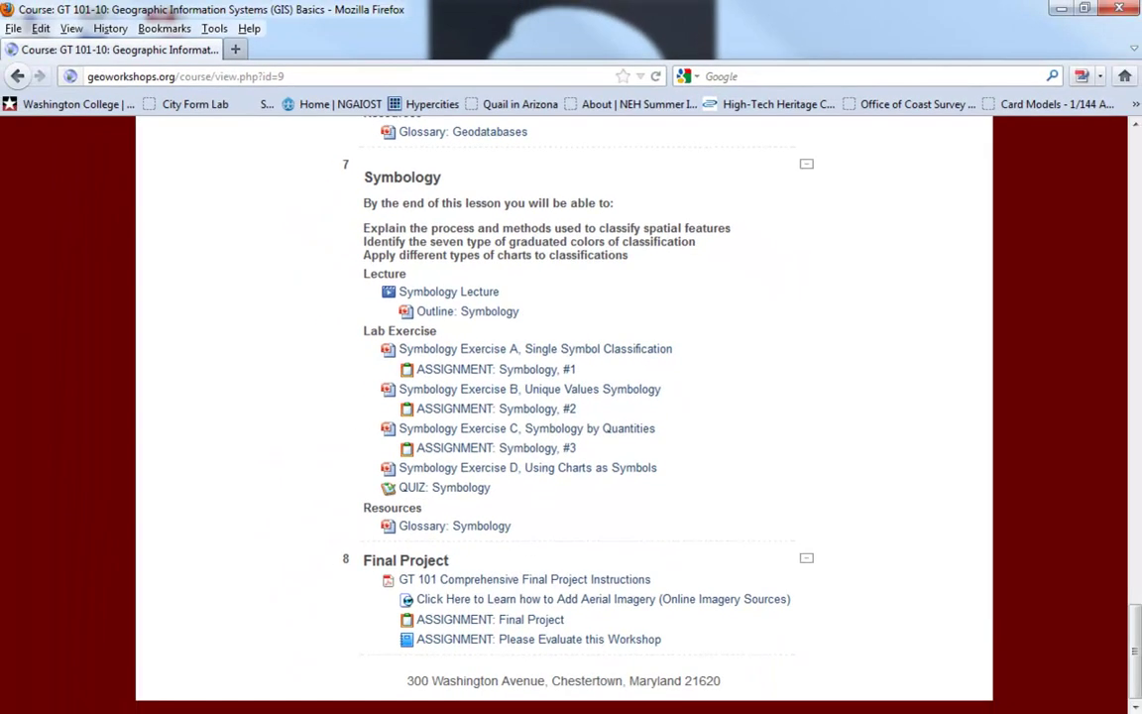
{"action": "key", "text": "alt+Tab"}
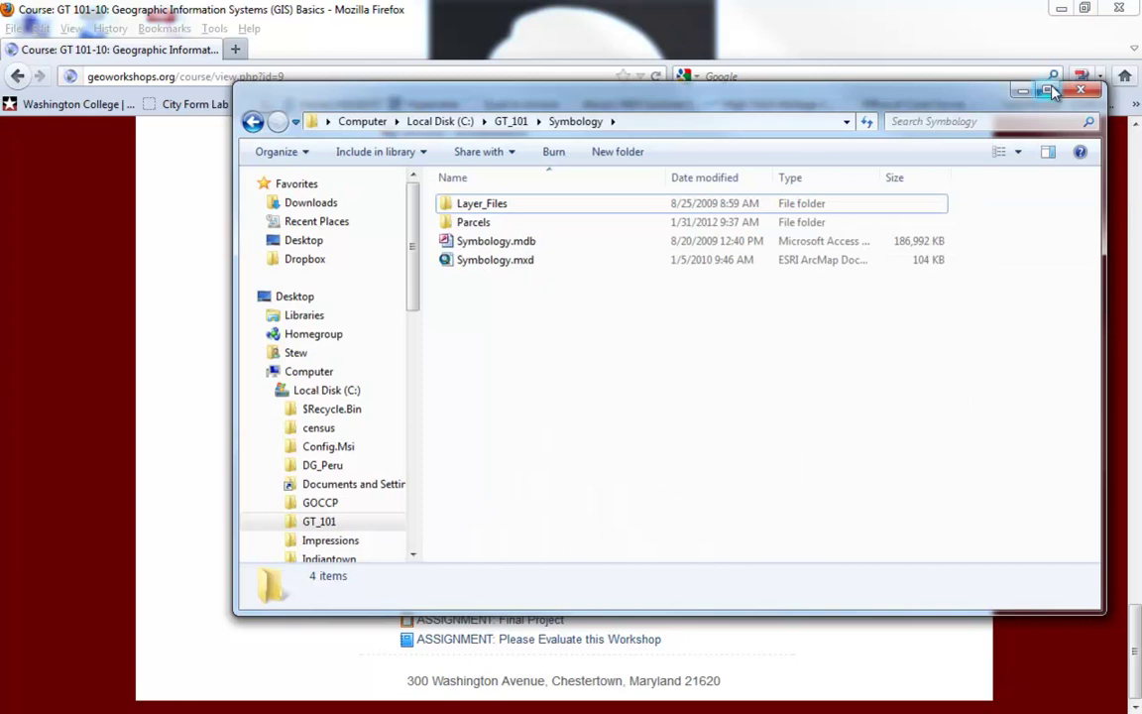
{"action": "double_click", "coordinate": [946, 91]}
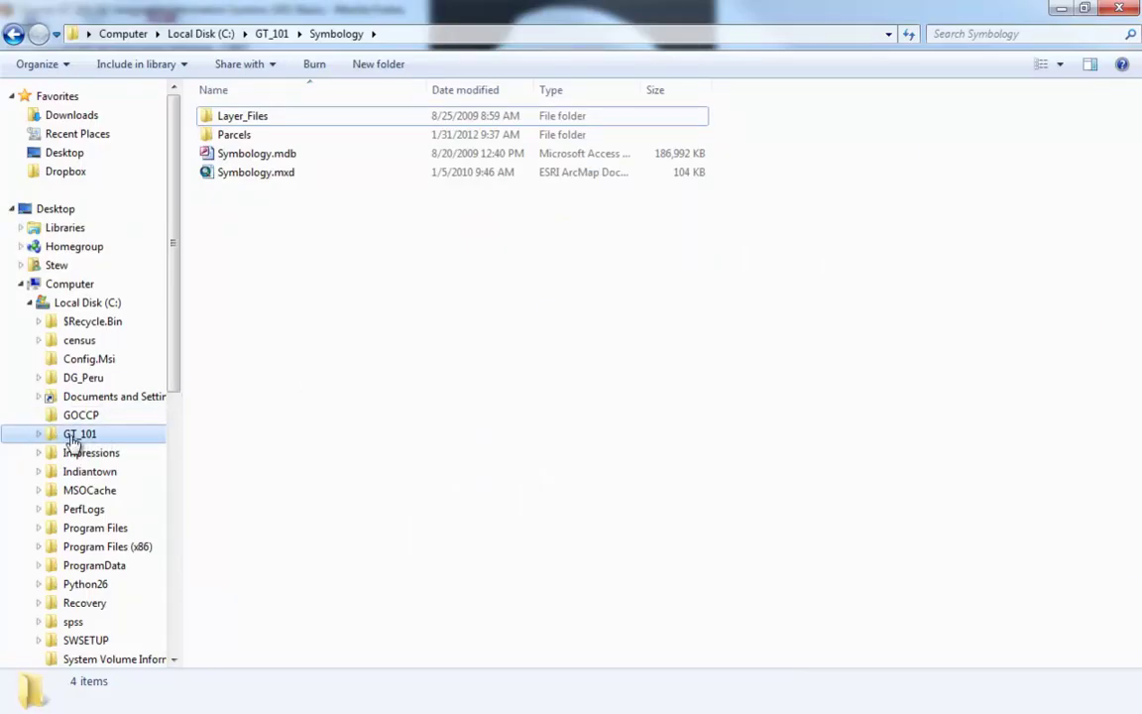
{"action": "left_click", "coordinate": [72, 436]}
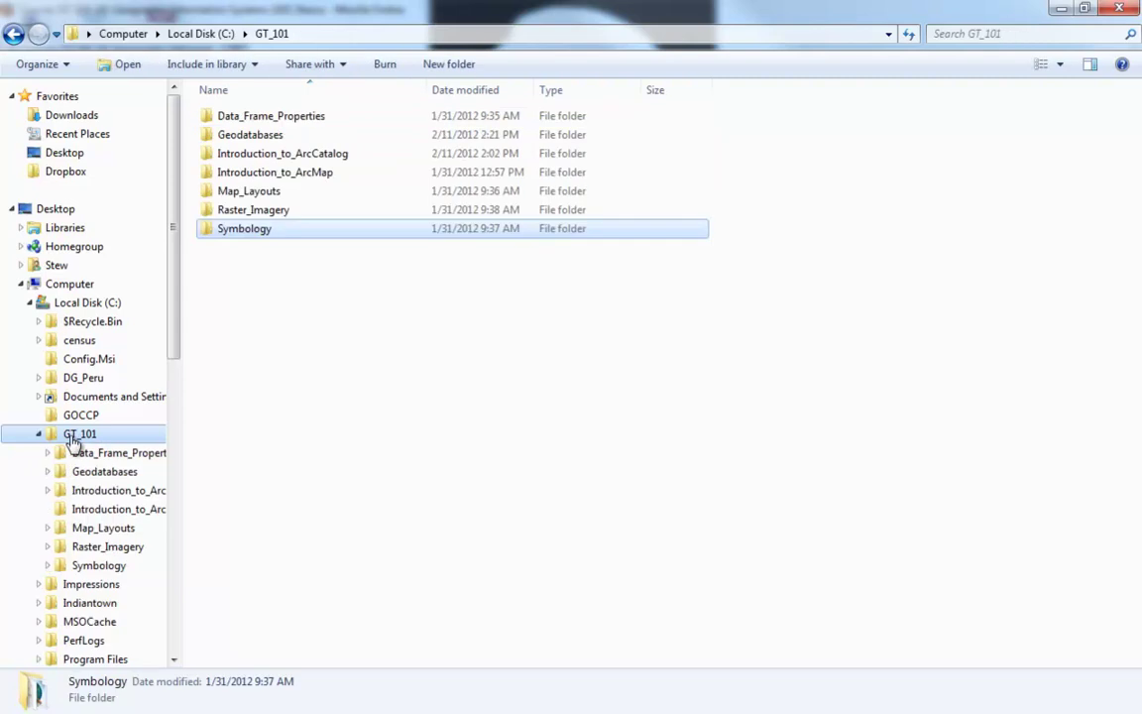
{"action": "double_click", "coordinate": [229, 232]}
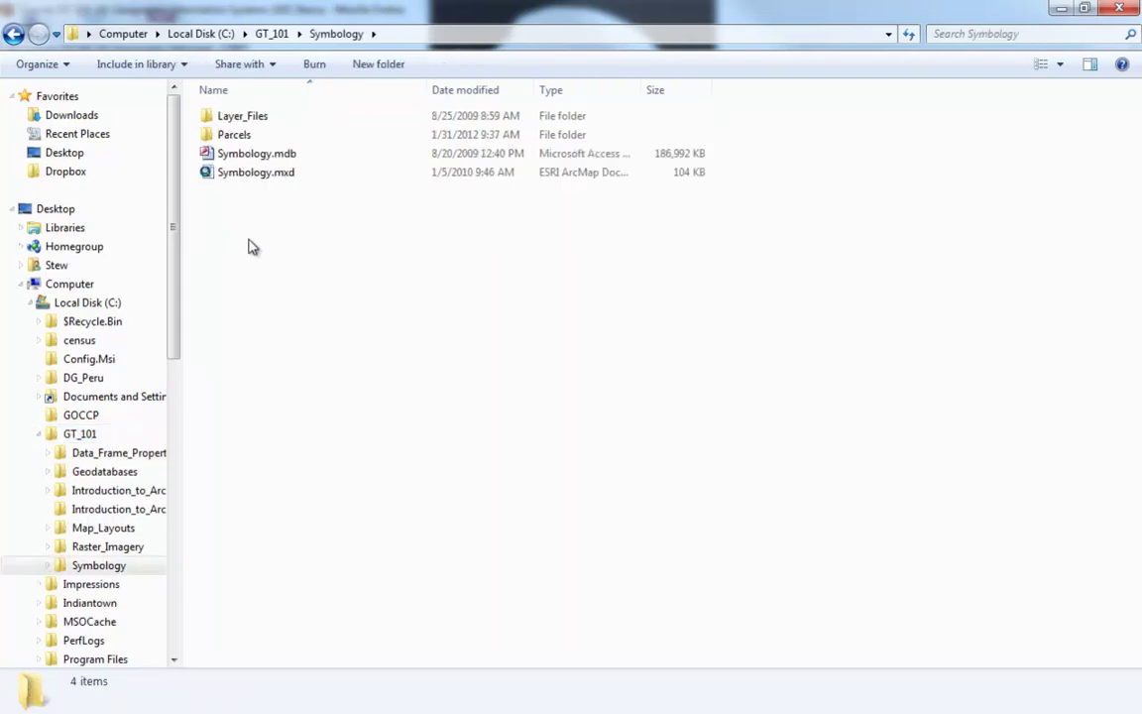
{"action": "left_click", "coordinate": [235, 178]}
{"action": "double_click", "coordinate": [235, 177]}
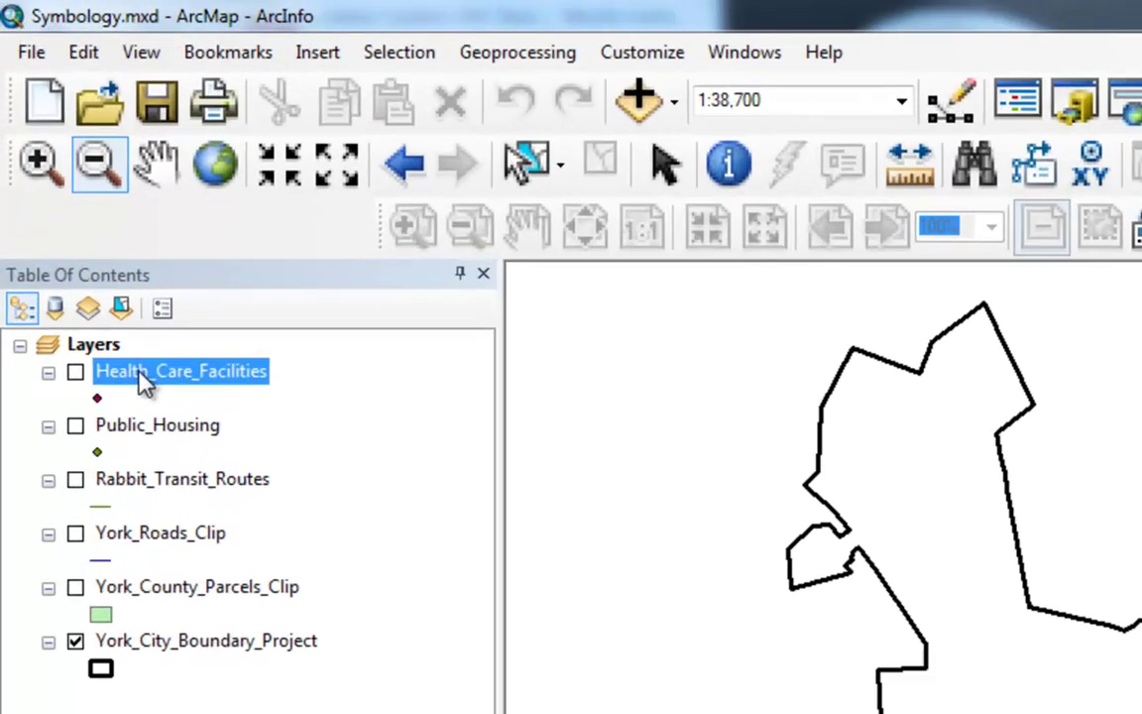
Step: Examine the Health_Care_Facilities attribute table, reviewing the facility name field and the staffing fields from Physicians to Nurse_Practicioners
{"action": "right_click", "coordinate": [86, 224]}
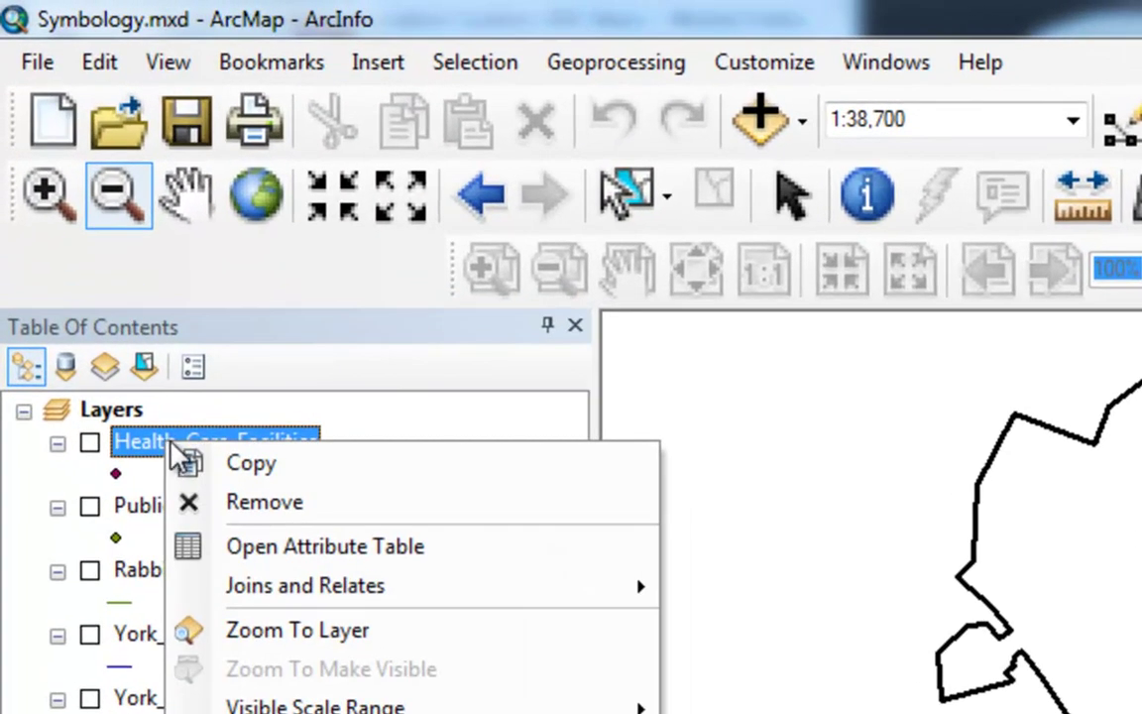
{"action": "left_click", "coordinate": [304, 547]}
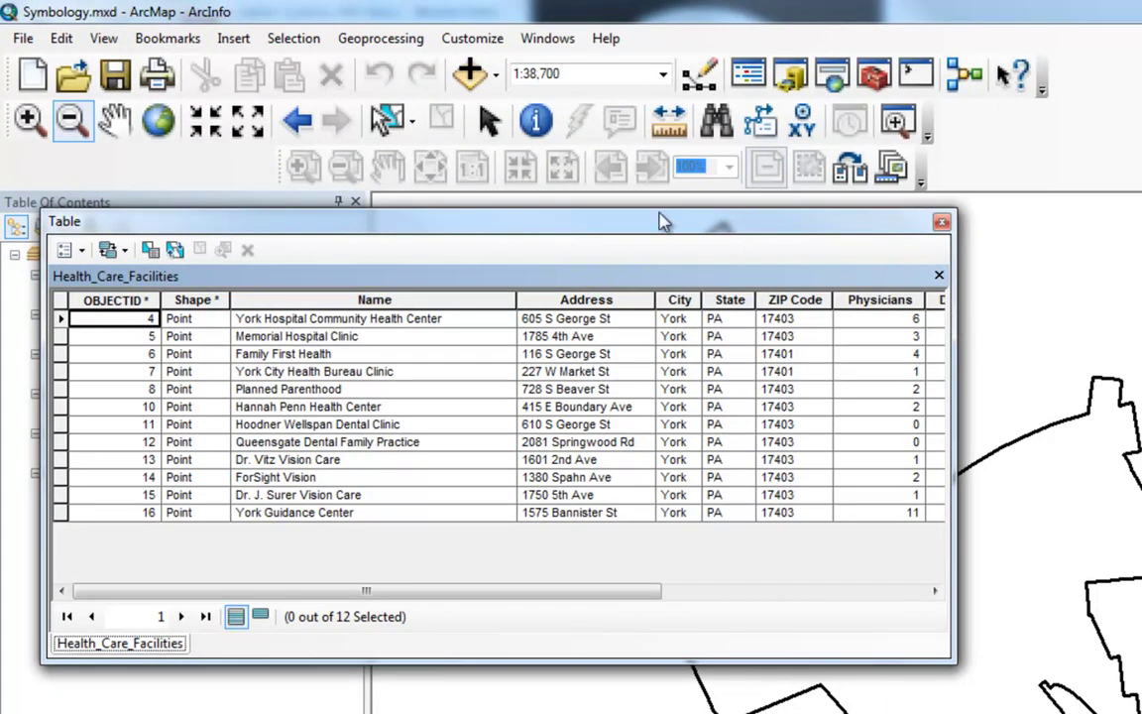
{"action": "left_click_drag", "start_coordinate": [660, 229], "coordinate": [712, 187]}
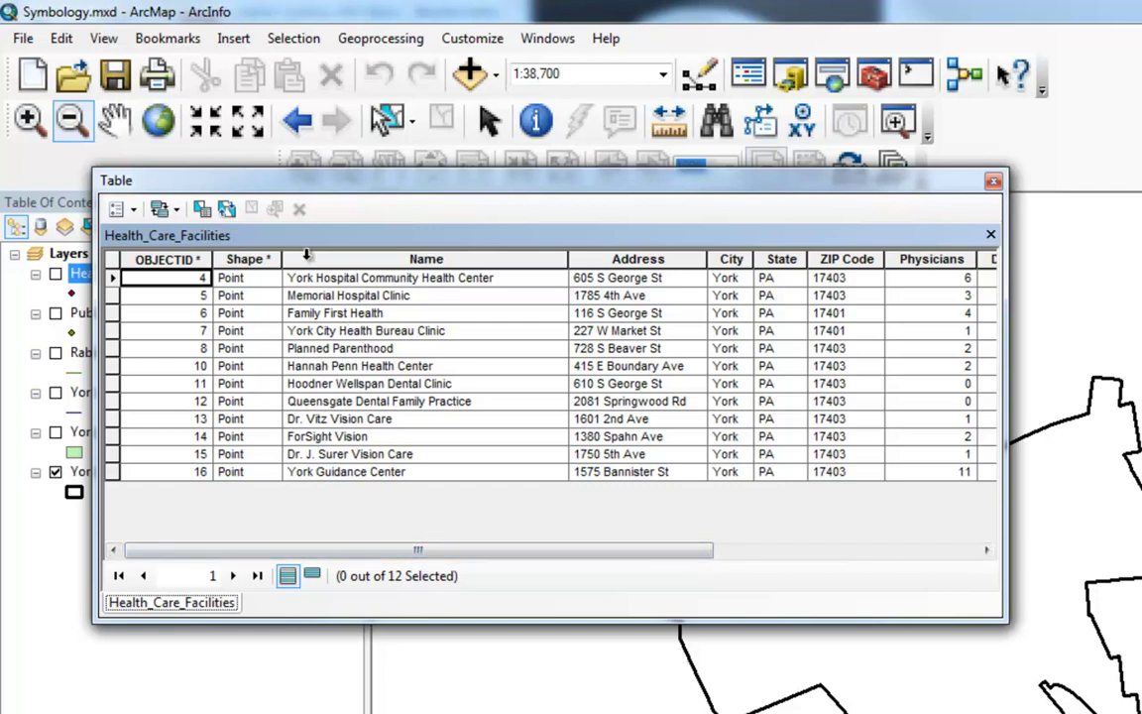
{"action": "left_click", "coordinate": [310, 258]}
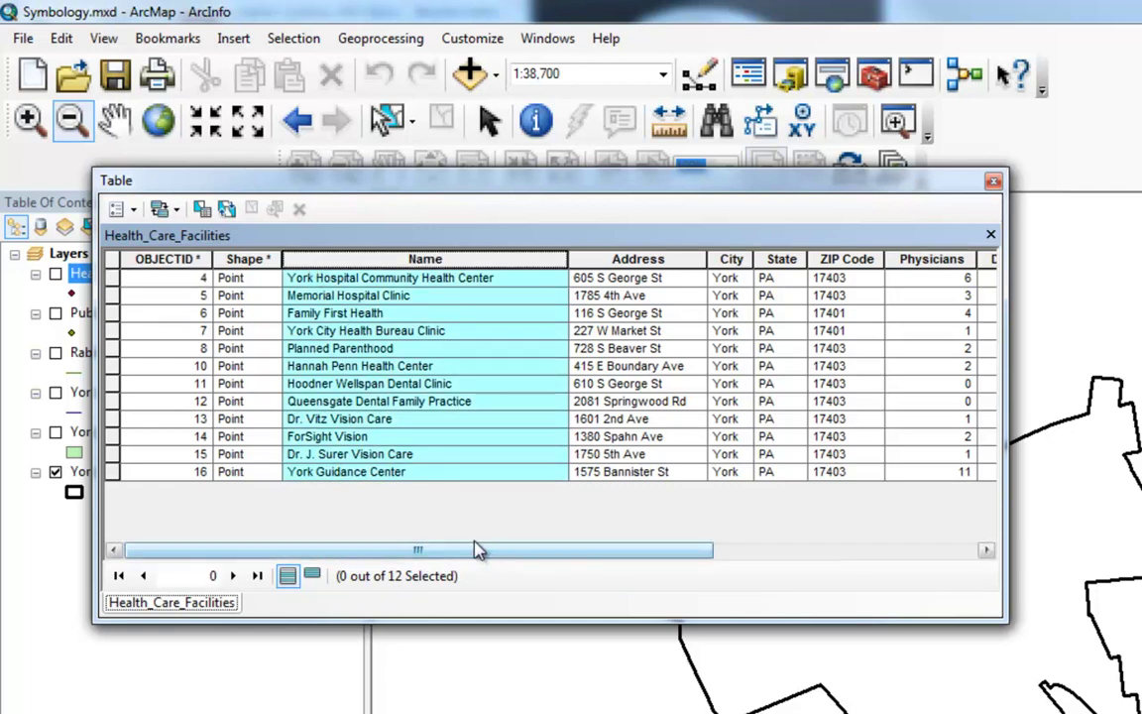
{"action": "left_click_drag", "start_coordinate": [483, 549], "coordinate": [749, 552]}
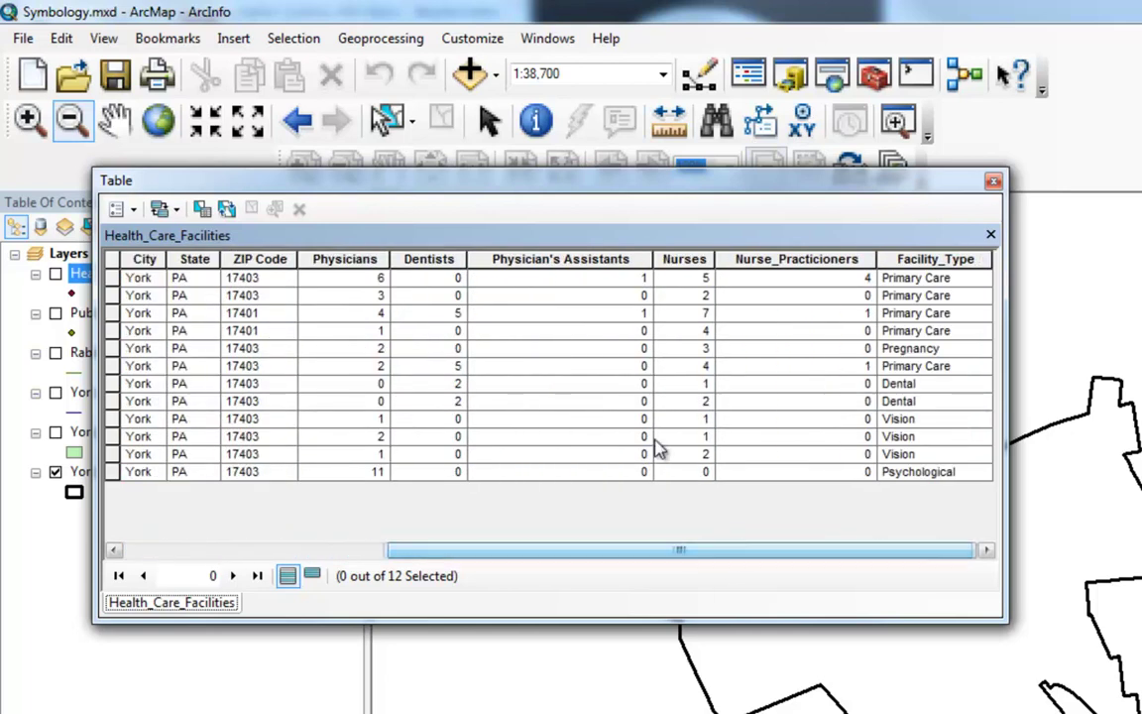
{"action": "left_click", "coordinate": [342, 259]}
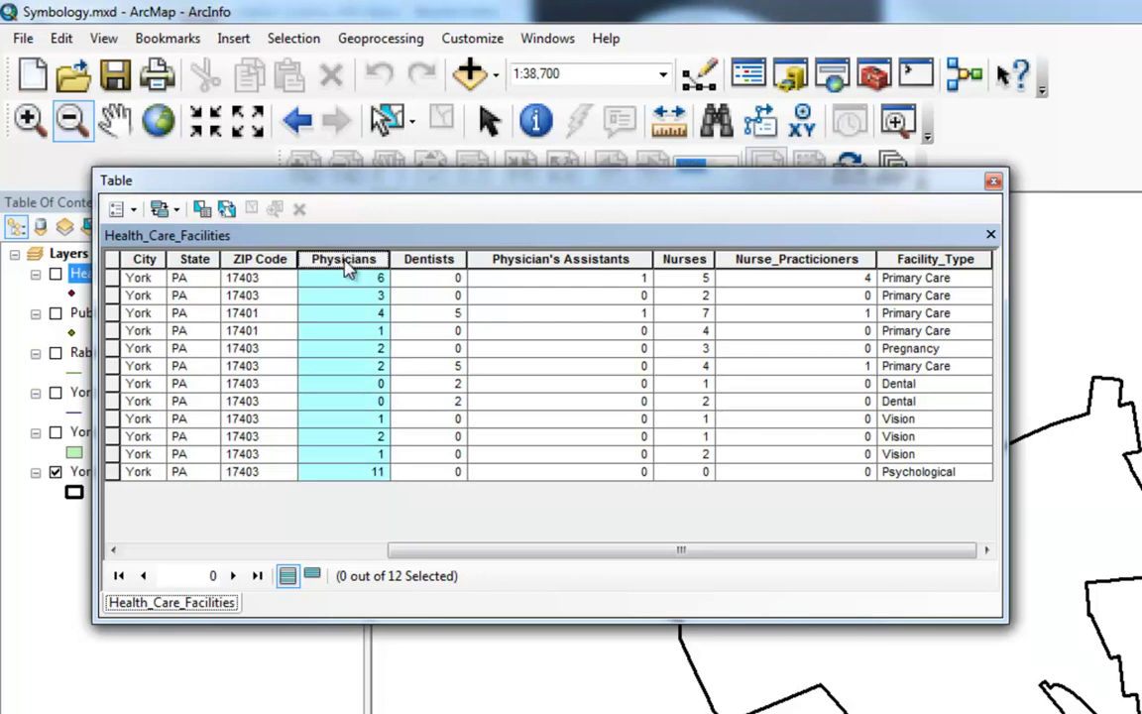
{"action": "left_click", "coordinate": [418, 260]}
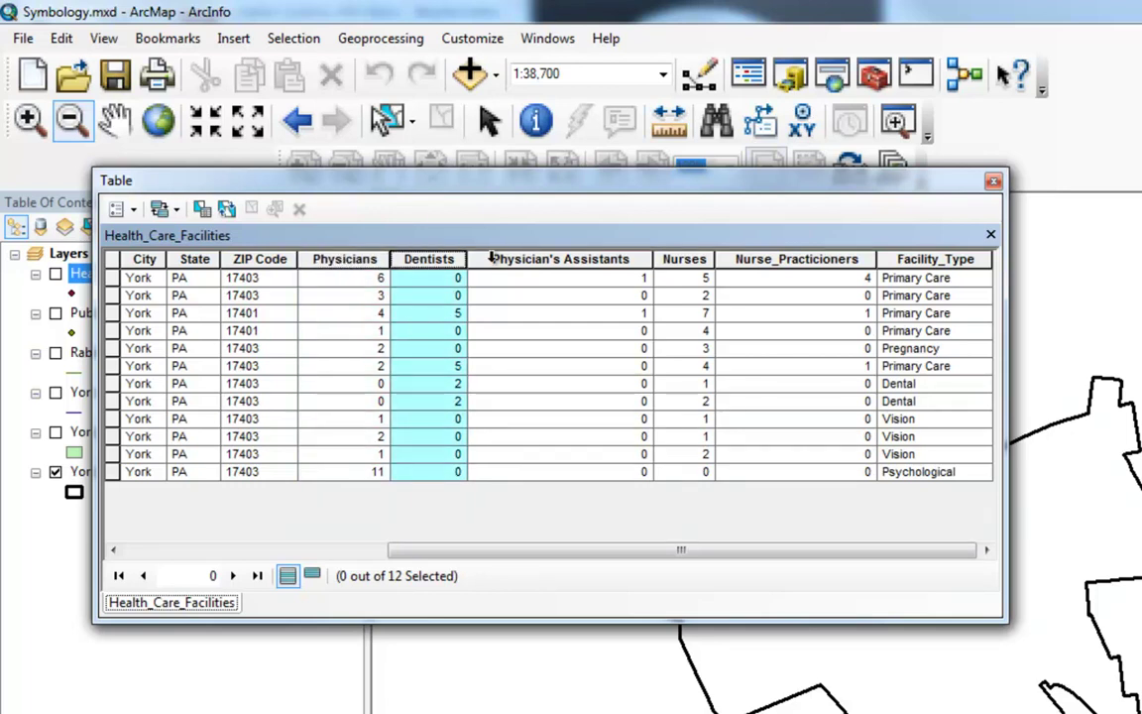
{"action": "left_click", "coordinate": [502, 261]}
{"action": "left_click", "coordinate": [669, 259]}
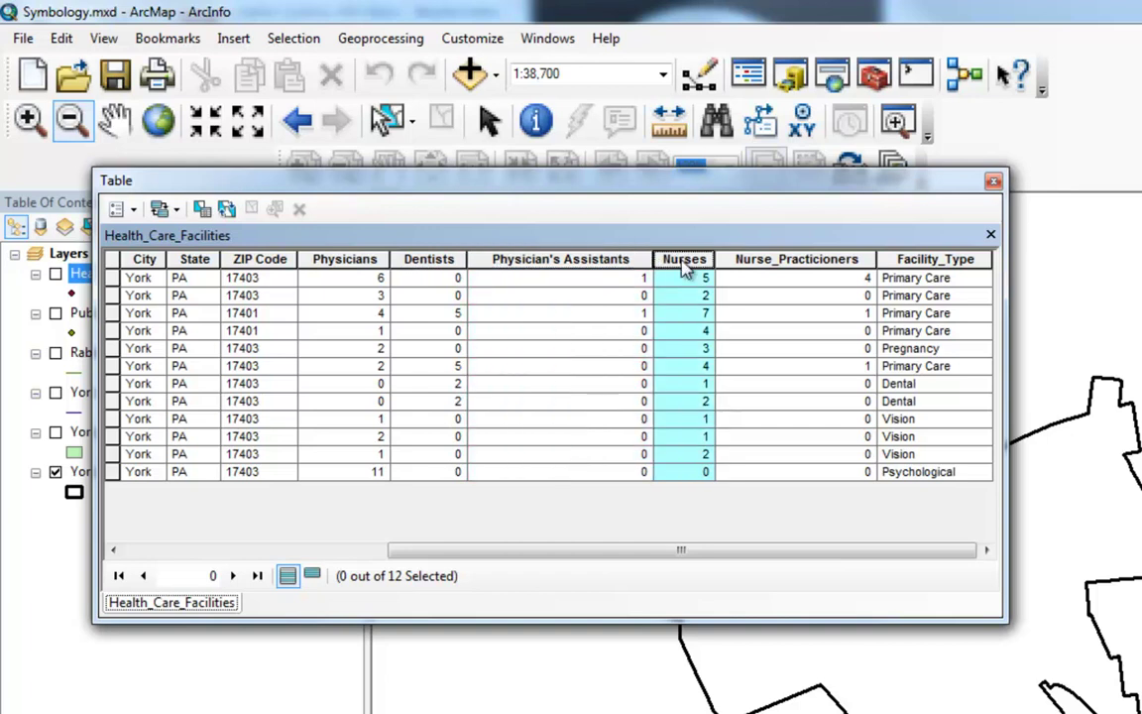
{"action": "left_click", "coordinate": [782, 260]}
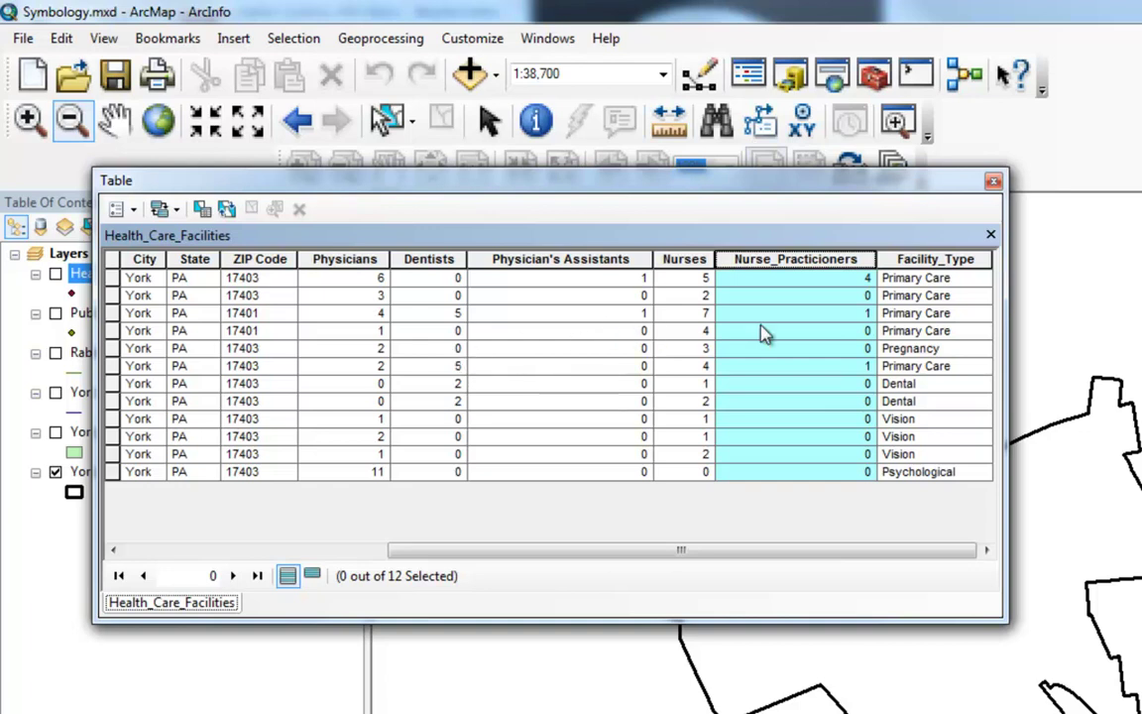
{"action": "left_click", "coordinate": [993, 180]}
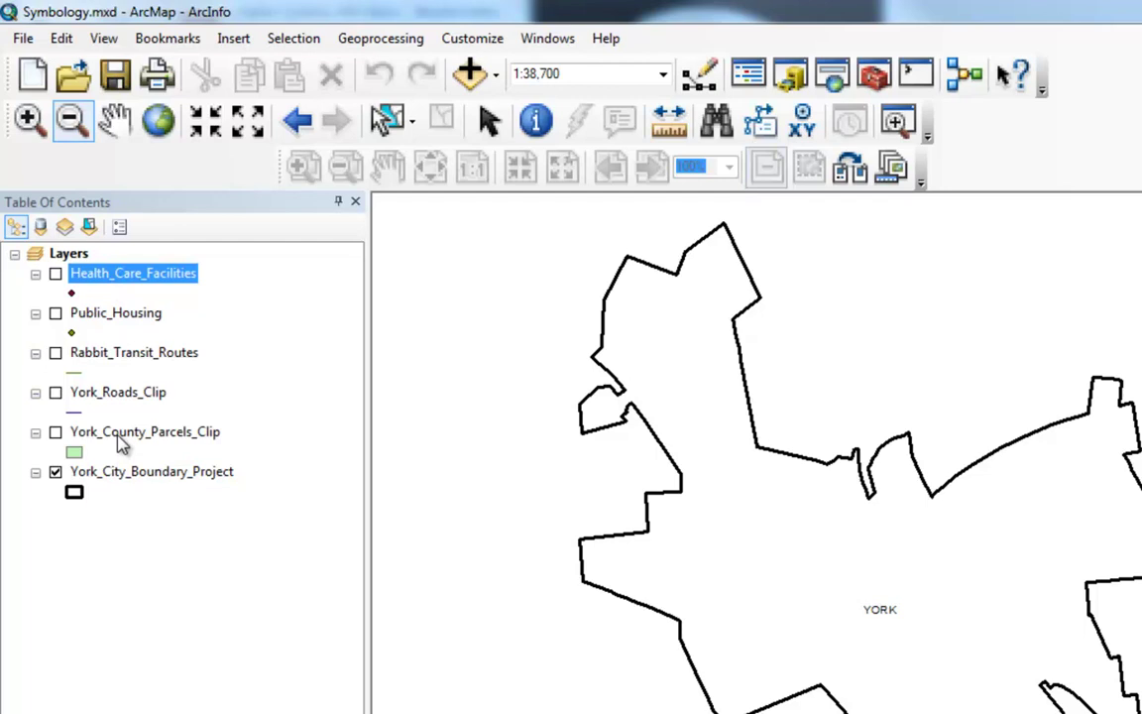
Step: Turn on the Health_Care_Facilities layer and change its point symbol's color to red
{"action": "left_click", "coordinate": [56, 276]}
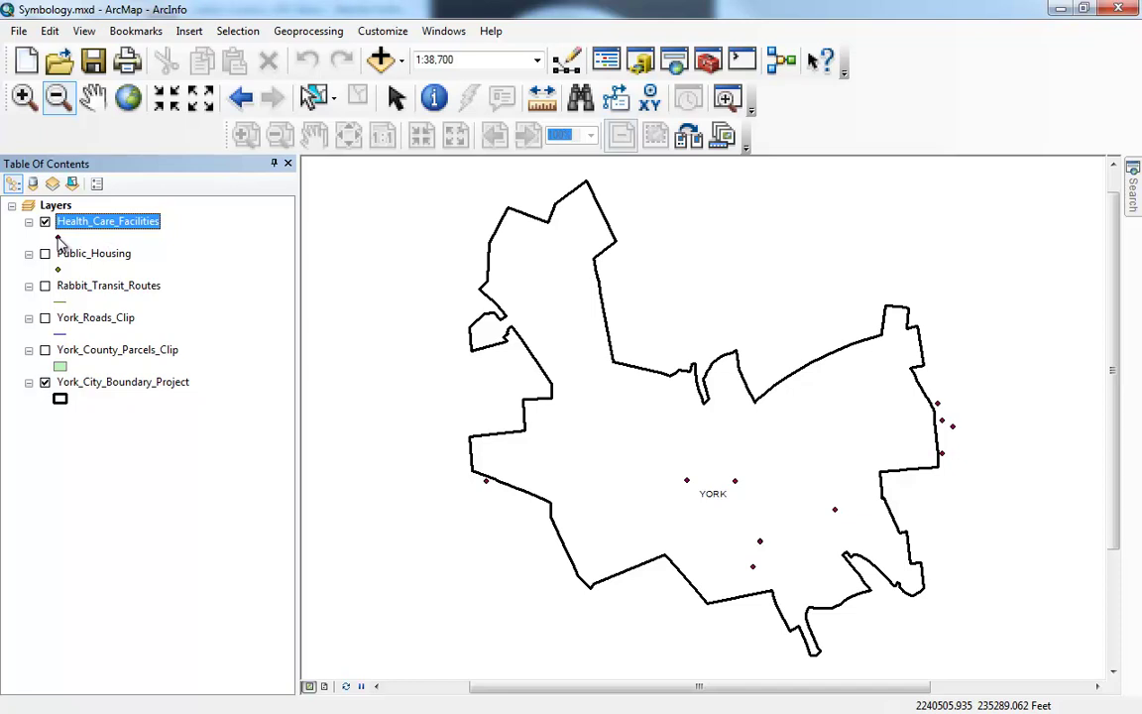
{"action": "left_click", "coordinate": [57, 237]}
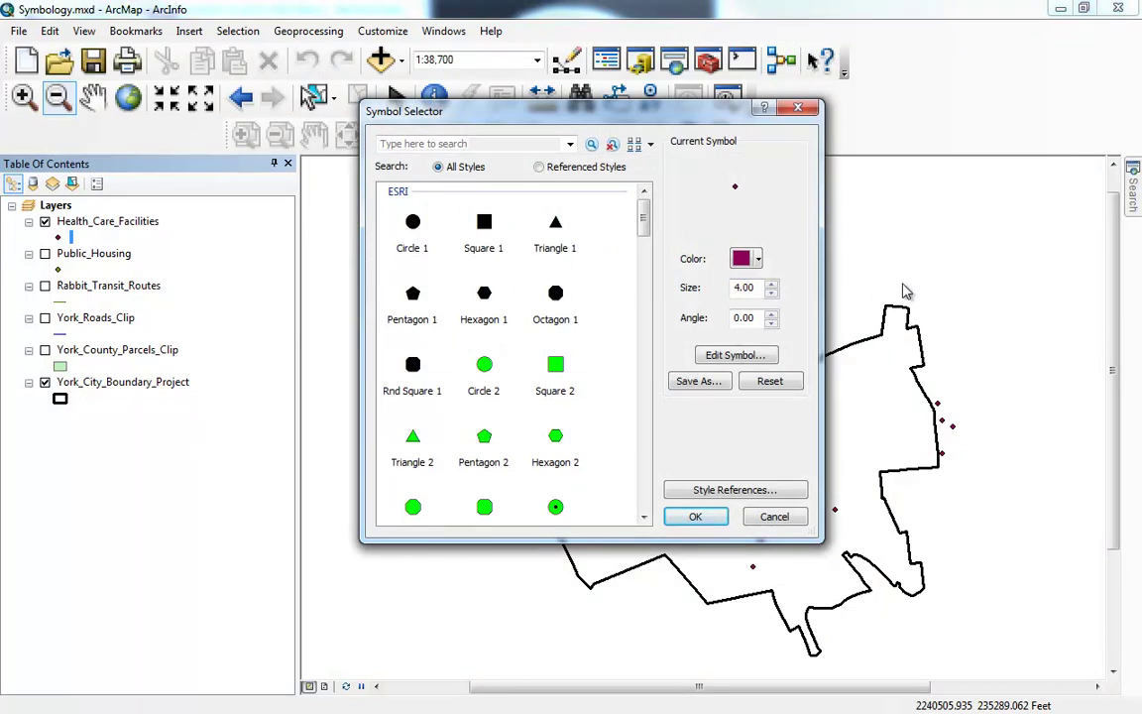
{"action": "left_click", "coordinate": [758, 260]}
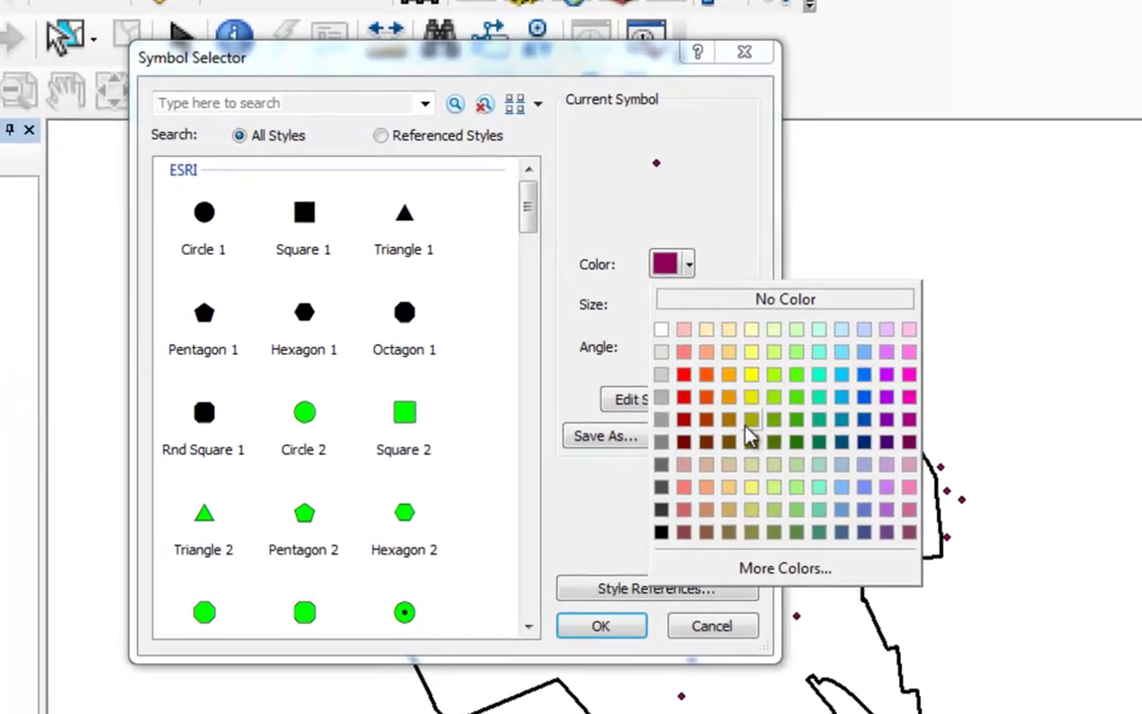
{"action": "left_click", "coordinate": [681, 399]}
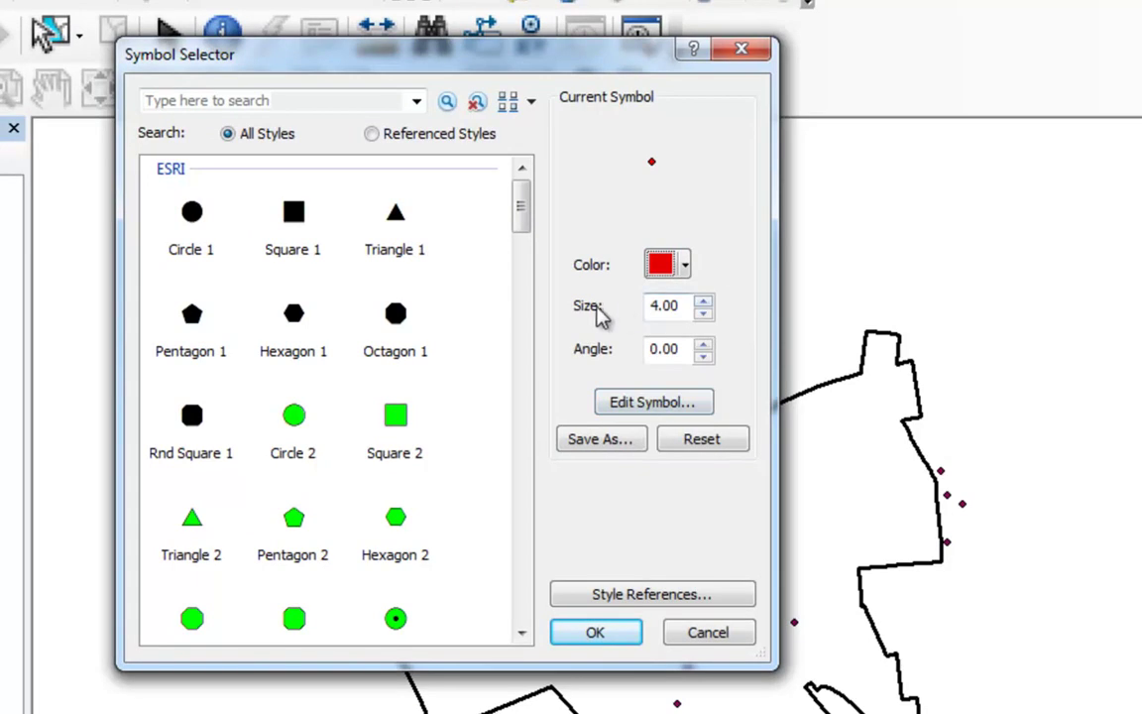
Step: Set the Health_Care_Facilities point symbol's size to 12 and apply the symbol change
{"action": "left_click", "coordinate": [703, 302]}
{"action": "left_click", "coordinate": [703, 302]}
{"action": "left_click", "coordinate": [703, 303]}
{"action": "left_click", "coordinate": [703, 303]}
{"action": "left_click", "coordinate": [703, 302]}
{"action": "left_click", "coordinate": [703, 303]}
{"action": "left_click", "coordinate": [703, 303]}
{"action": "left_click", "coordinate": [704, 302]}
{"action": "left_click", "coordinate": [704, 302]}
{"action": "left_click", "coordinate": [705, 314]}
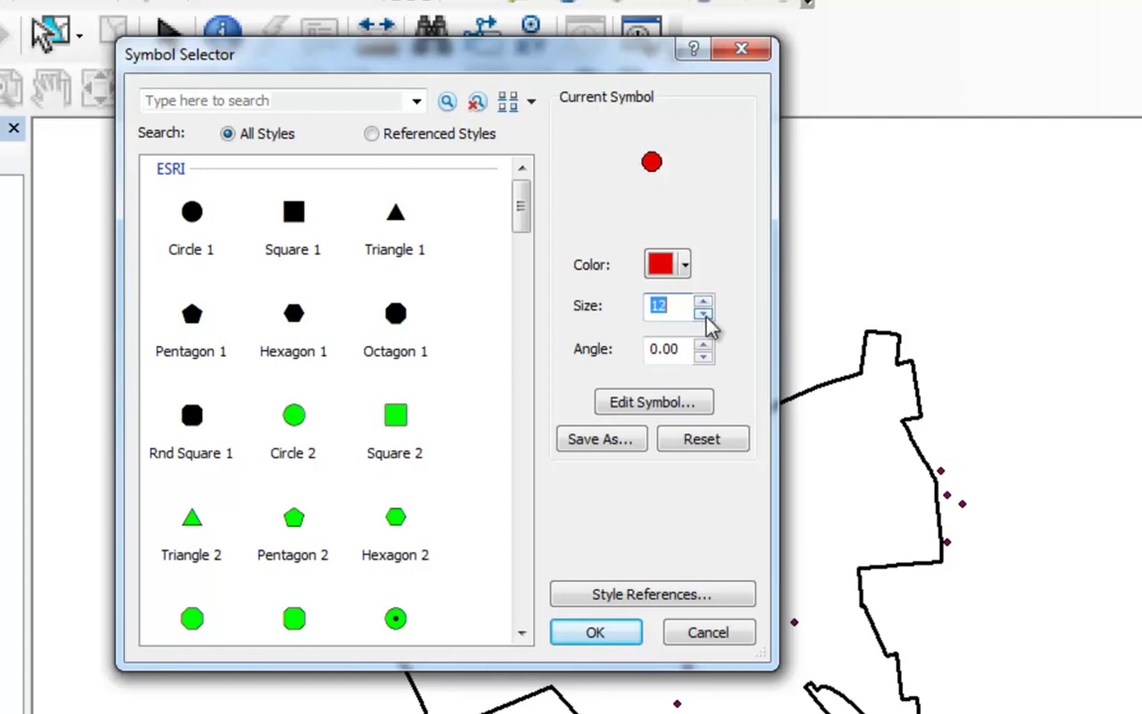
{"action": "left_click", "coordinate": [591, 635]}
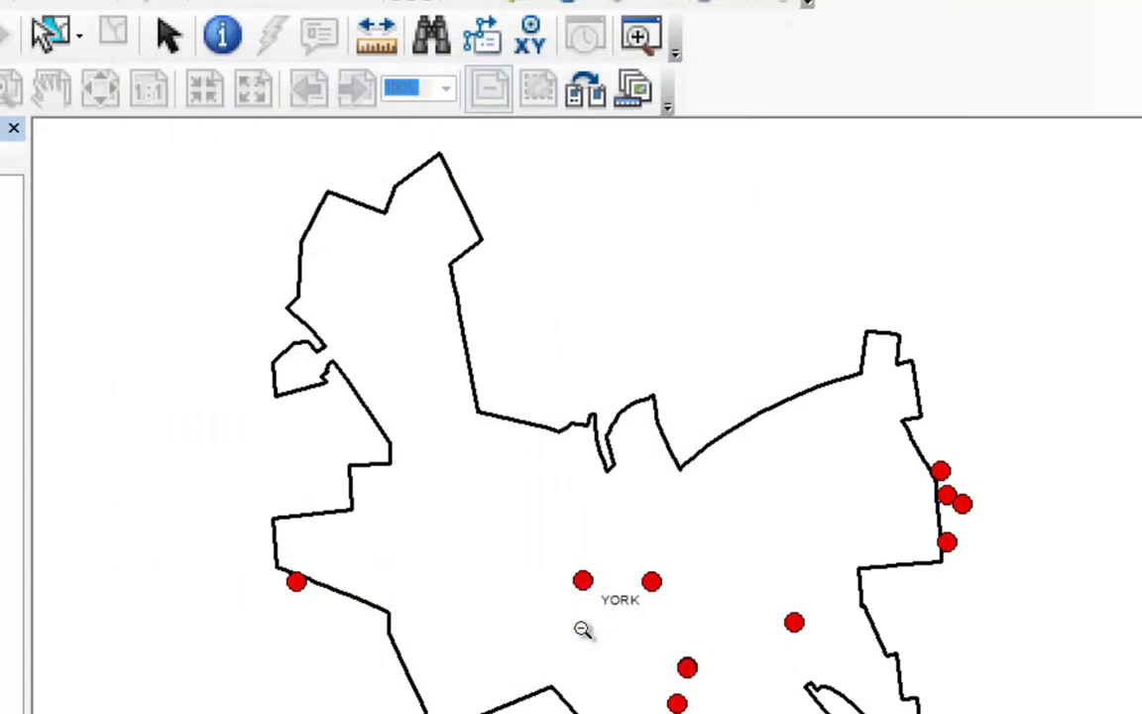
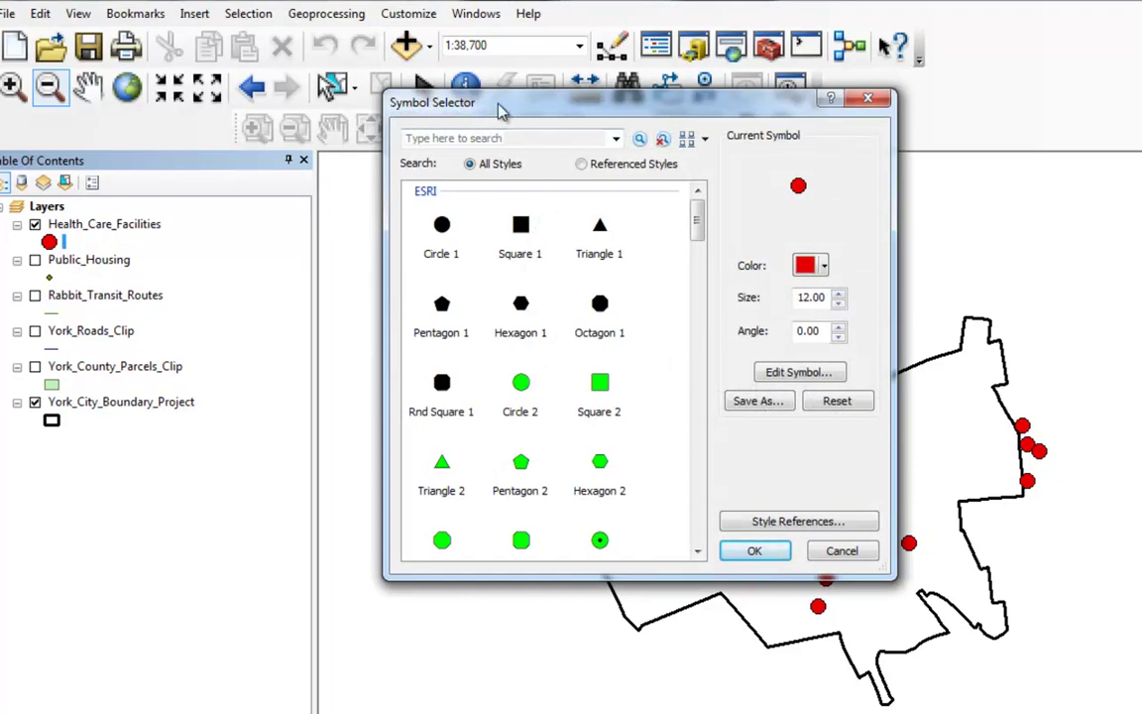
Step: Change the Health_Care_Facilities single symbol to Cross 2 through the symbology settings in the layer's properties
{"action": "left_click", "coordinate": [842, 549]}
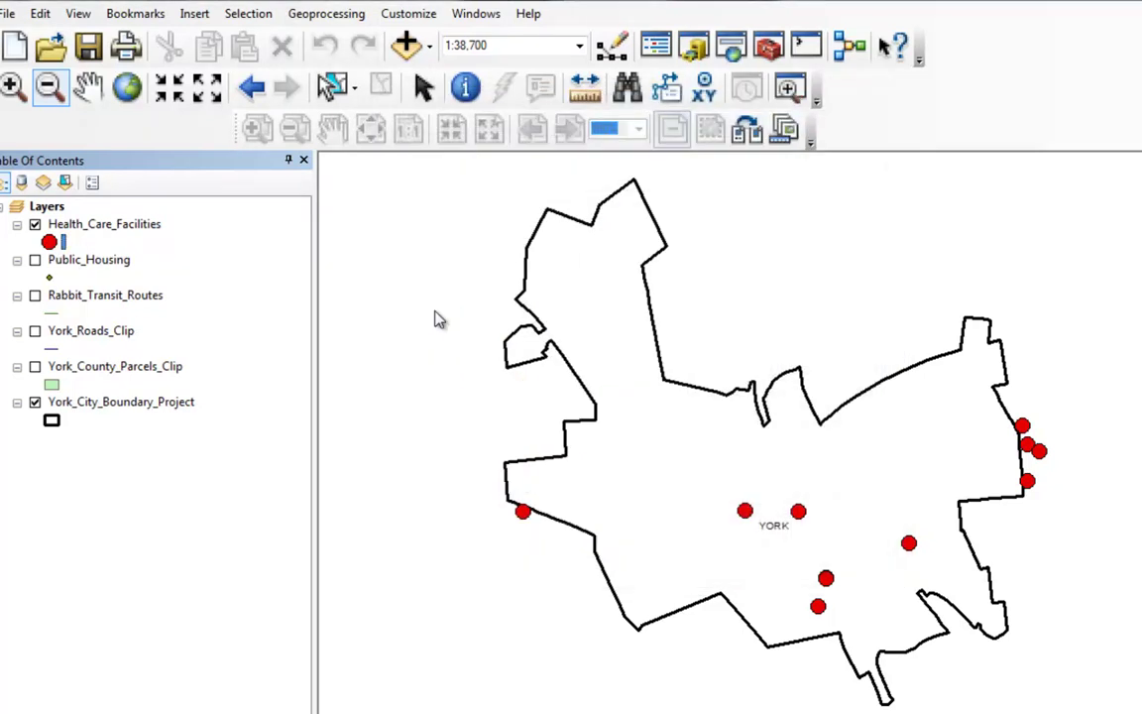
{"action": "left_click", "coordinate": [86, 226]}
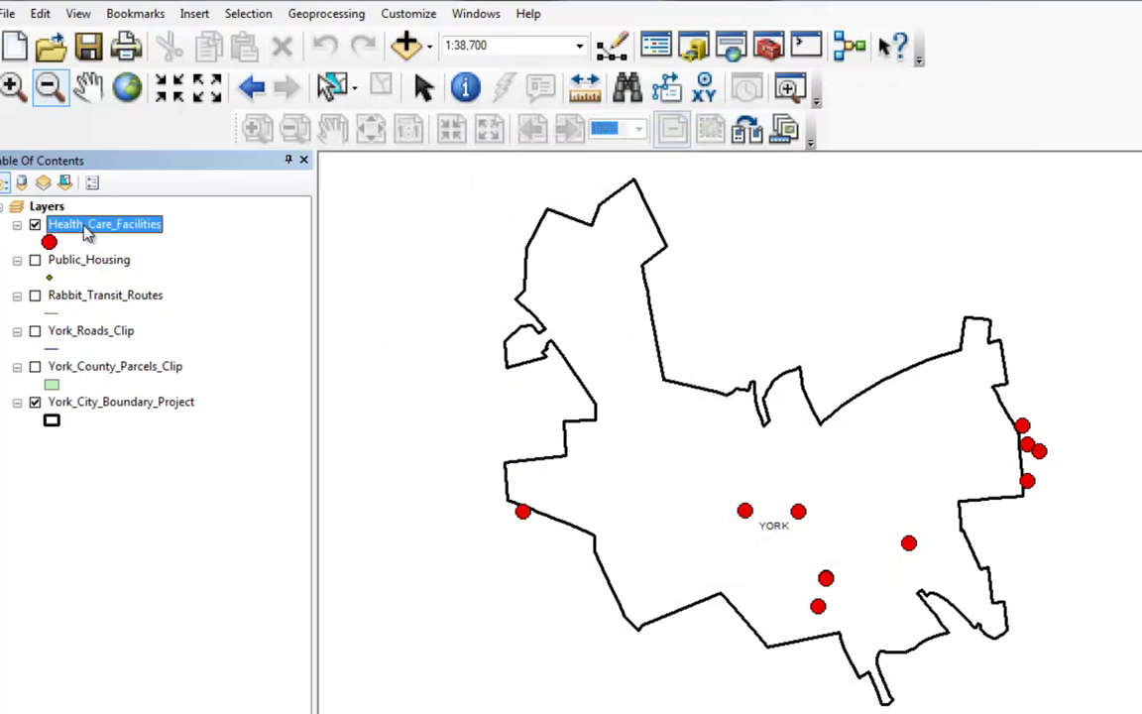
{"action": "right_click", "coordinate": [89, 230]}
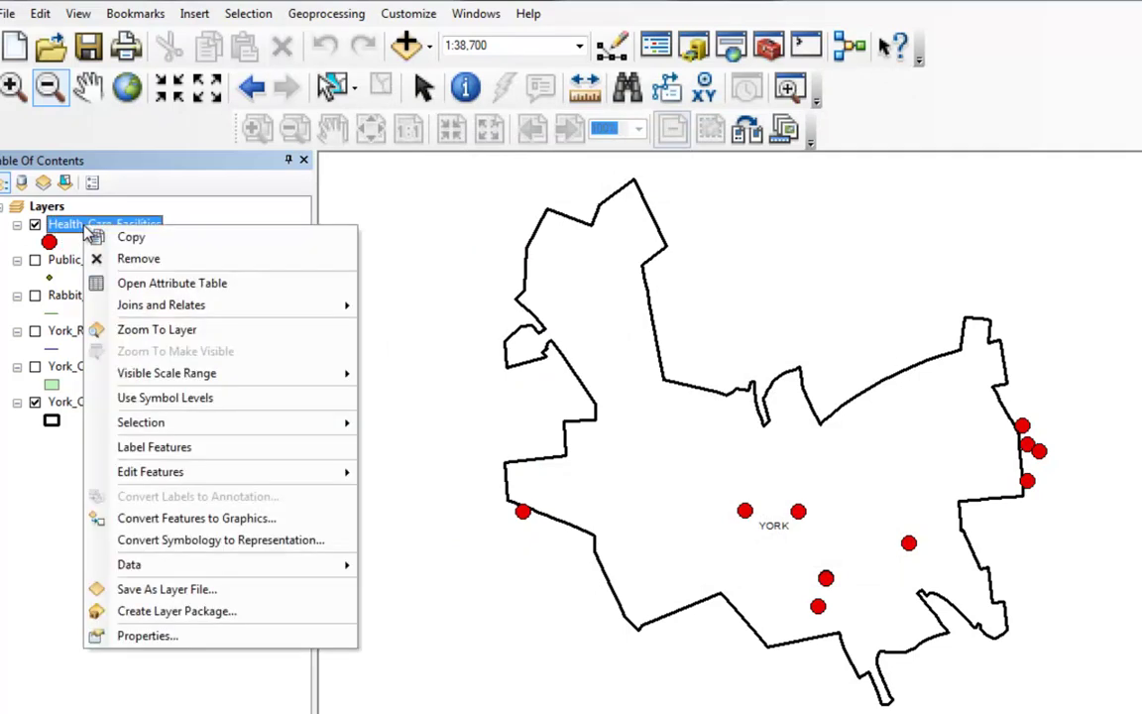
{"action": "left_click", "coordinate": [223, 637]}
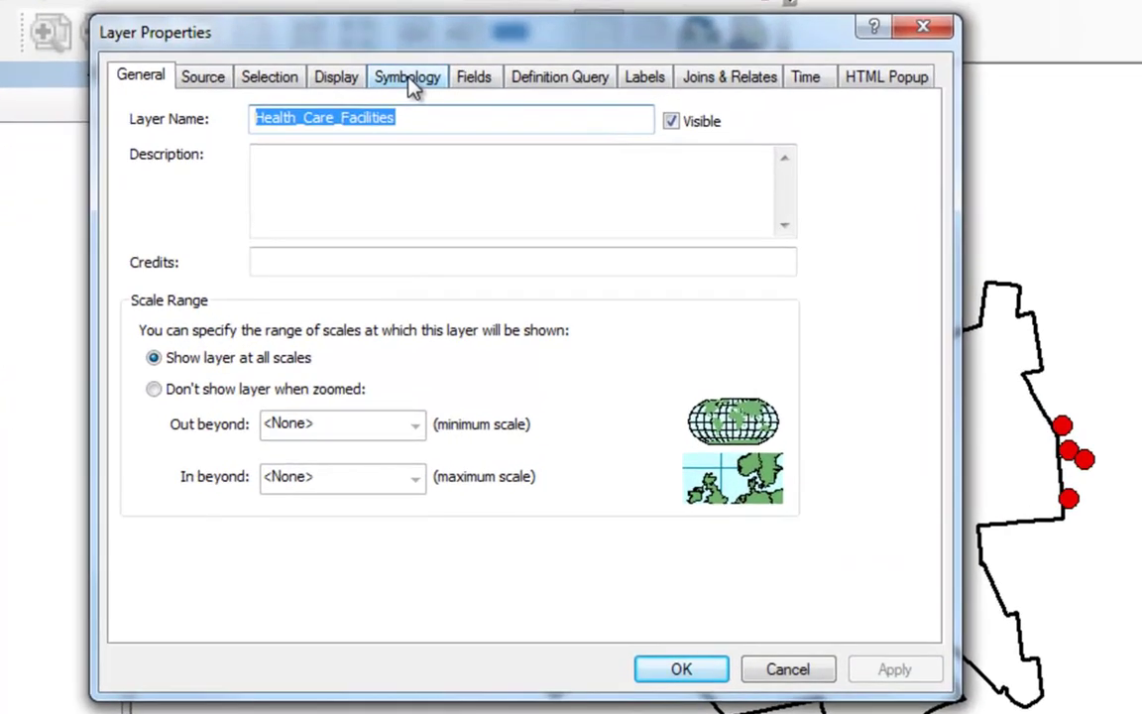
{"action": "left_click", "coordinate": [409, 79]}
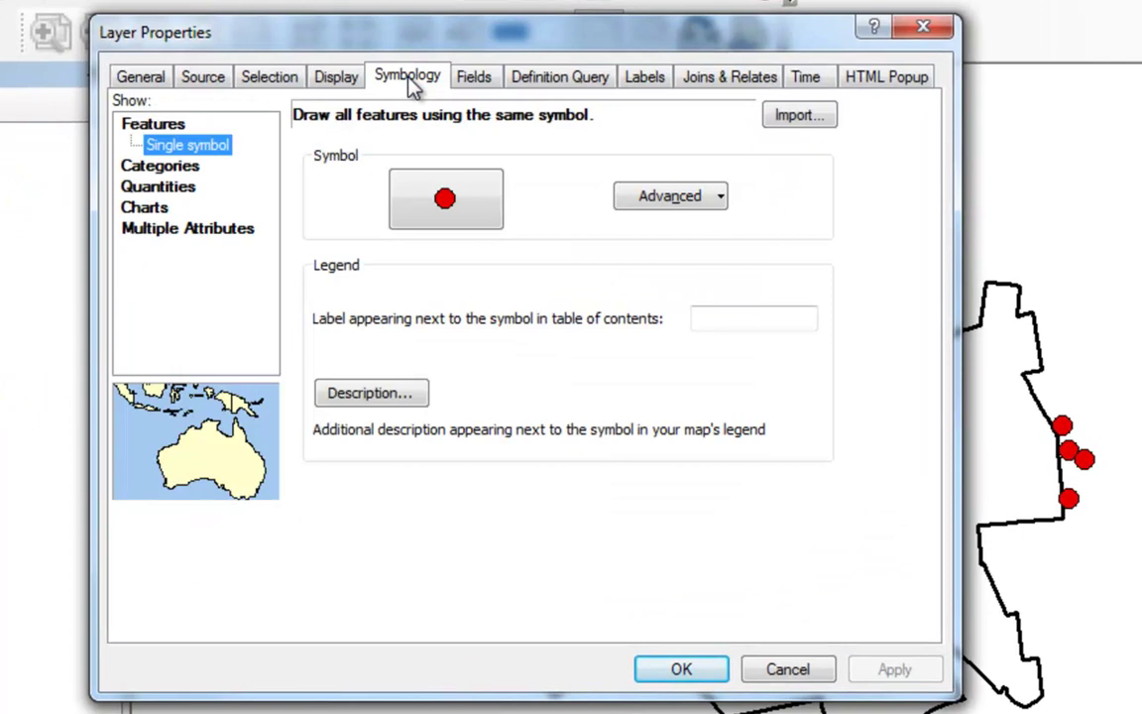
{"action": "left_click", "coordinate": [441, 210]}
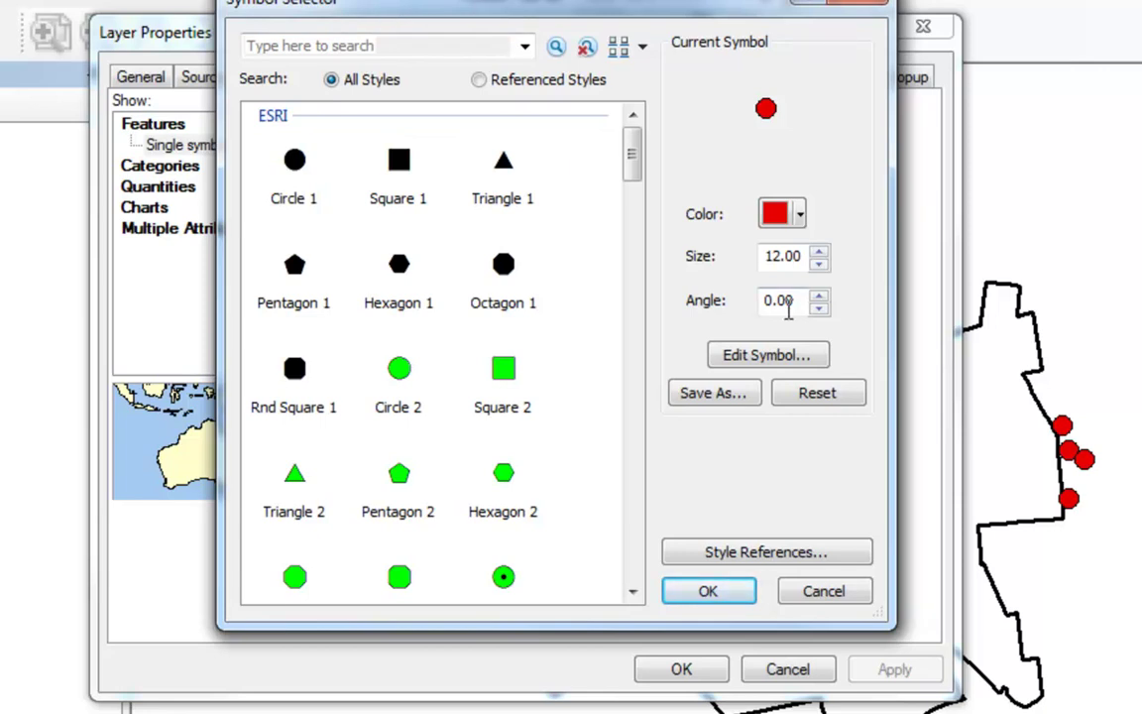
{"action": "left_click_drag", "start_coordinate": [635, 156], "coordinate": [637, 292]}
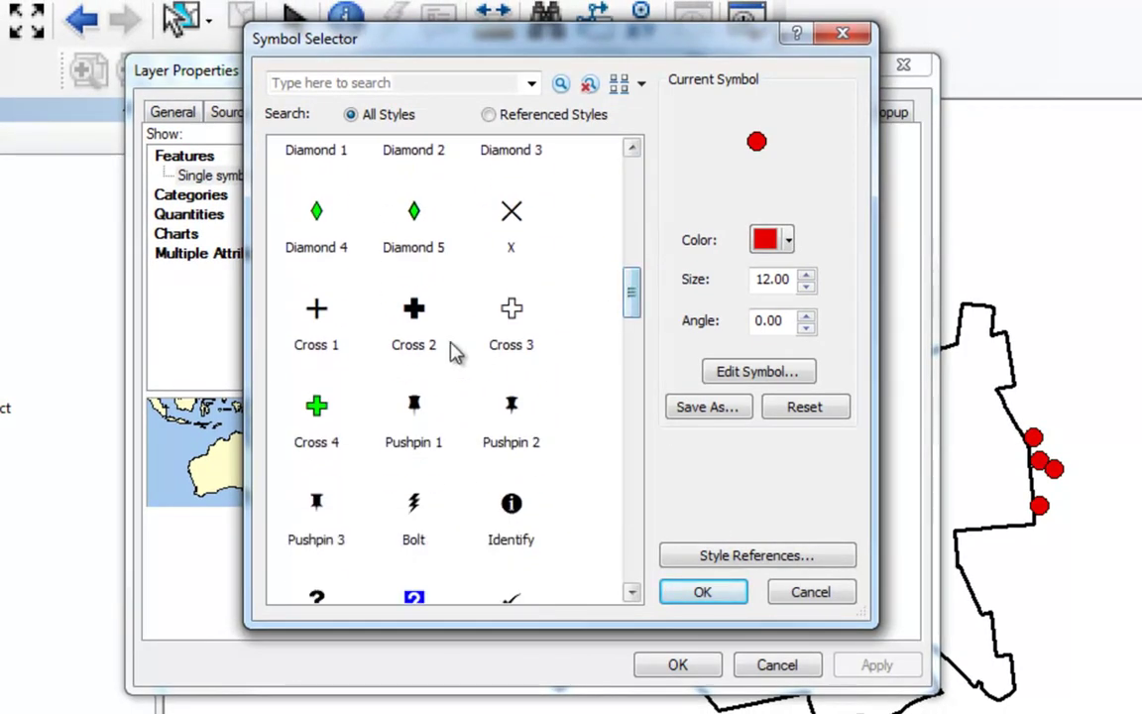
{"action": "left_click", "coordinate": [414, 312]}
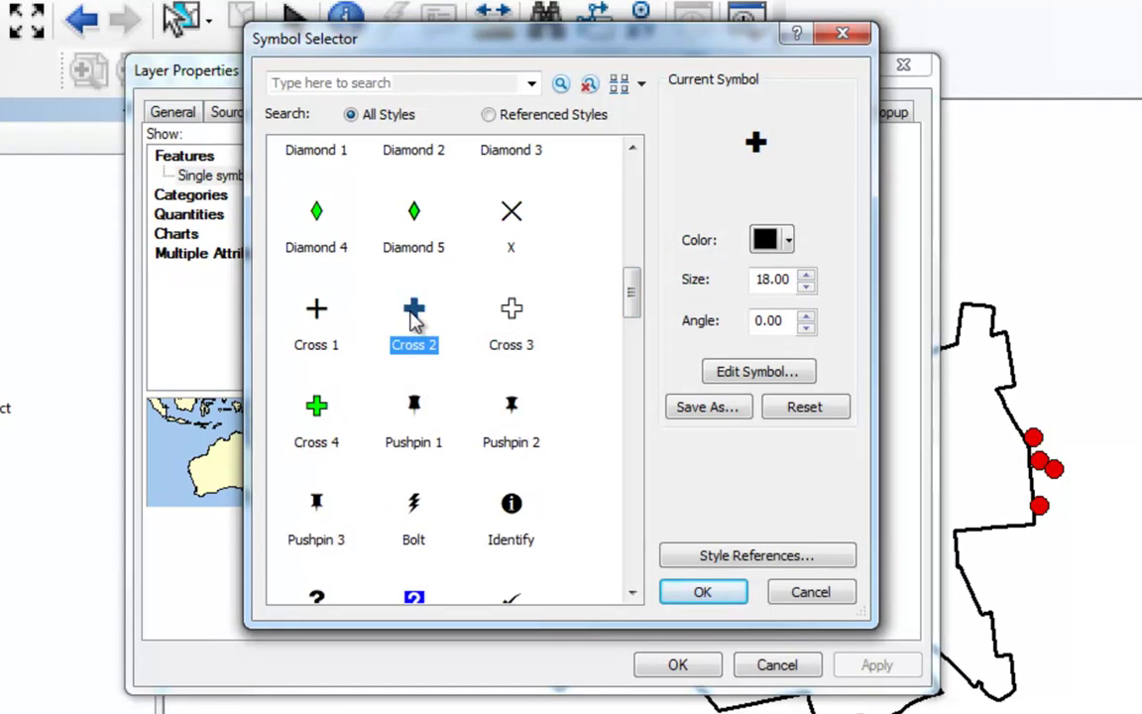
{"action": "left_click_drag", "start_coordinate": [632, 293], "coordinate": [633, 381]}
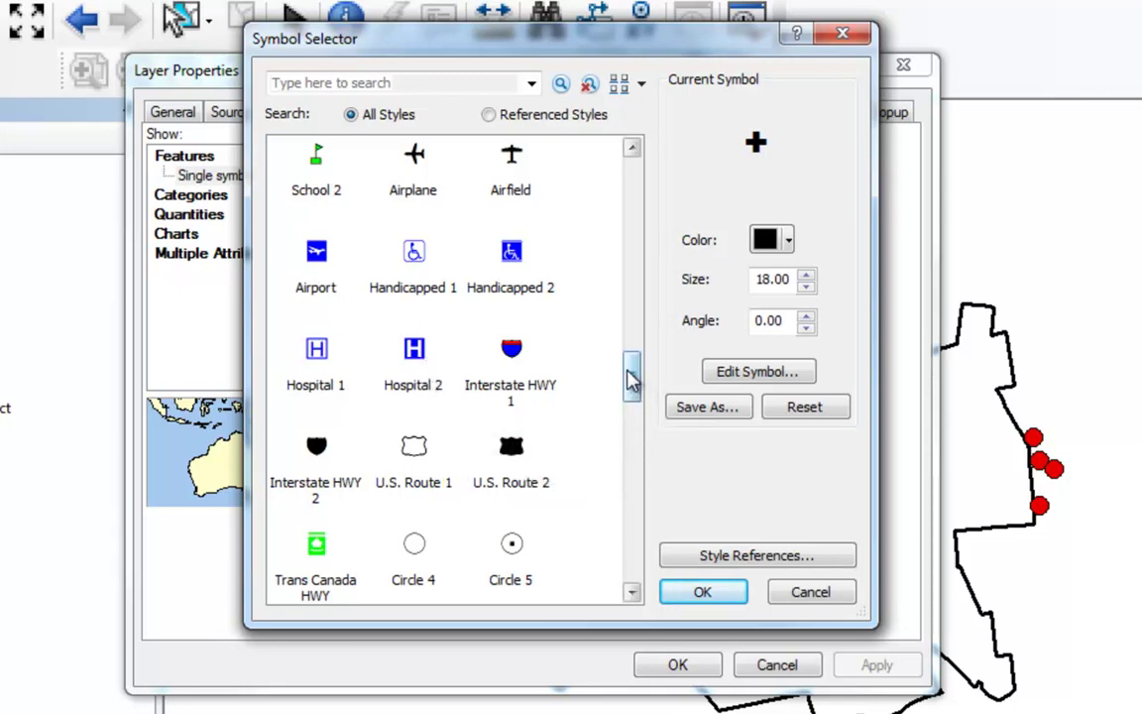
{"action": "left_click_drag", "start_coordinate": [632, 377], "coordinate": [632, 298]}
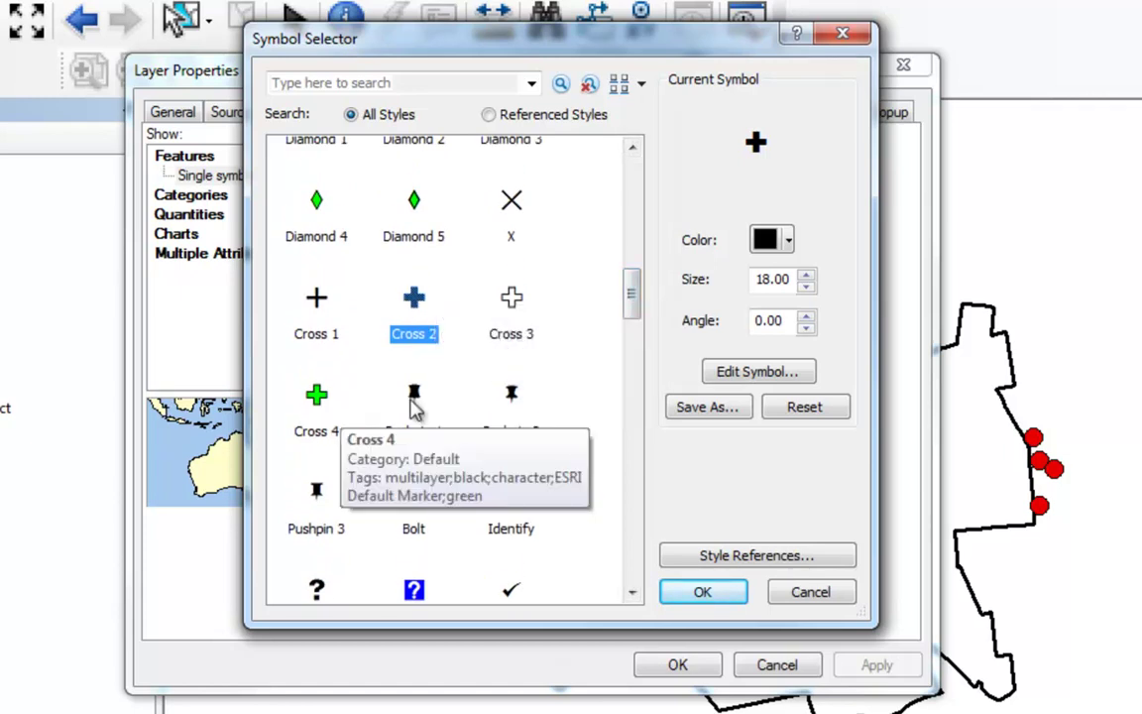
Step: Set the Cross 2 symbol's size to 14 and its color to blue, and apply the change to the Health_Care_Facilities layer
{"action": "left_click", "coordinate": [806, 276]}
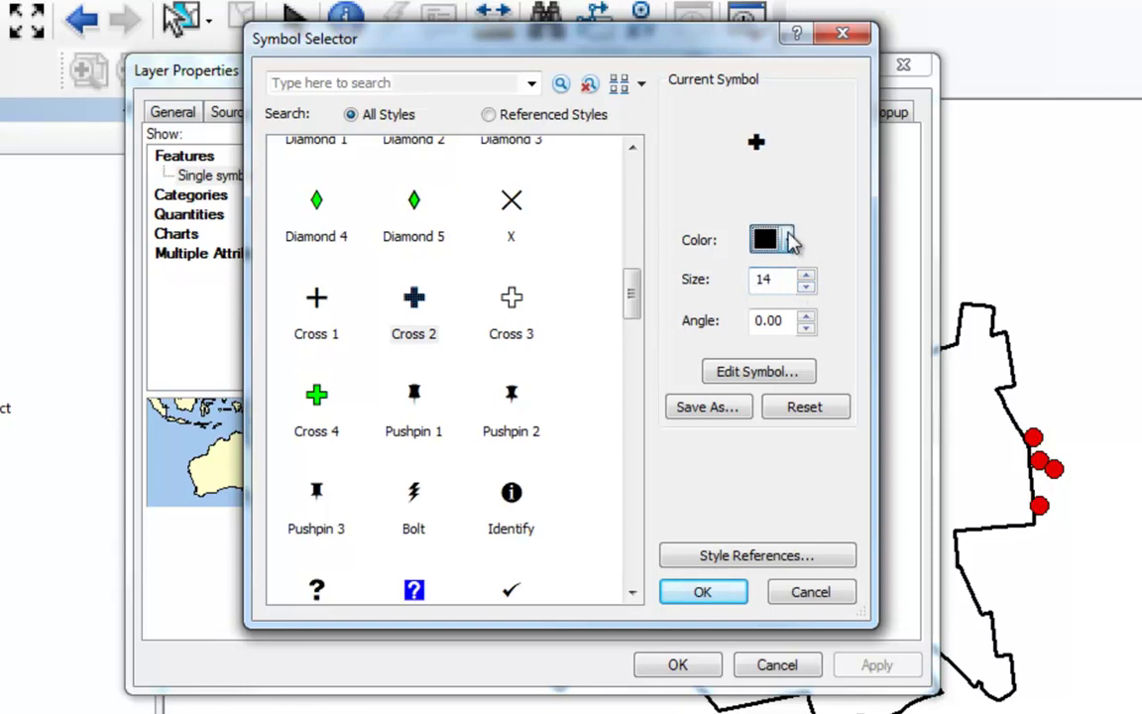
{"action": "left_click", "coordinate": [789, 239]}
{"action": "left_click", "coordinate": [959, 369]}
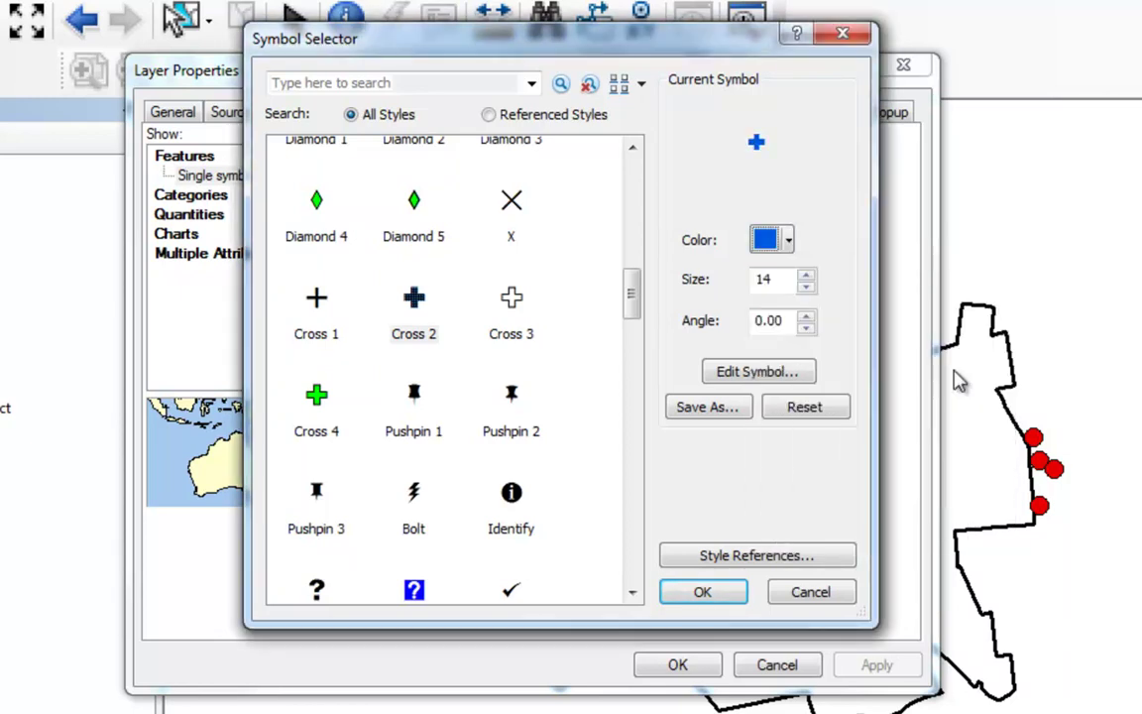
{"action": "left_click", "coordinate": [703, 593]}
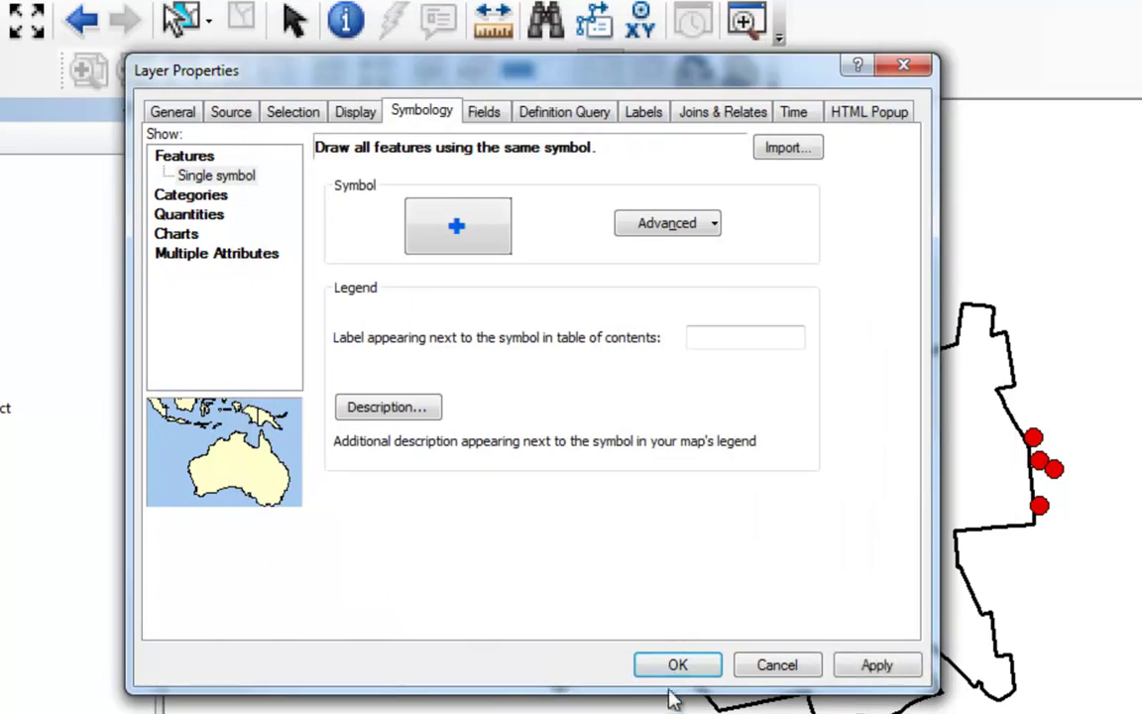
{"action": "left_click", "coordinate": [673, 663]}
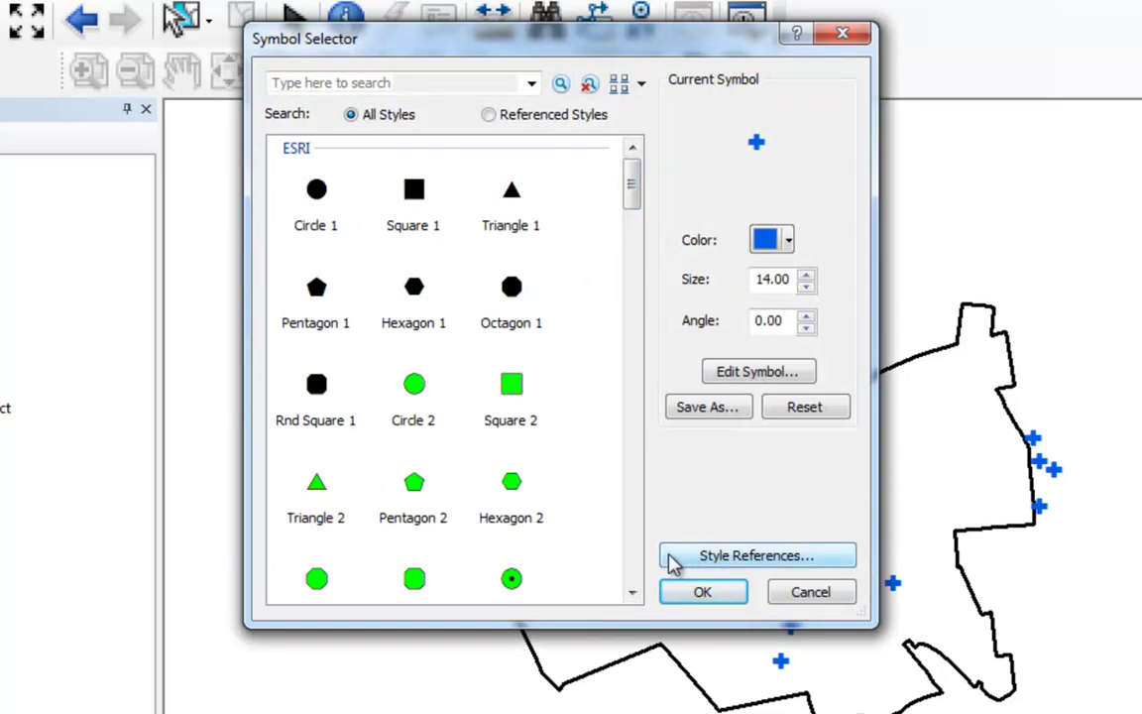
Step: Add the Civic style to the symbols available for the Health_Care_Facilities point symbol through the style references
{"action": "left_click", "coordinate": [738, 557]}
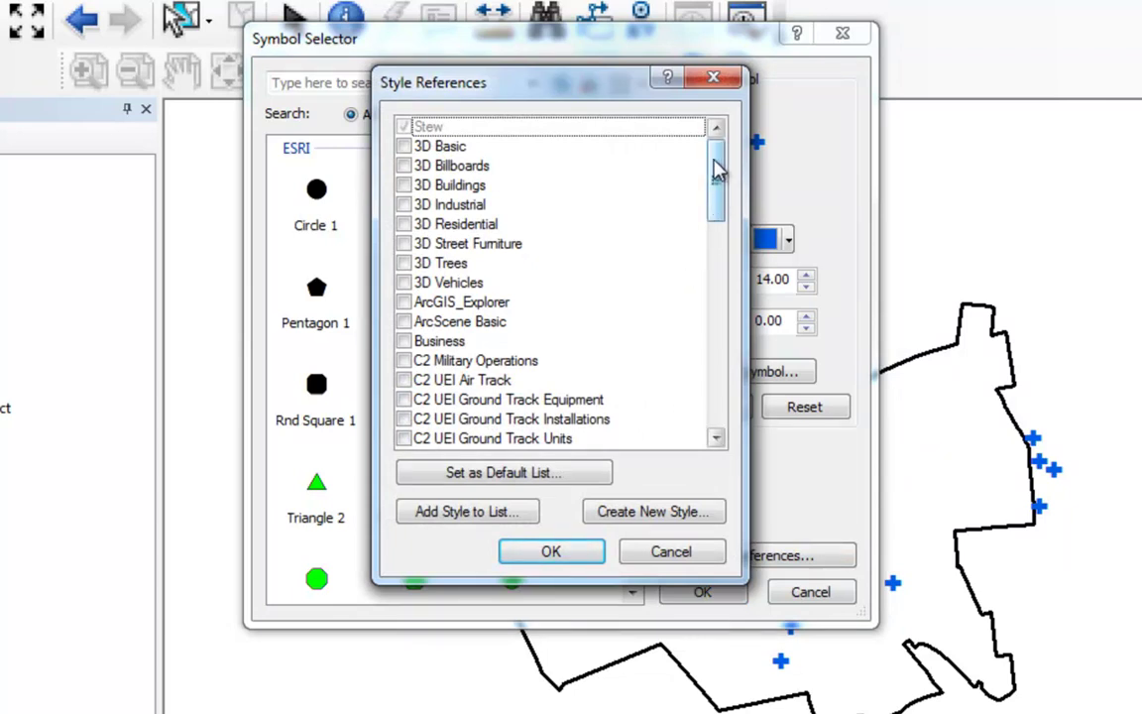
{"action": "left_click_drag", "start_coordinate": [718, 171], "coordinate": [718, 230]}
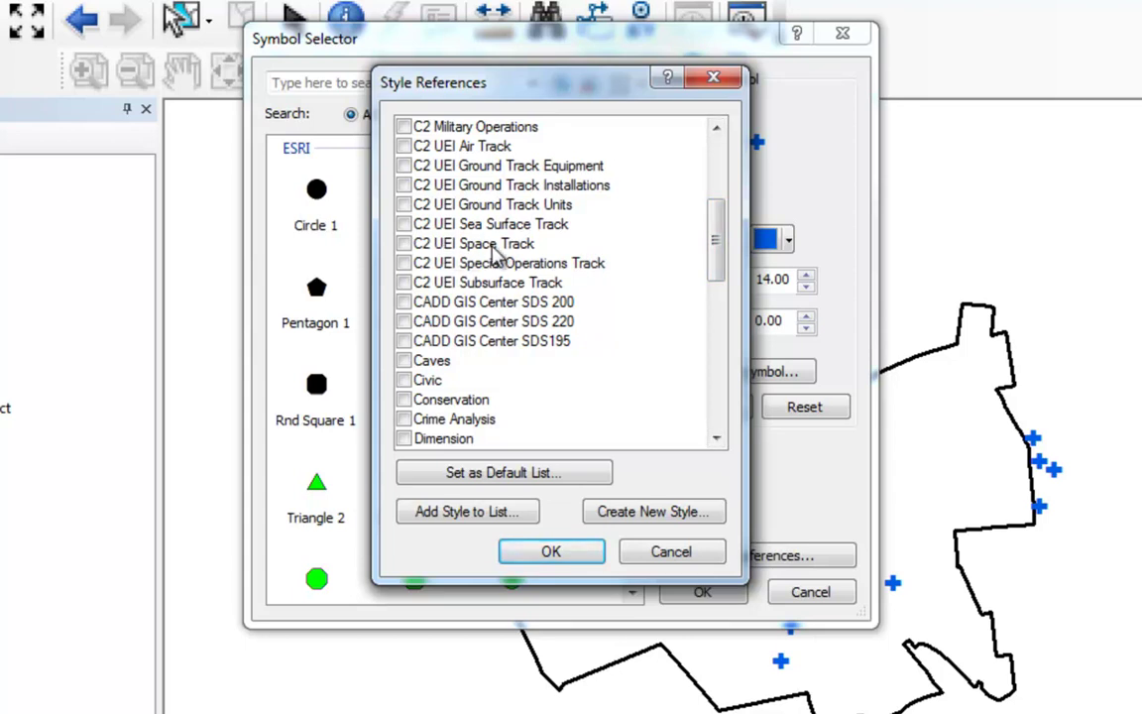
{"action": "left_click_drag", "start_coordinate": [722, 247], "coordinate": [721, 268]}
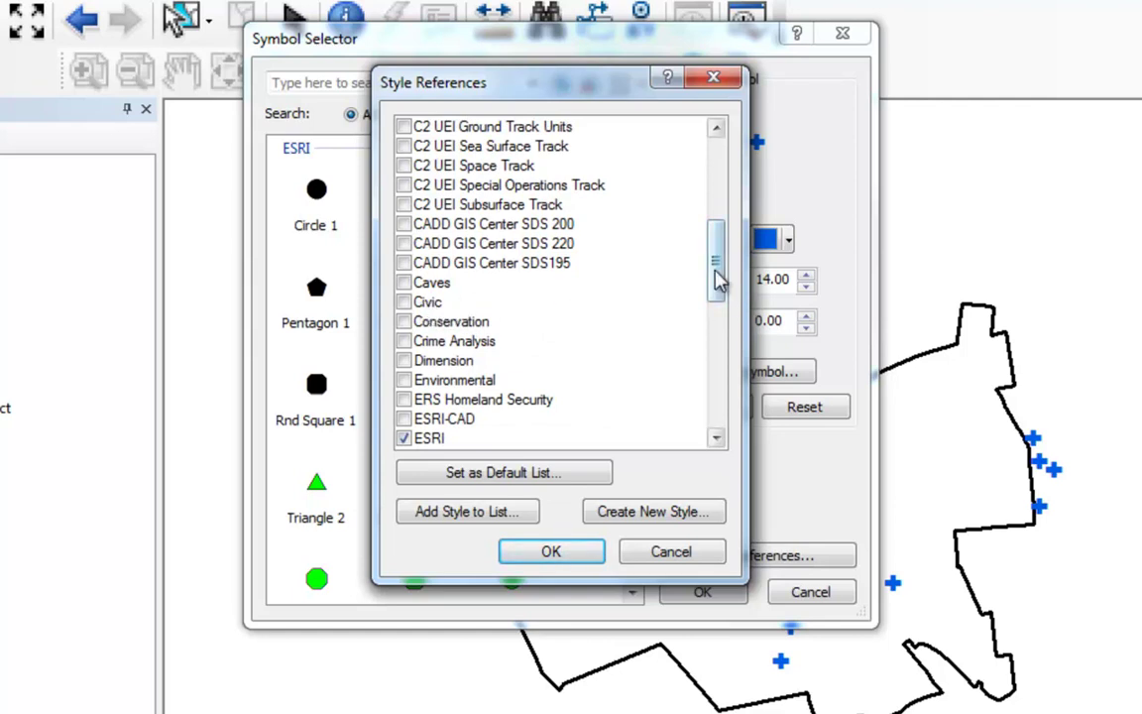
{"action": "left_click_drag", "start_coordinate": [720, 269], "coordinate": [721, 378]}
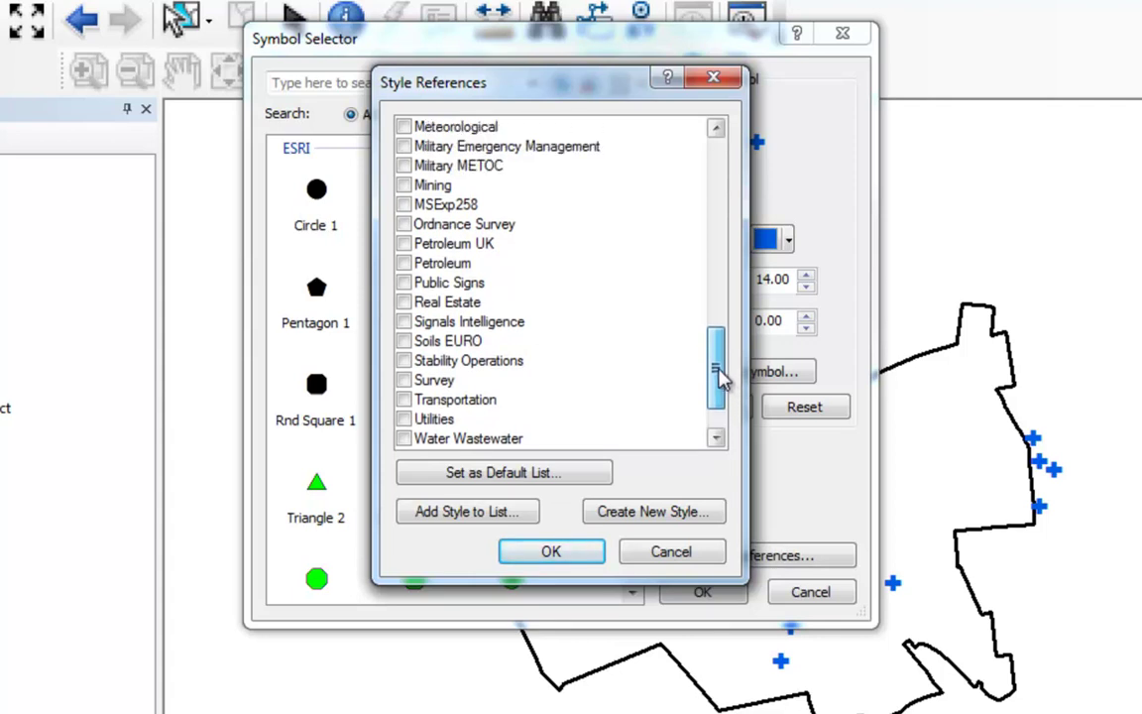
{"action": "left_click_drag", "start_coordinate": [721, 377], "coordinate": [722, 299]}
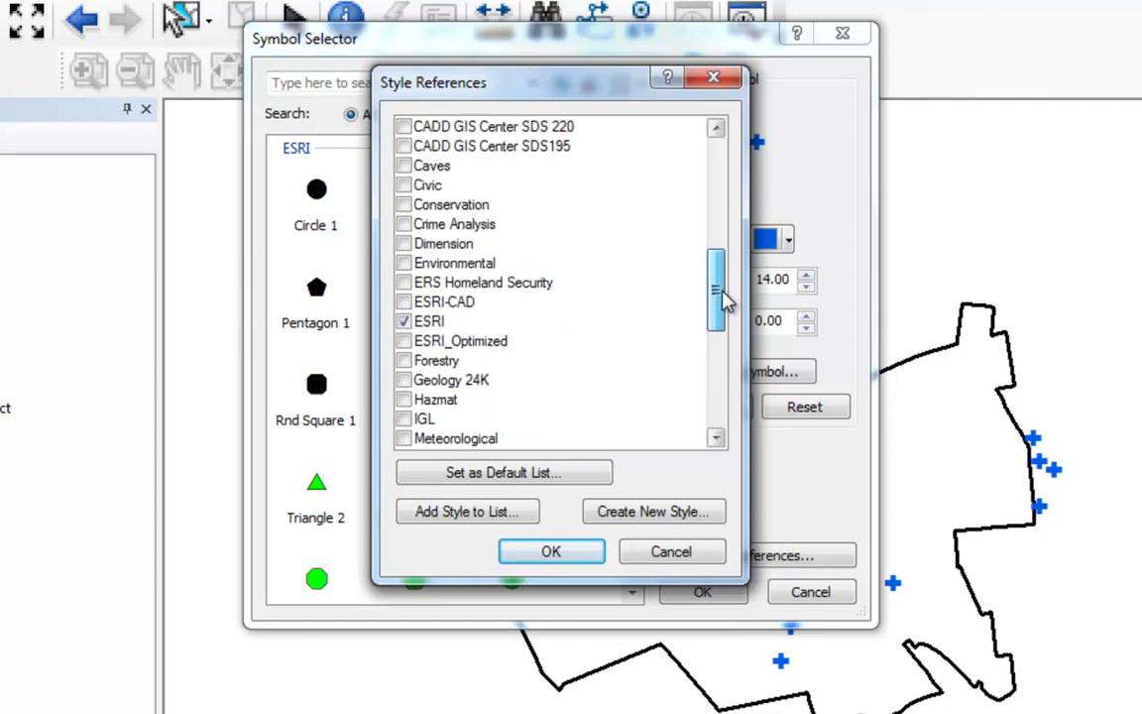
{"action": "left_click", "coordinate": [404, 187]}
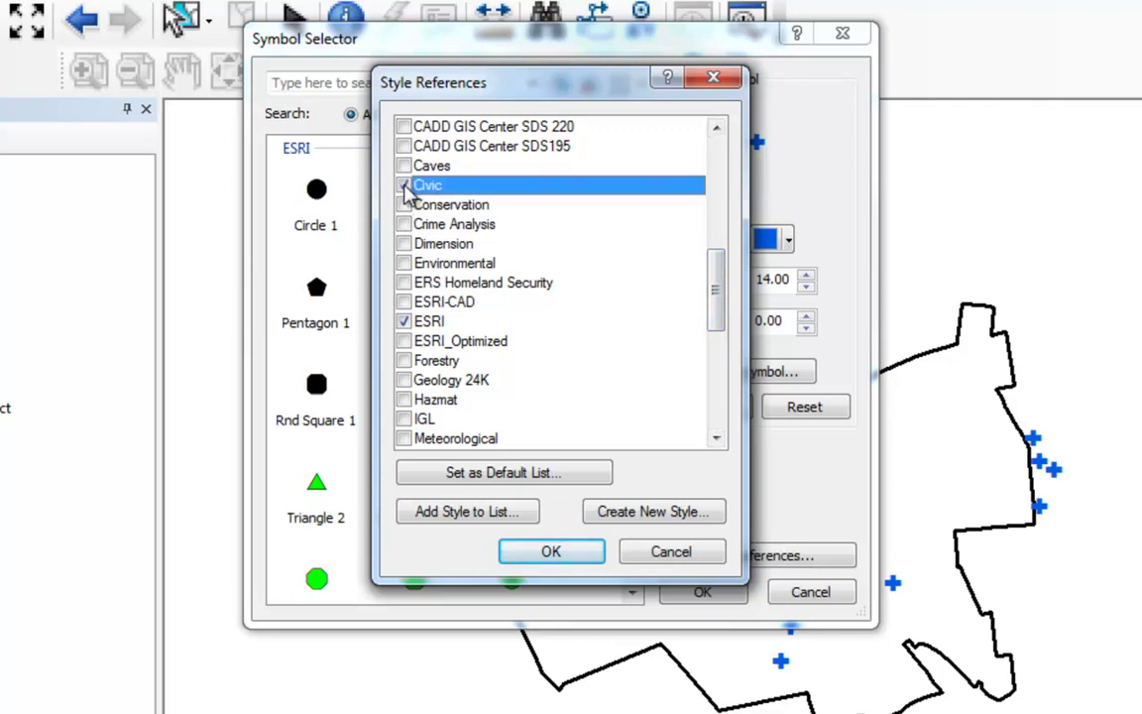
{"action": "left_click", "coordinate": [543, 553]}
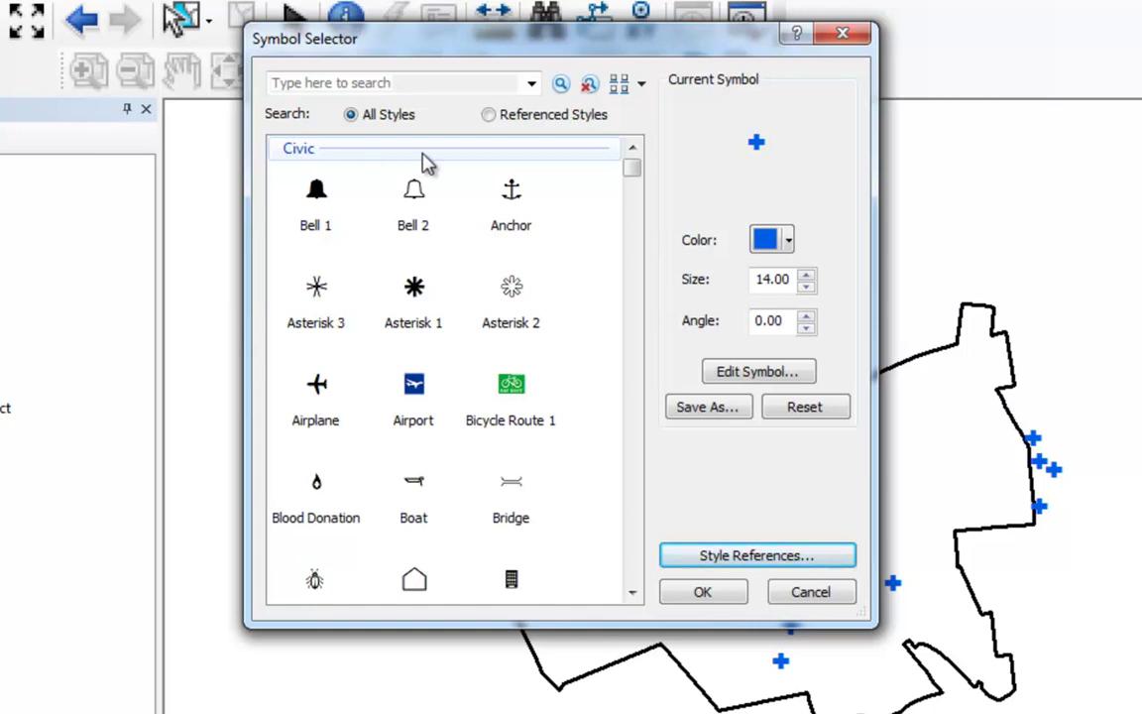
Step: Change the Health_Care_Facilities point symbol to the Doctor marker from the Civic style and apply it
{"action": "left_click_drag", "start_coordinate": [631, 171], "coordinate": [634, 207]}
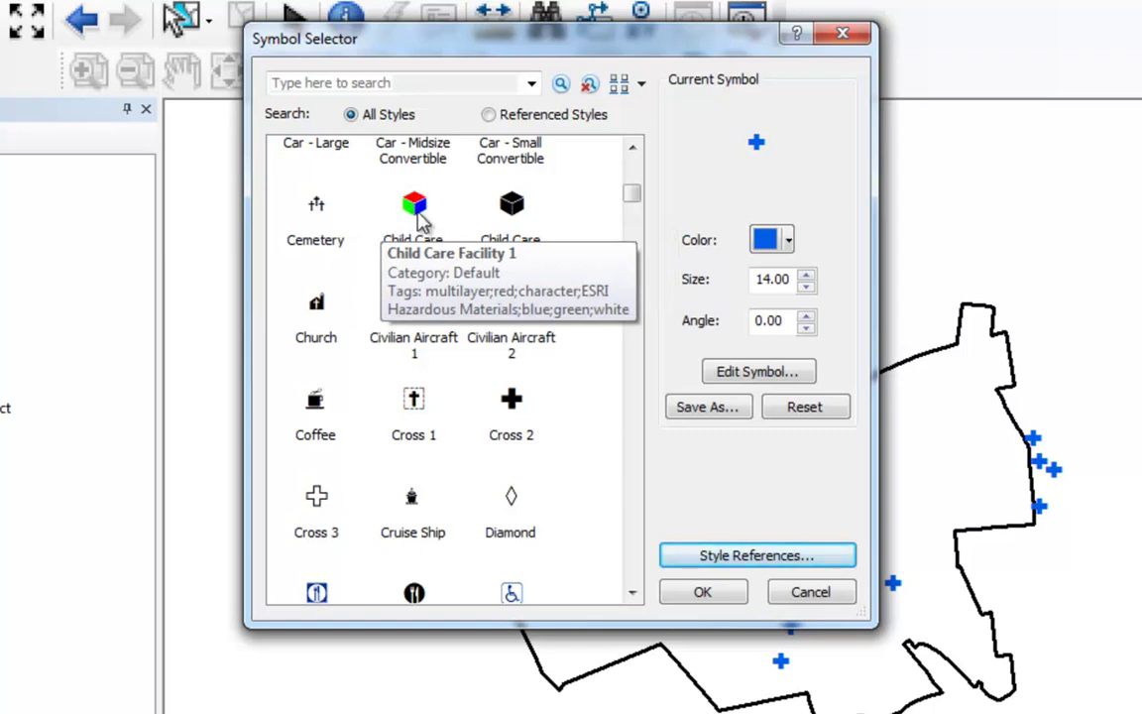
{"action": "mouse_move", "coordinate": [636, 202]}
{"action": "left_mouse_down"}
{"action": "mouse_move", "coordinate": [635, 220]}
{"action": "mouse_move", "coordinate": [635, 206]}
{"action": "left_mouse_up"}
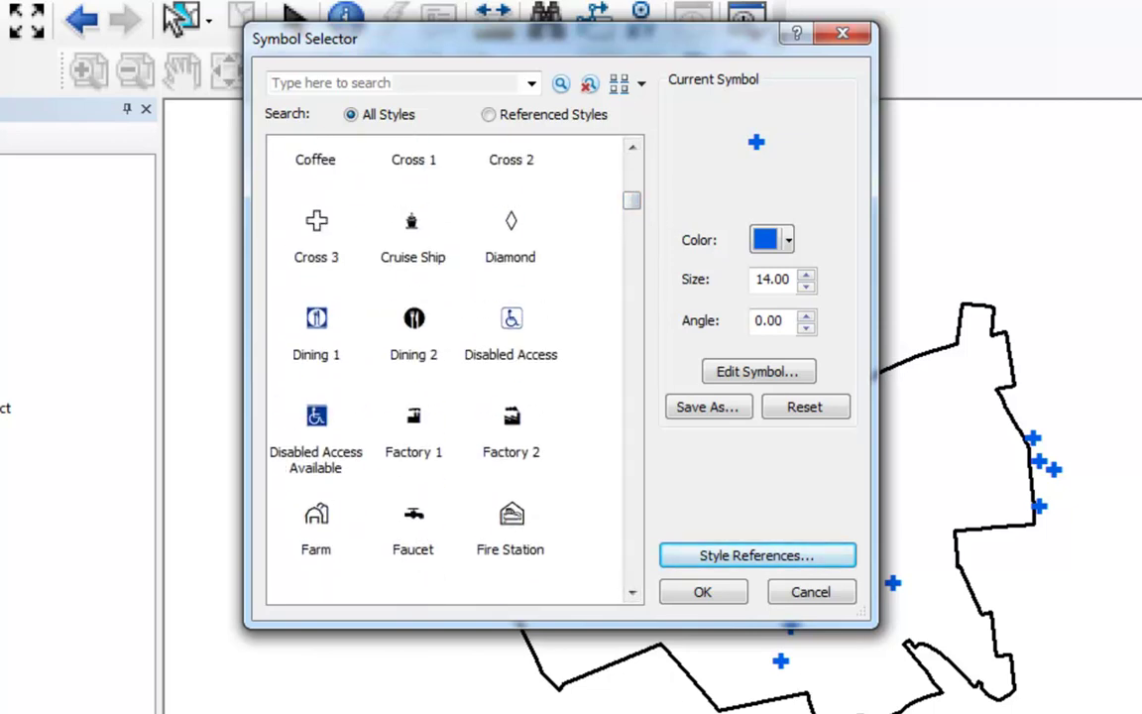
{"action": "scroll", "coordinate": [658, 326], "scroll_direction": "up", "scroll_amount": 5}
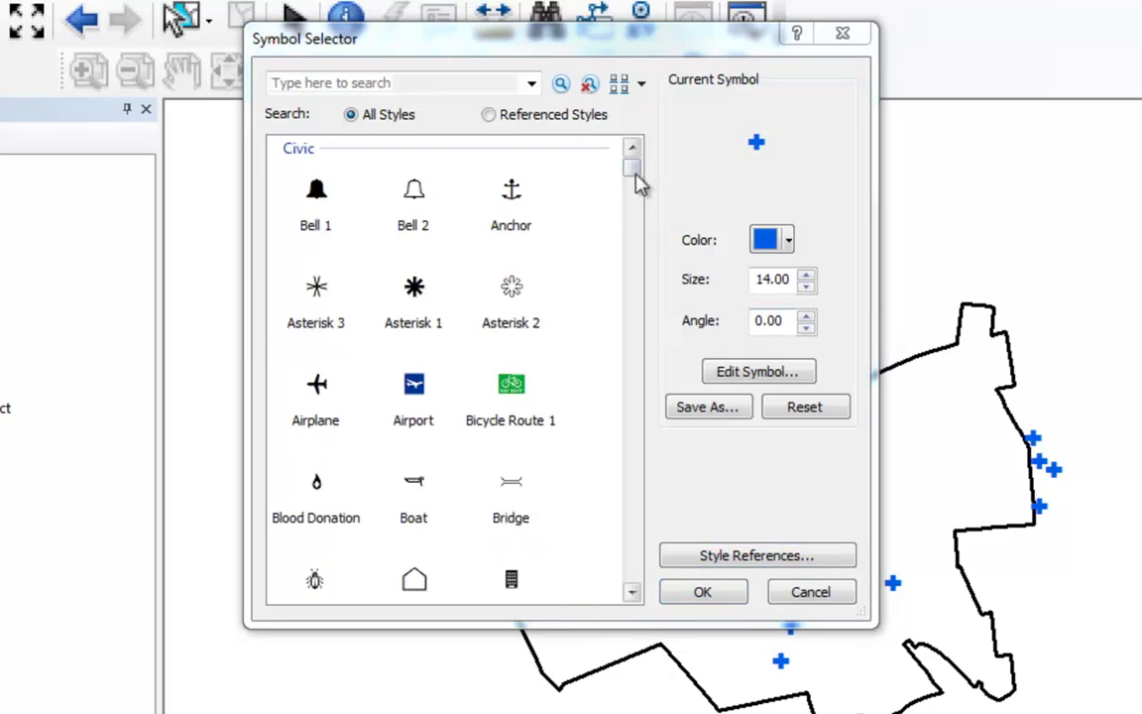
{"action": "left_click_drag", "start_coordinate": [633, 176], "coordinate": [631, 298]}
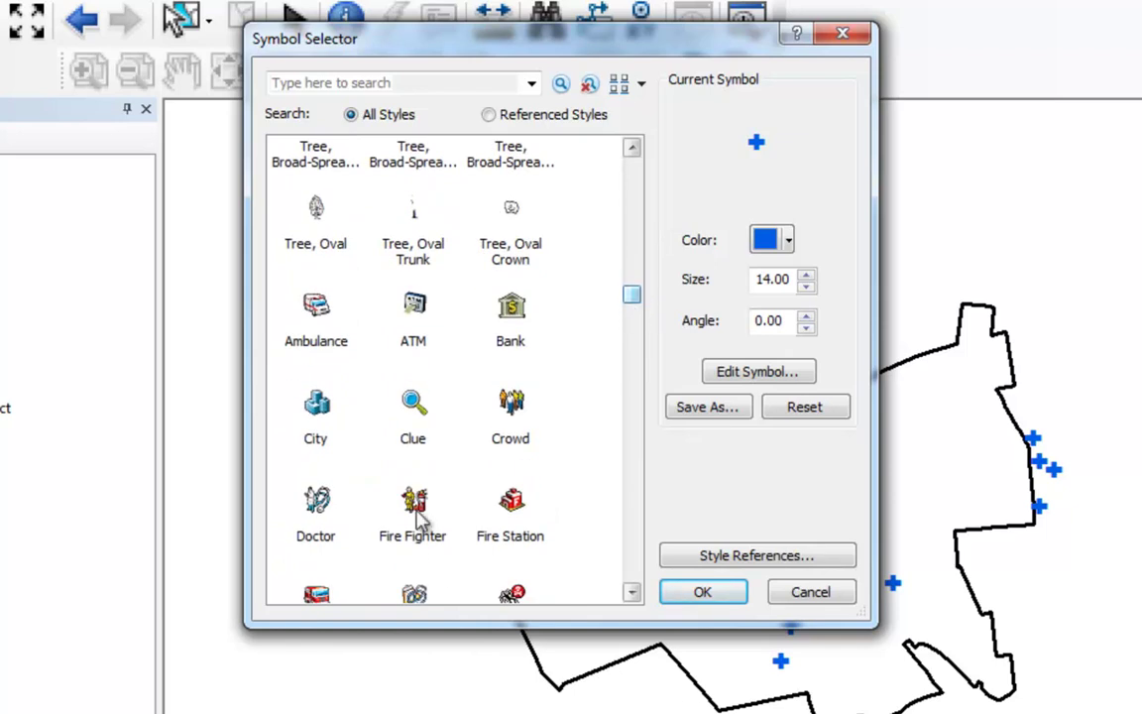
{"action": "left_click", "coordinate": [314, 506]}
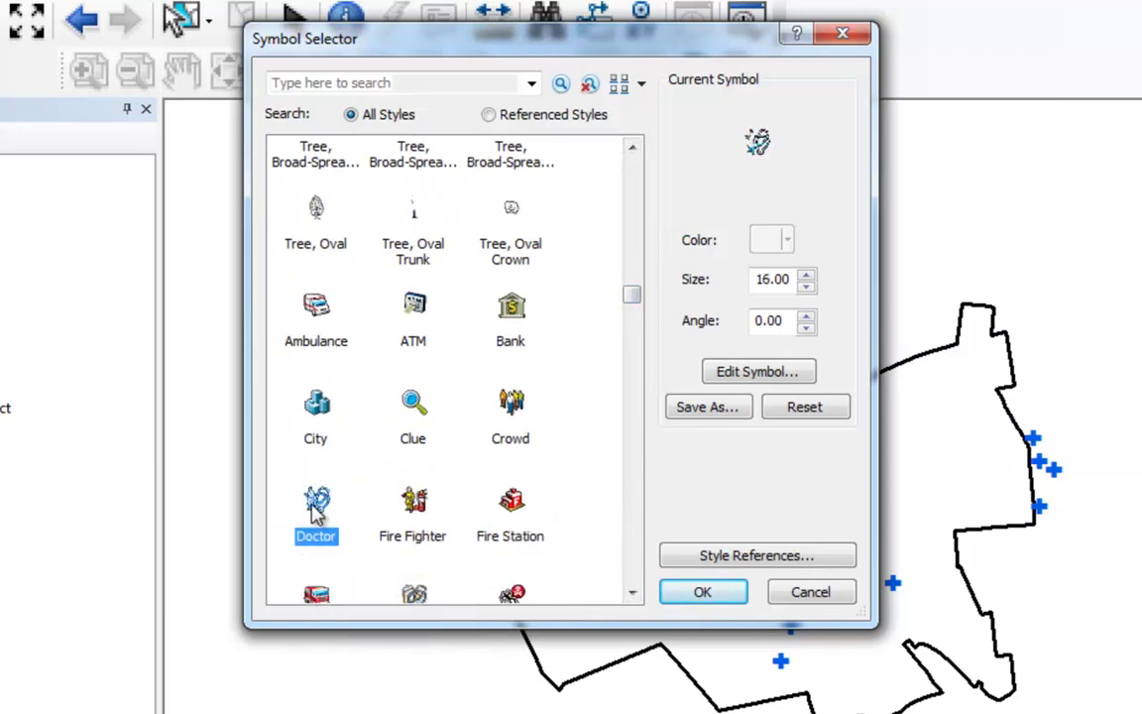
{"action": "left_click", "coordinate": [700, 593]}
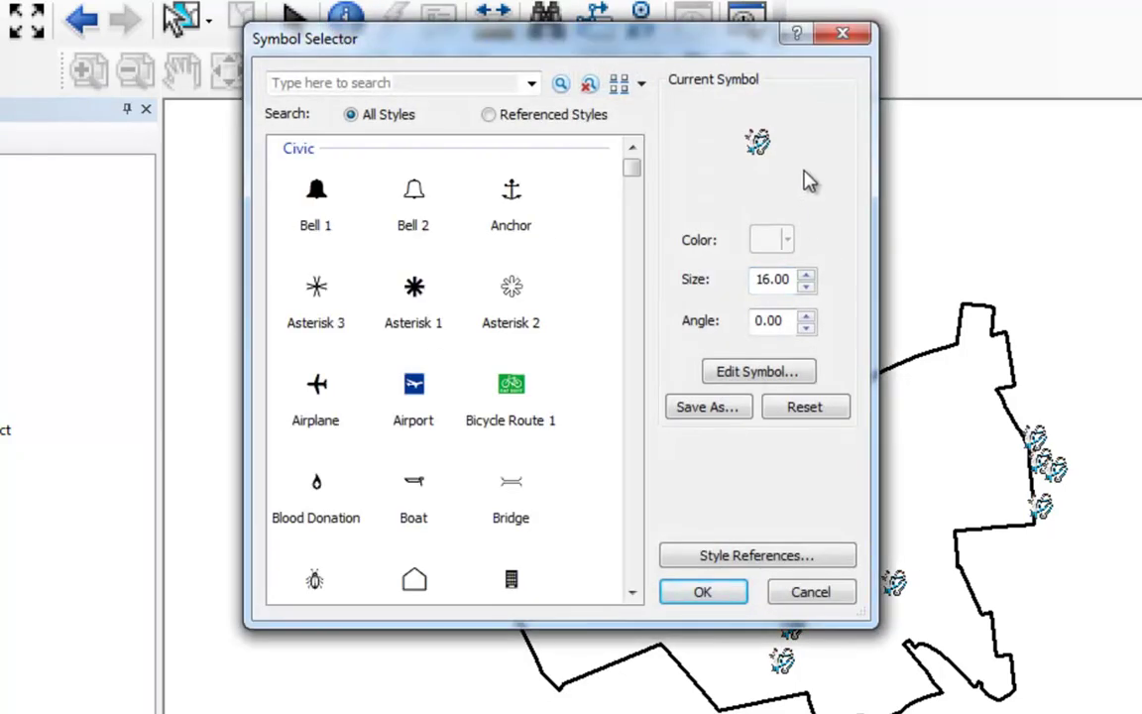
Step: Select the Civic Cross 3 marker for Health_Care_Facilities and edit its symbol properties to color the cross outline bright green
{"action": "left_click_drag", "start_coordinate": [631, 175], "coordinate": [635, 202]}
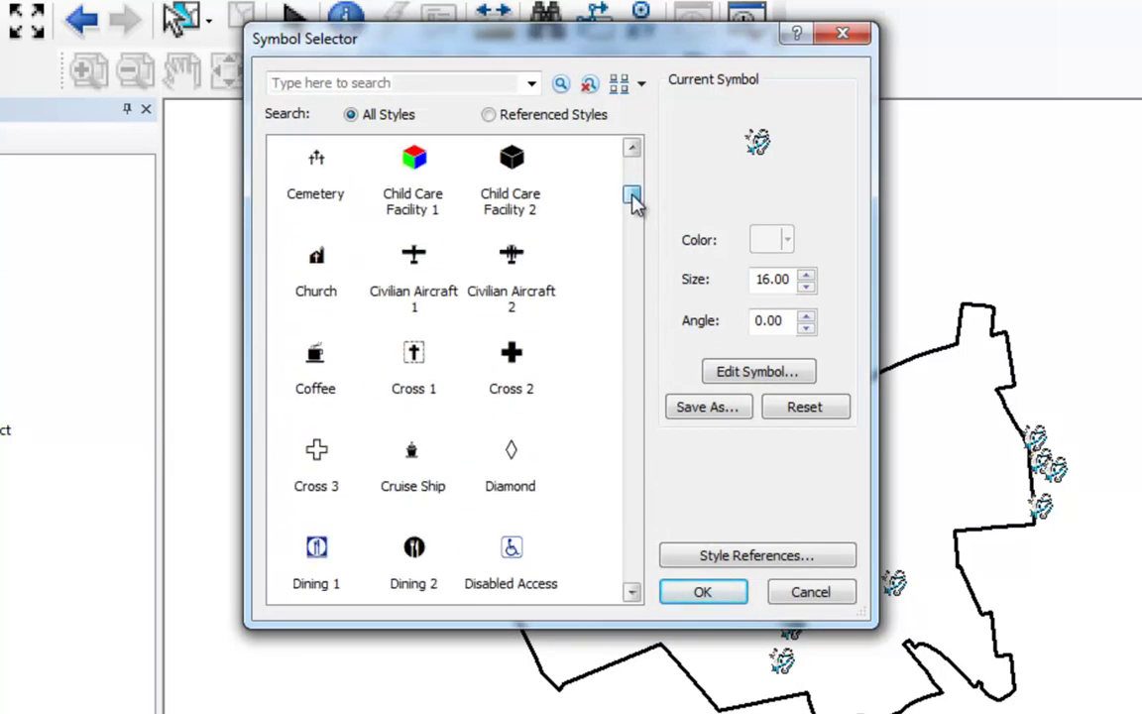
{"action": "left_click", "coordinate": [317, 452]}
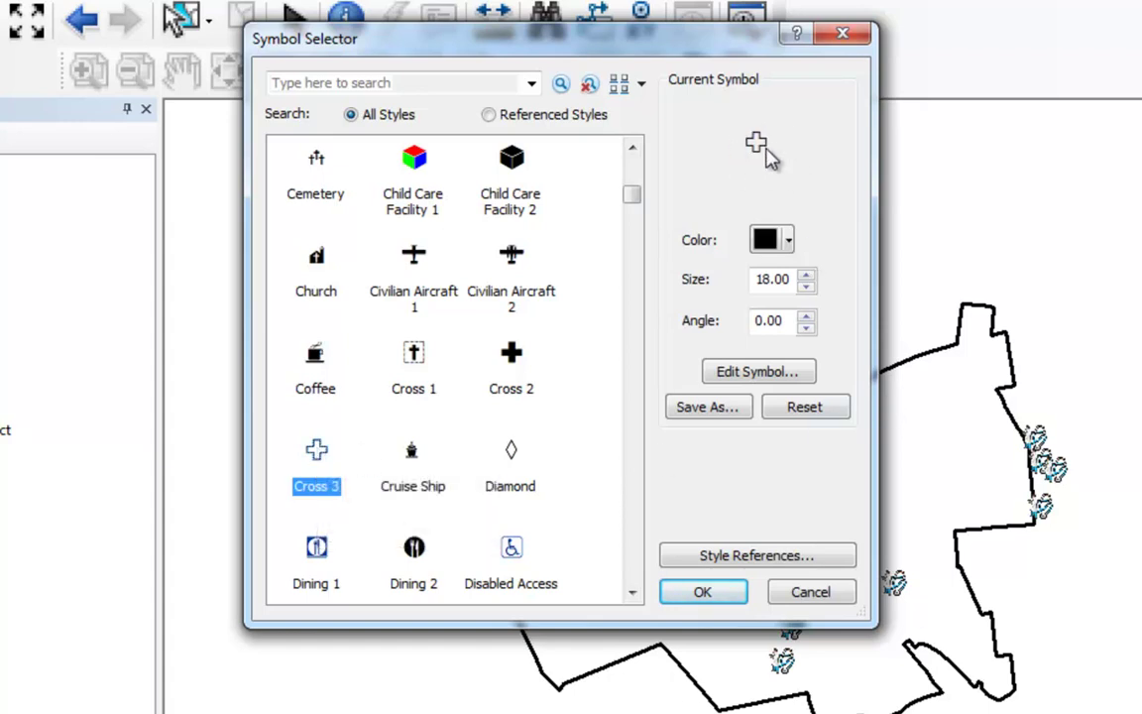
{"action": "left_click", "coordinate": [759, 375]}
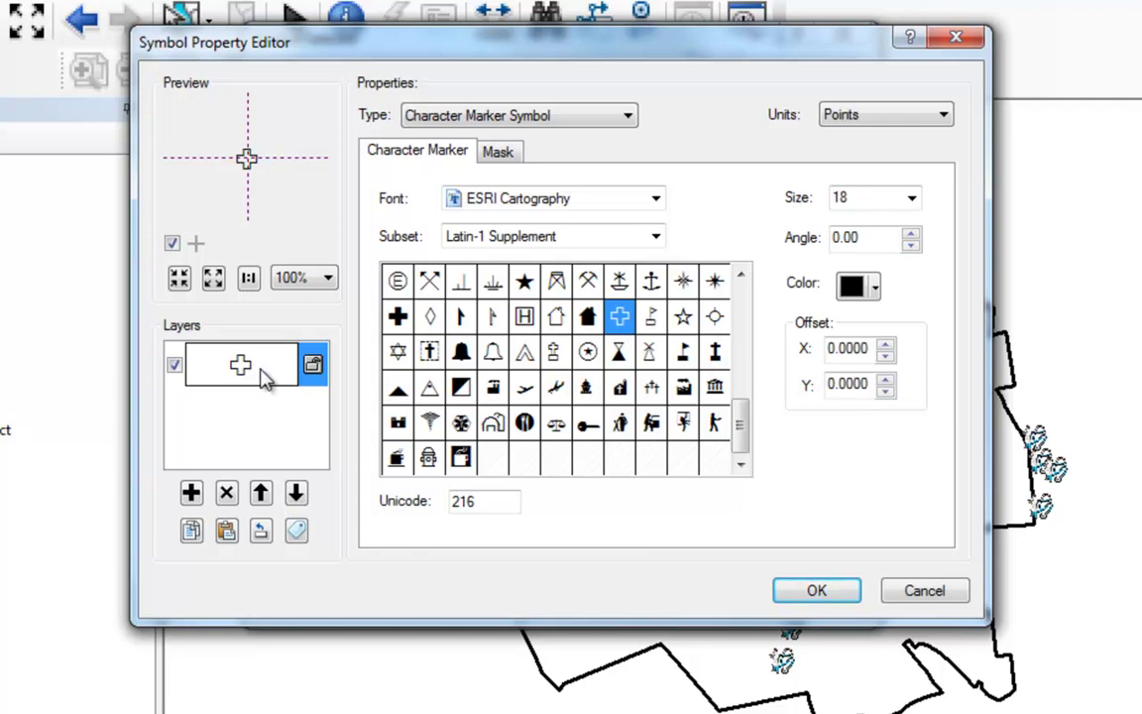
{"action": "left_click", "coordinate": [874, 288]}
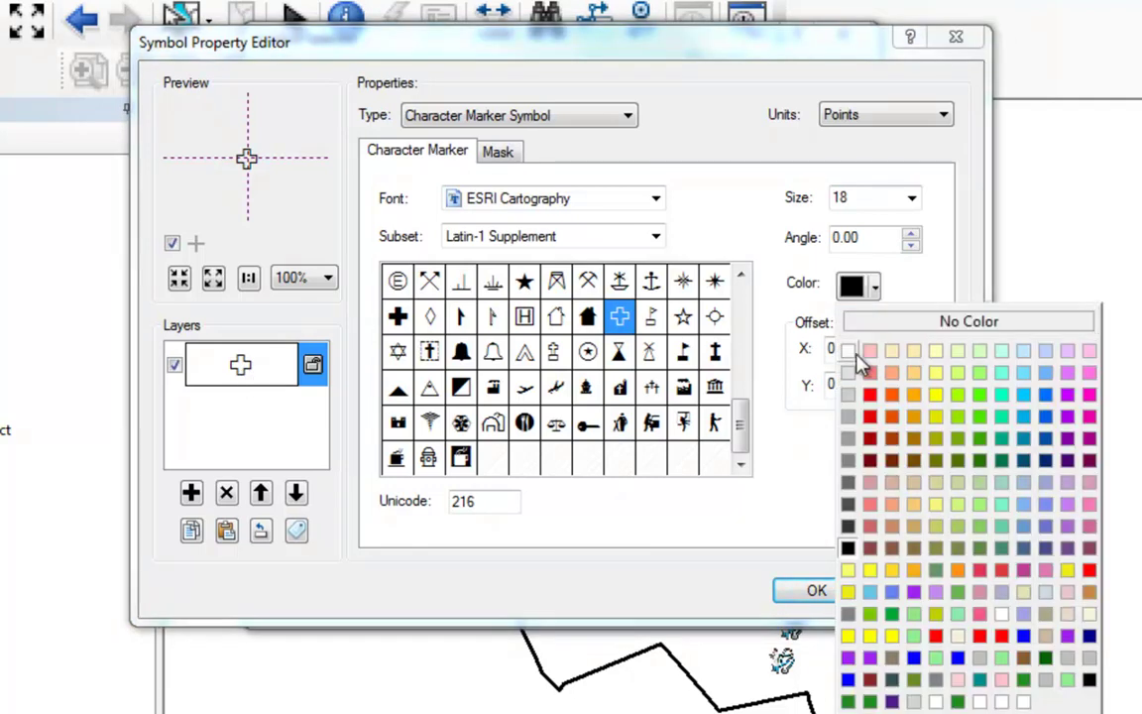
{"action": "left_click", "coordinate": [979, 416]}
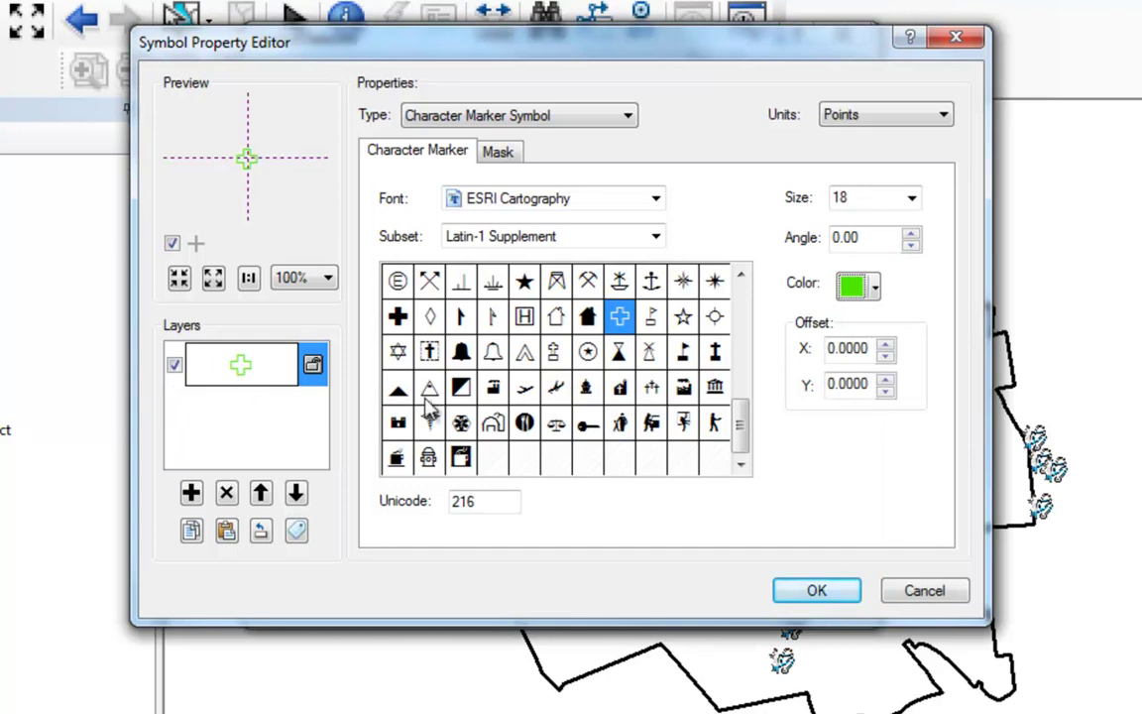
Step: Add a second marker layer to the symbol using the ESRI Default Marker outlined cross, Unicode 70, at size 14
{"action": "left_click", "coordinate": [191, 494]}
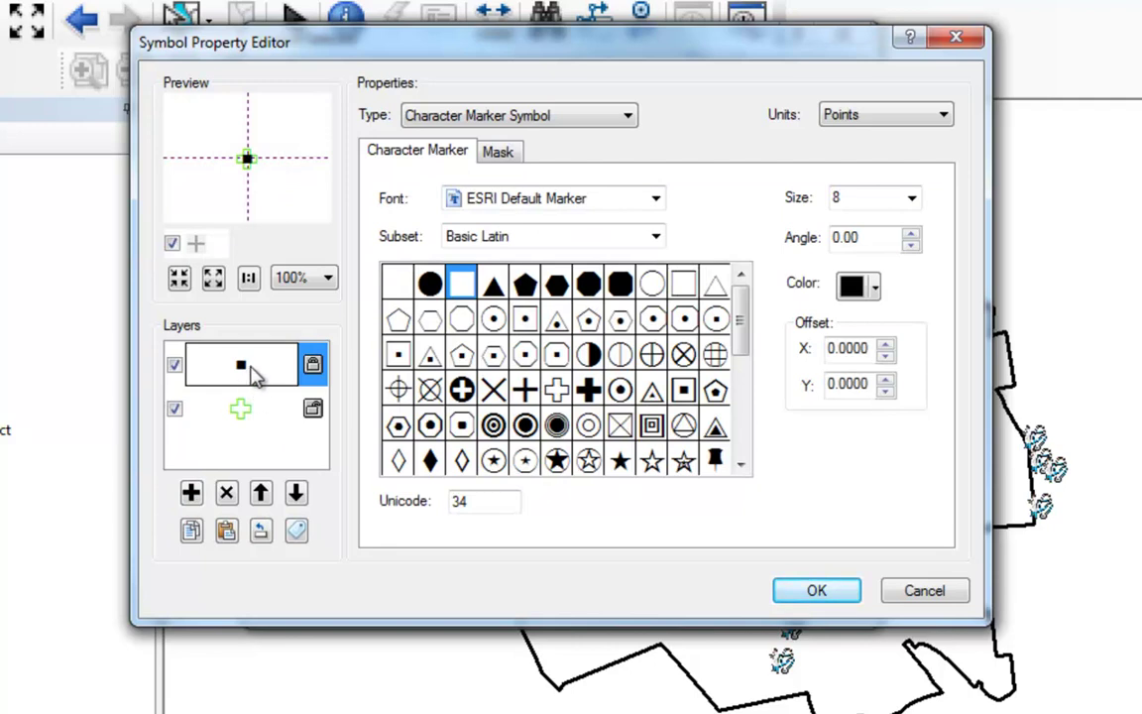
{"action": "left_click", "coordinate": [556, 389]}
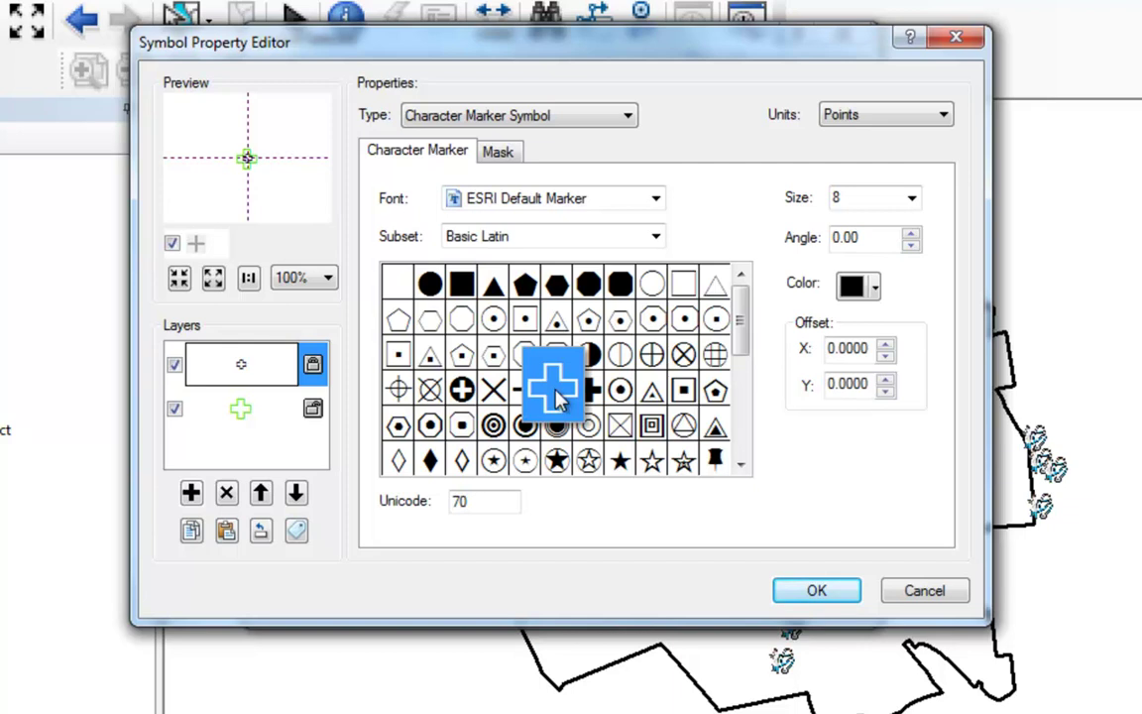
{"action": "left_click", "coordinate": [911, 200]}
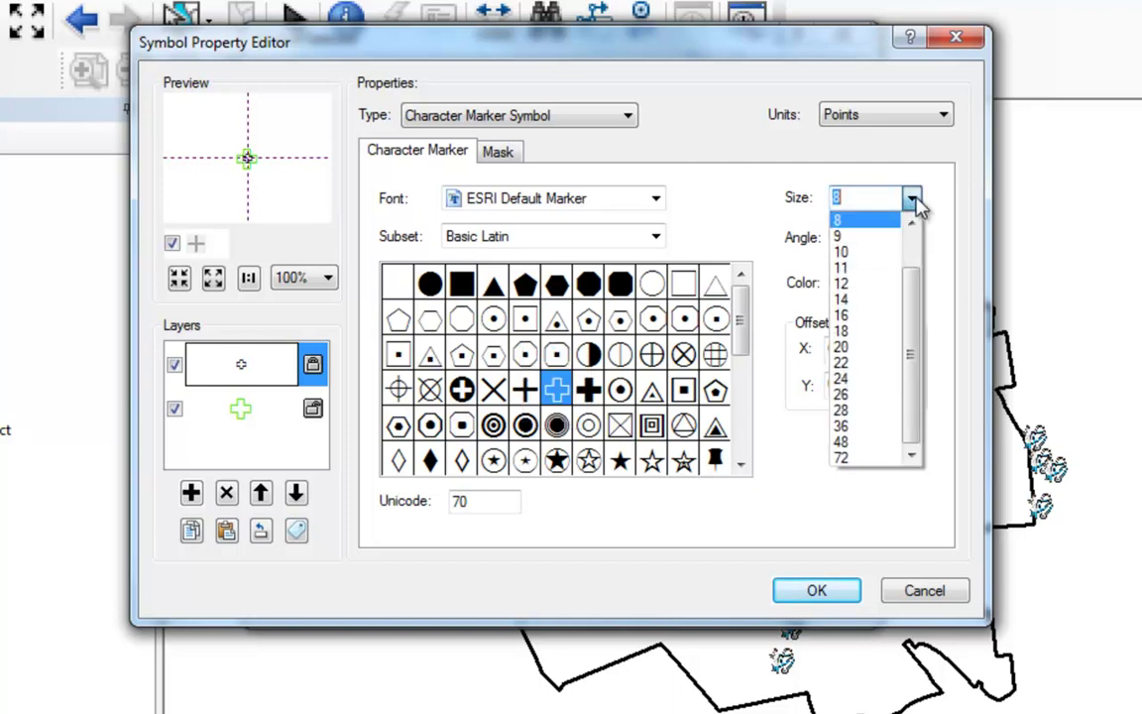
{"action": "left_click", "coordinate": [865, 301]}
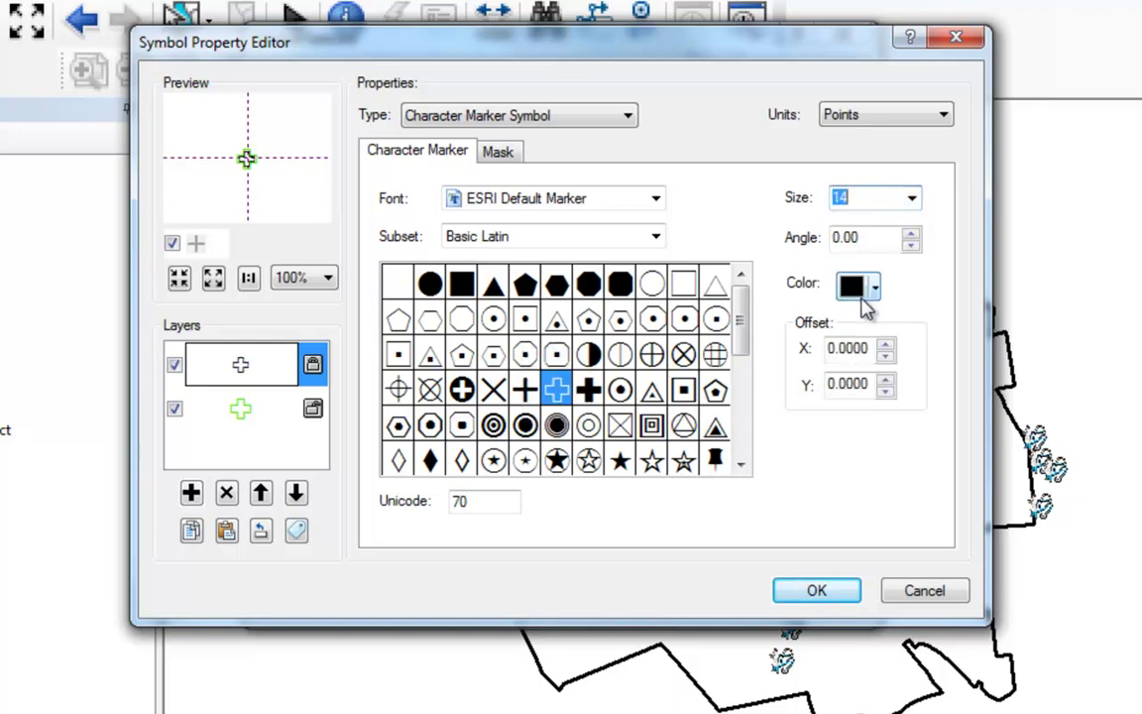
Step: Check the green cross layer's size and set the added black cross layer's size to 18
{"action": "left_click", "coordinate": [241, 410]}
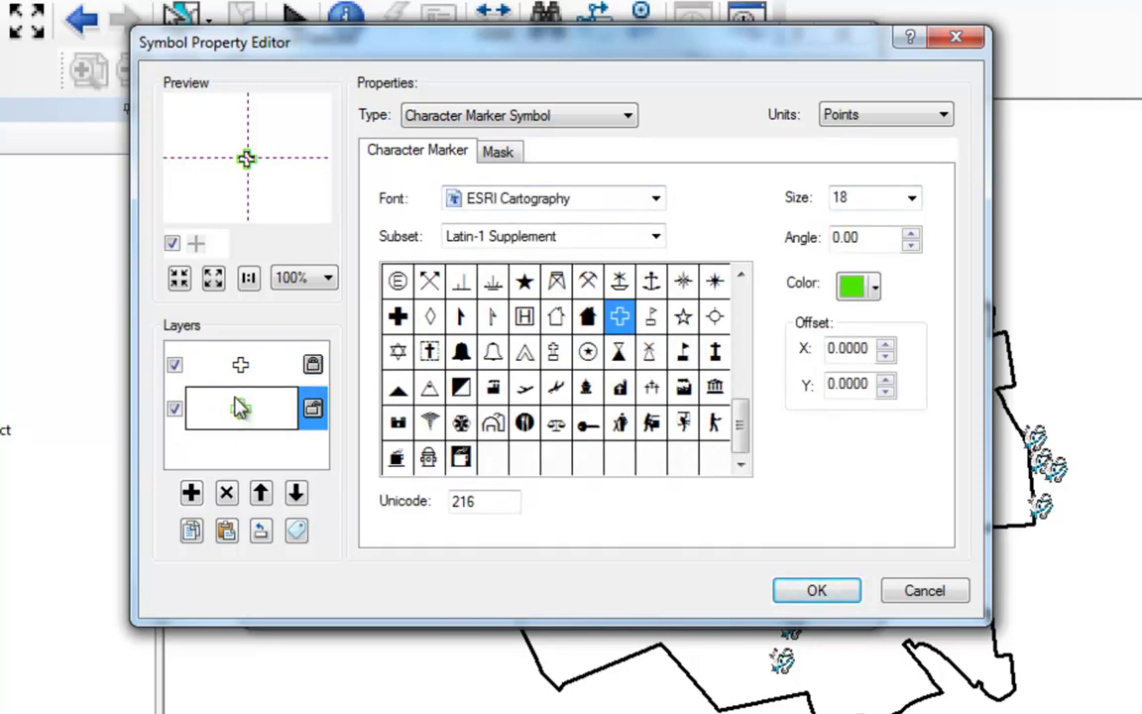
{"action": "left_click", "coordinate": [243, 369]}
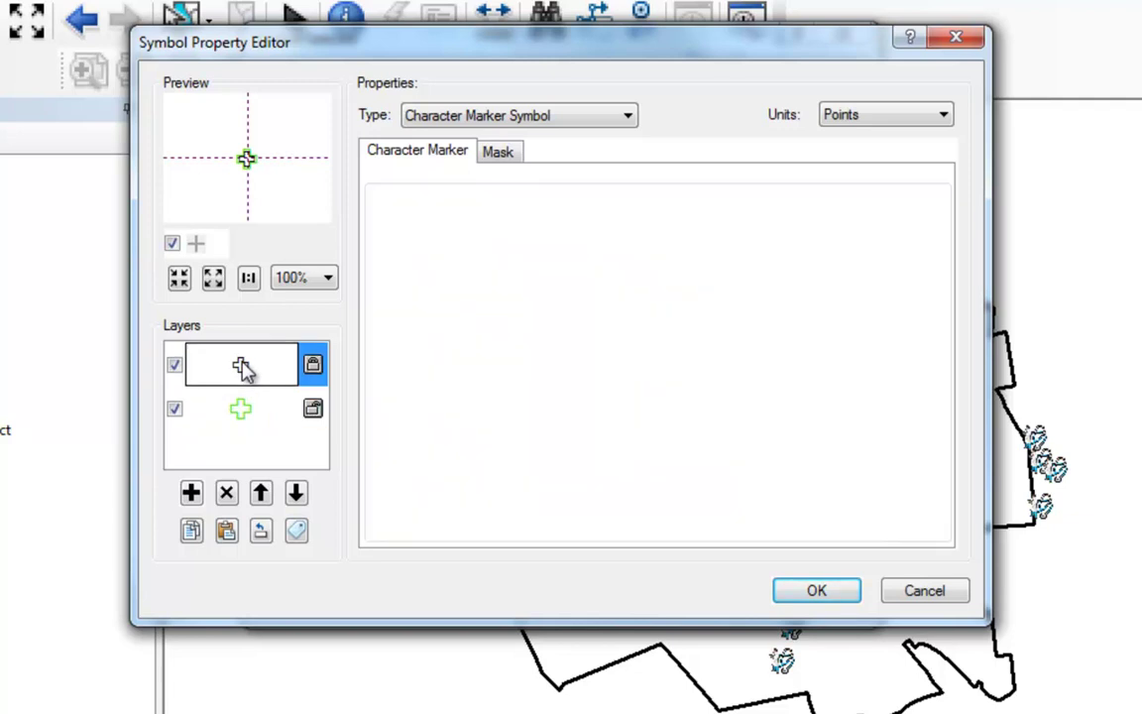
{"action": "left_click", "coordinate": [912, 200]}
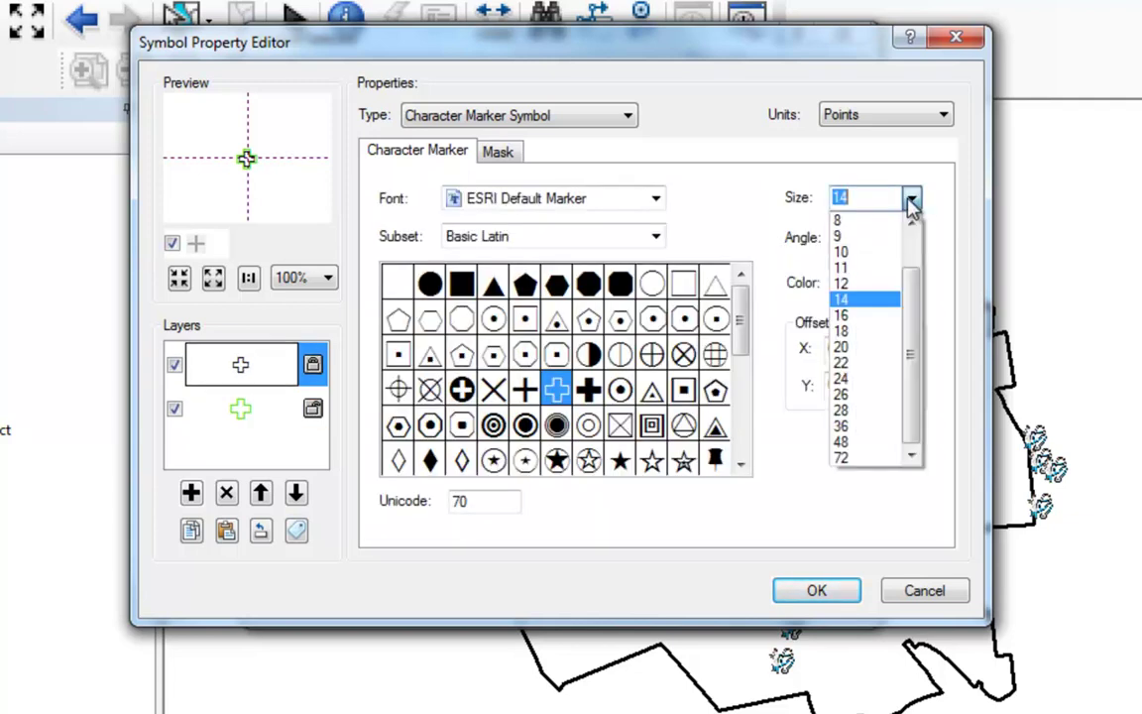
{"action": "left_click", "coordinate": [859, 335]}
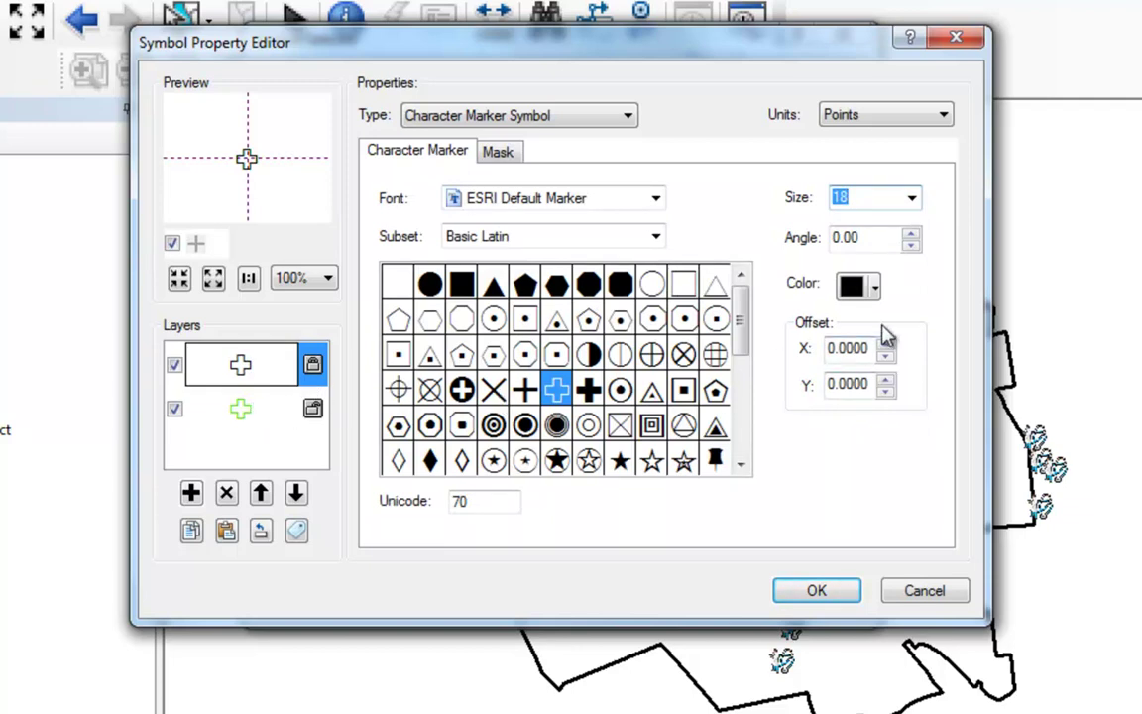
Step: Change the added marker layer to a solid blue cross, Unicode 71, and move the green outlined cross layer above it
{"action": "left_click", "coordinate": [590, 392]}
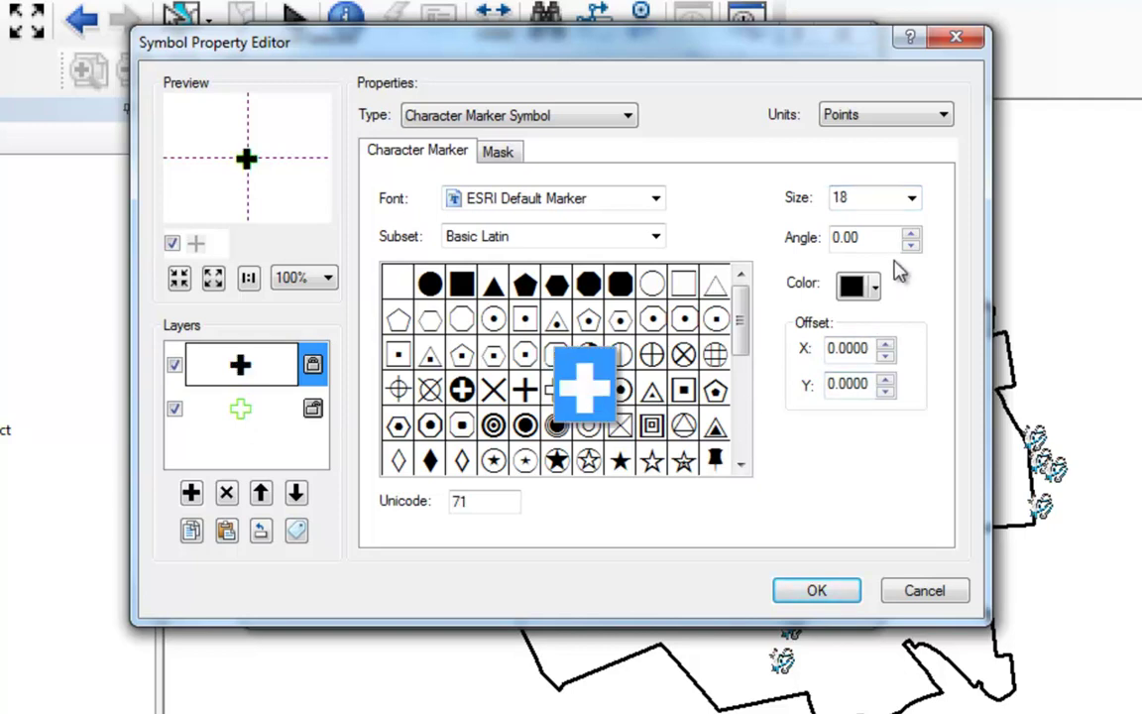
{"action": "left_click", "coordinate": [874, 287]}
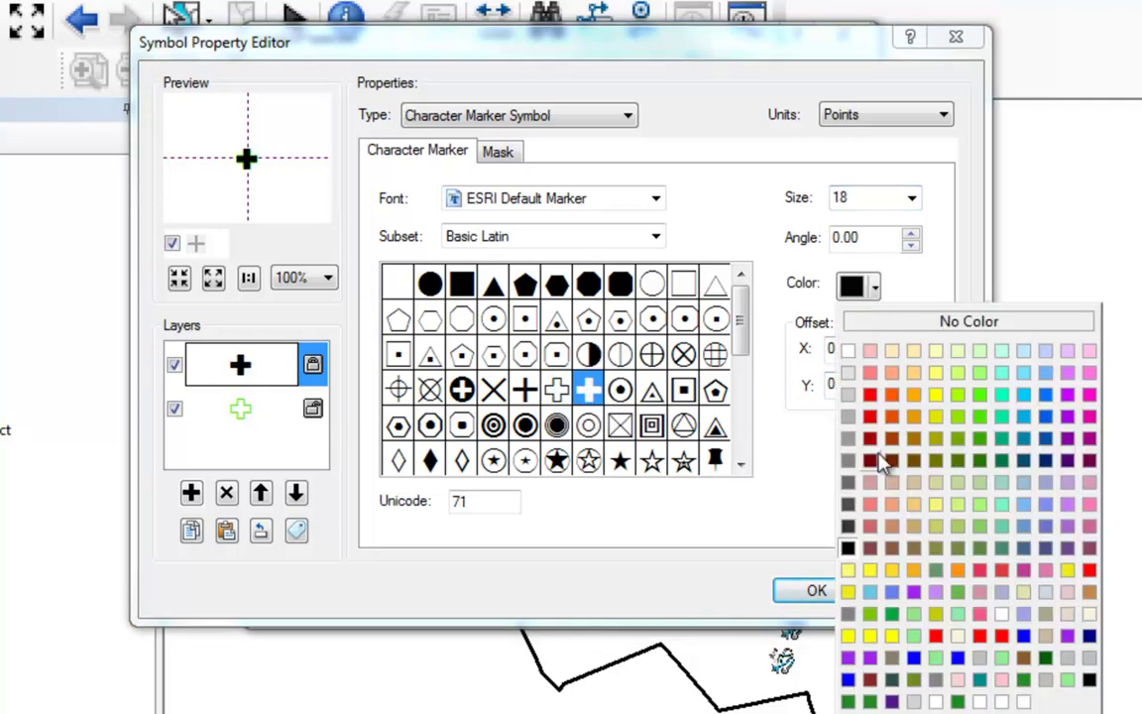
{"action": "left_click", "coordinate": [1044, 419]}
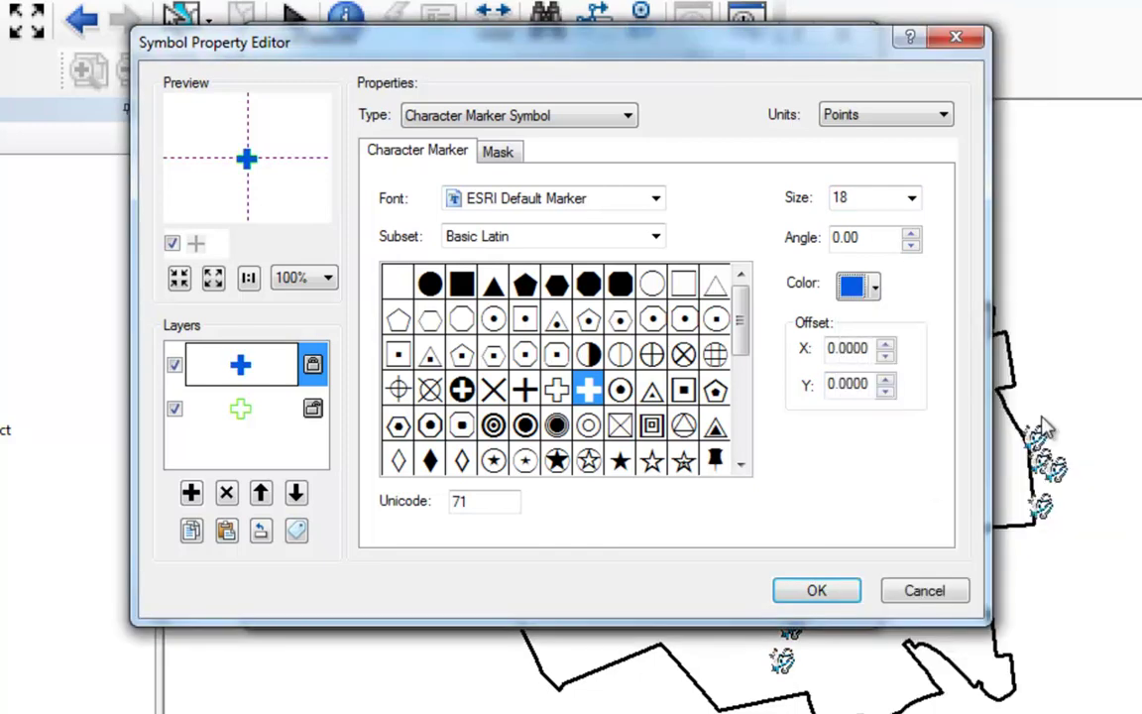
{"action": "left_click", "coordinate": [246, 410]}
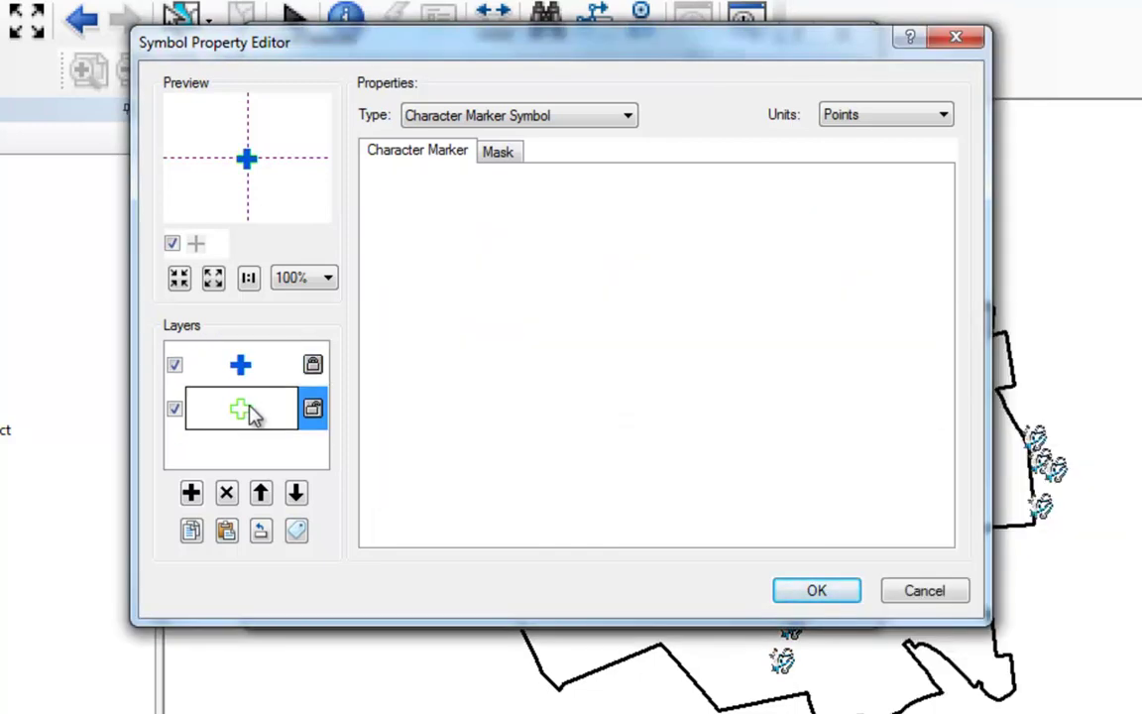
{"action": "left_click", "coordinate": [261, 494]}
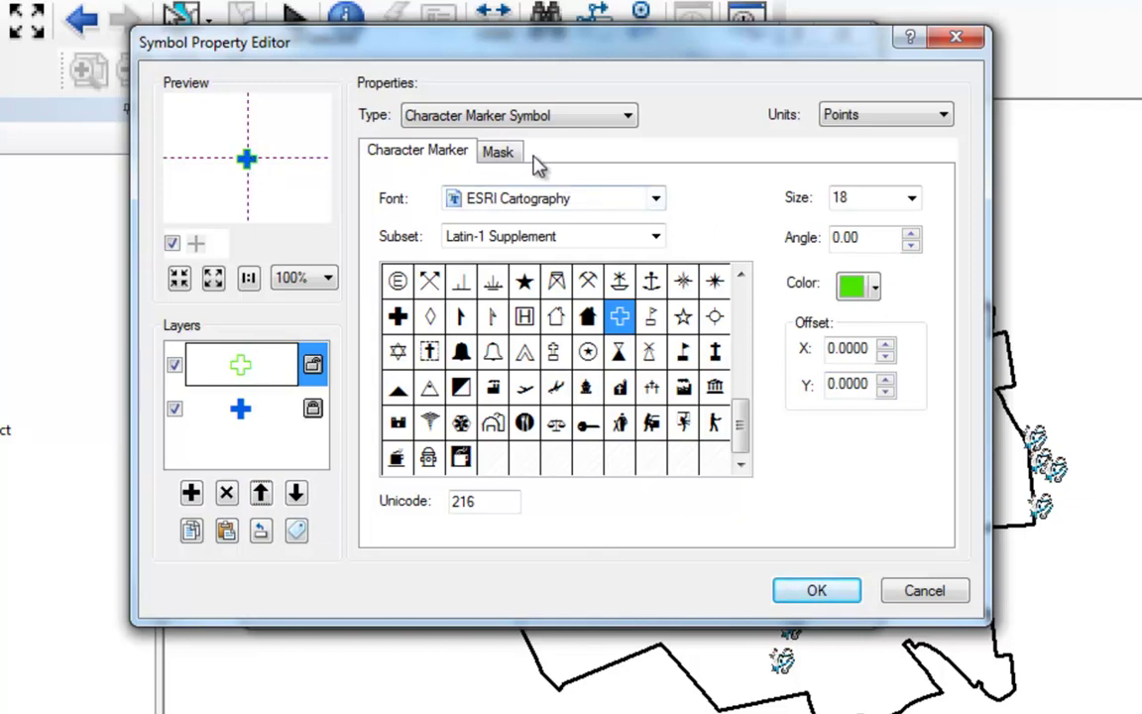
Step: Apply a Halo mask to the green outlined cross layer and accept the two-layer cross symbol for Health_Care_Facilities
{"action": "left_click", "coordinate": [496, 152]}
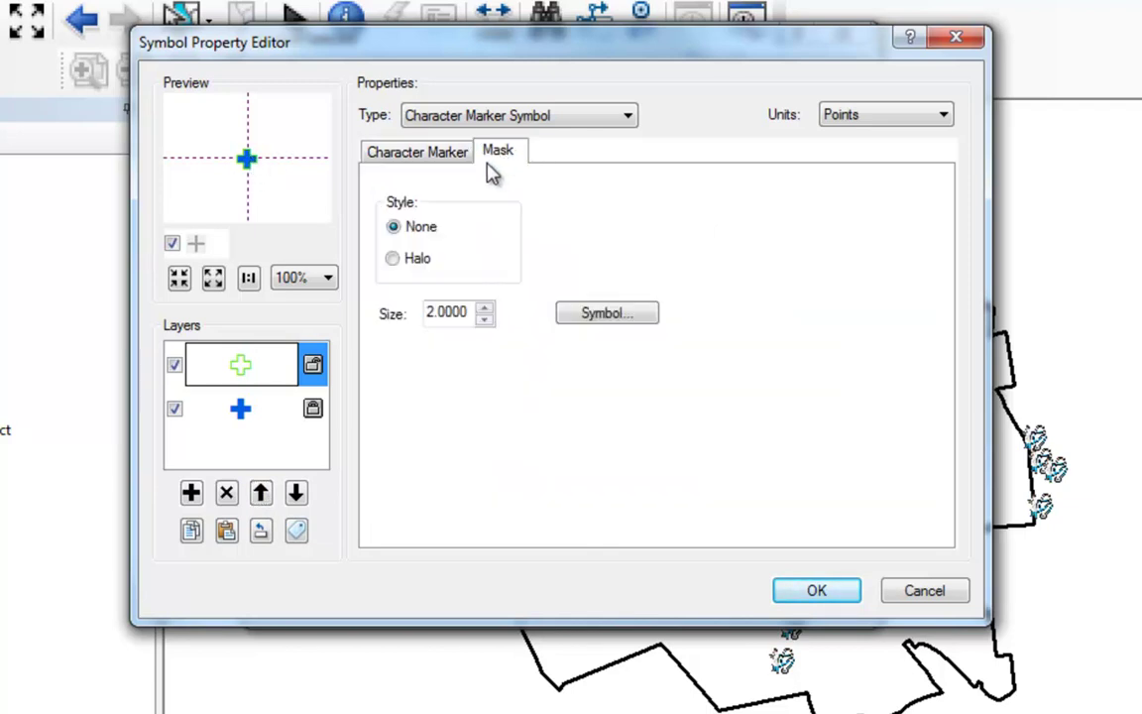
{"action": "left_click", "coordinate": [394, 259]}
{"action": "left_click", "coordinate": [811, 593]}
{"action": "left_click", "coordinate": [703, 593]}
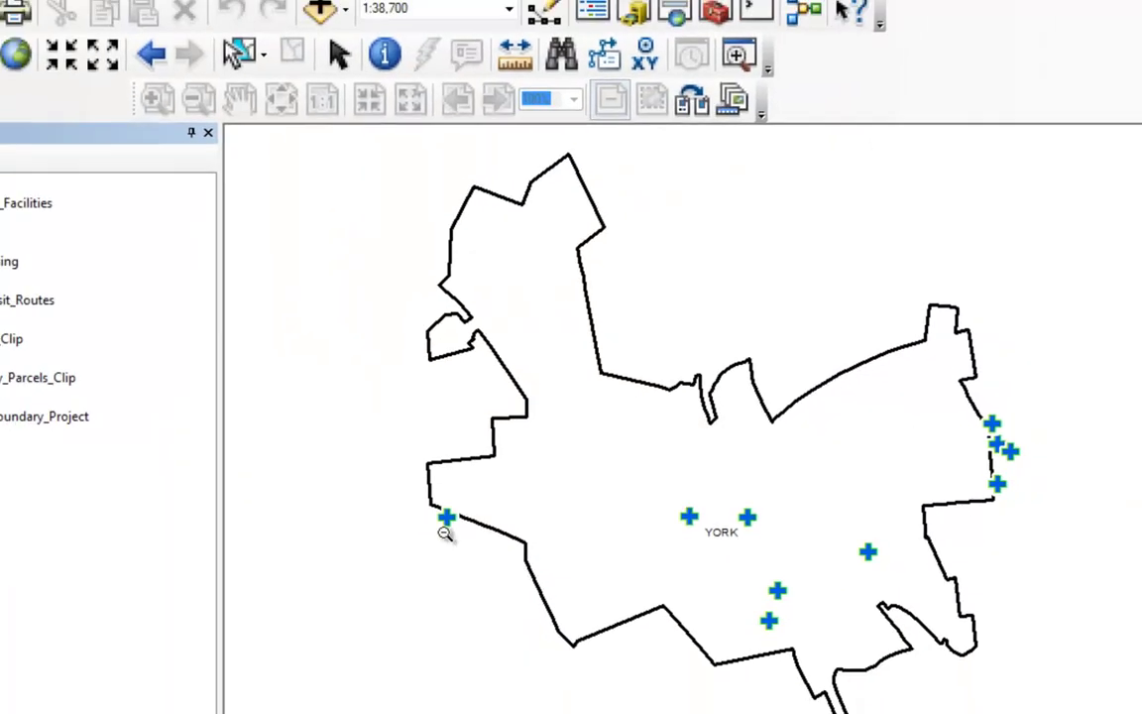
Step: Review the marker layers of the Health_Care_Facilities cross symbol in its property editor
{"action": "left_click", "coordinate": [57, 247]}
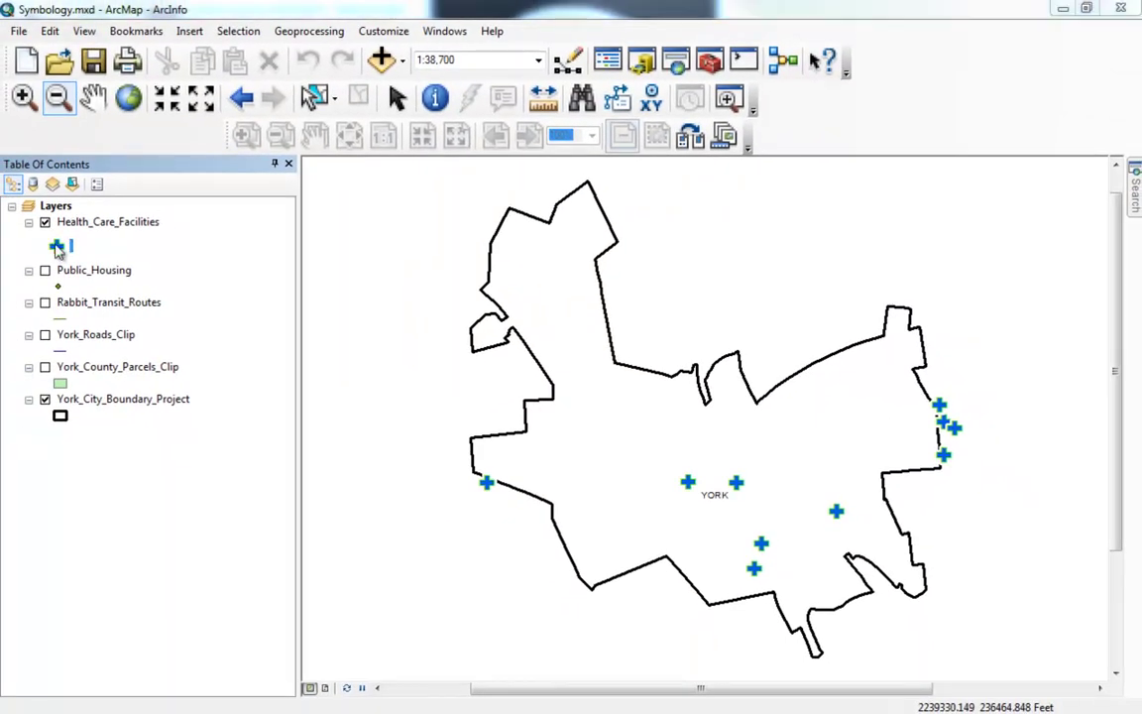
{"action": "left_click", "coordinate": [746, 363]}
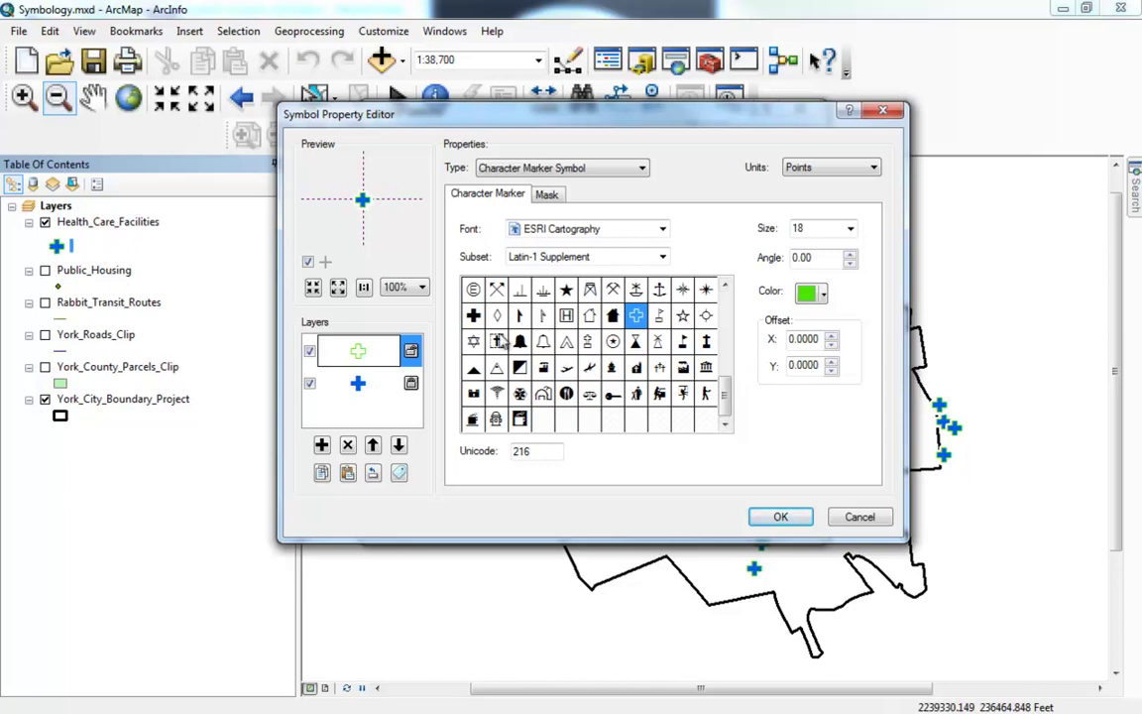
{"action": "left_click", "coordinate": [781, 519]}
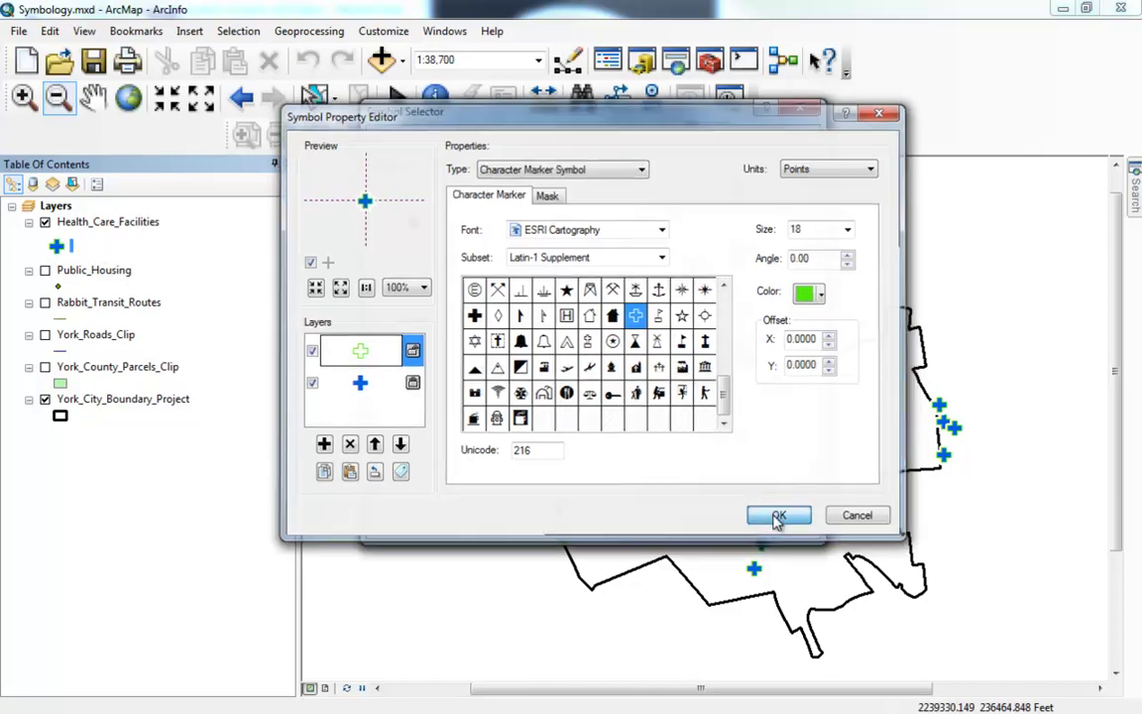
{"action": "left_click", "coordinate": [694, 519]}
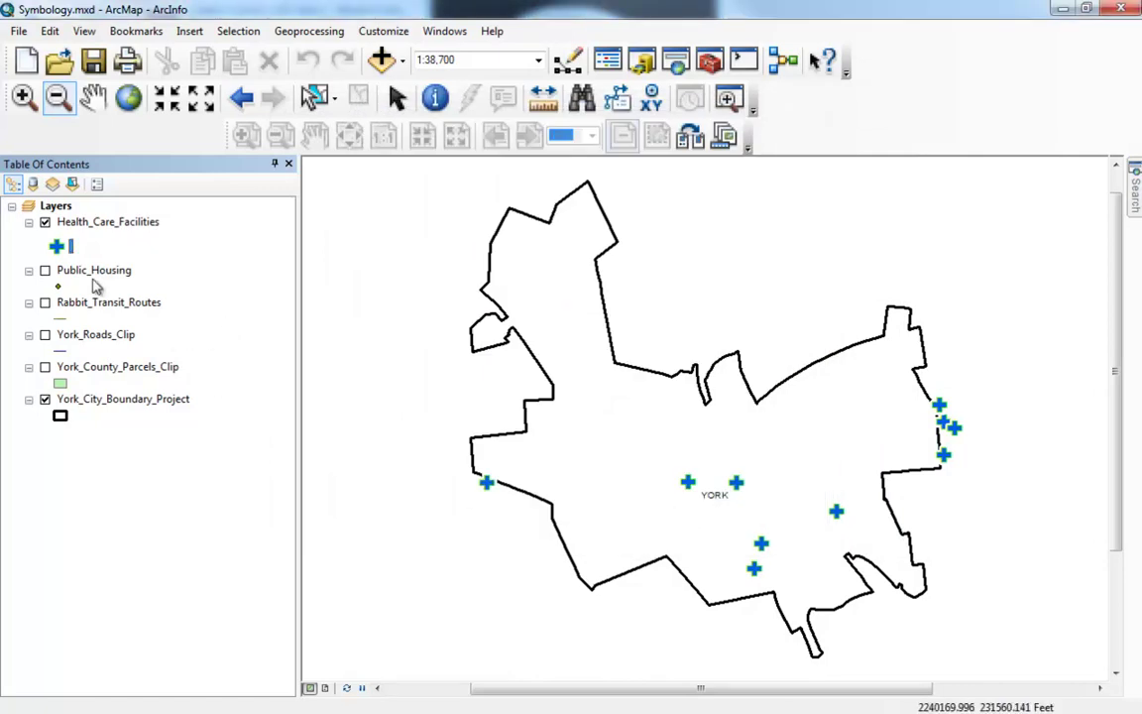
Step: Save the Health_Care_Facilities layer as the layer file Health_Care_Facilities.lyr in the C:\GT_101\Symbology folder
{"action": "right_click", "coordinate": [88, 226]}
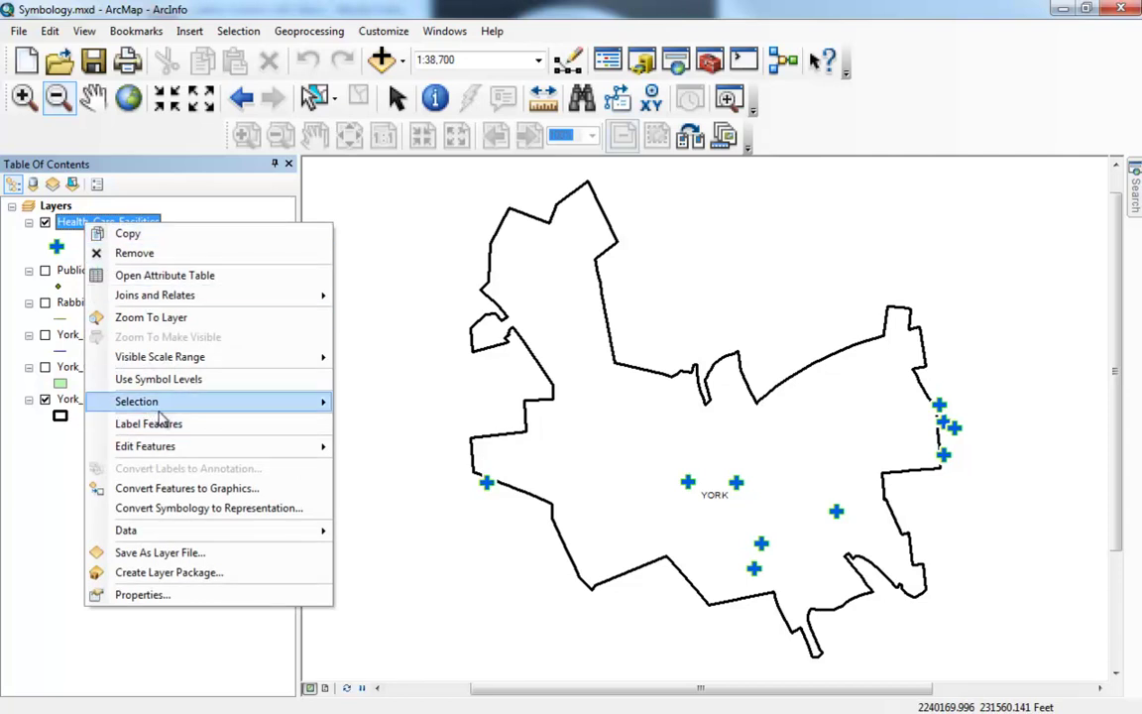
{"action": "left_click", "coordinate": [159, 555]}
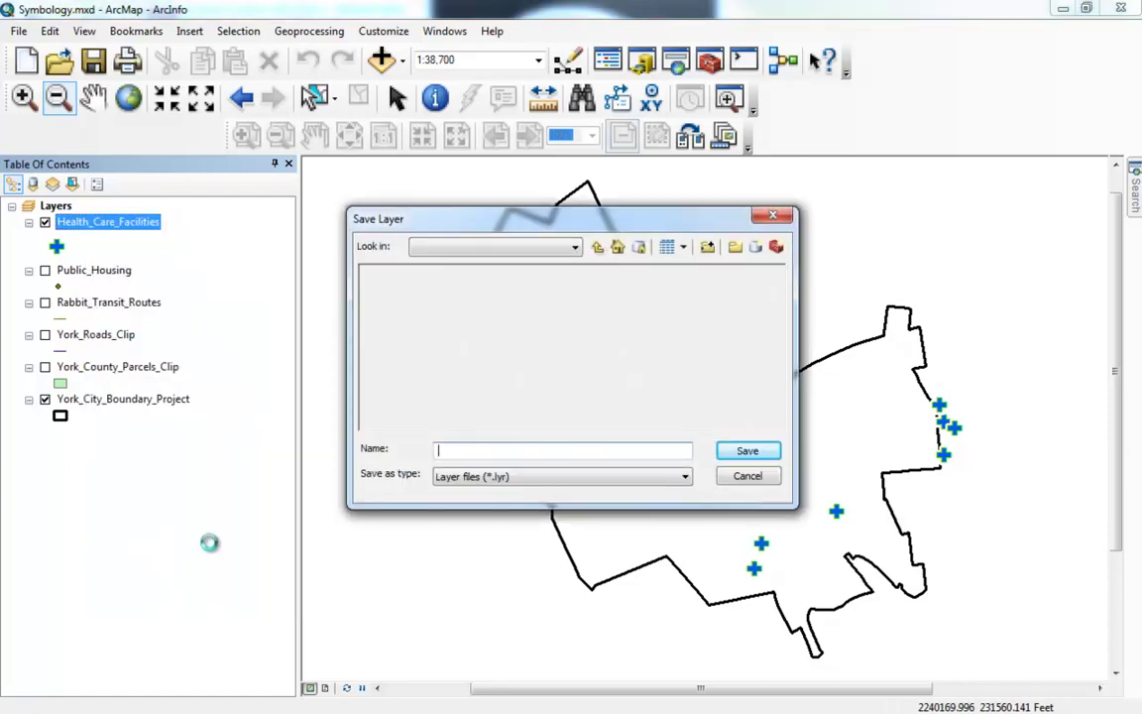
{"action": "left_click", "coordinate": [597, 247]}
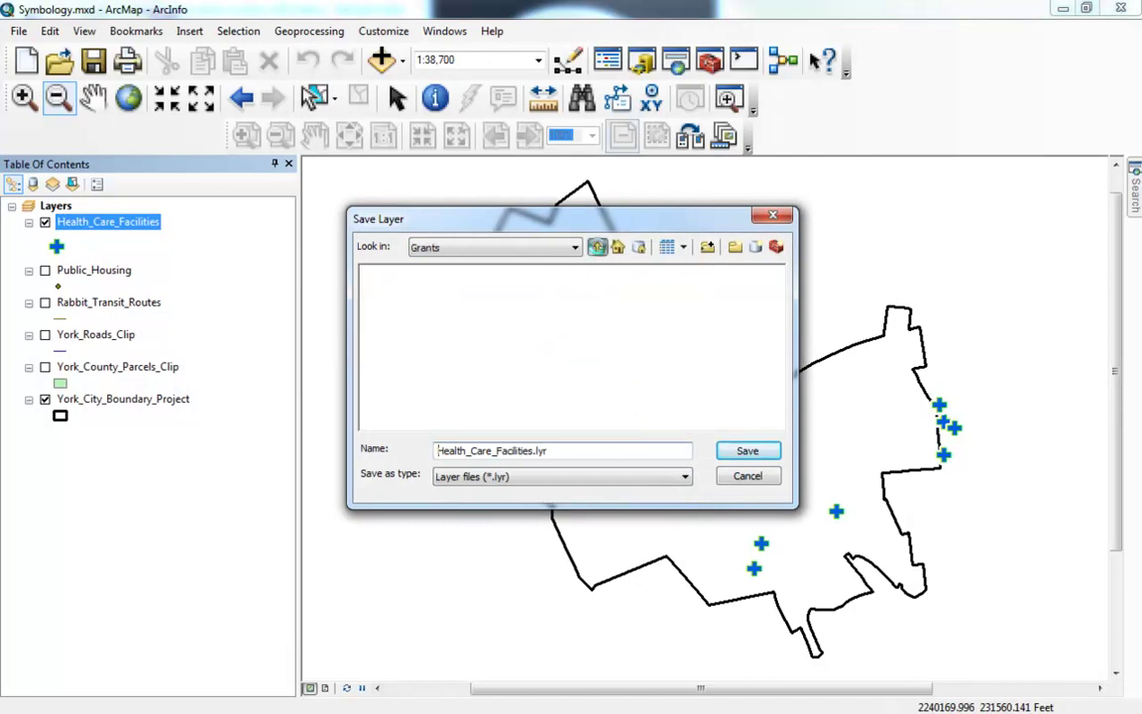
{"action": "left_click", "coordinate": [597, 247]}
{"action": "left_click", "coordinate": [597, 247]}
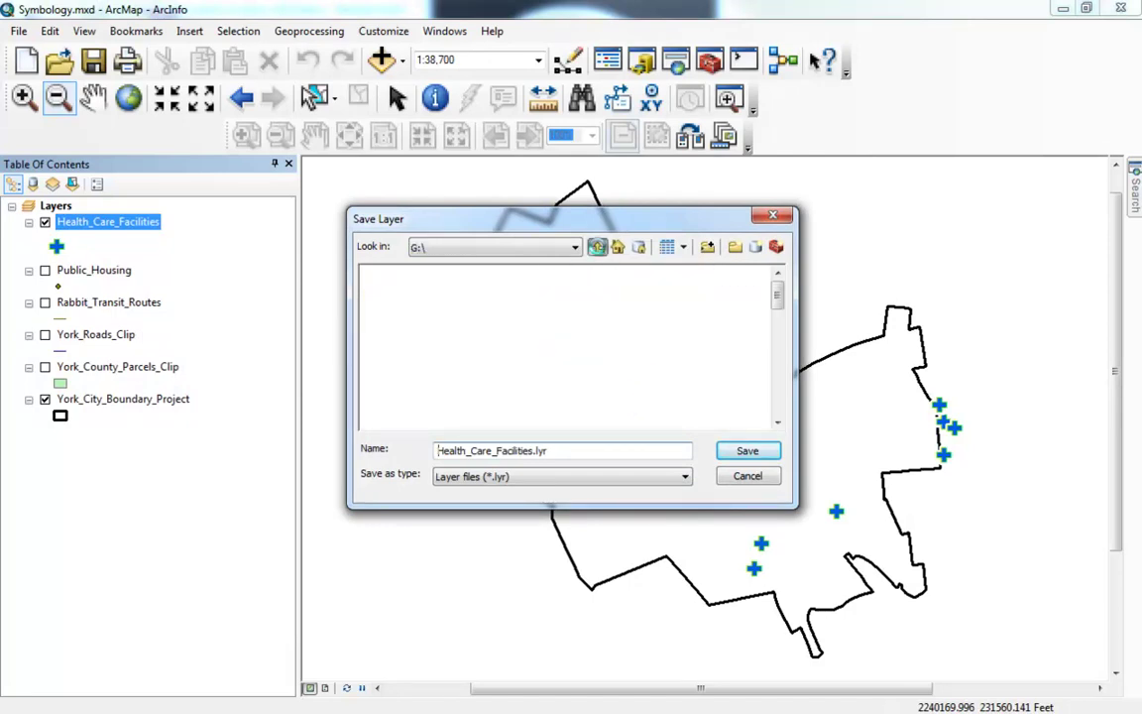
{"action": "left_click", "coordinate": [597, 247]}
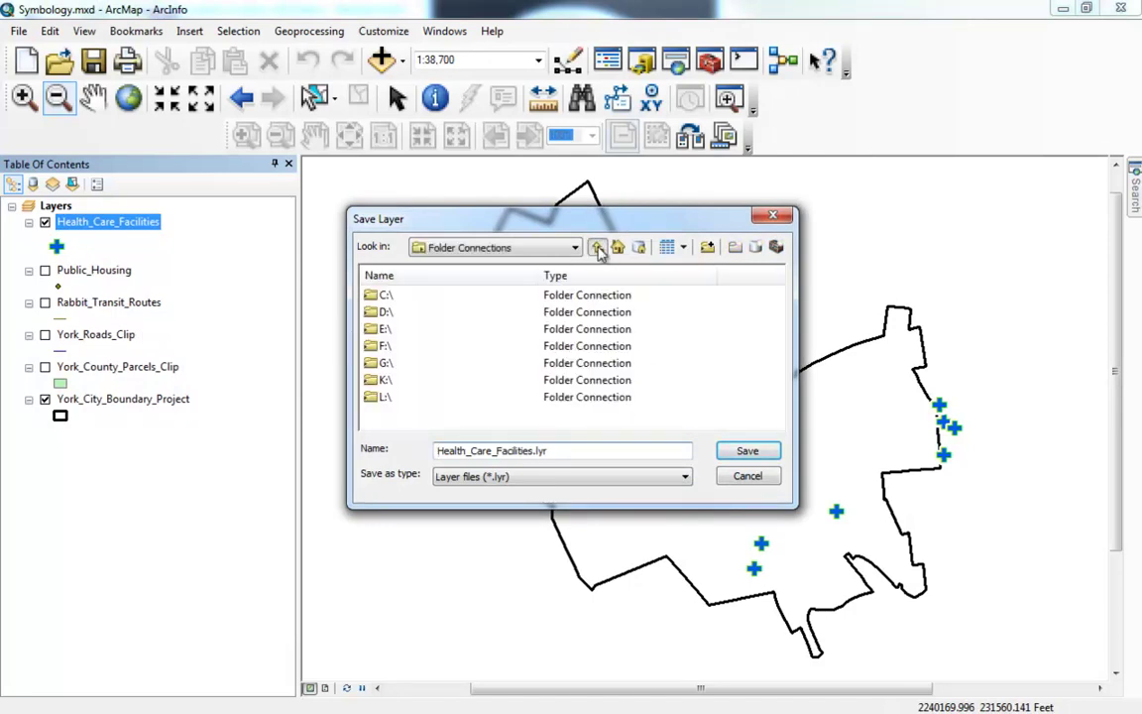
{"action": "double_click", "coordinate": [375, 297]}
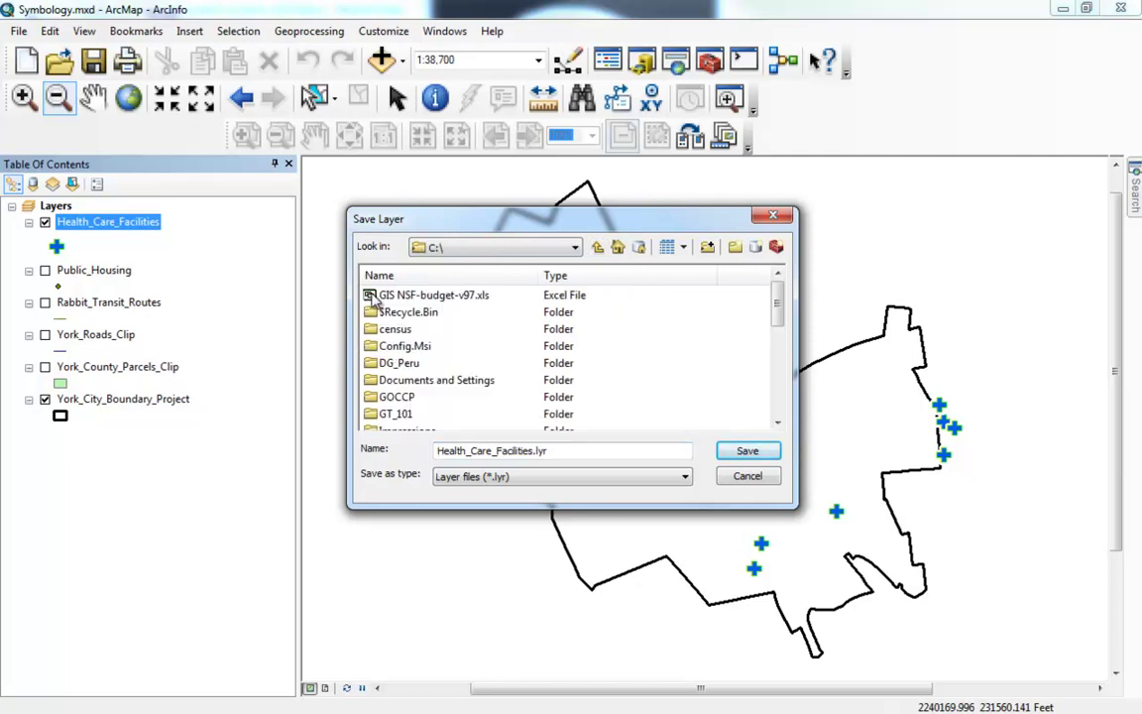
{"action": "double_click", "coordinate": [377, 413]}
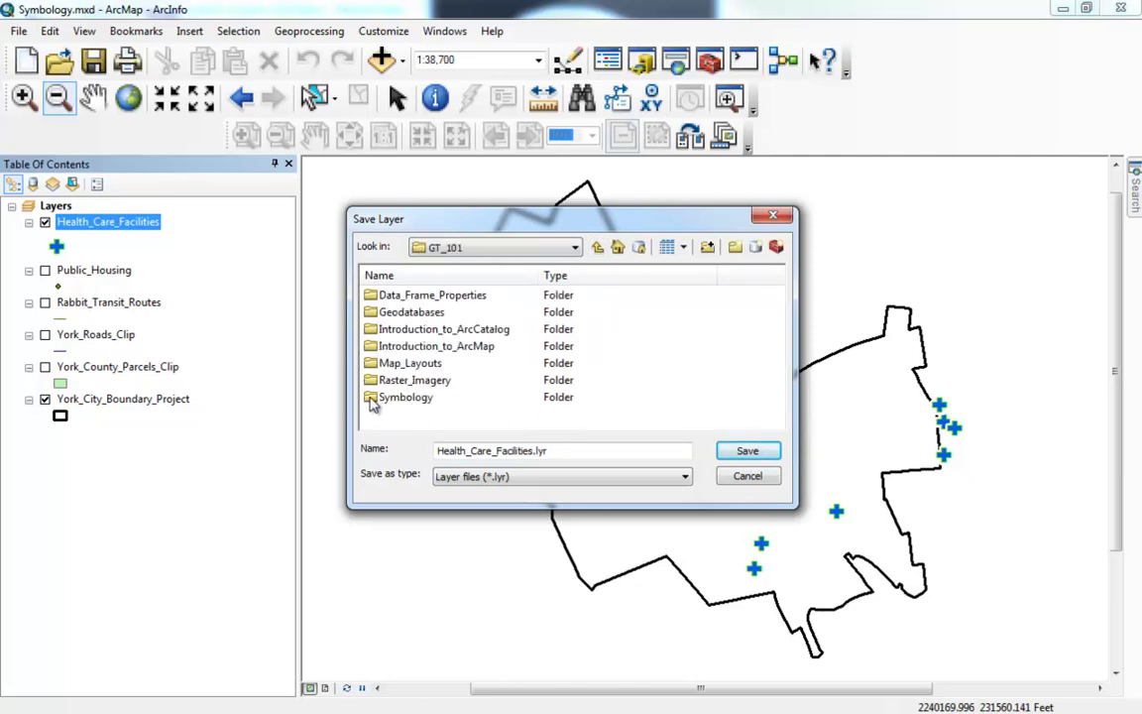
{"action": "double_click", "coordinate": [373, 399]}
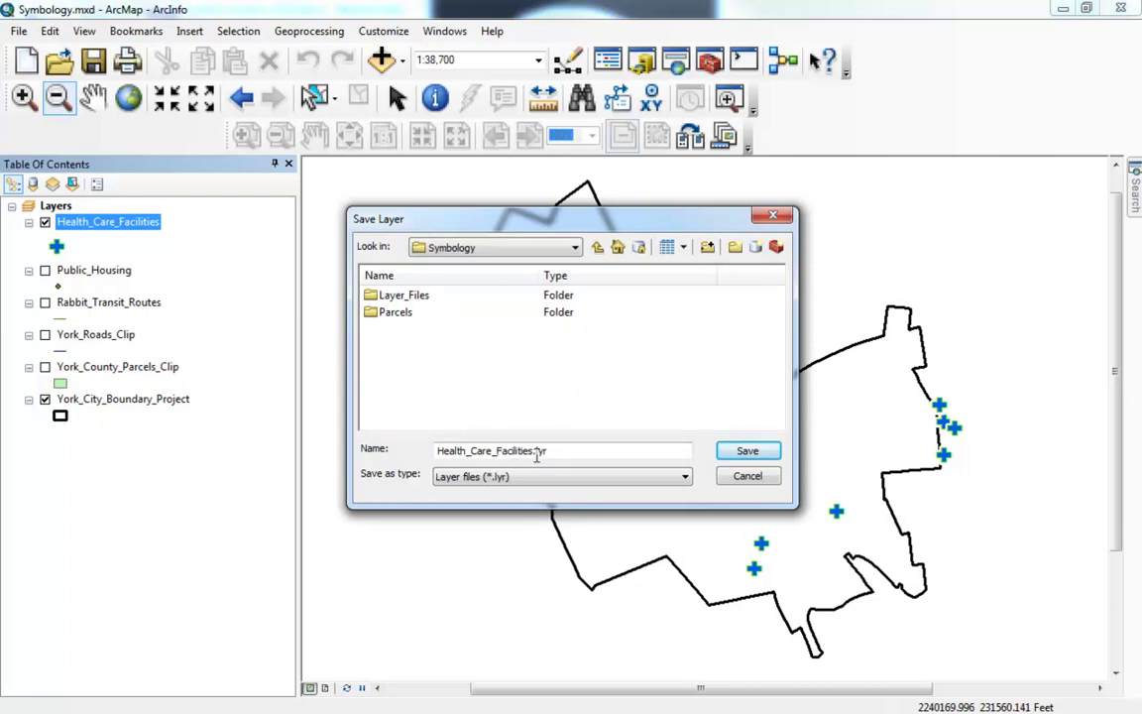
{"action": "left_click", "coordinate": [745, 451]}
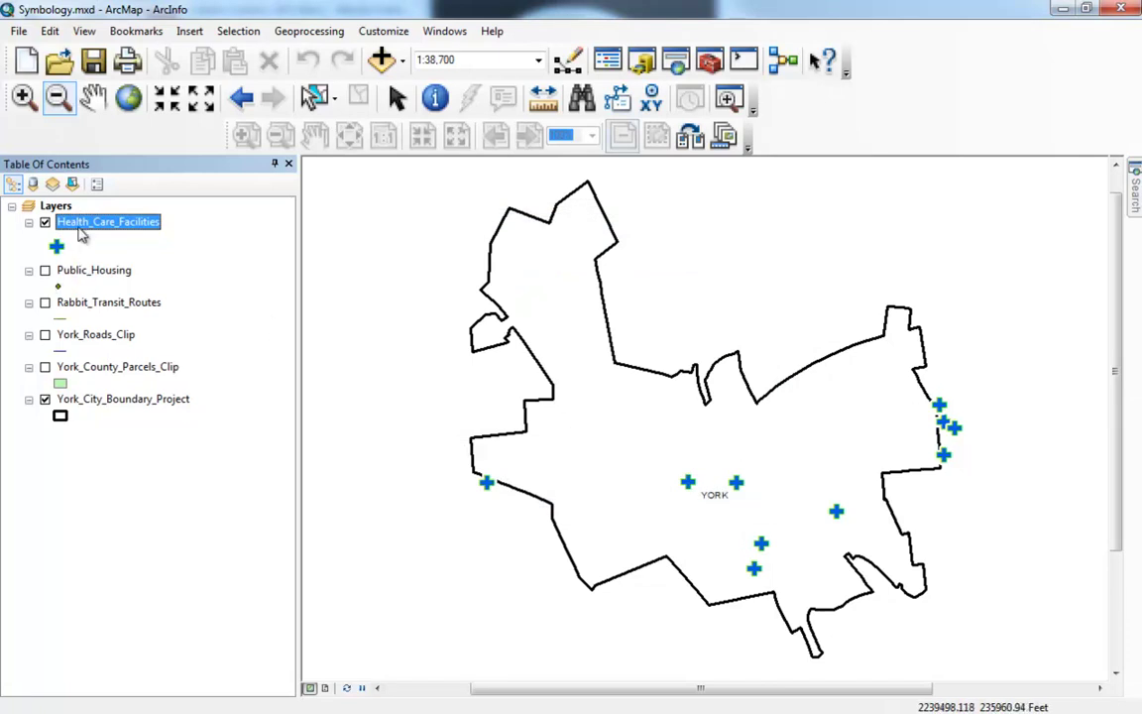
Step: Hide the original Health_Care_Facilities layer and add the saved Health_Care_Facilities.lyr from the GT_101 Symbology folder to the map
{"action": "left_click", "coordinate": [45, 222]}
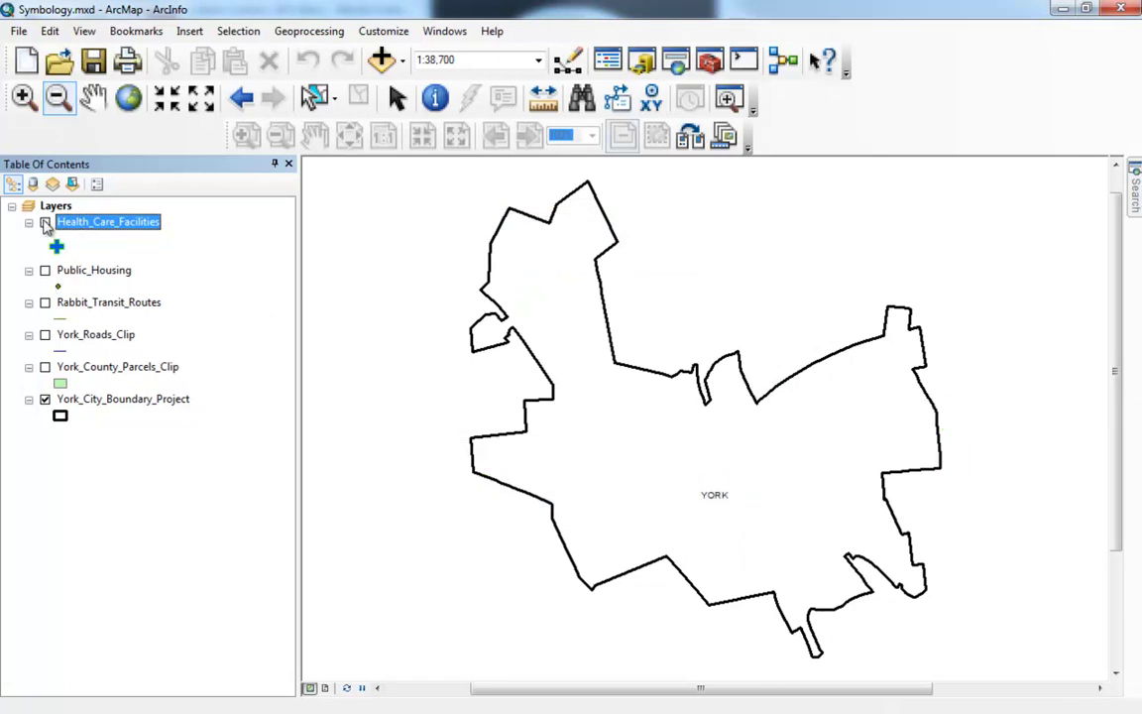
{"action": "left_click", "coordinate": [382, 60]}
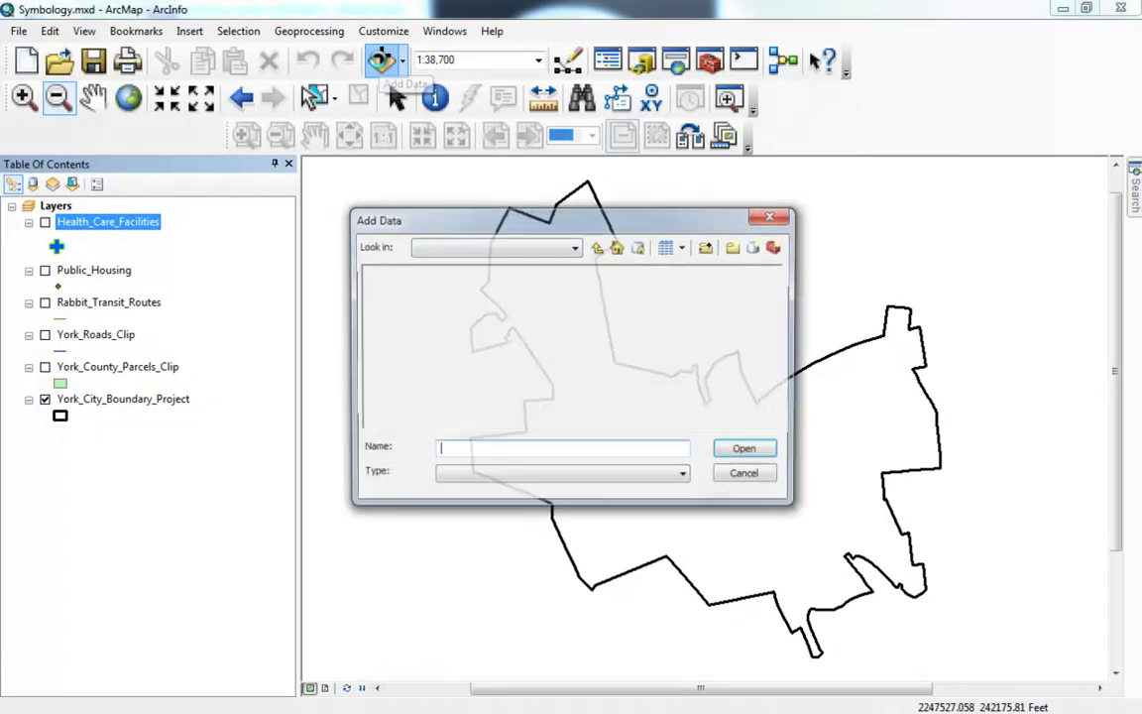
{"action": "left_click", "coordinate": [597, 247]}
{"action": "left_click", "coordinate": [597, 247]}
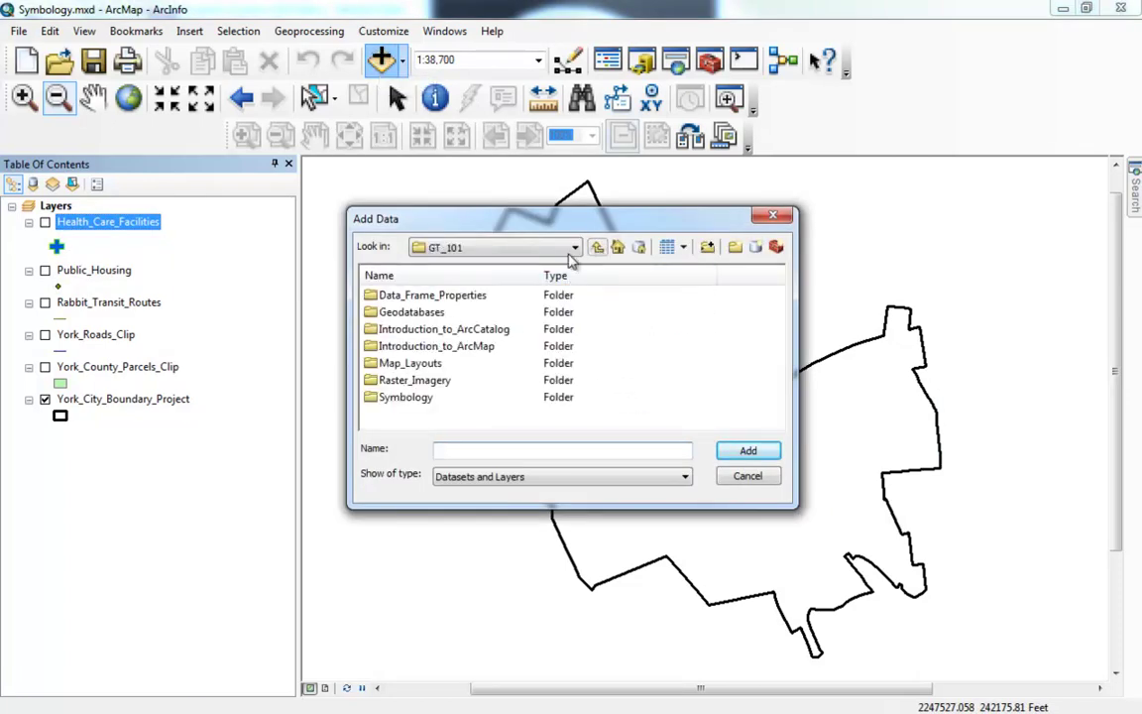
{"action": "double_click", "coordinate": [405, 396]}
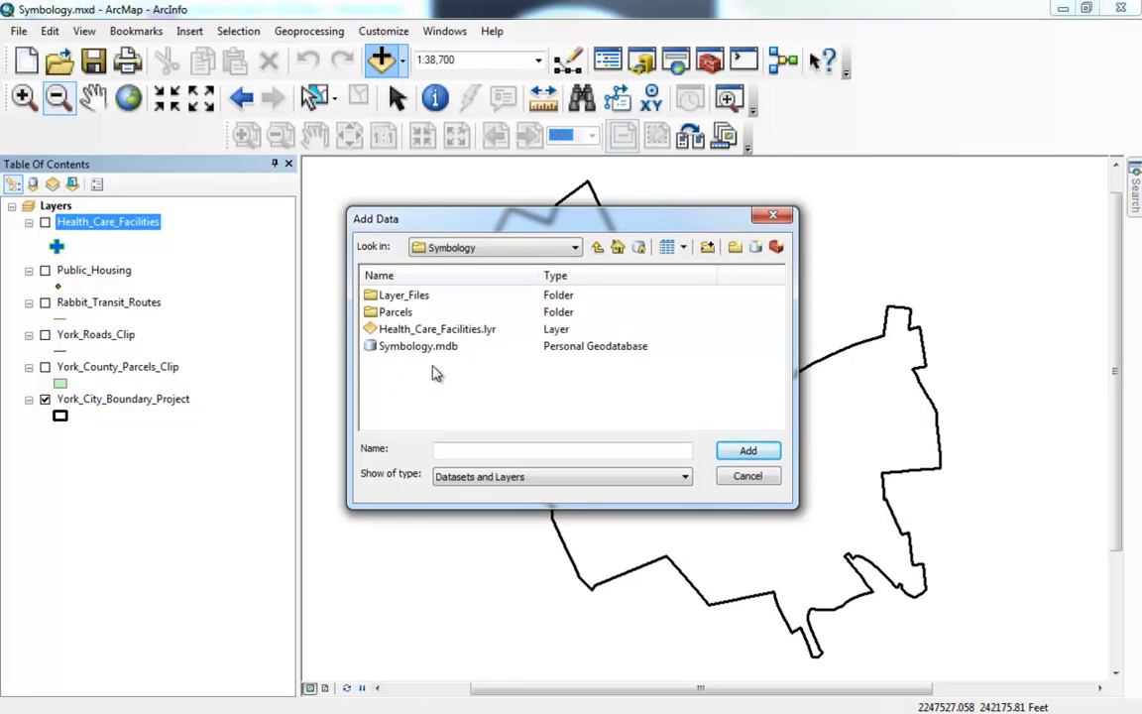
{"action": "left_click", "coordinate": [383, 332]}
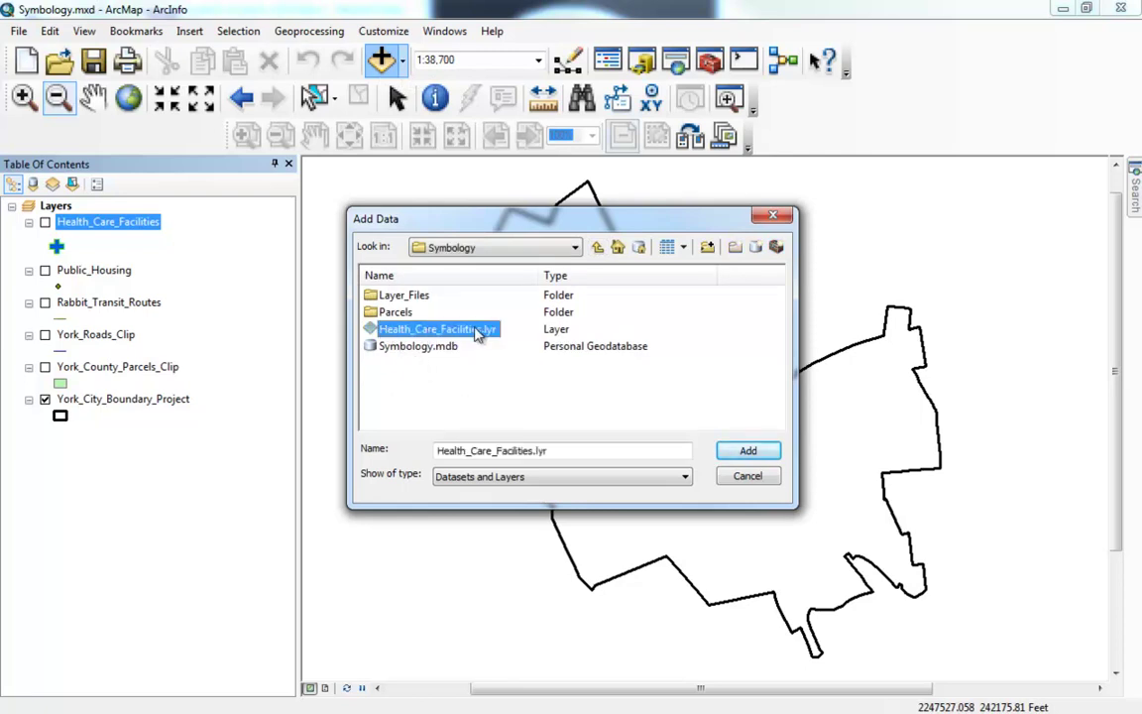
{"action": "left_click", "coordinate": [742, 453]}
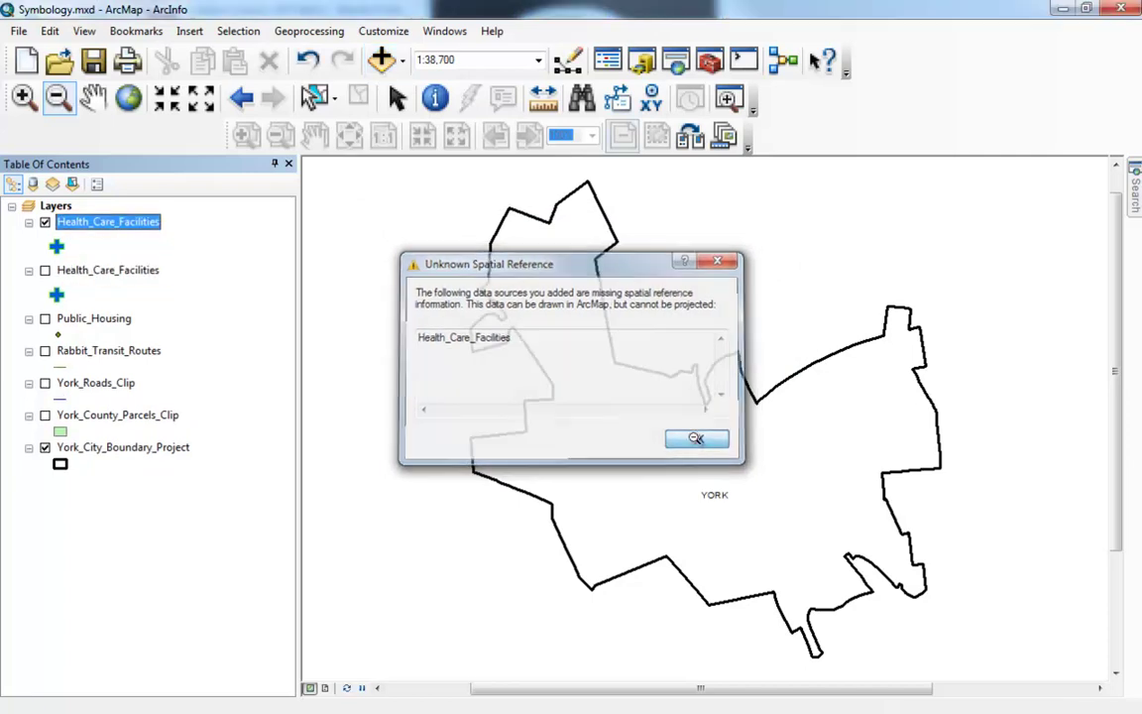
{"action": "left_click", "coordinate": [698, 442]}
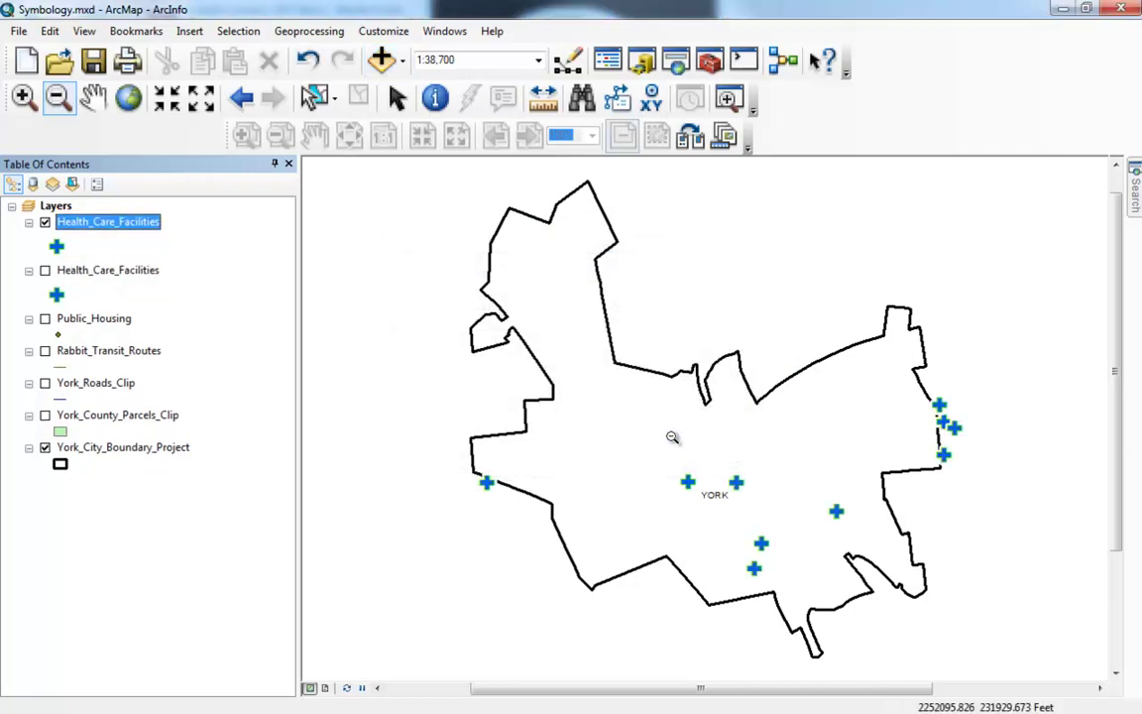
Step: Add the 3D Basic style reference to the symbol choices for the newly added Health_Care_Facilities layer
{"action": "double_click", "coordinate": [86, 229]}
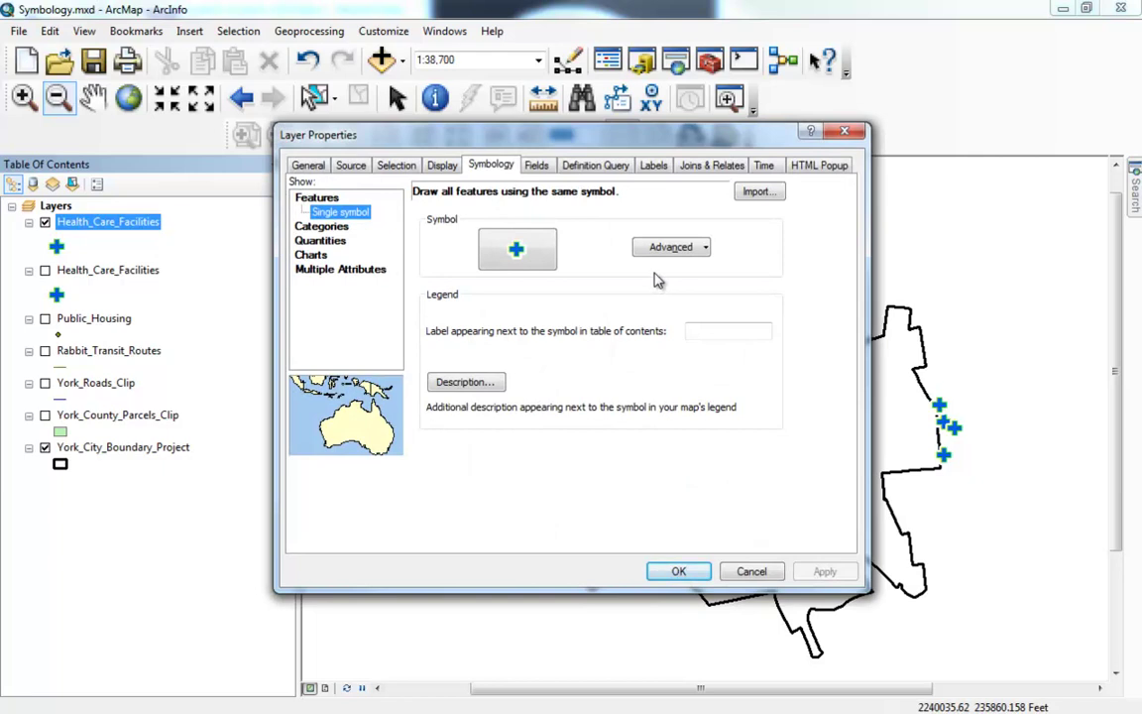
{"action": "left_click", "coordinate": [516, 248]}
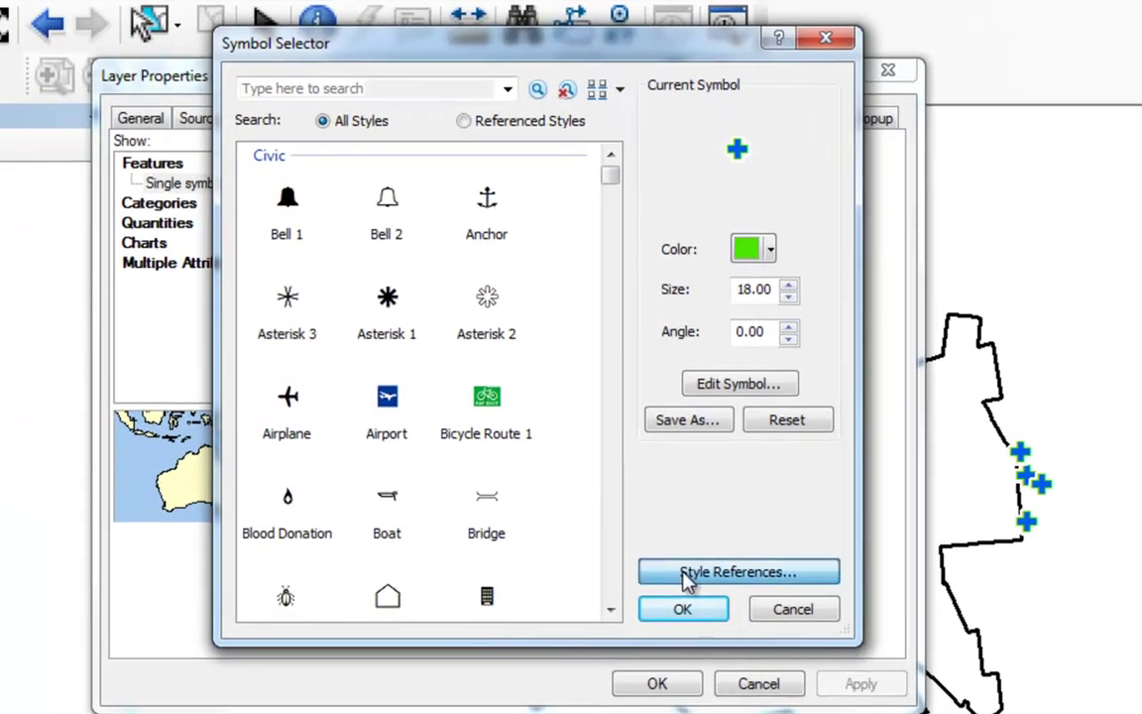
{"action": "left_click", "coordinate": [701, 493]}
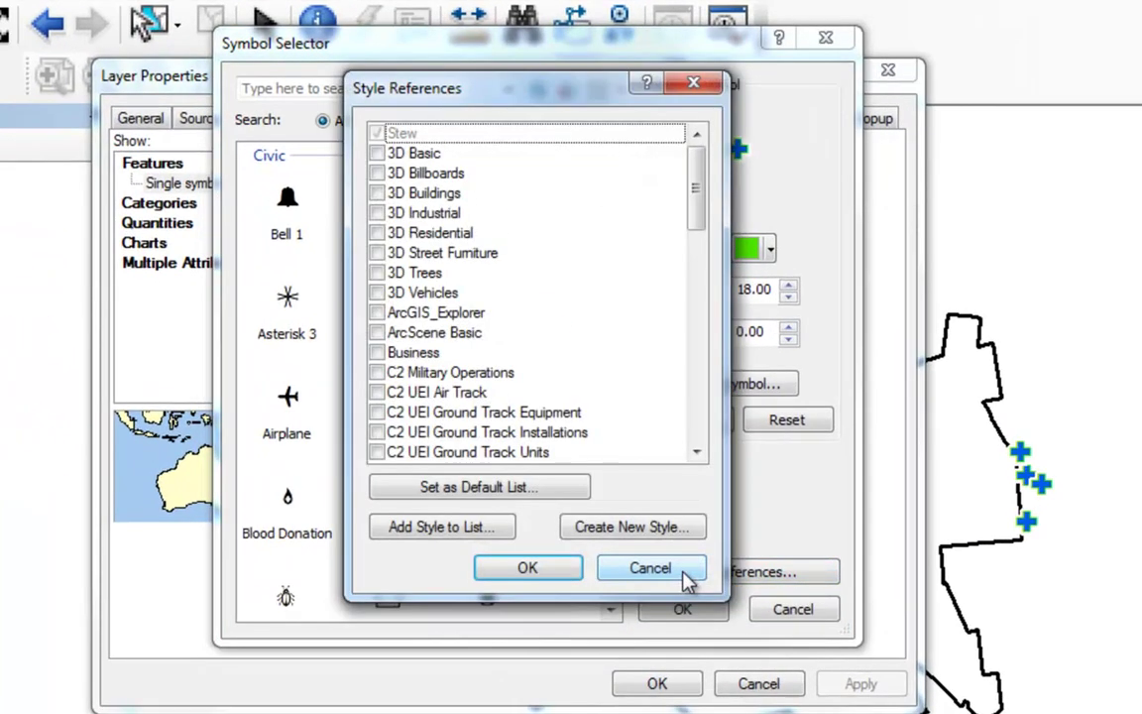
{"action": "left_click", "coordinate": [378, 155]}
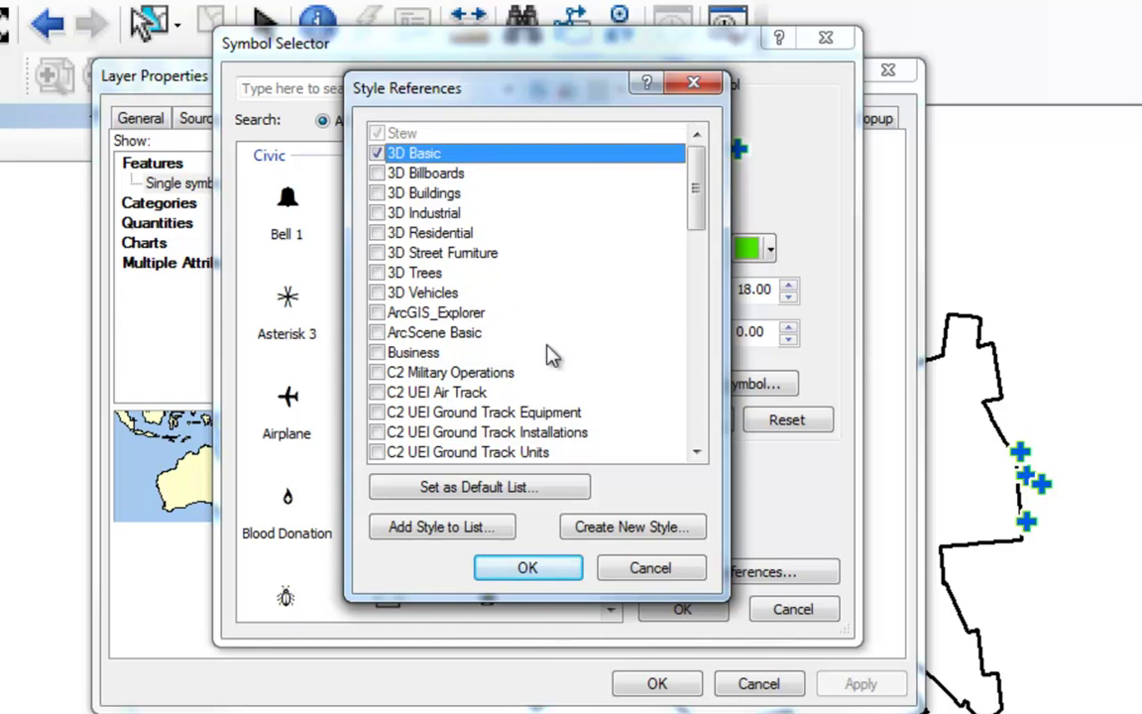
{"action": "left_click", "coordinate": [528, 567]}
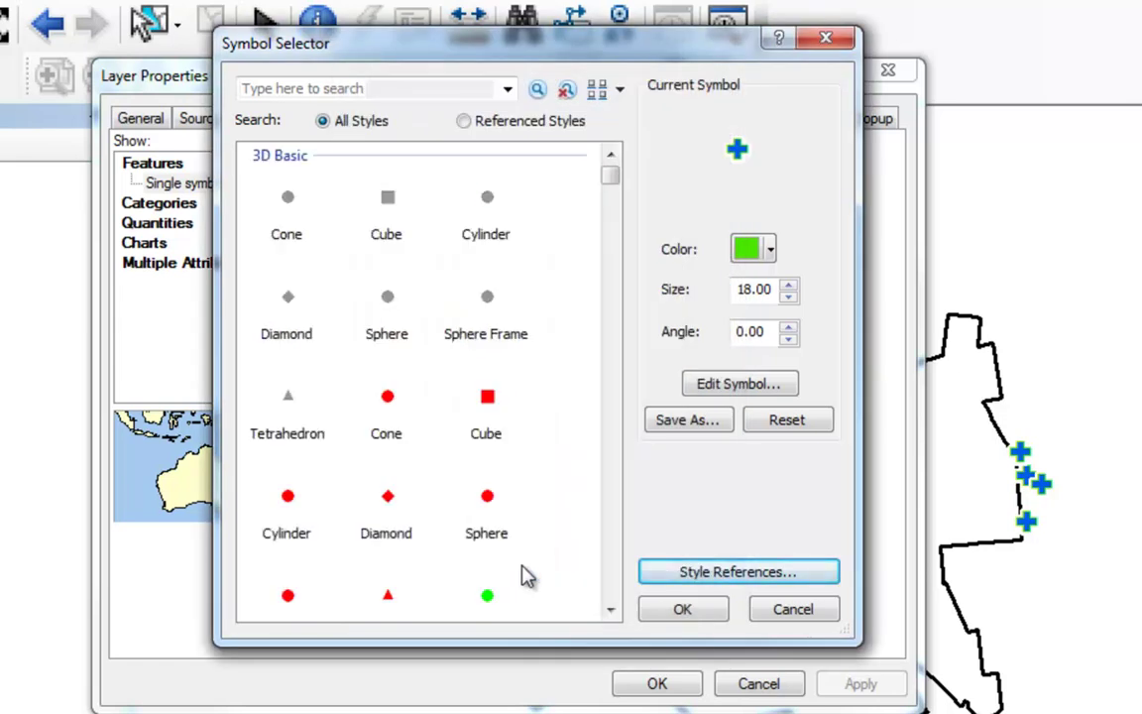
Step: Symbolize the newly added Health_Care_Facilities layer with the green 3D Basic Cube marker
{"action": "left_click_drag", "start_coordinate": [612, 178], "coordinate": [612, 187]}
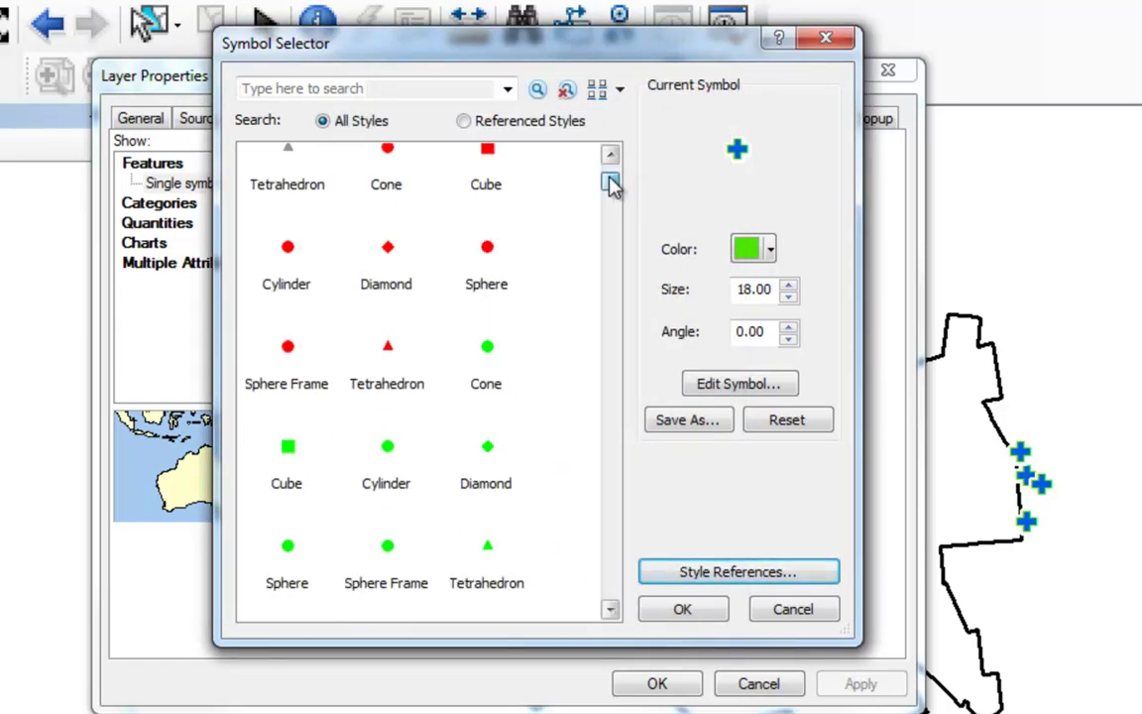
{"action": "left_click", "coordinate": [286, 448]}
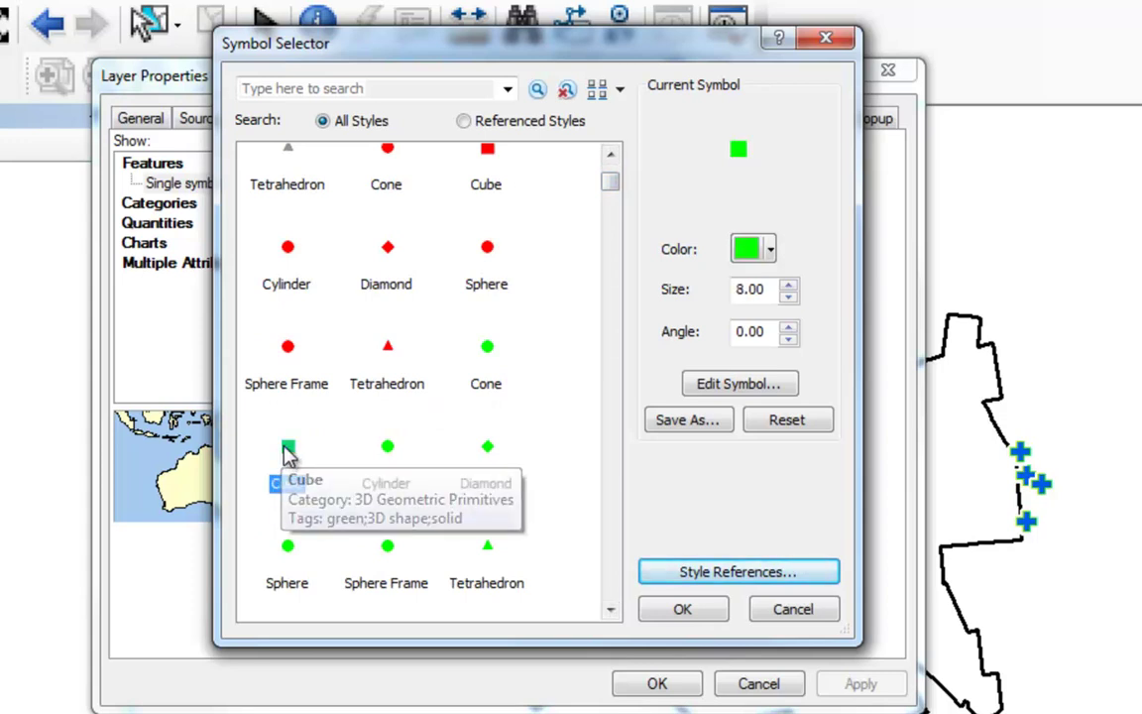
{"action": "left_click", "coordinate": [678, 610]}
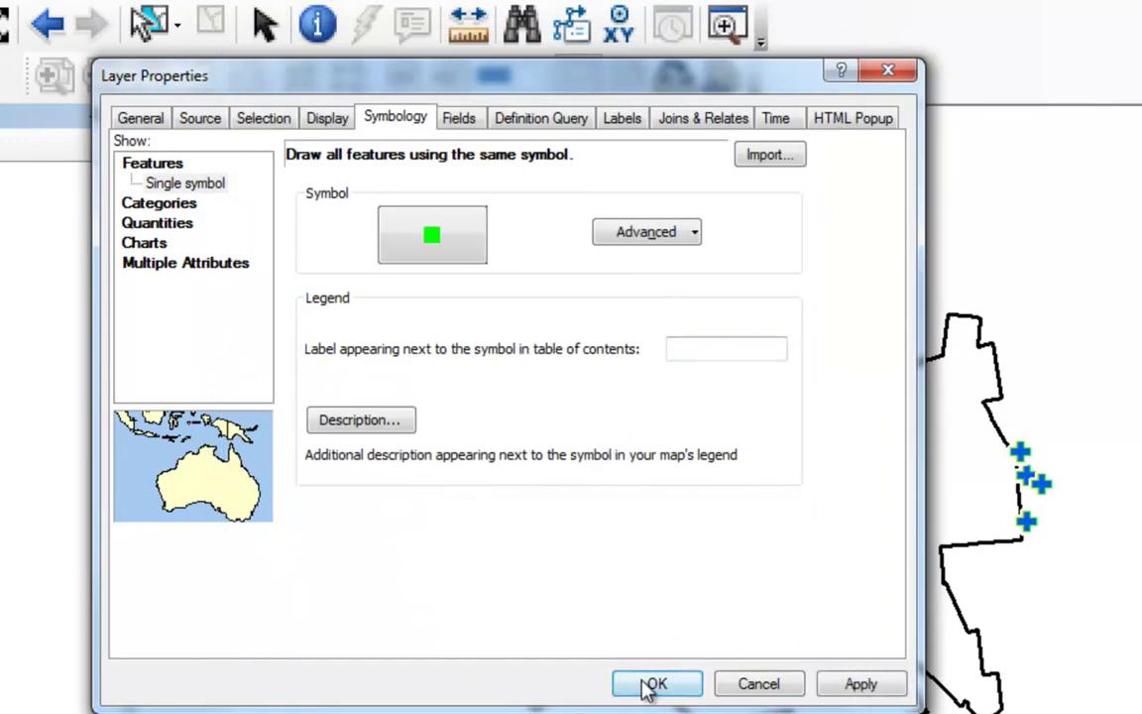
{"action": "left_click", "coordinate": [650, 684]}
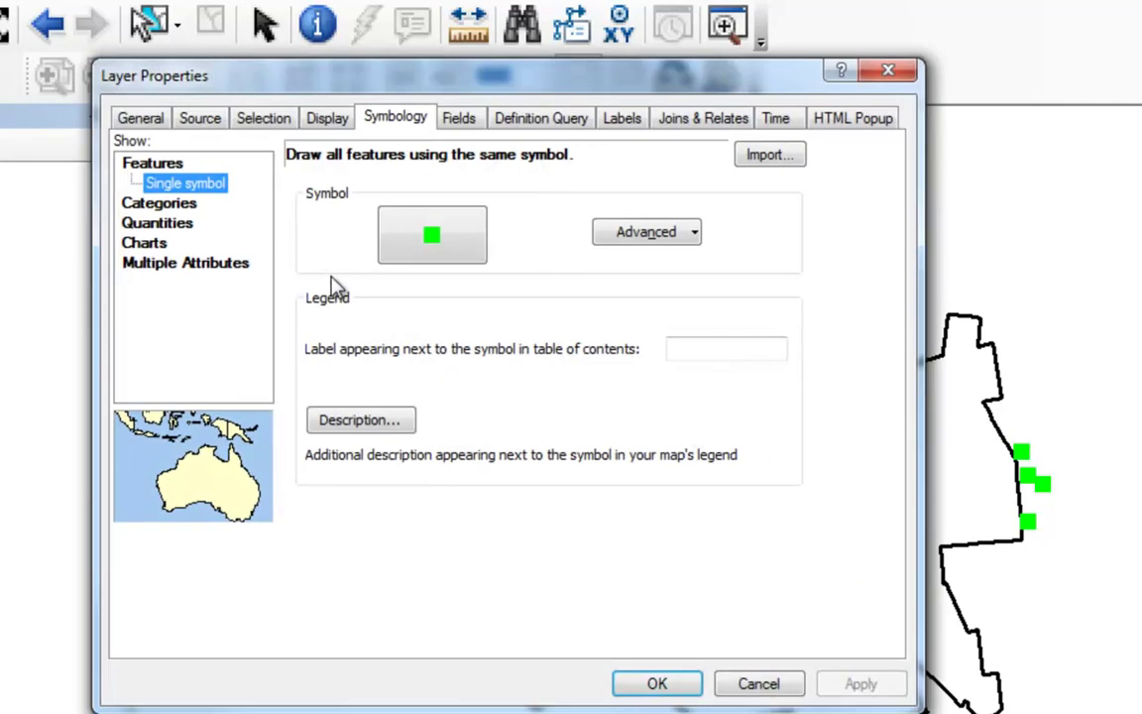
Step: Examine the green cube marker's 3D settings in its symbol properties and rotate its 3D preview
{"action": "left_click", "coordinate": [441, 244]}
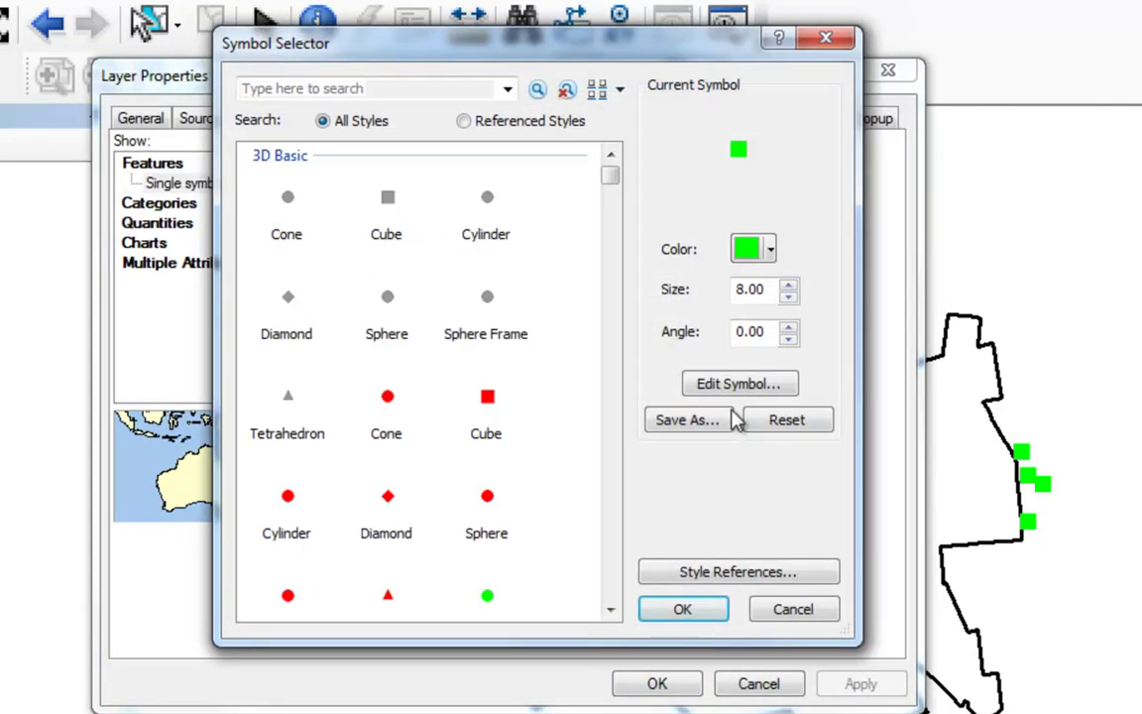
{"action": "left_click", "coordinate": [731, 389]}
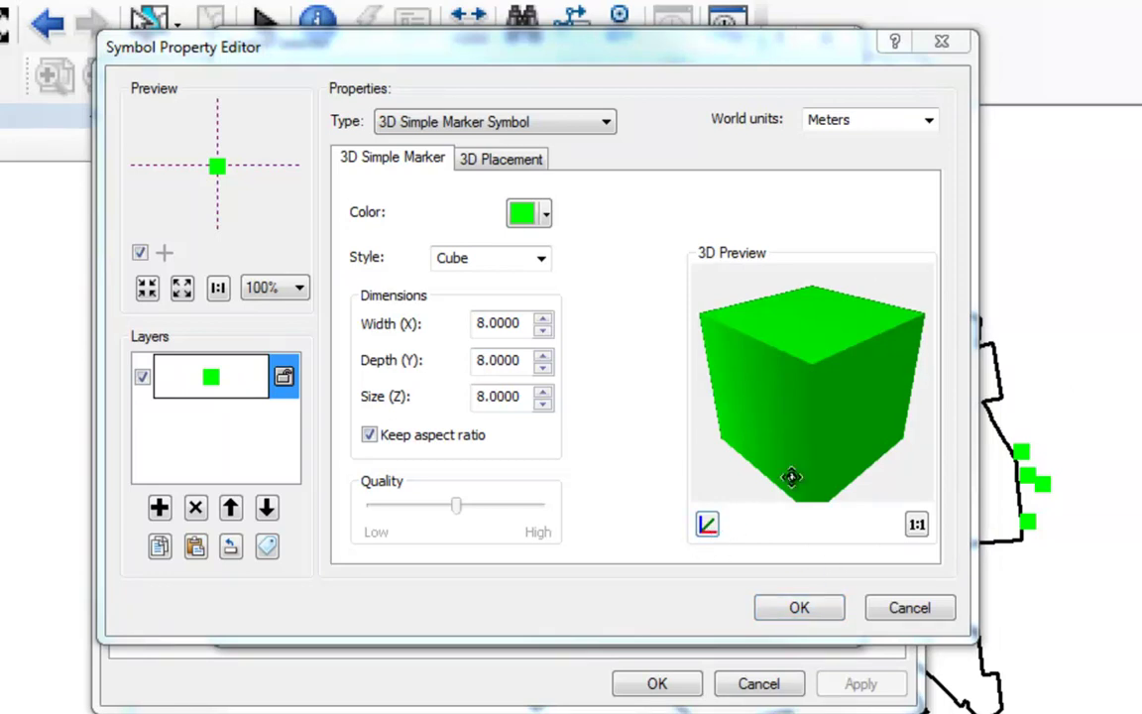
{"action": "left_click_drag", "start_coordinate": [821, 400], "coordinate": [711, 380]}
{"action": "left_click_drag", "start_coordinate": [838, 401], "coordinate": [729, 398]}
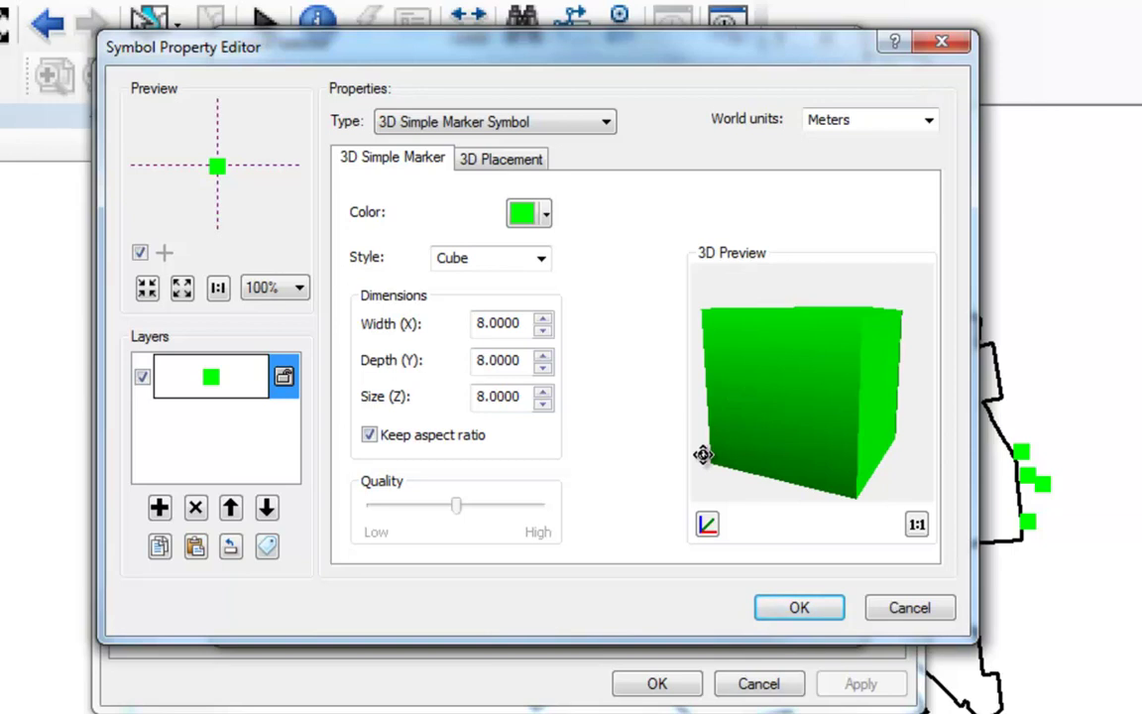
{"action": "left_click", "coordinate": [799, 609]}
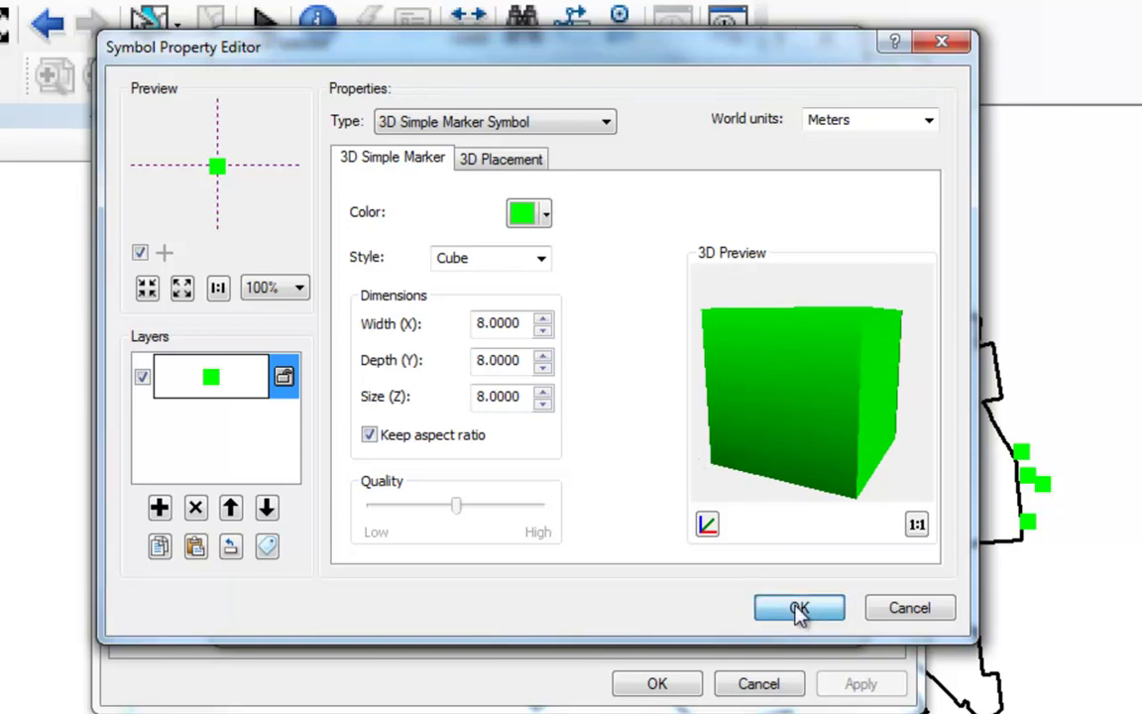
Step: Accept the green cube marker settings and apply the symbol to the newly added Health_Care_Facilities layer
{"action": "left_click", "coordinate": [680, 609]}
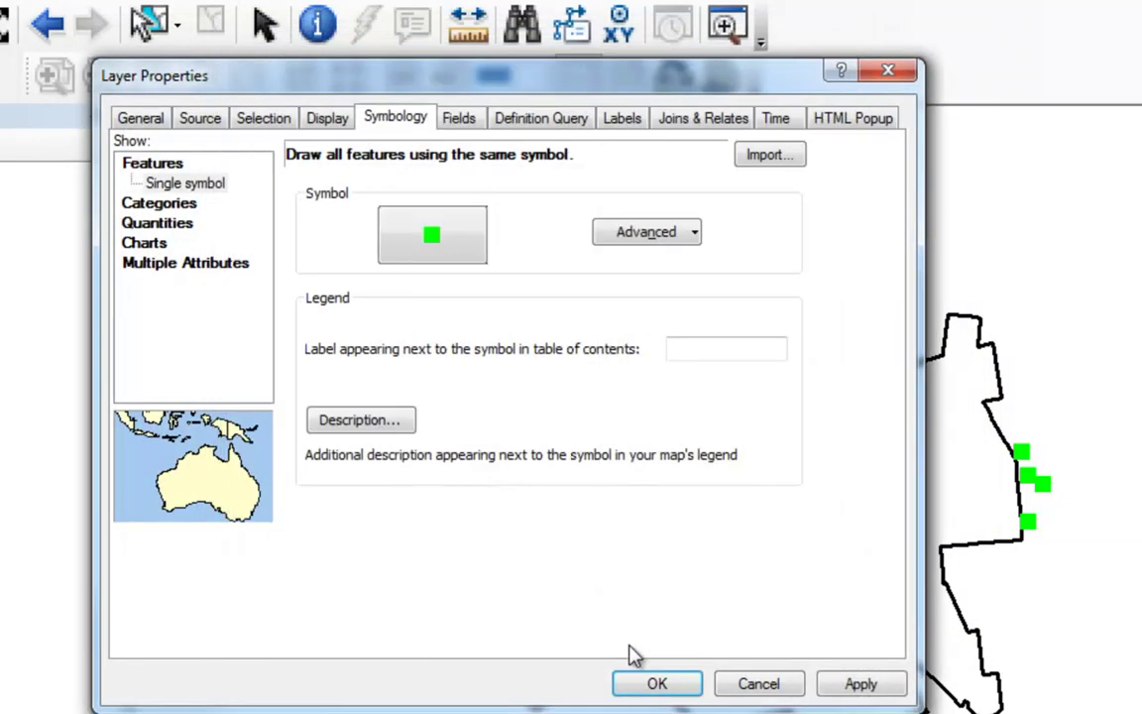
{"action": "left_click", "coordinate": [653, 686]}
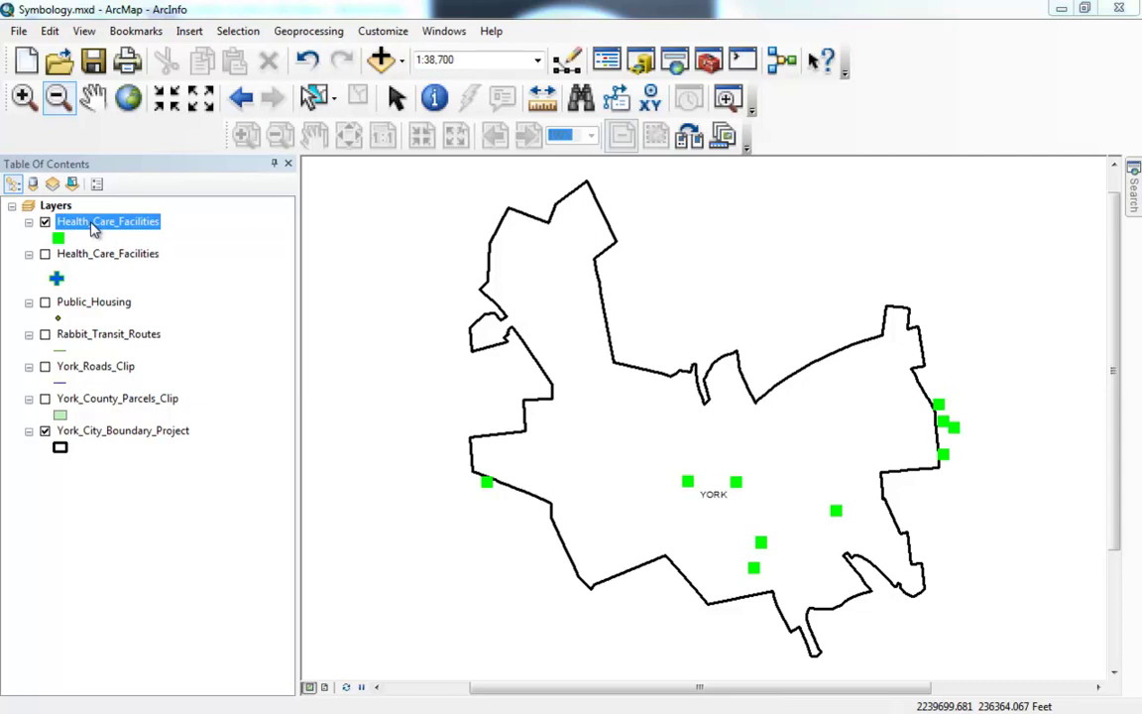
Step: Examine the Facility_Type field in the attribute table of the newly added Health_Care_Facilities layer
{"action": "right_click", "coordinate": [94, 229]}
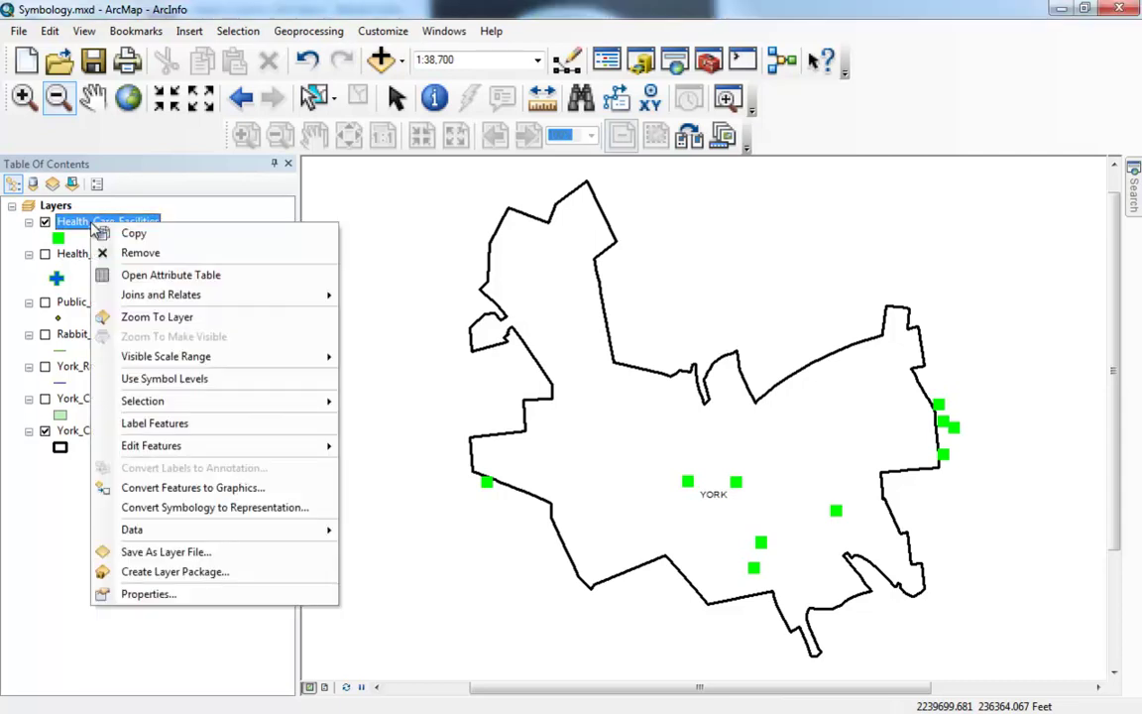
{"action": "left_click", "coordinate": [136, 278]}
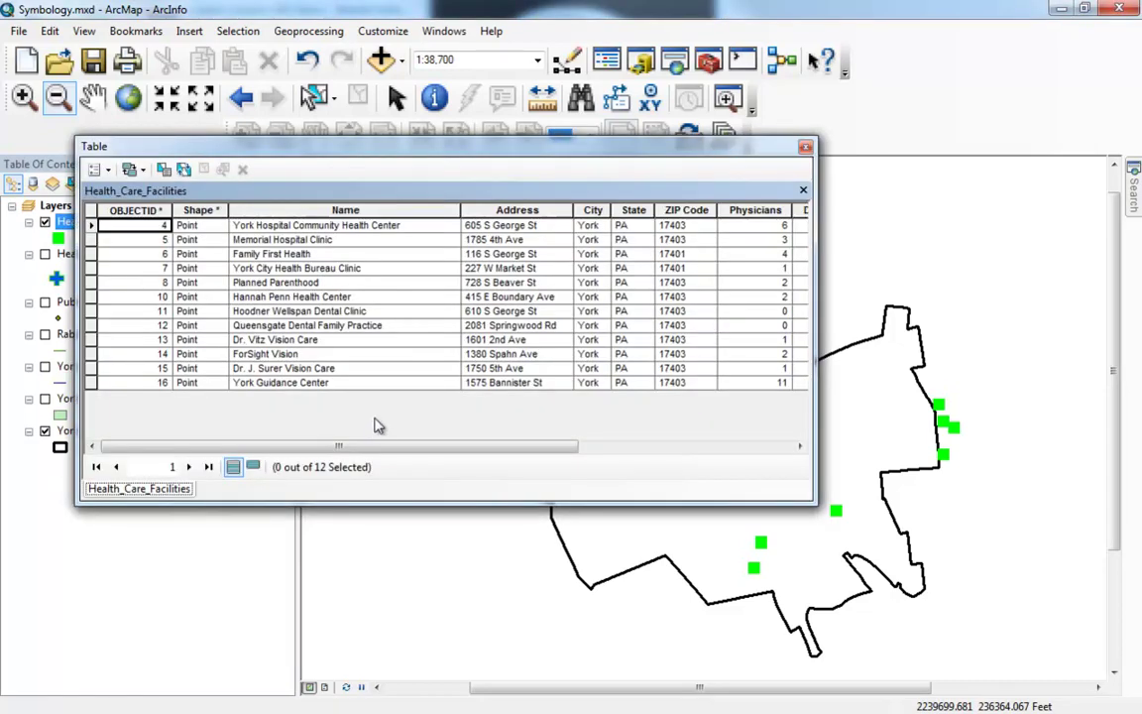
{"action": "left_click_drag", "start_coordinate": [317, 451], "coordinate": [561, 449]}
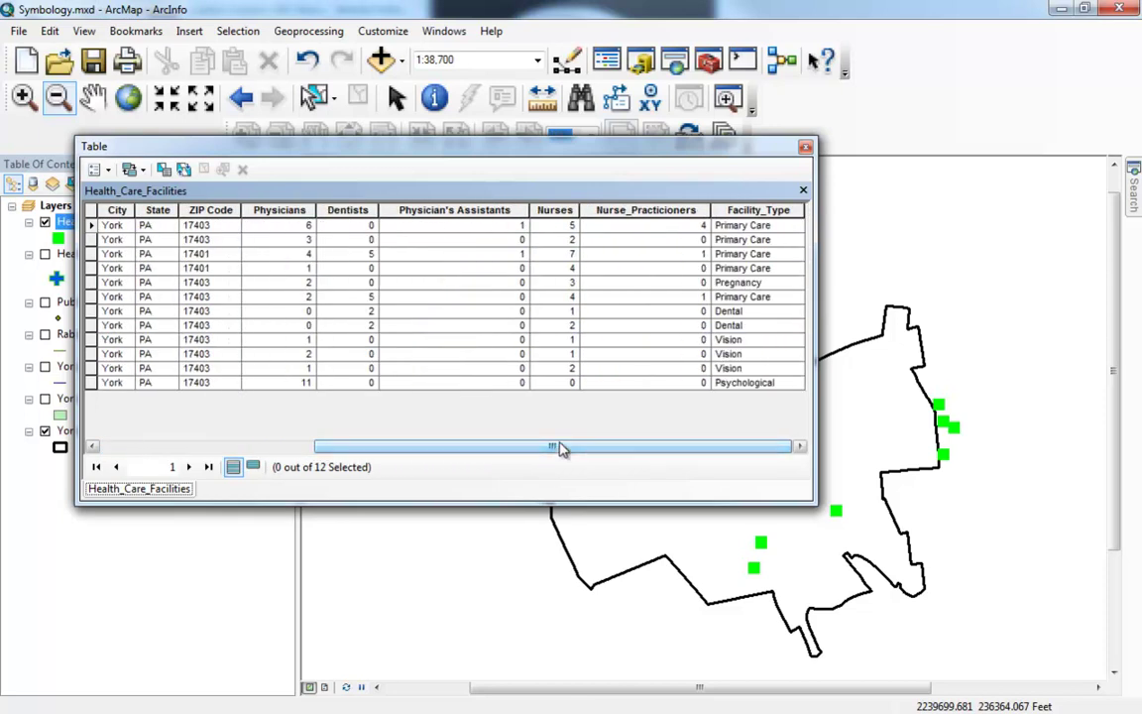
{"action": "left_click", "coordinate": [729, 210]}
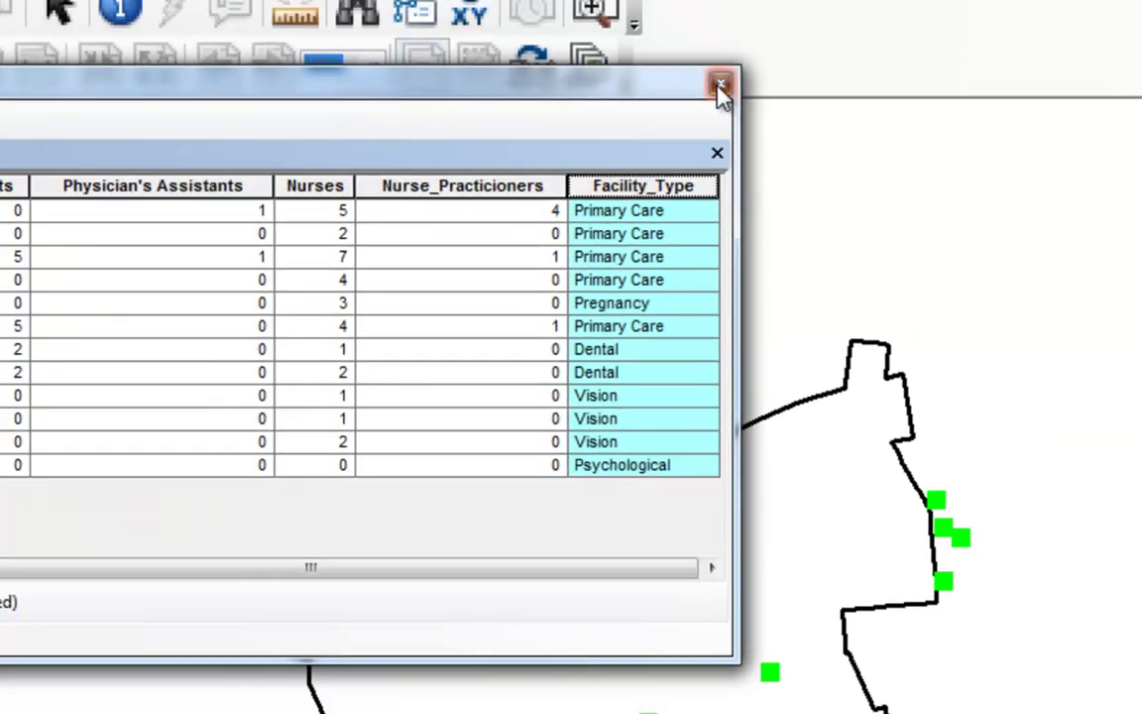
{"action": "left_click", "coordinate": [655, 38]}
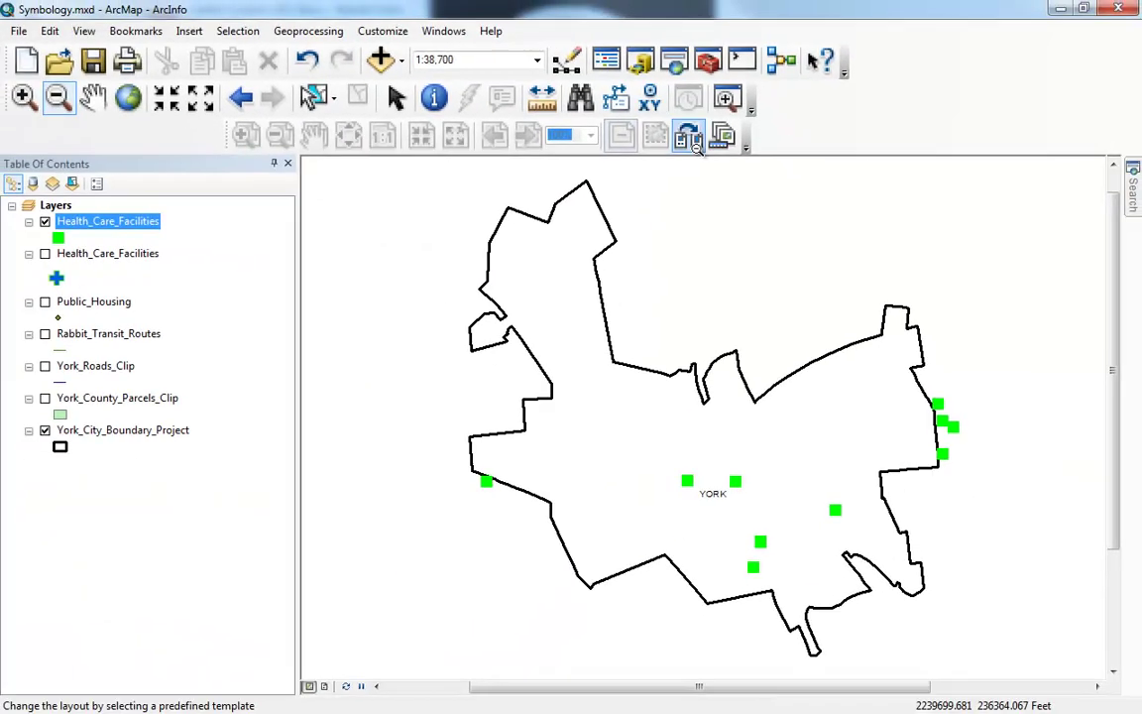
Step: Symbolize the newly added Health_Care_Facilities layer by unique values of Facility_Type, adding all values and excluding <all other values>
{"action": "double_click", "coordinate": [91, 227]}
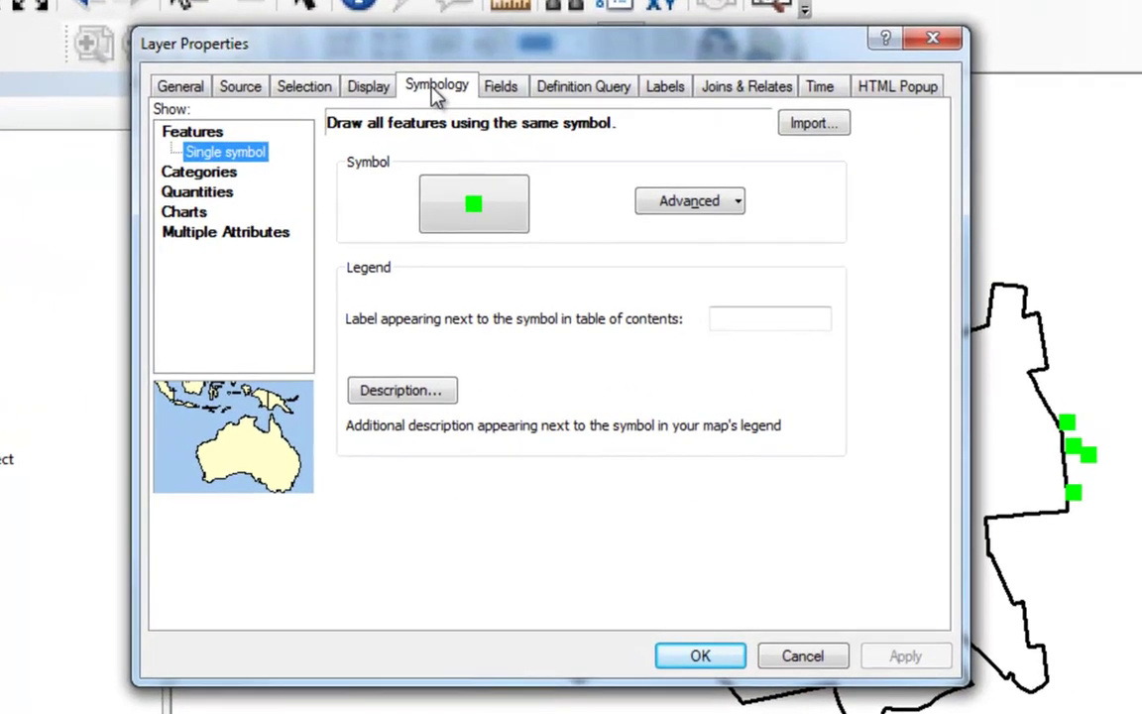
{"action": "left_click", "coordinate": [457, 120]}
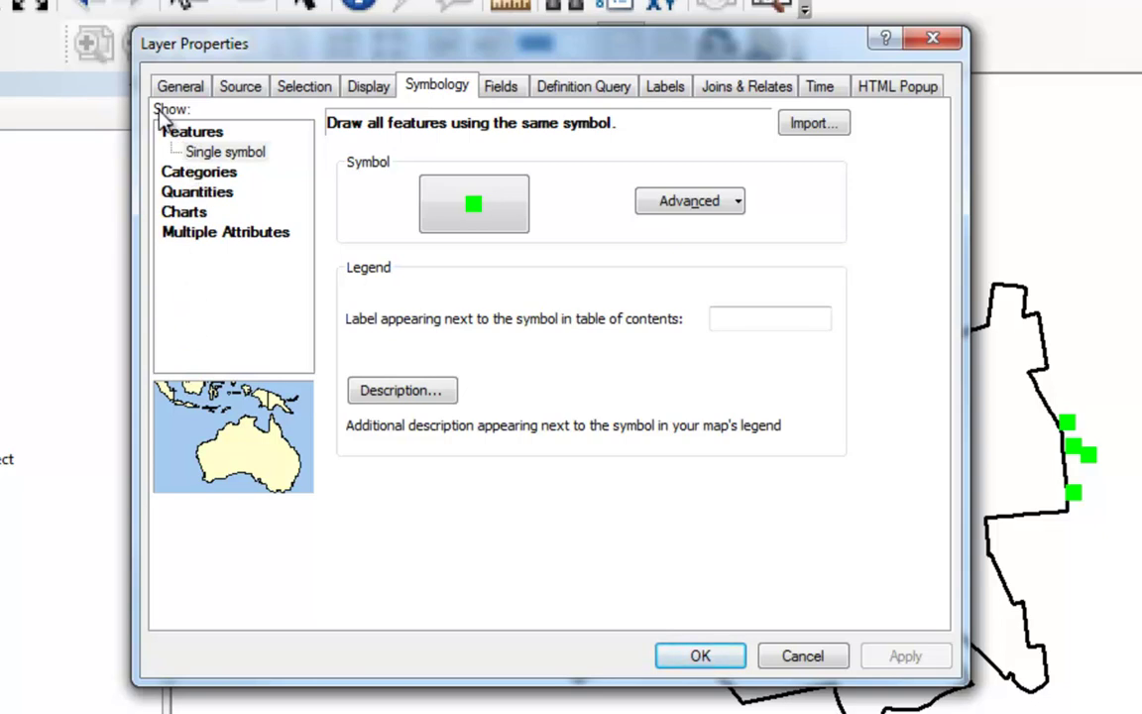
{"action": "left_click", "coordinate": [191, 173]}
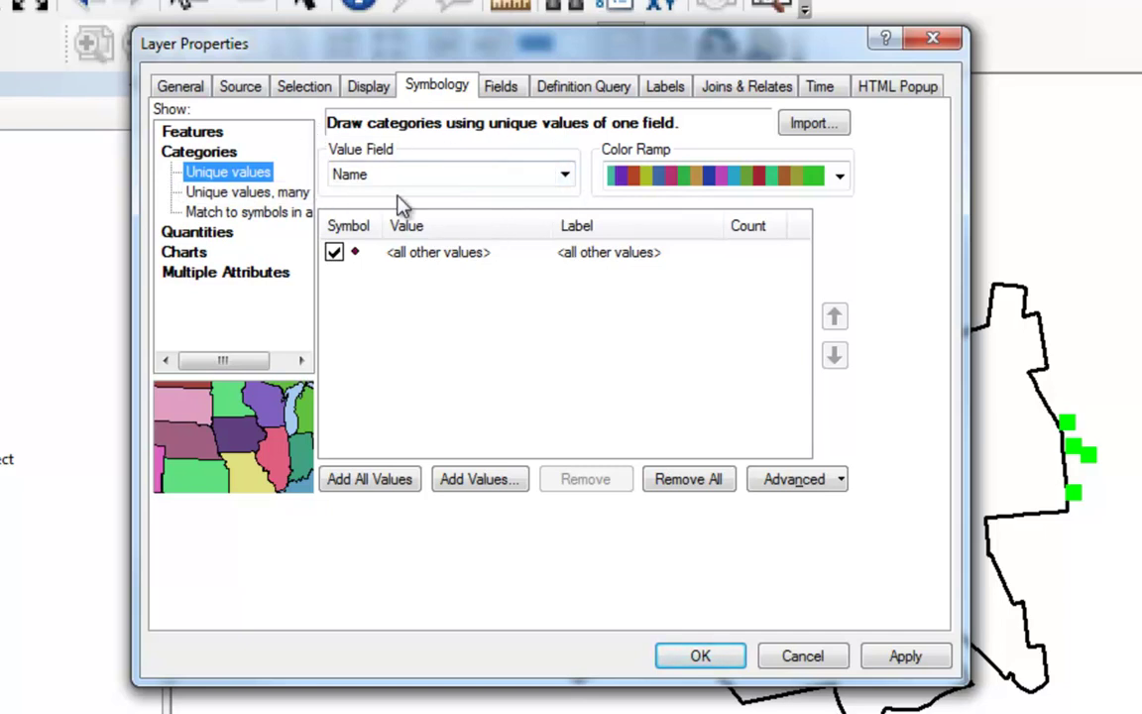
{"action": "left_click", "coordinate": [563, 179]}
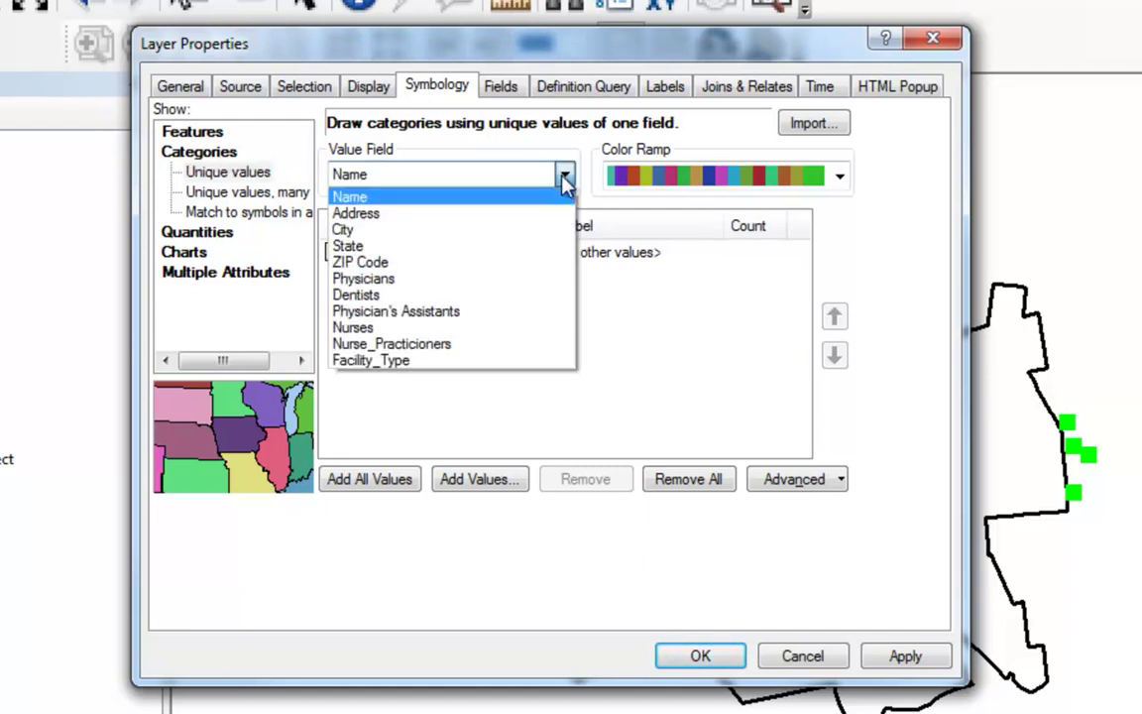
{"action": "left_click", "coordinate": [372, 362]}
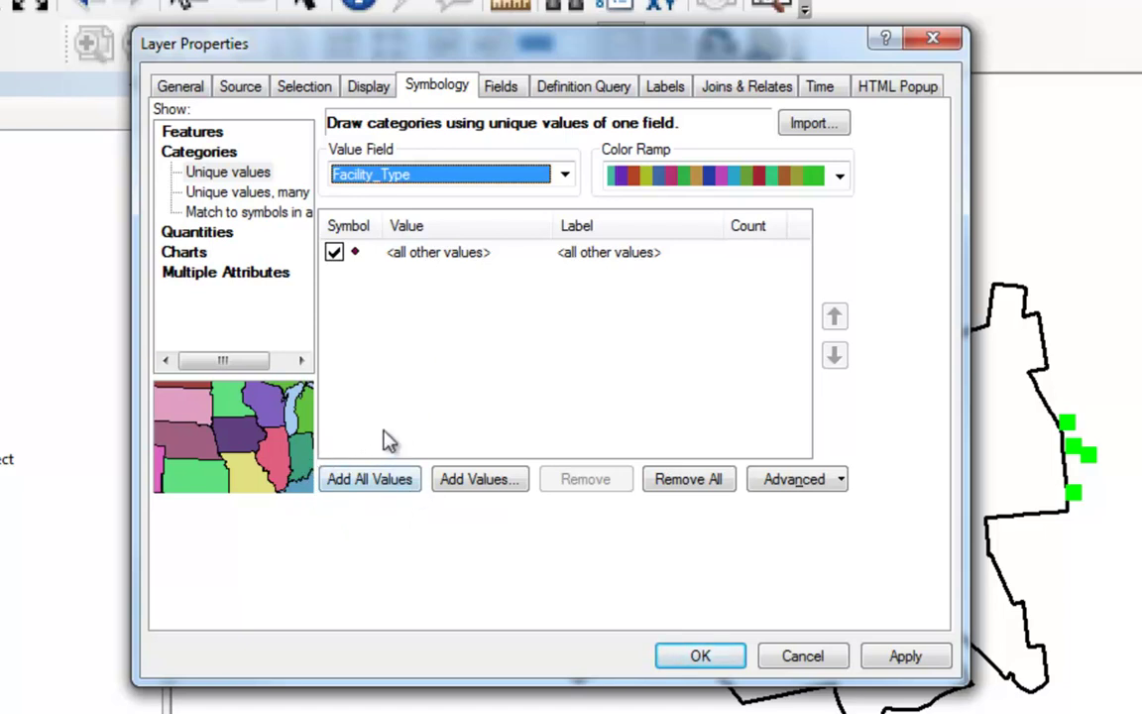
{"action": "left_click", "coordinate": [347, 483]}
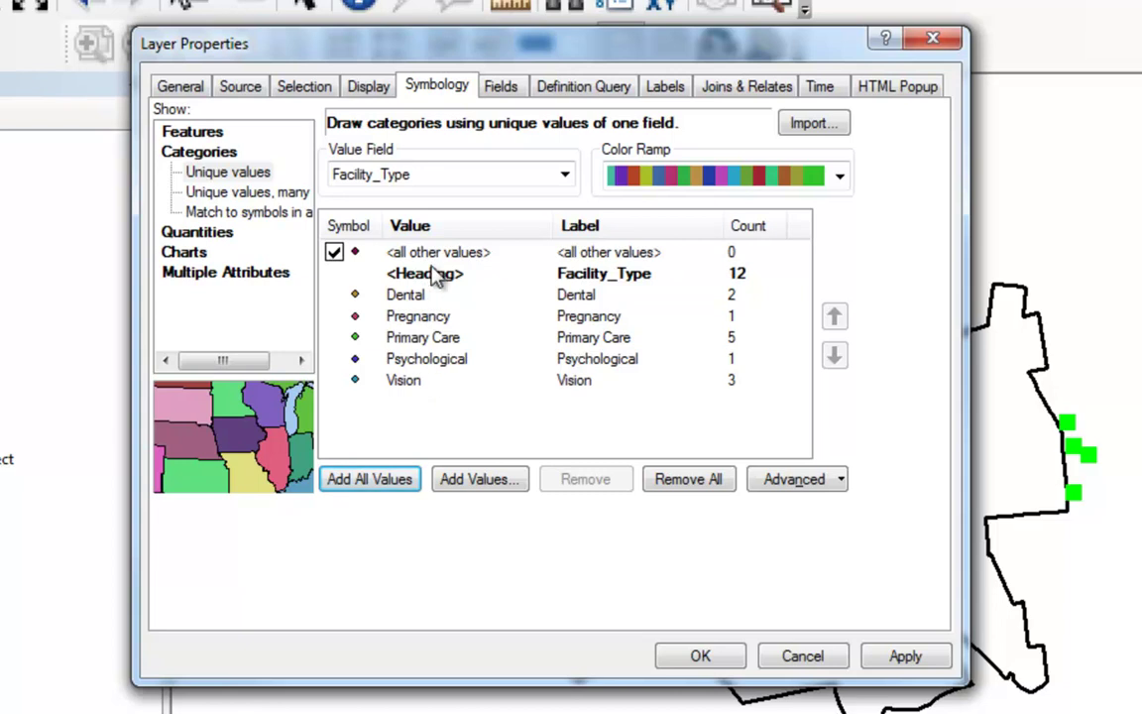
{"action": "left_click", "coordinate": [334, 254]}
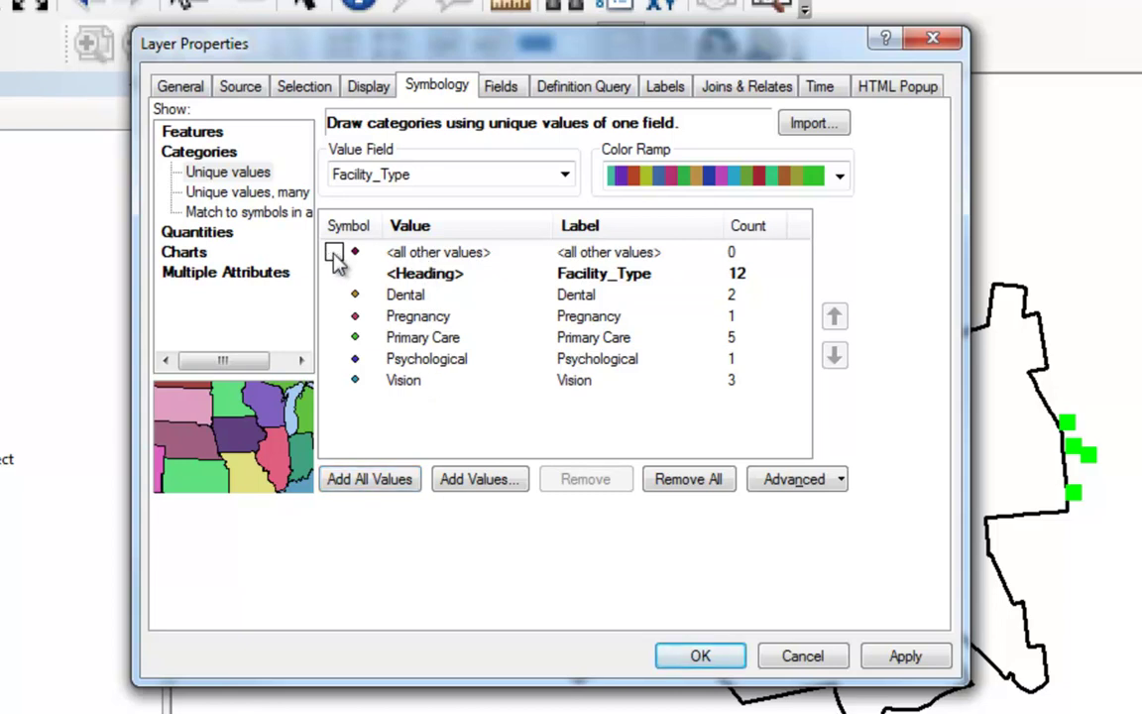
{"action": "left_click", "coordinate": [697, 657]}
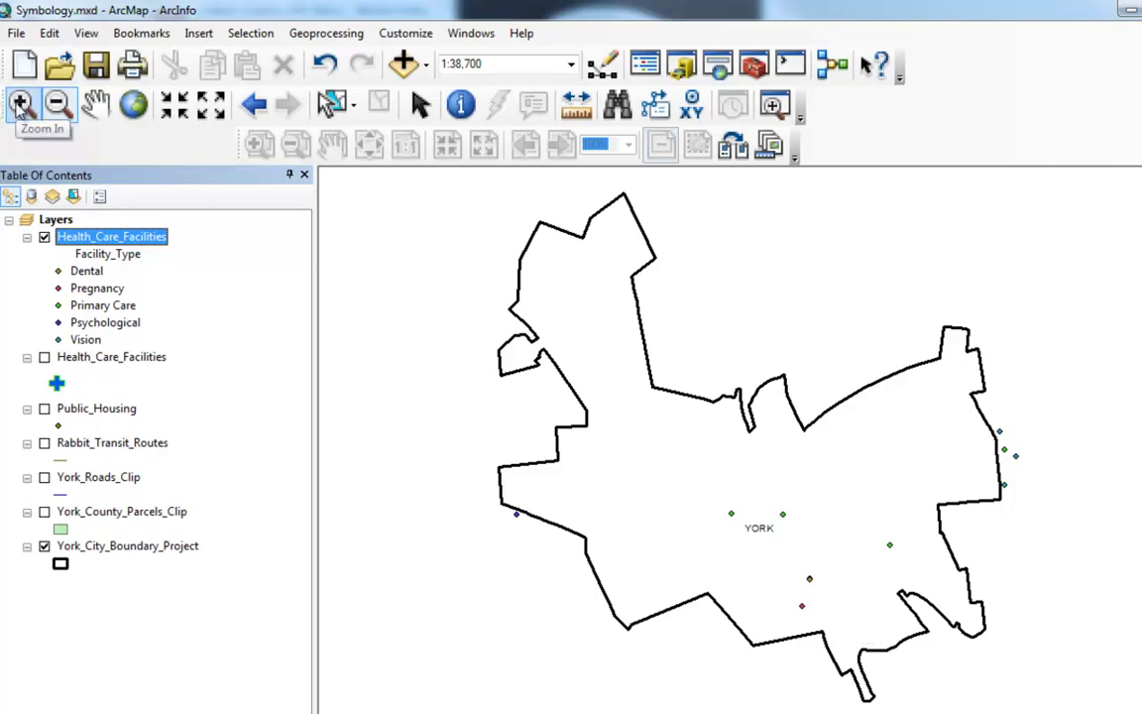
Step: Inspect the overlapping facility points southeast of the YORK label up close and return to the previous extent
{"action": "left_click", "coordinate": [22, 105]}
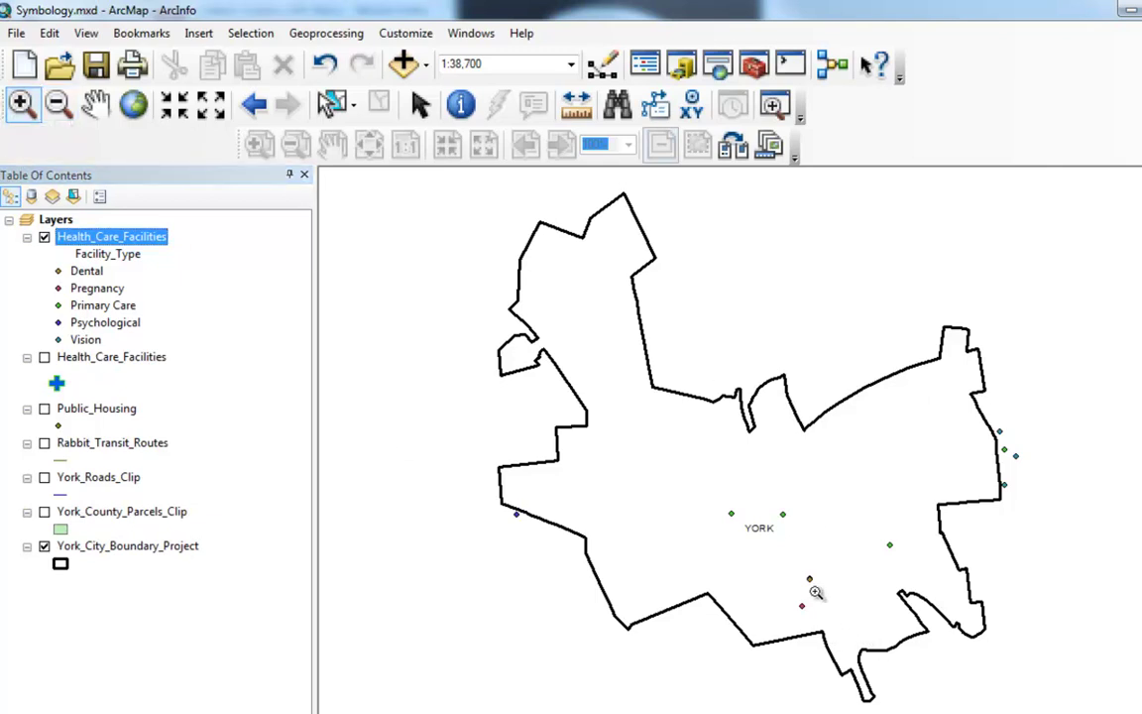
{"action": "left_click_drag", "start_coordinate": [798, 568], "coordinate": [824, 592]}
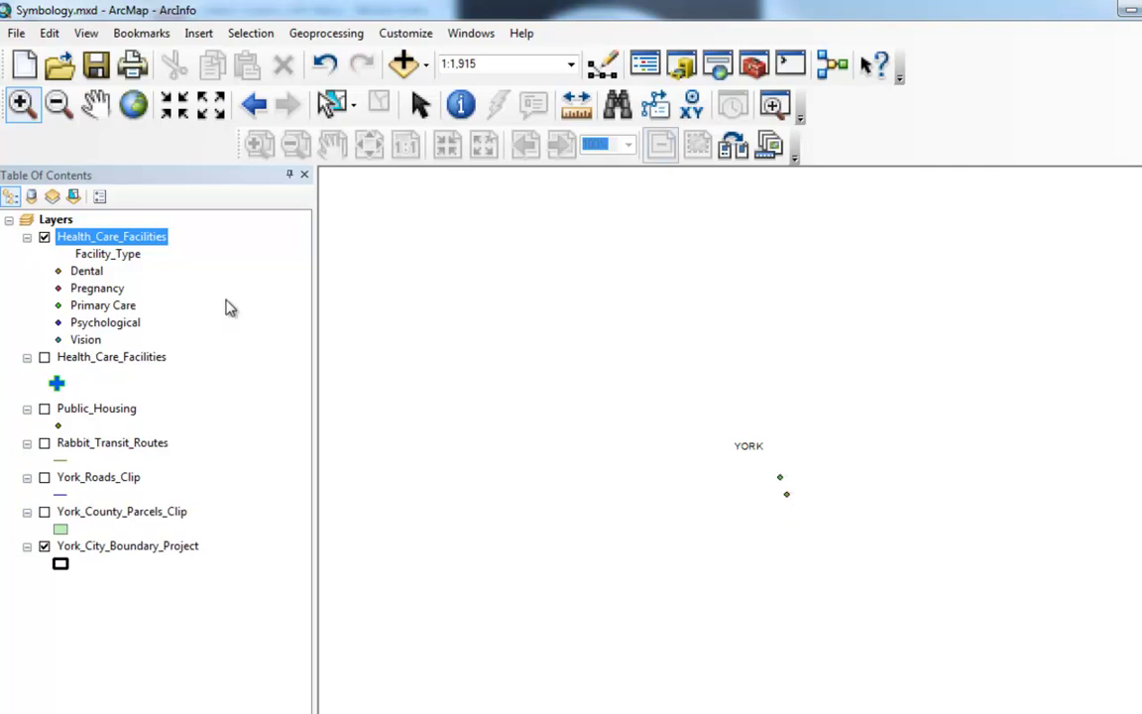
{"action": "left_click", "coordinate": [255, 106]}
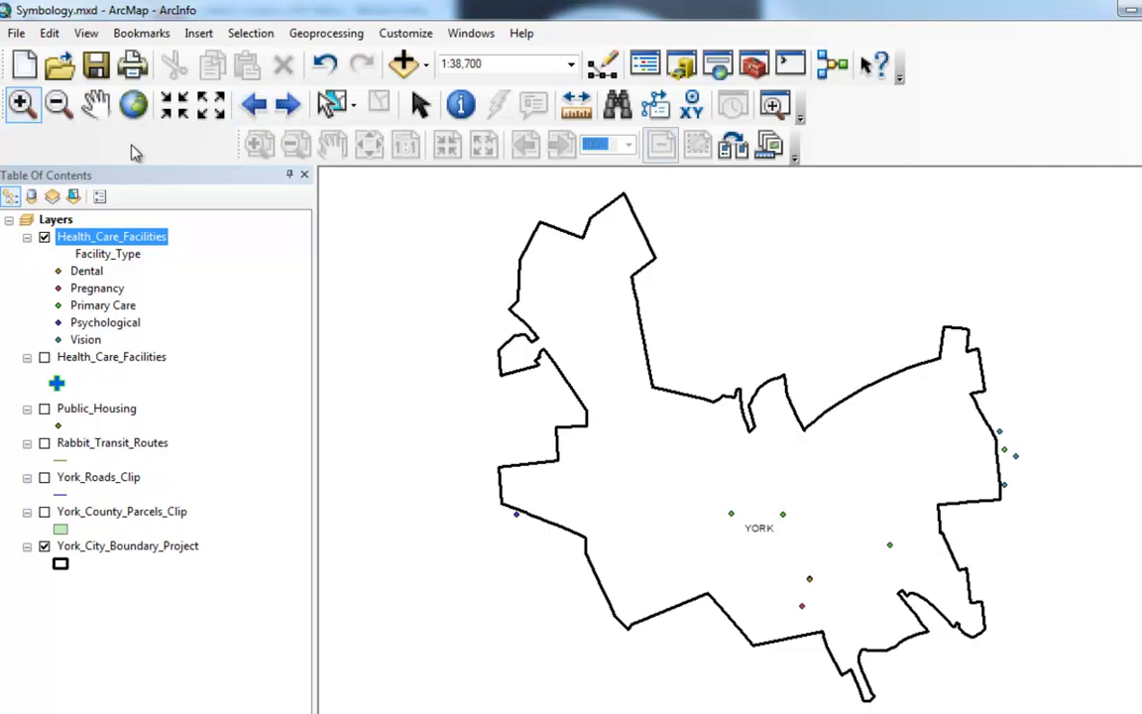
Step: Update the feature counts of the Facility_Type values in the Health_Care_Facilities layer's symbology
{"action": "double_click", "coordinate": [81, 240]}
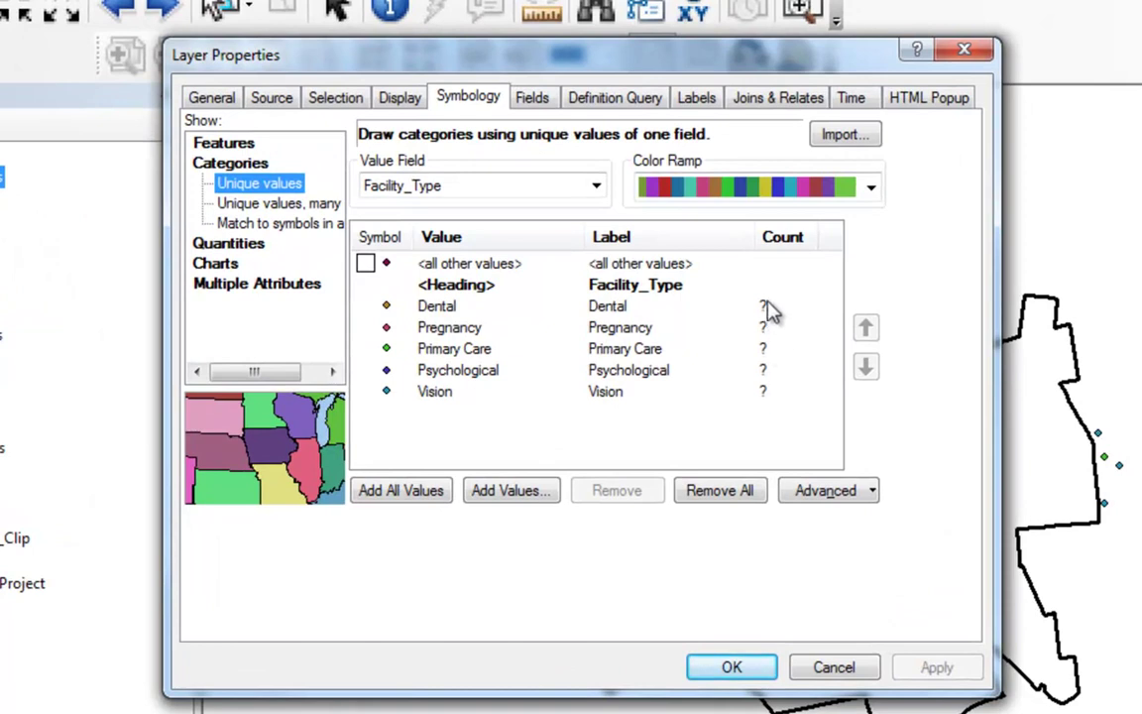
{"action": "left_click", "coordinate": [784, 238]}
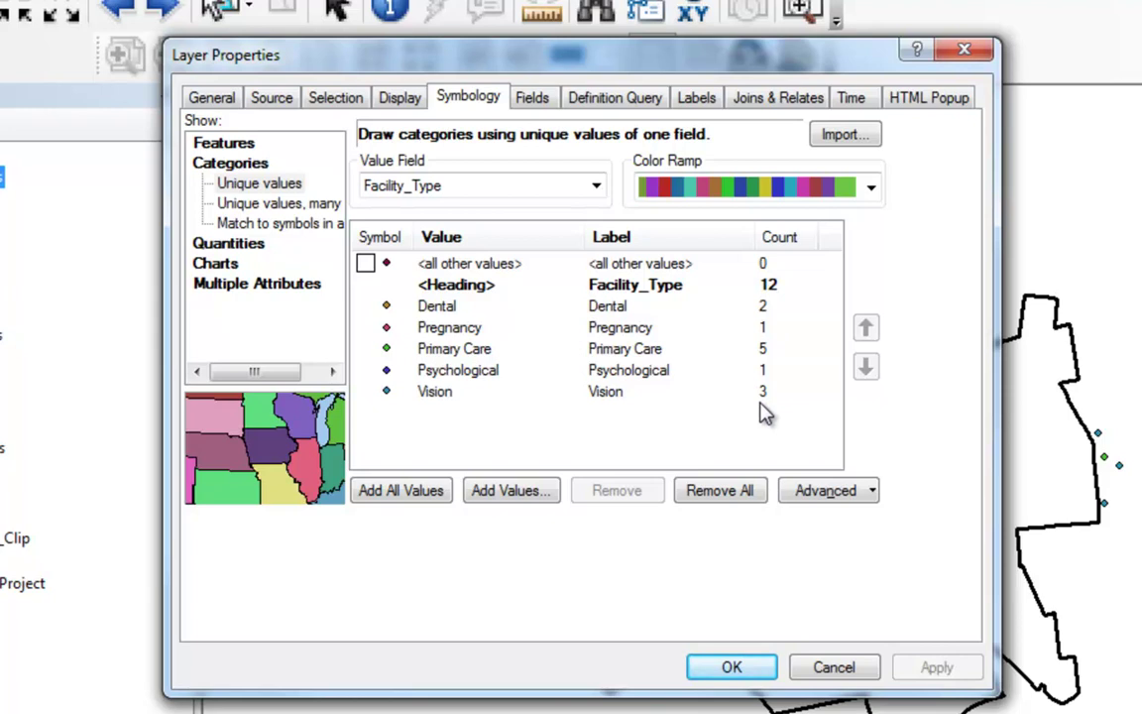
{"action": "left_click", "coordinate": [436, 310]}
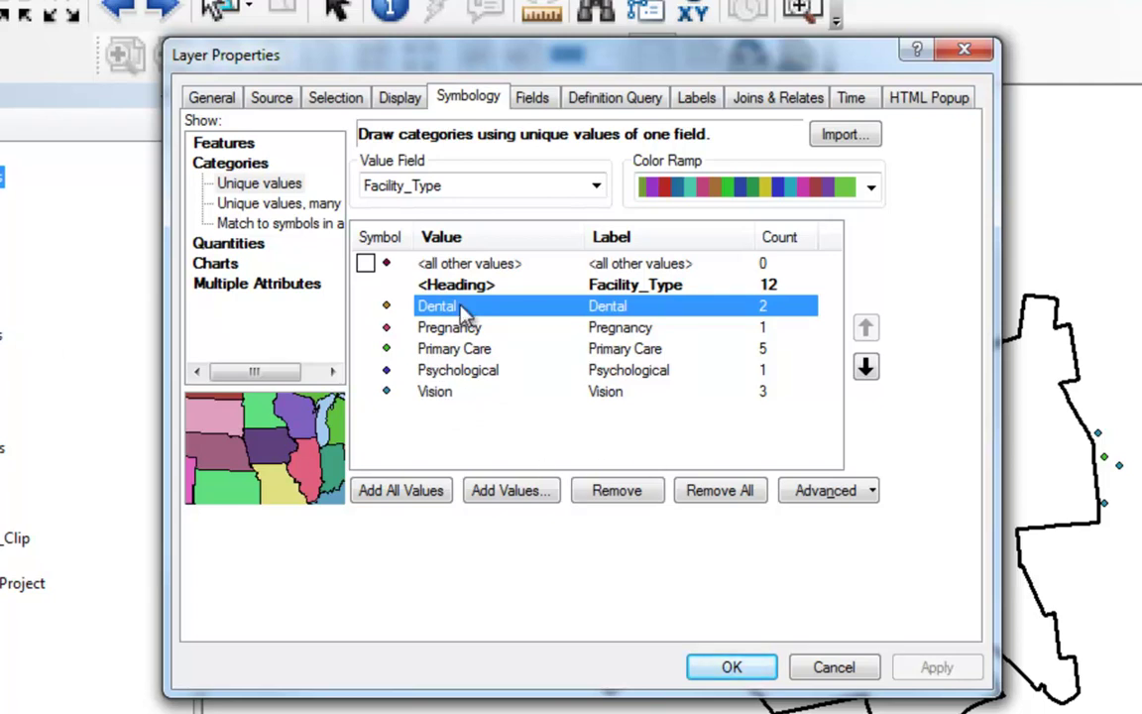
Step: Reorder the facility types so that Primary Care comes first and Vision second, ahead of Dental
{"action": "left_click", "coordinate": [436, 352]}
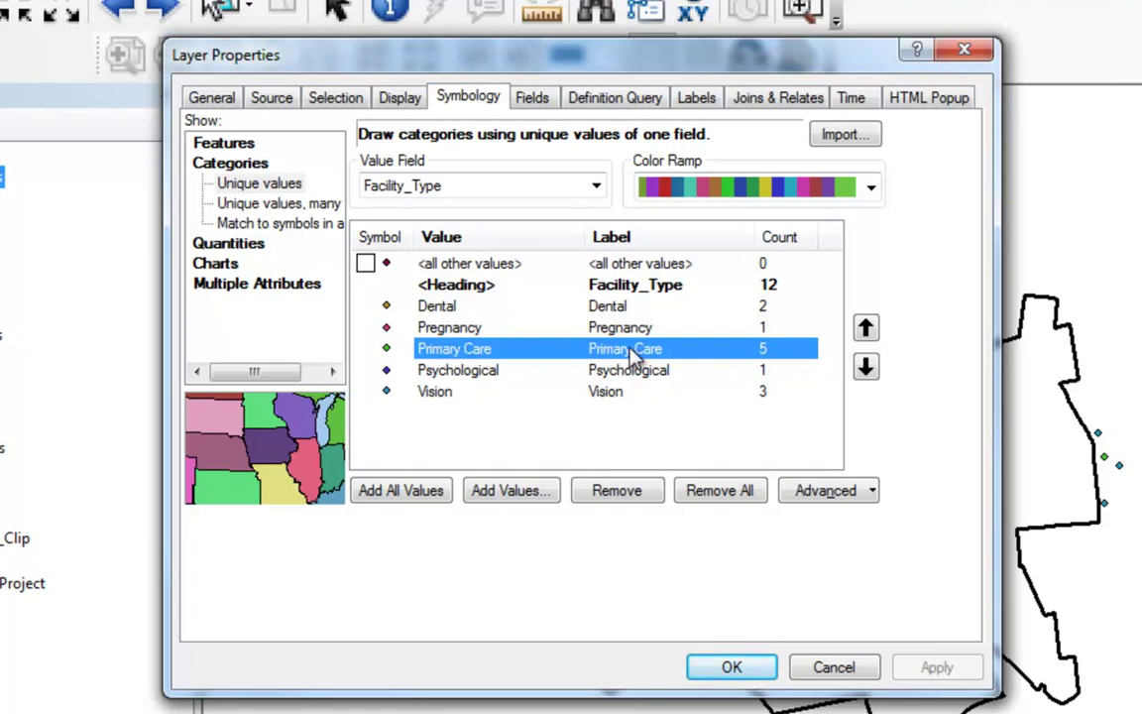
{"action": "left_click", "coordinate": [866, 330]}
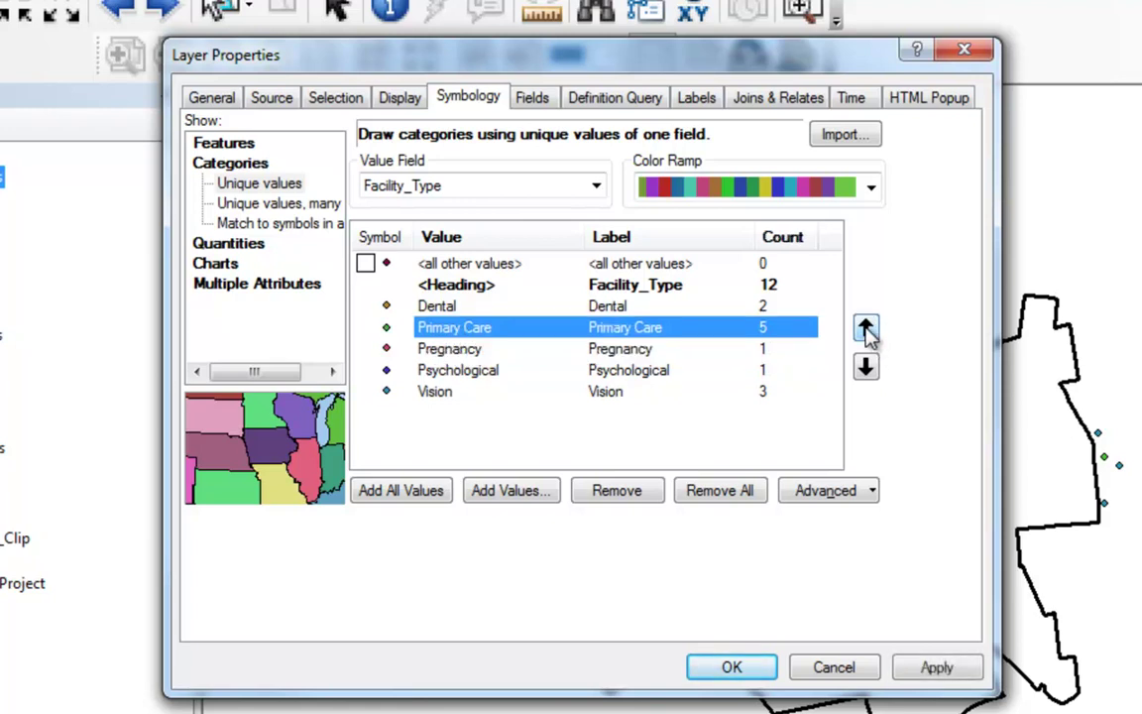
{"action": "left_click", "coordinate": [866, 330]}
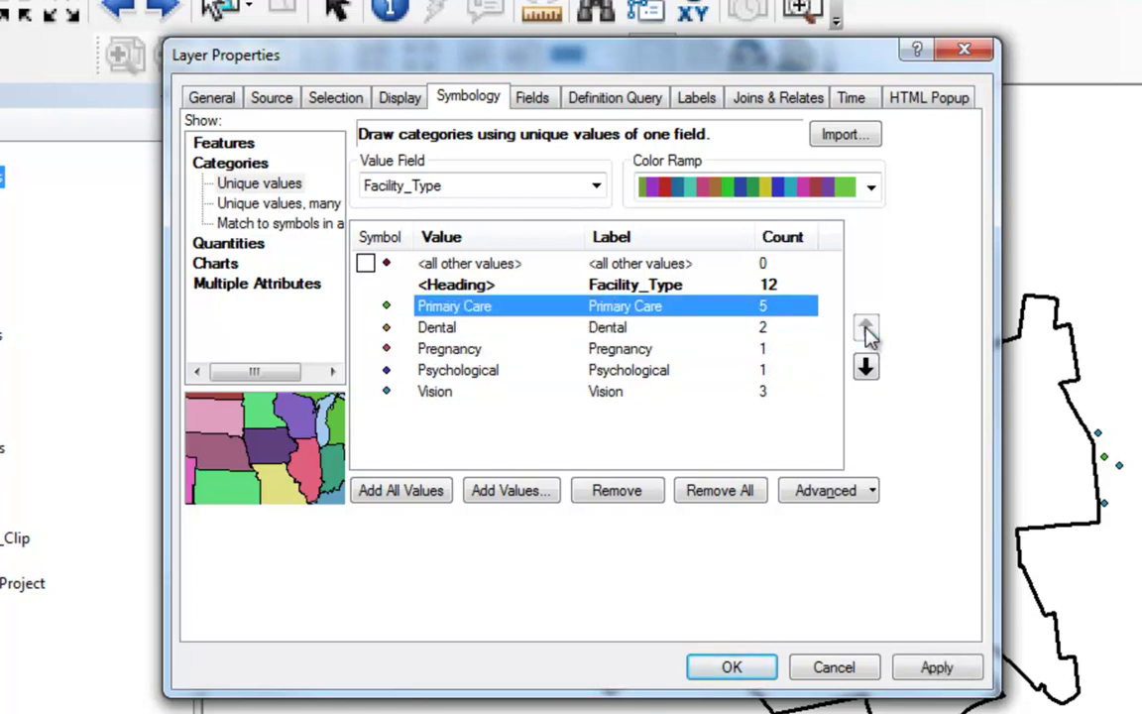
{"action": "left_click", "coordinate": [444, 393]}
{"action": "left_click", "coordinate": [865, 330]}
{"action": "left_click", "coordinate": [865, 330]}
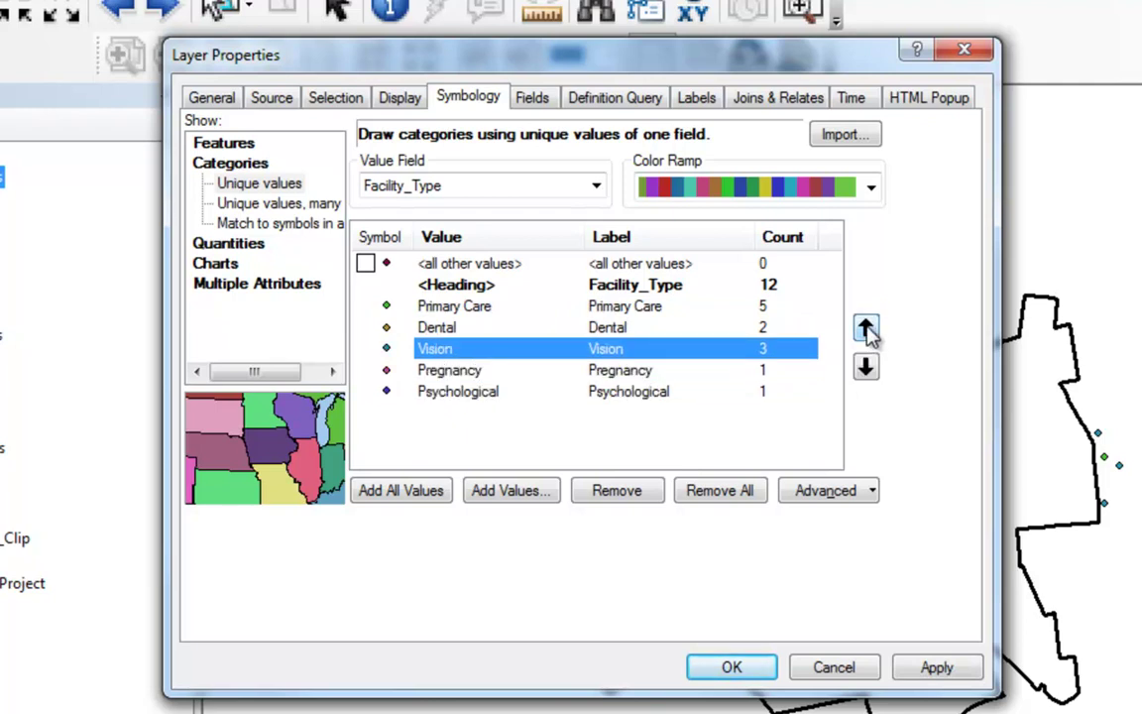
{"action": "left_click", "coordinate": [865, 330]}
{"action": "left_click", "coordinate": [701, 427]}
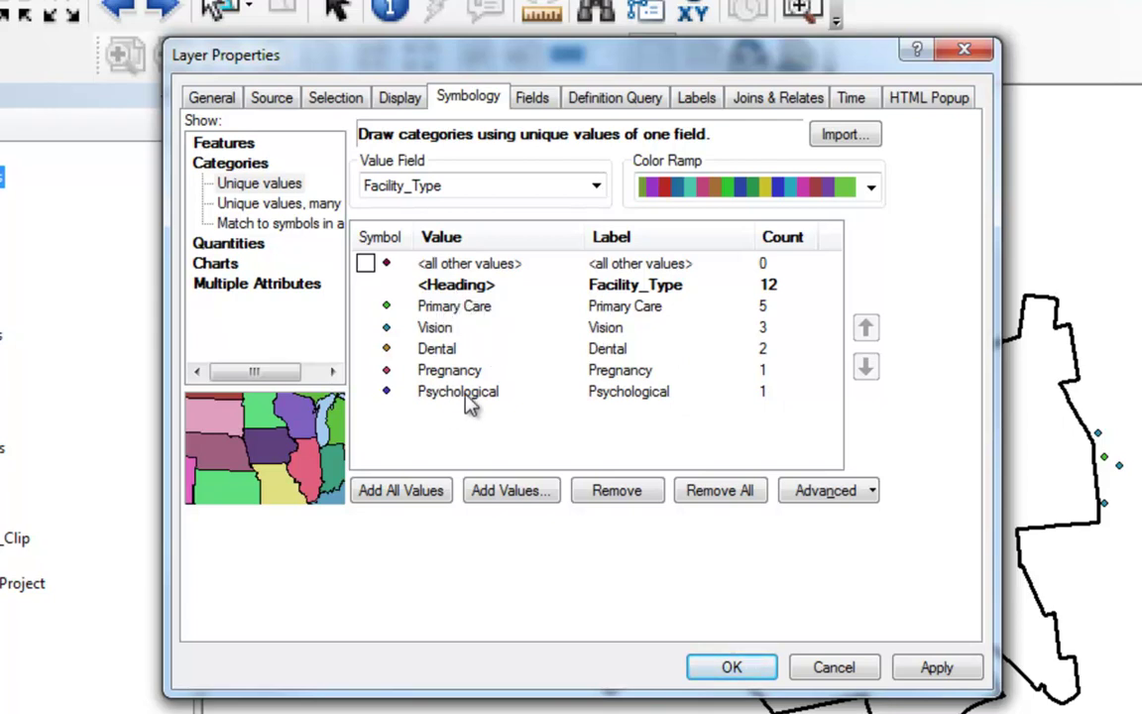
Step: Change the label of the Primary Care value to Primary Care Physicians
{"action": "left_click", "coordinate": [623, 308]}
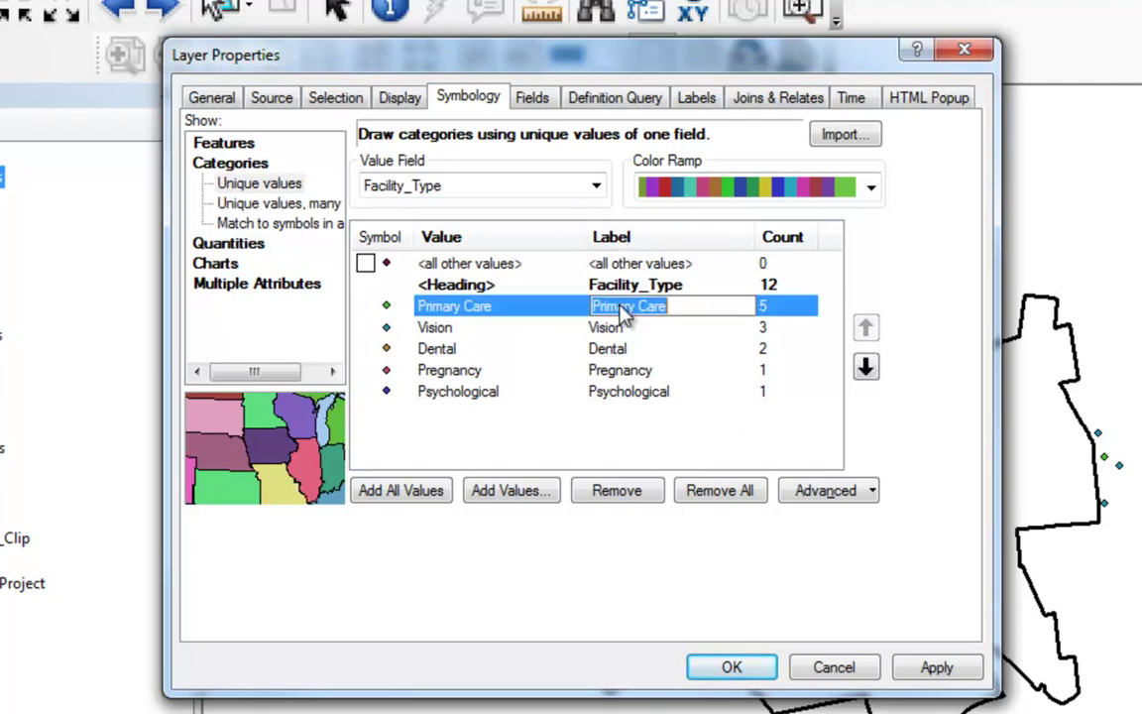
{"action": "left_click", "coordinate": [444, 309]}
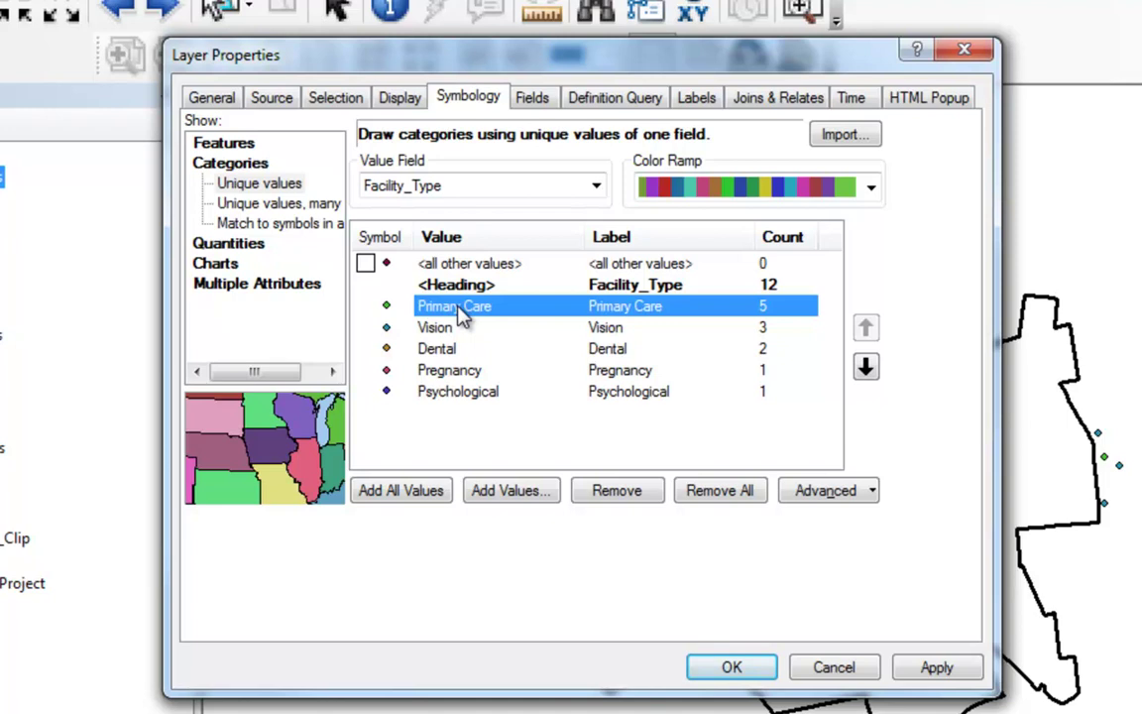
{"action": "left_click", "coordinate": [612, 311]}
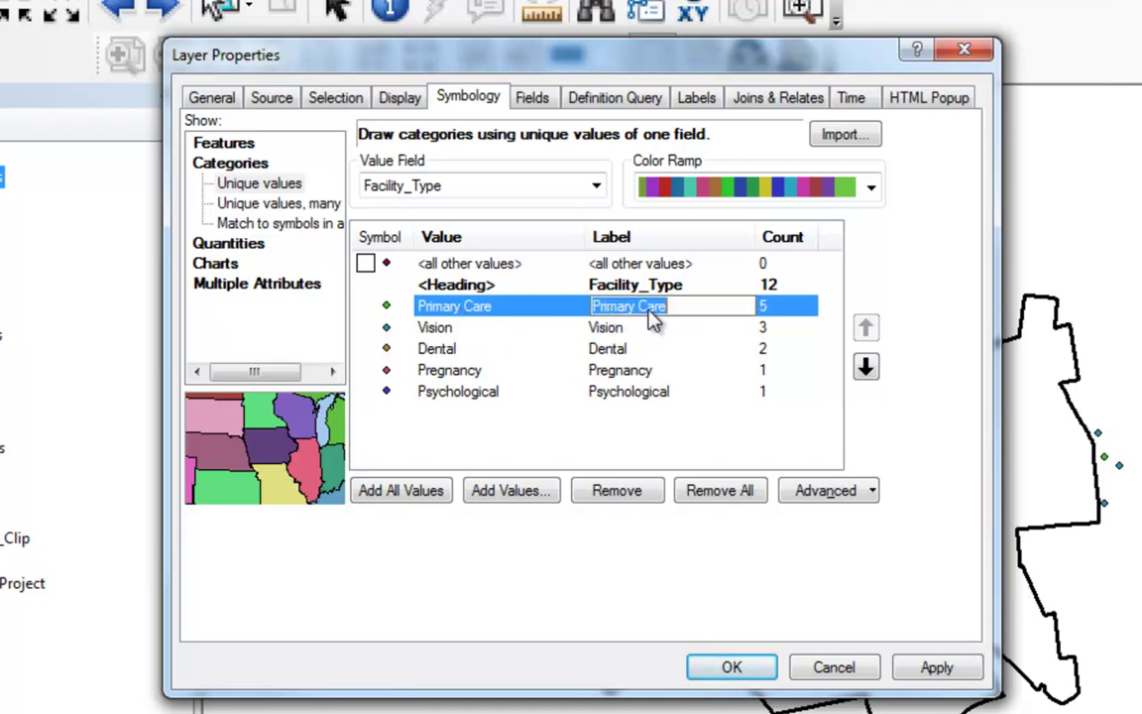
{"action": "left_click", "coordinate": [680, 307]}
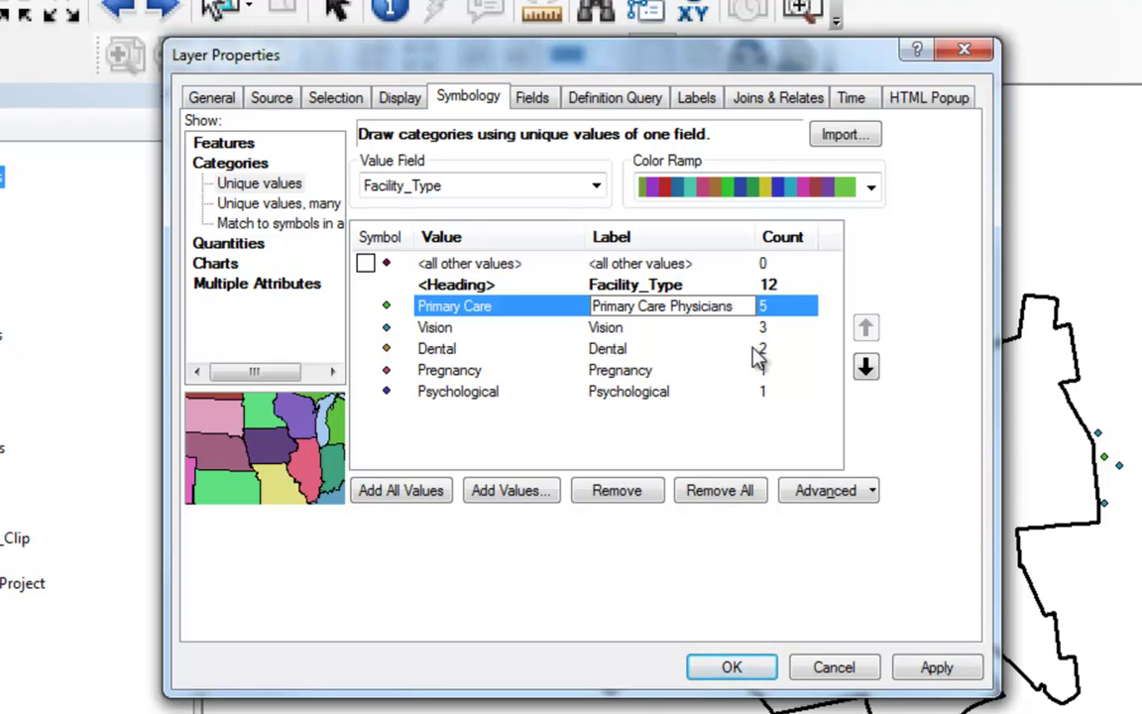
Step: Relabel the Vision value as Vision Centers and the Dental value as Dental Clinics
{"action": "left_click", "coordinate": [633, 331]}
{"action": "left_click", "coordinate": [635, 329]}
{"action": "left_click", "coordinate": [640, 327]}
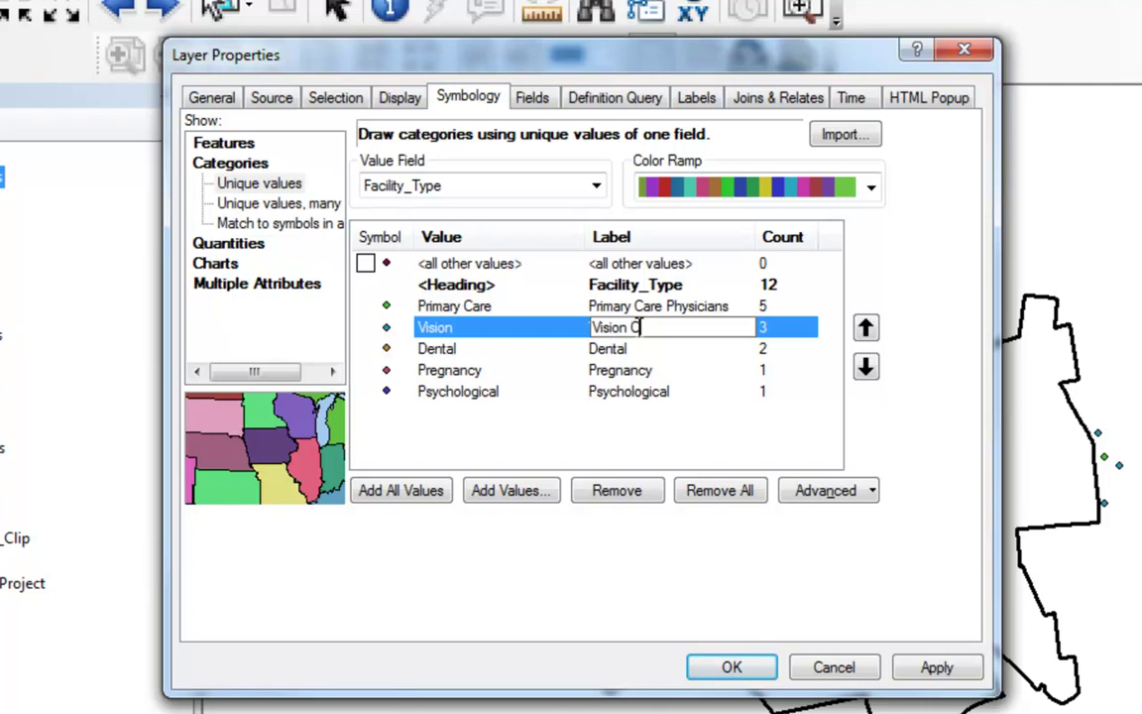
{"action": "left_click", "coordinate": [652, 348]}
{"action": "left_click", "coordinate": [644, 348]}
{"action": "left_click", "coordinate": [642, 348]}
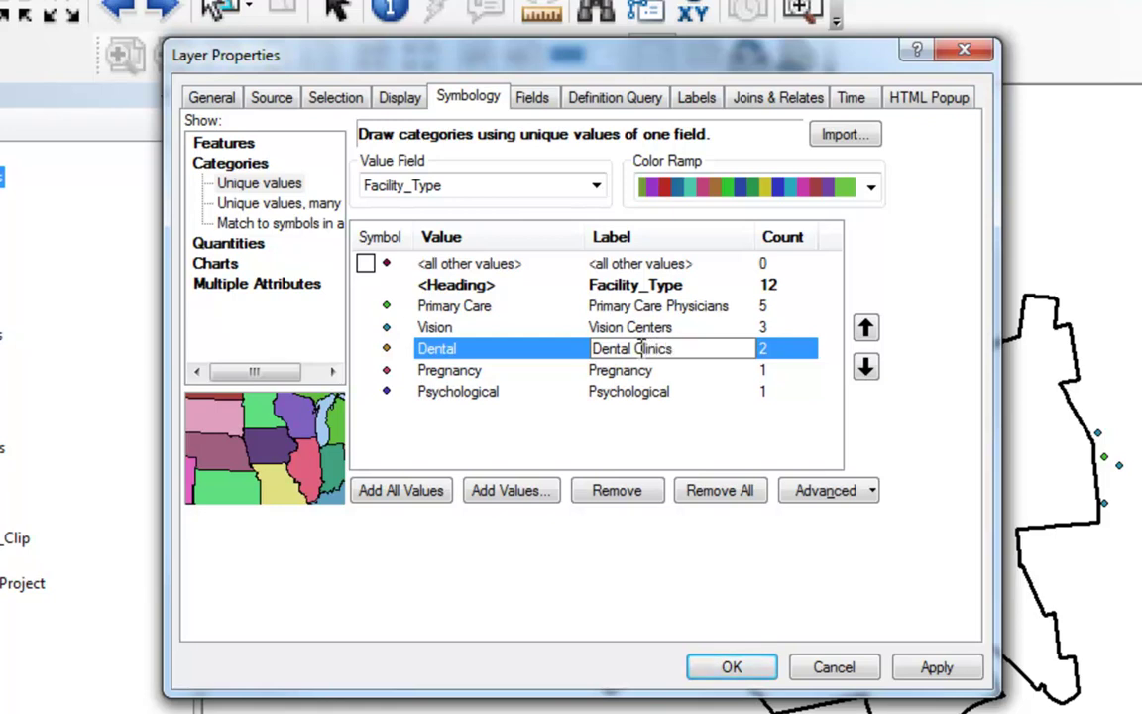
Step: Apply the reordered and relabelled facility categories to the Health_Care_Facilities layer and close its properties
{"action": "left_click", "coordinate": [680, 370]}
{"action": "left_click", "coordinate": [670, 370]}
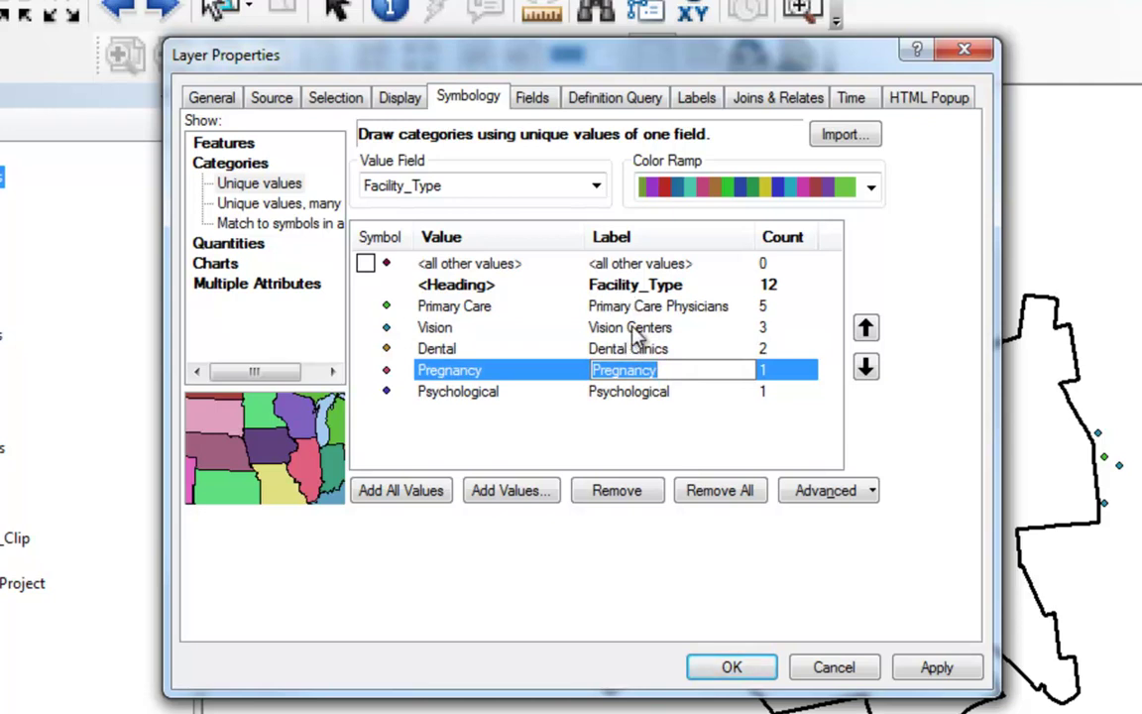
{"action": "left_click", "coordinate": [927, 673]}
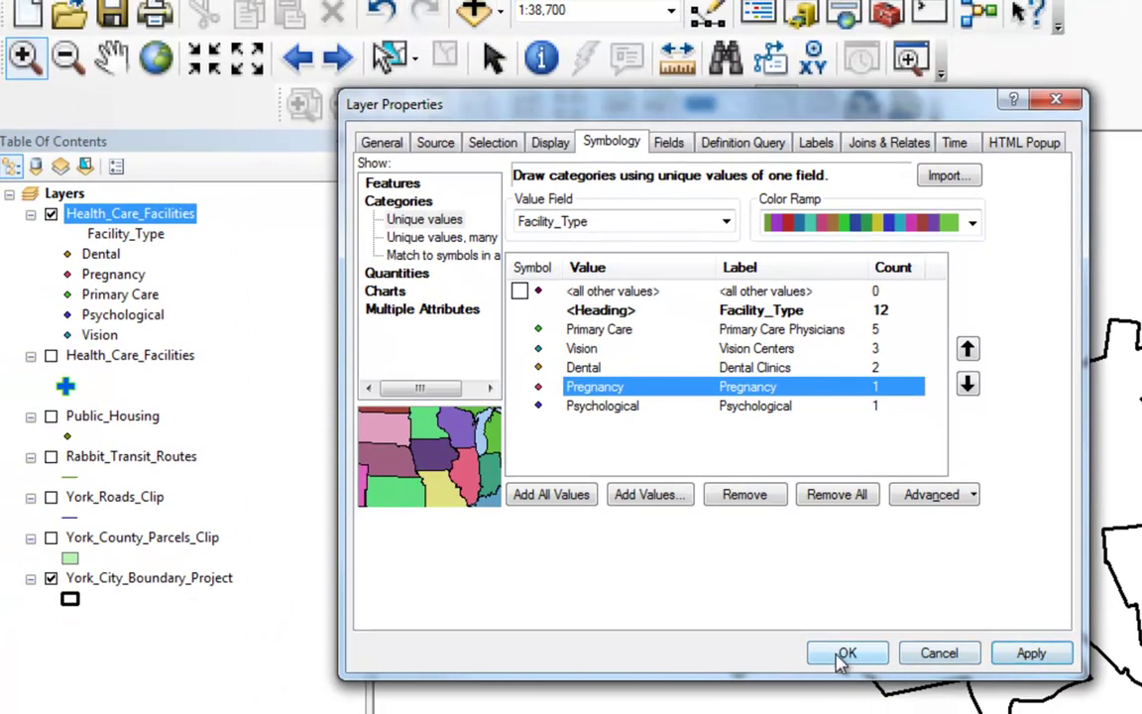
{"action": "left_click", "coordinate": [845, 655]}
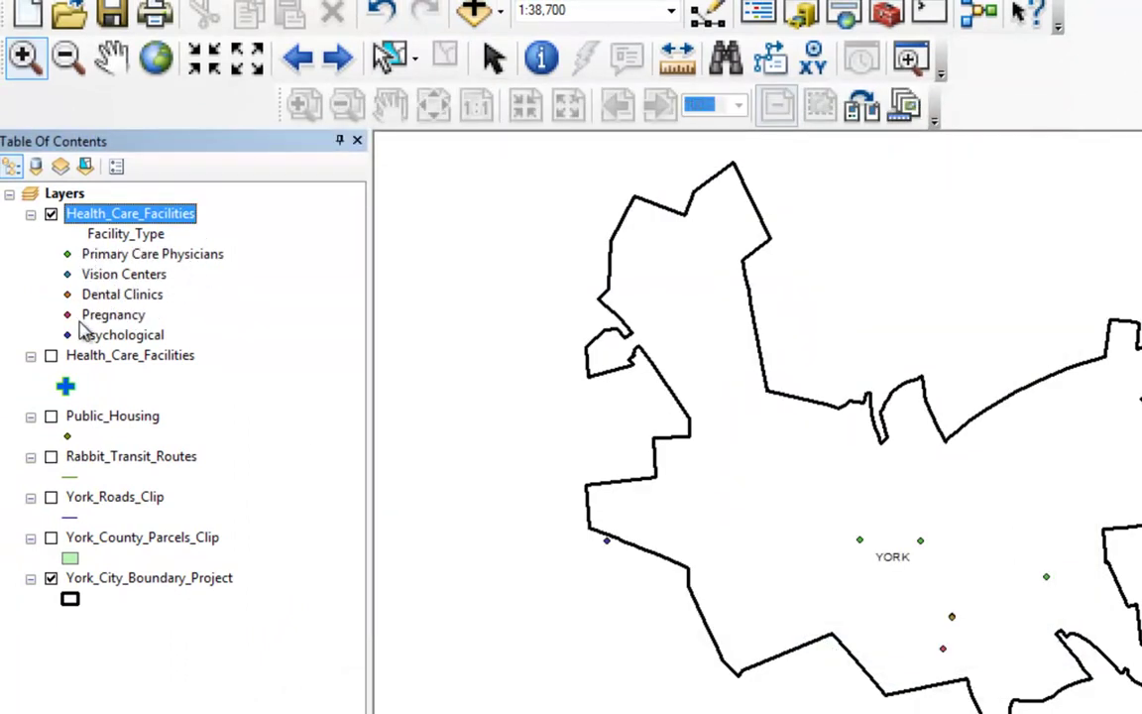
{"action": "left_click", "coordinate": [100, 256]}
{"action": "double_click", "coordinate": [102, 214]}
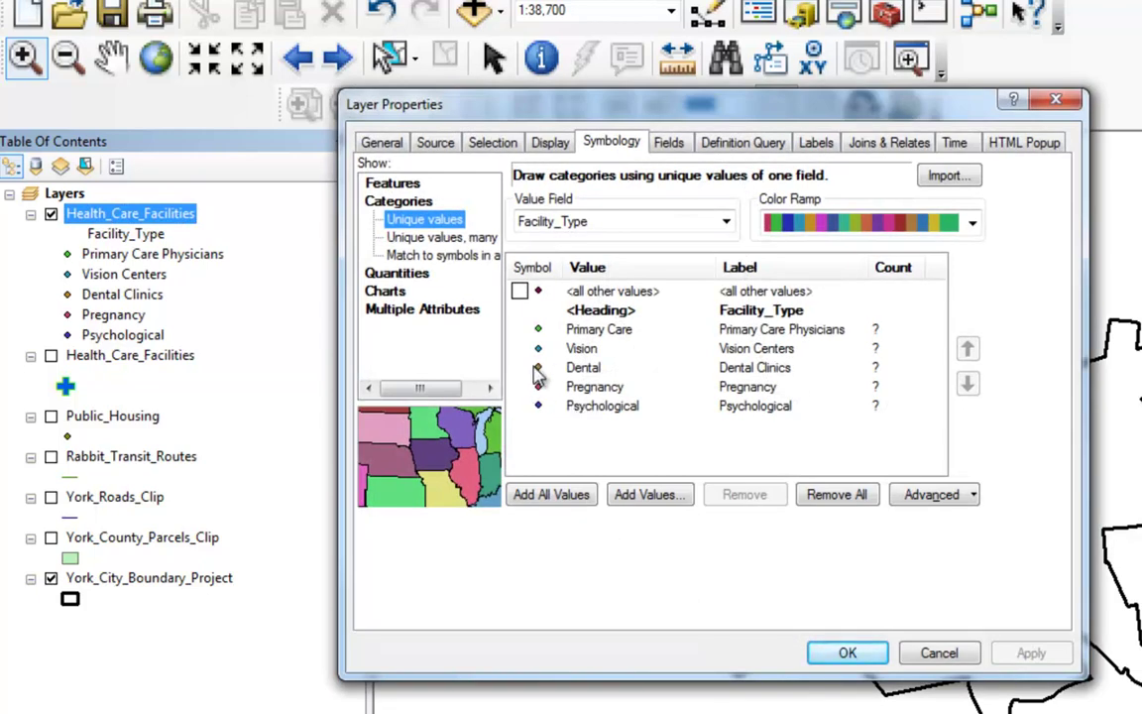
{"action": "left_click", "coordinate": [938, 655]}
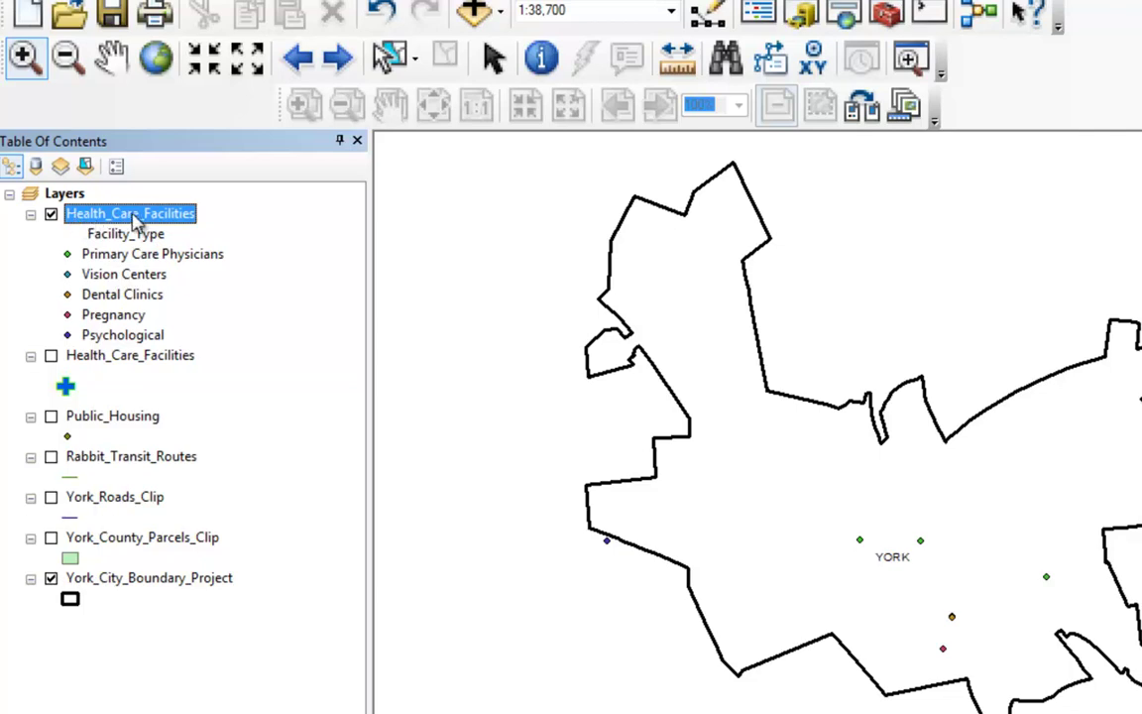
Step: Delete the Facility_Type heading text beneath the upper Health_Care_Facilities layer in the table of contents
{"action": "left_click", "coordinate": [105, 236]}
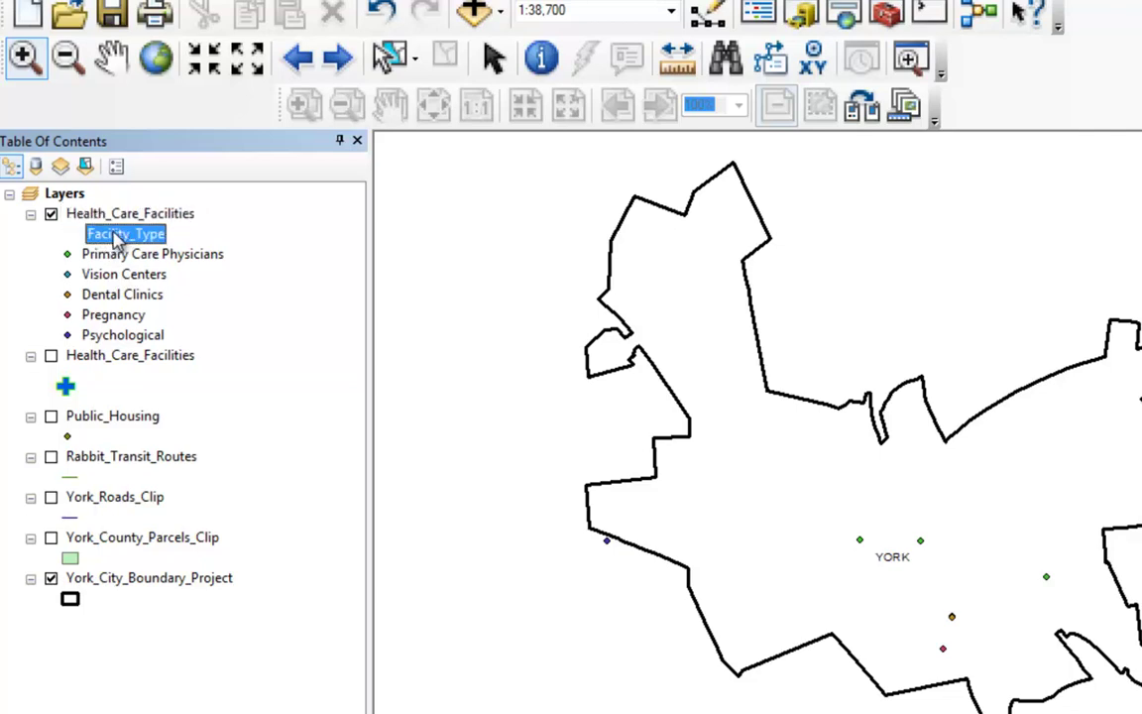
{"action": "left_click", "coordinate": [121, 234]}
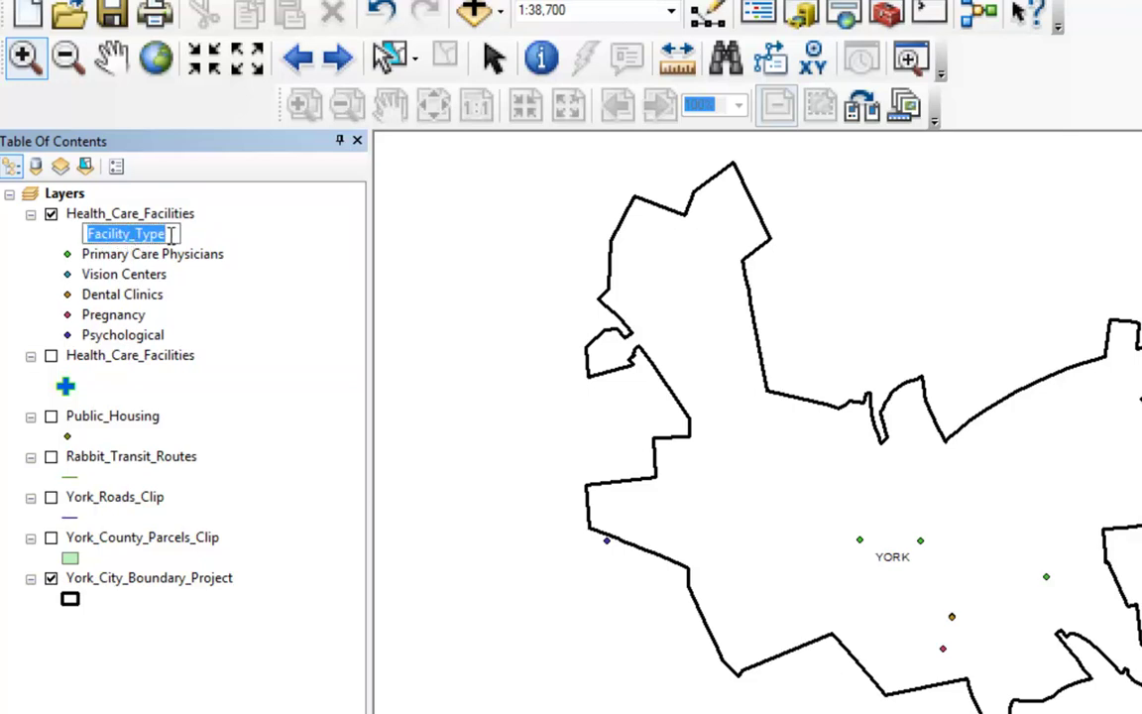
{"action": "key", "text": "BackSpace"}
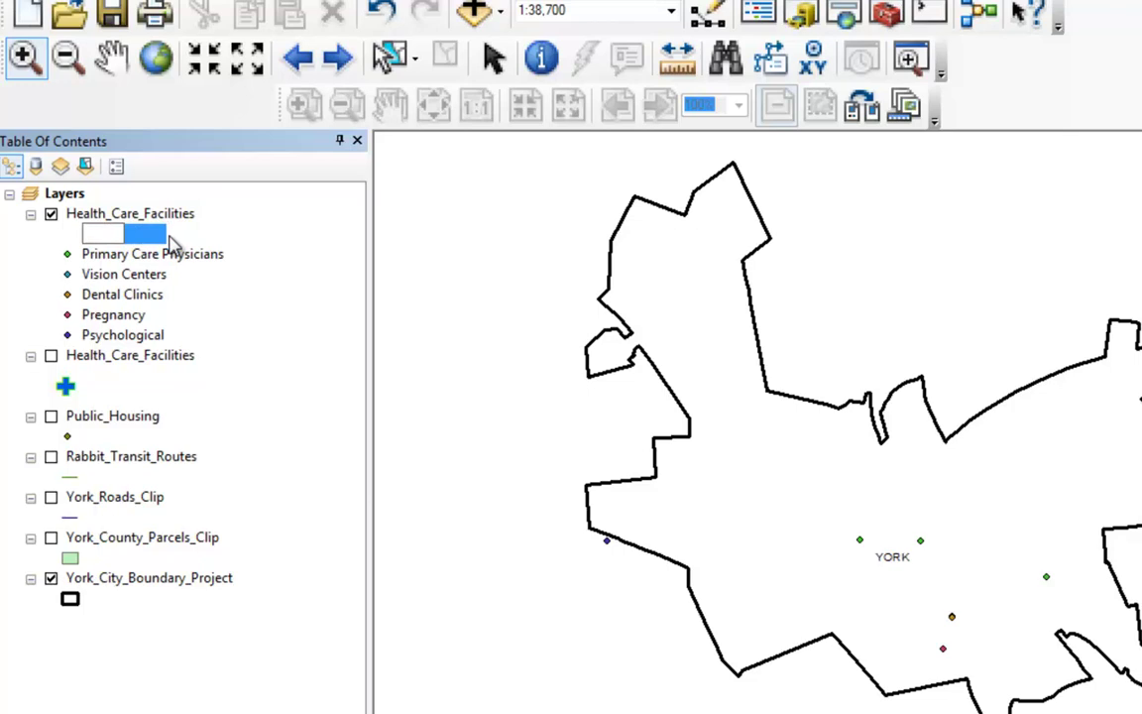
{"action": "key", "text": "Return"}
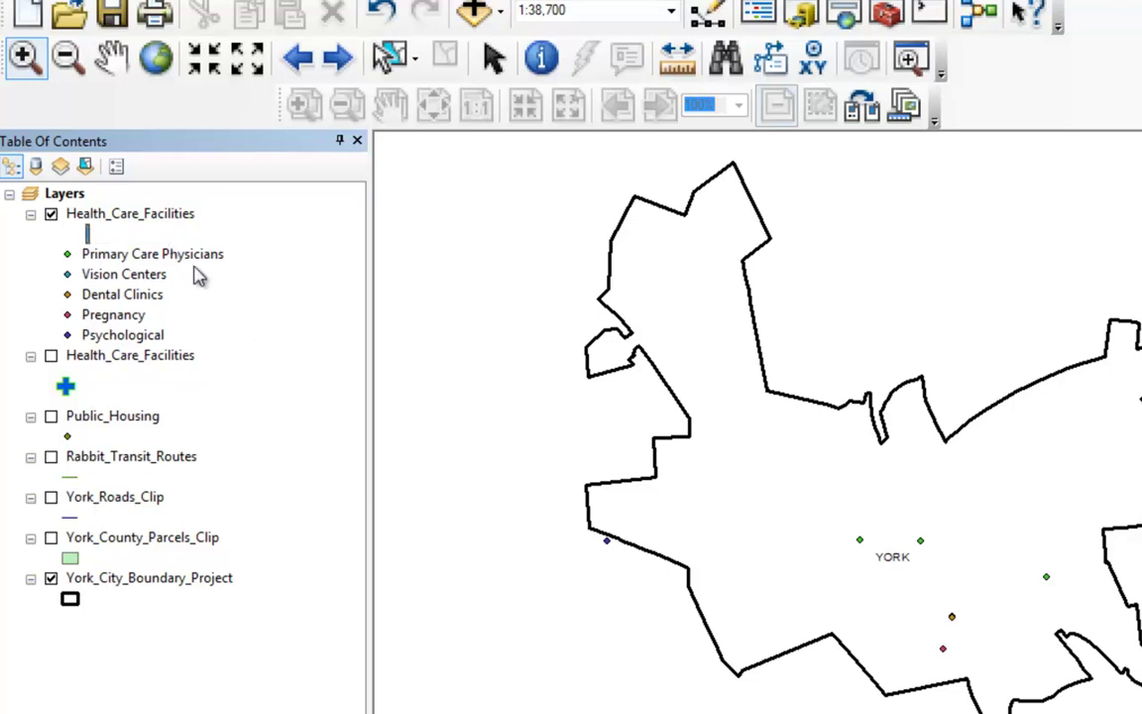
{"action": "left_click", "coordinate": [116, 220]}
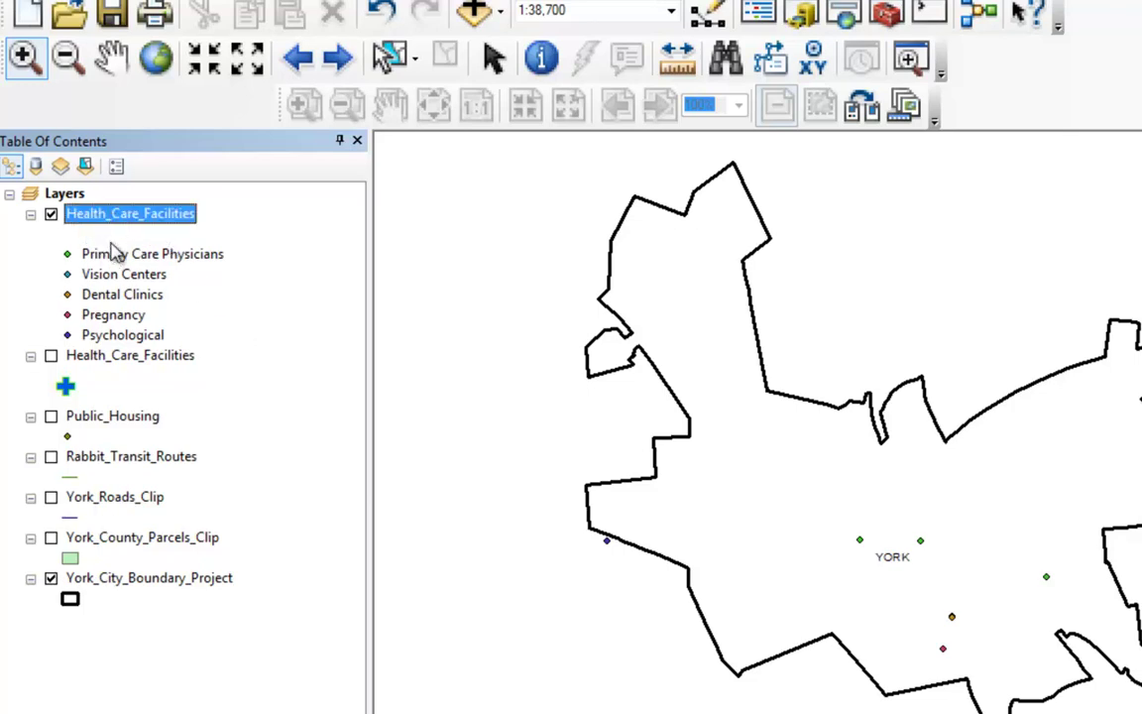
Step: Recolour the Health_Care_Facilities unique-value symbols with a pink color ramp and calculate the feature count for each facility type
{"action": "double_click", "coordinate": [106, 220]}
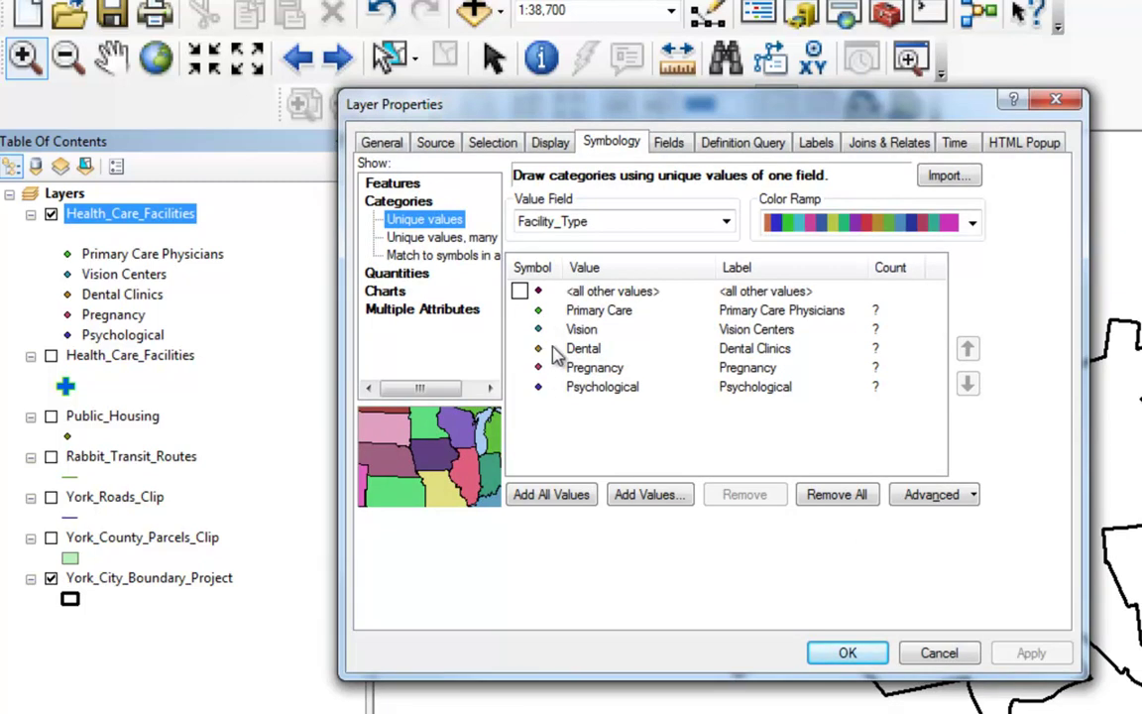
{"action": "scroll", "coordinate": [823, 223], "scroll_direction": "down", "scroll_amount": 1}
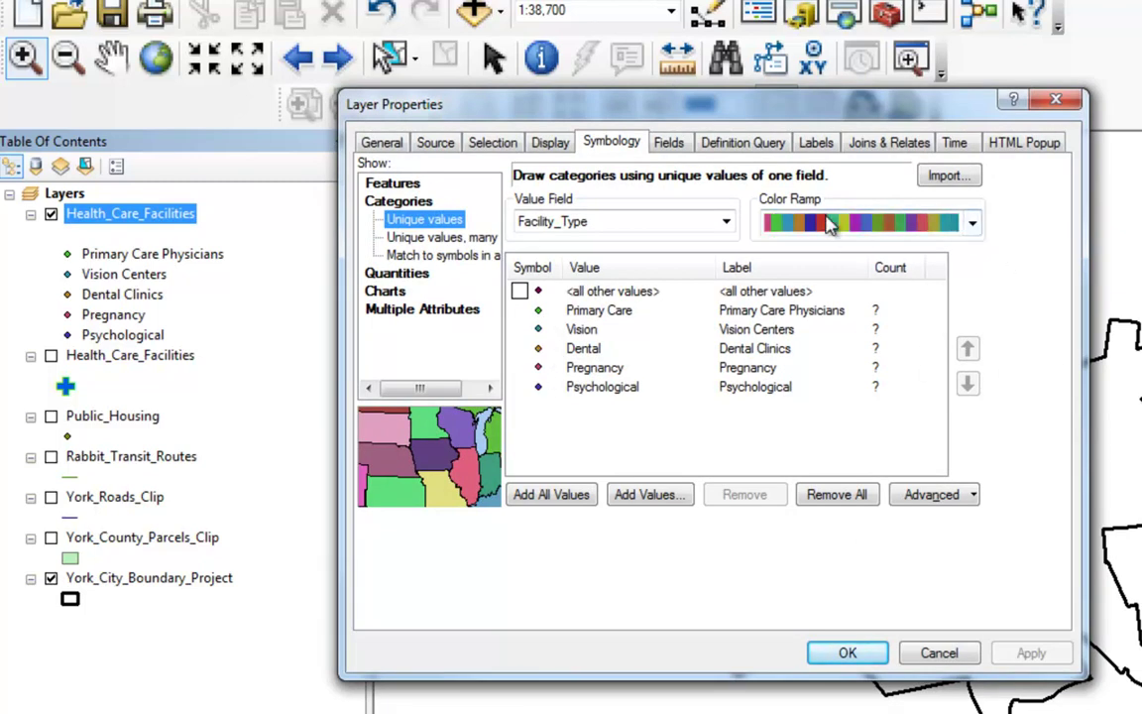
{"action": "scroll", "coordinate": [977, 228], "scroll_direction": "down", "scroll_amount": 1}
{"action": "left_click", "coordinate": [977, 228]}
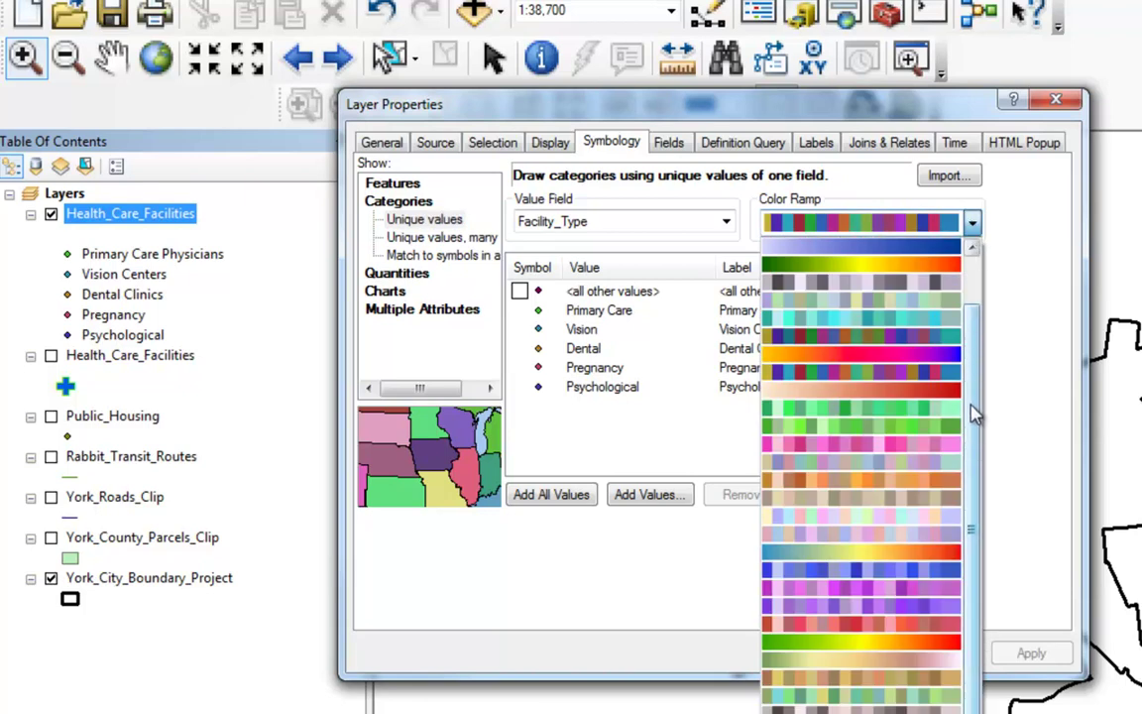
{"action": "scroll", "coordinate": [976, 254], "scroll_direction": "up", "scroll_amount": 1}
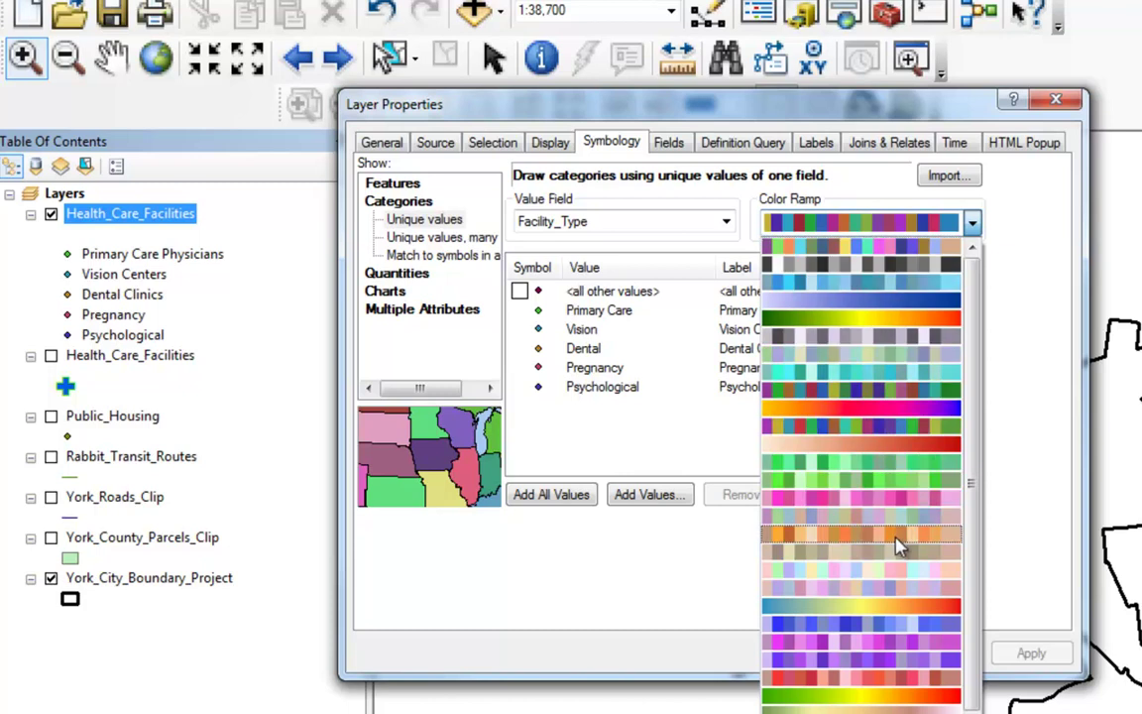
{"action": "left_click", "coordinate": [871, 504]}
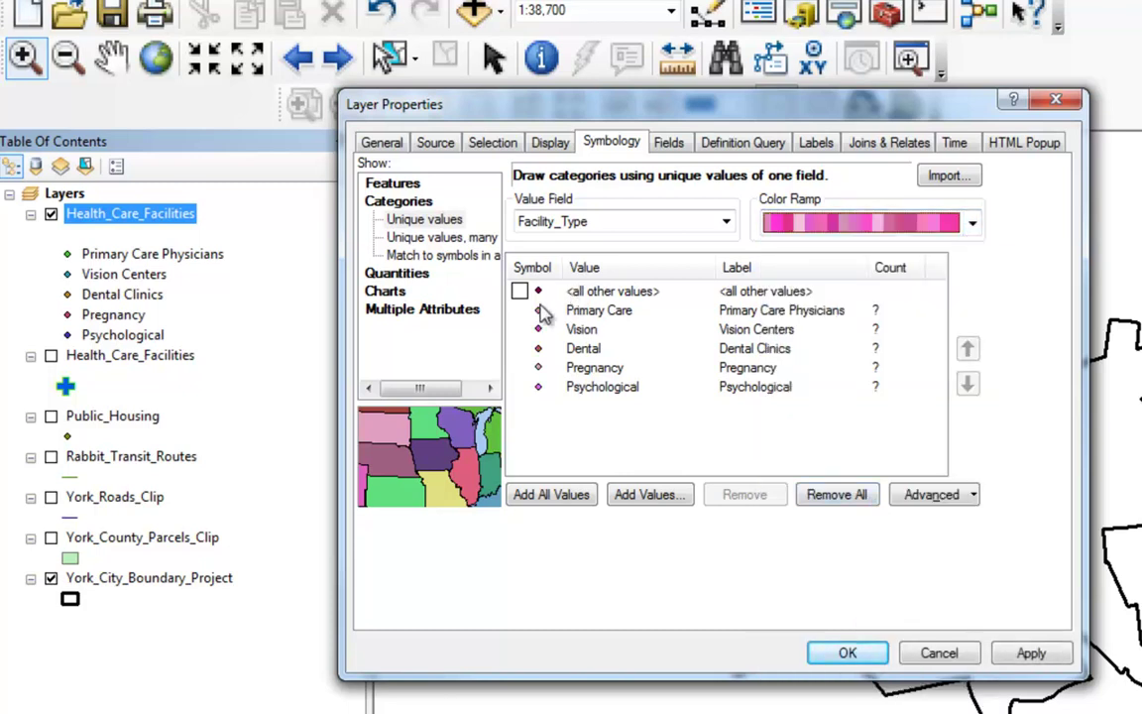
{"action": "left_click", "coordinate": [892, 266]}
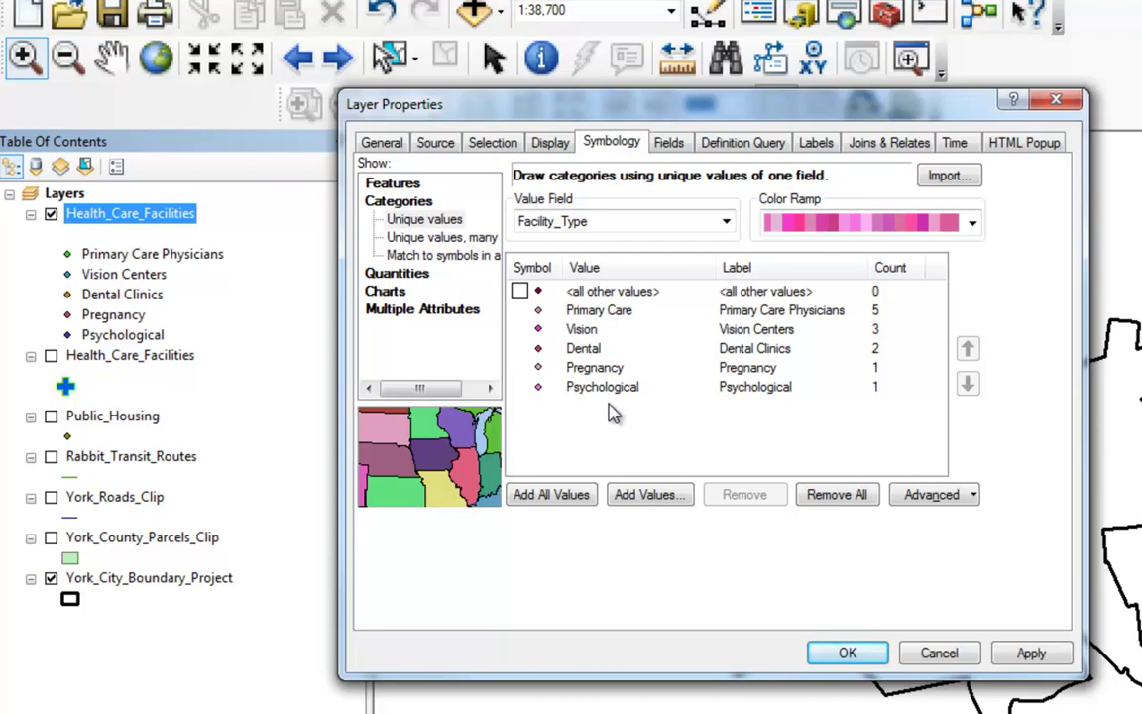
Step: Open the symbol choices for the Primary Care value and turn off the 3D Basic style reference
{"action": "double_click", "coordinate": [539, 313]}
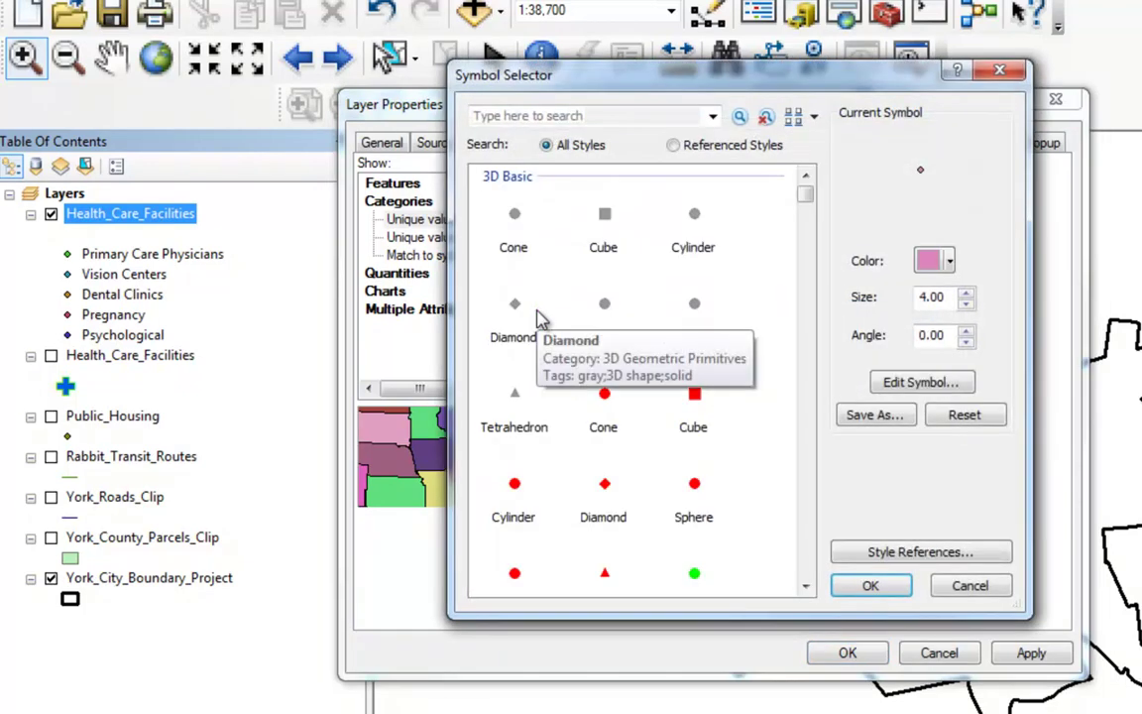
{"action": "right_click", "coordinate": [512, 190]}
{"action": "left_click_drag", "start_coordinate": [805, 191], "coordinate": [808, 416]}
{"action": "left_click", "coordinate": [848, 555]}
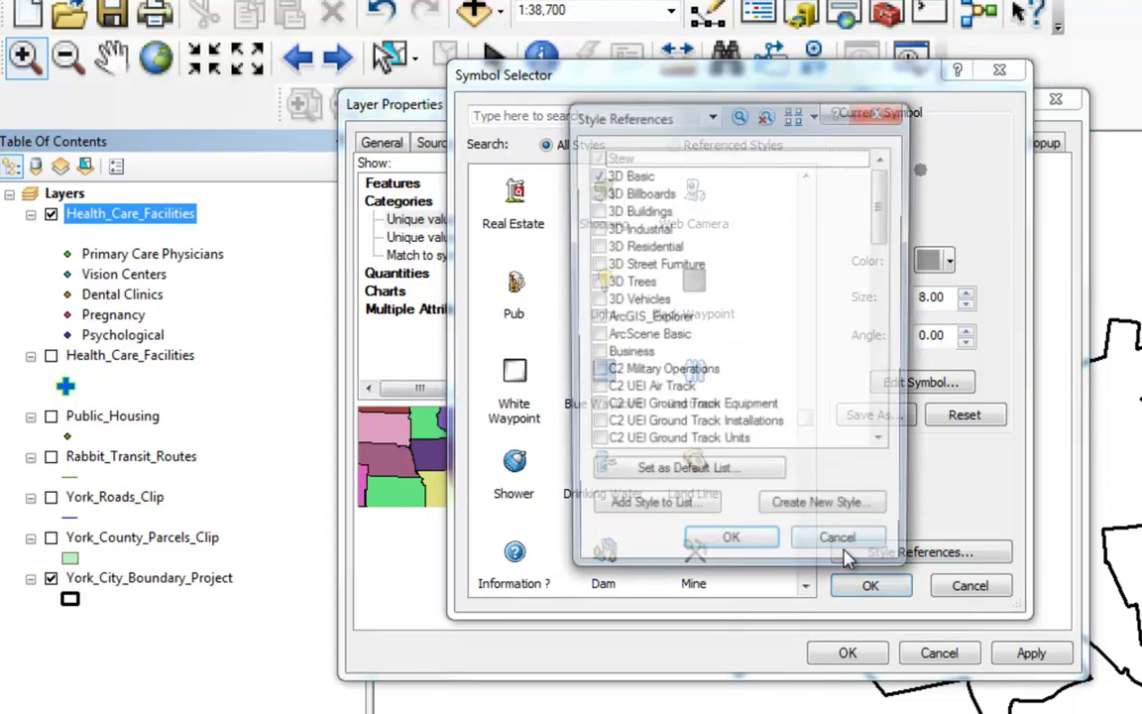
{"action": "left_click", "coordinate": [598, 174]}
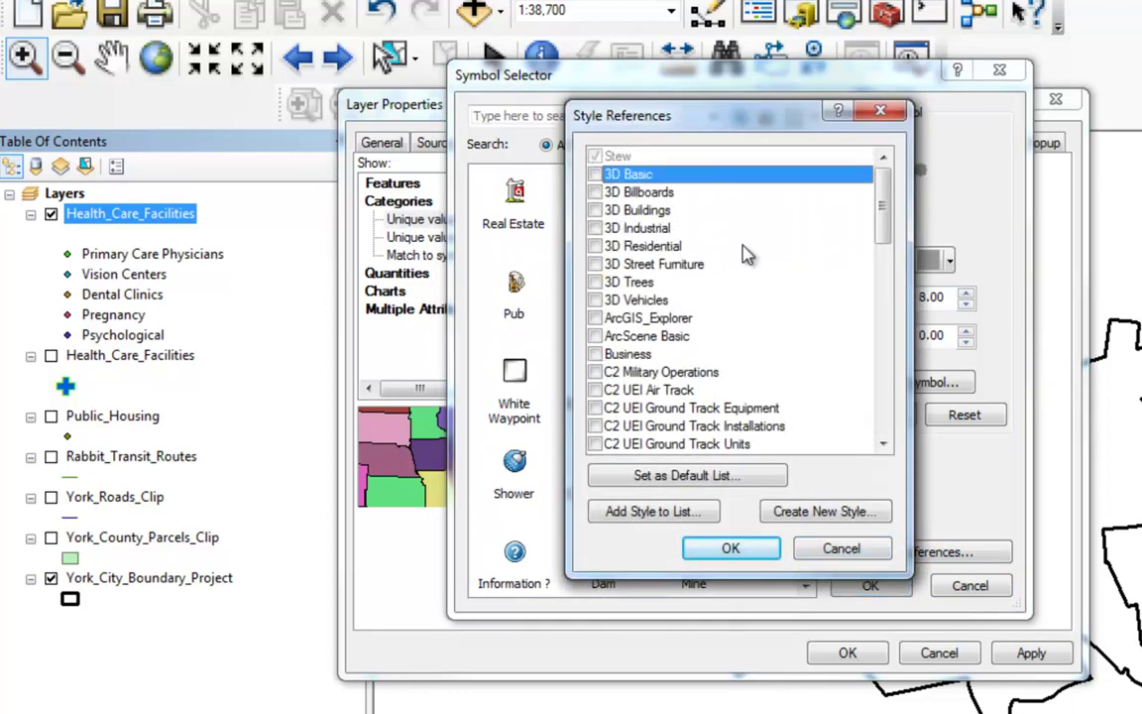
{"action": "left_click", "coordinate": [731, 551]}
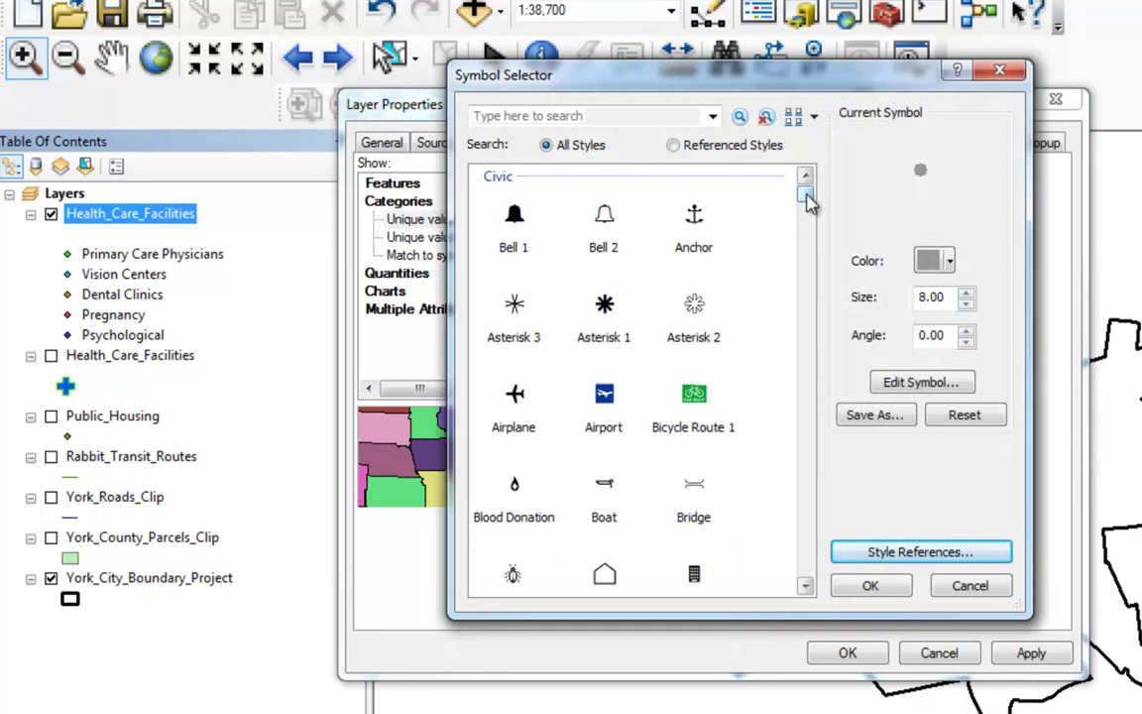
Step: Turn off the Civic style reference and assign the ESRI Square 2 marker to the Primary Care value
{"action": "left_click", "coordinate": [862, 552]}
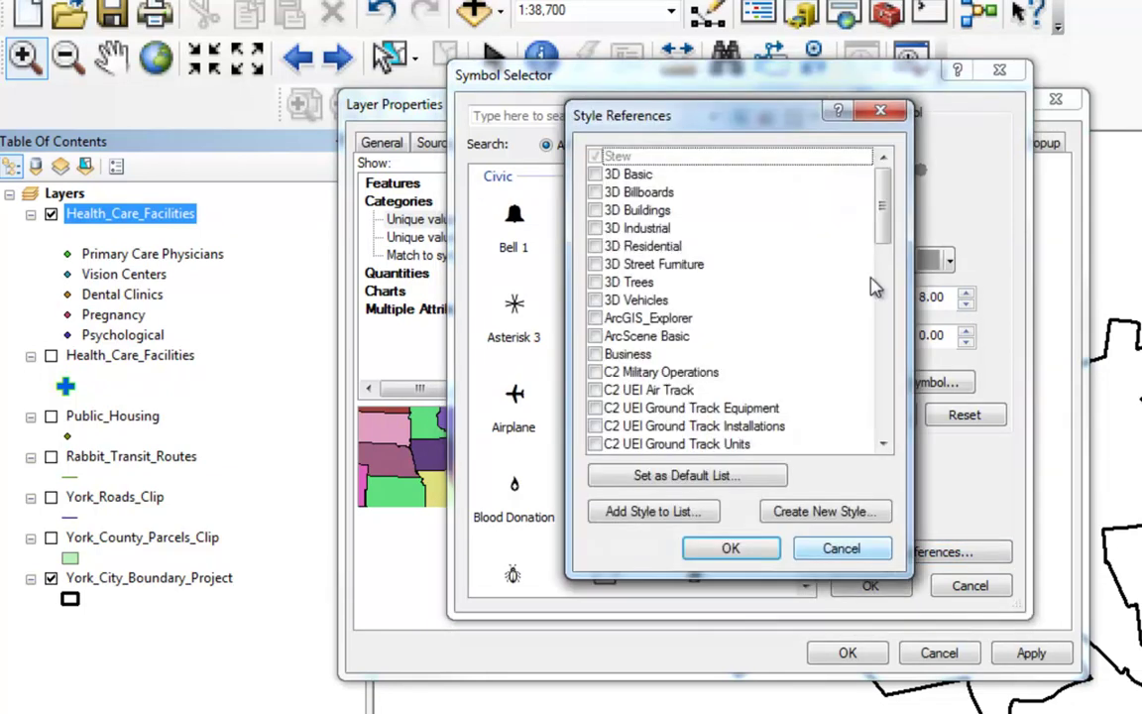
{"action": "left_click_drag", "start_coordinate": [885, 209], "coordinate": [885, 301]}
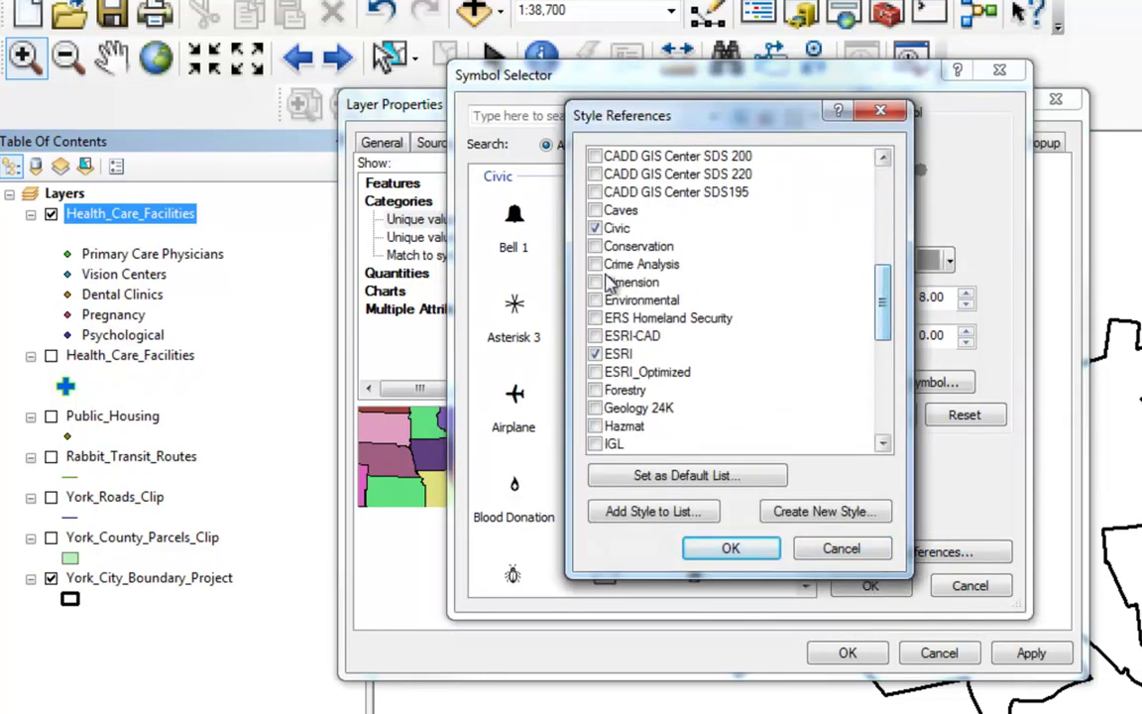
{"action": "left_click", "coordinate": [596, 229]}
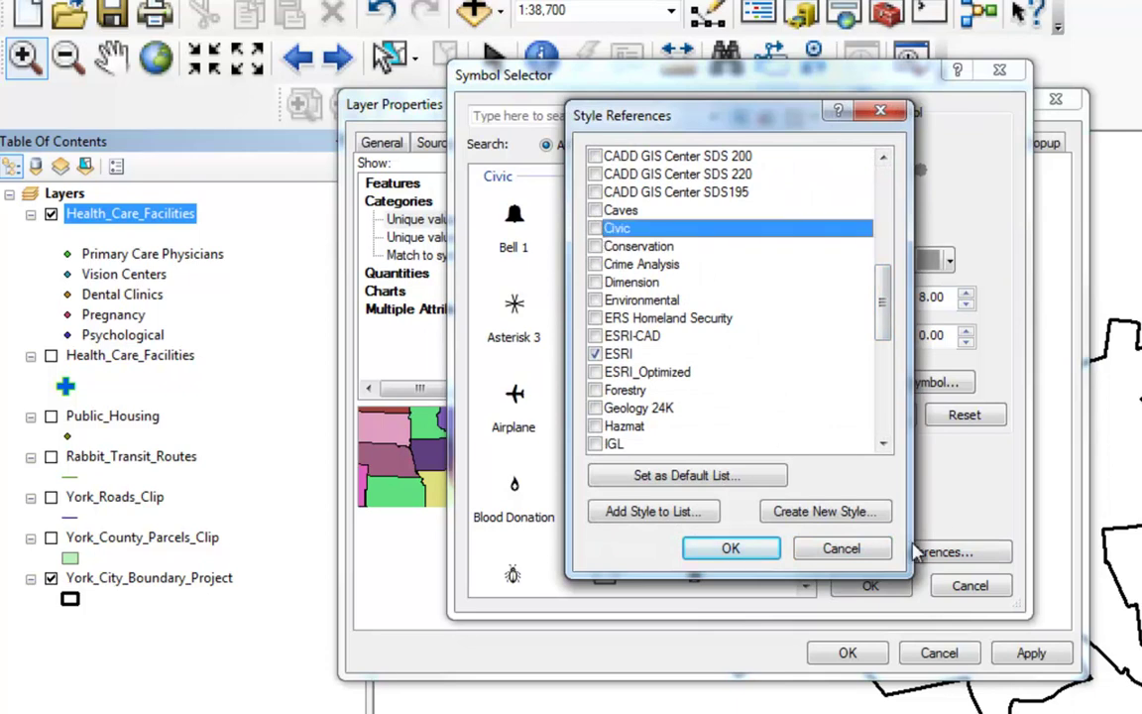
{"action": "left_click", "coordinate": [730, 548]}
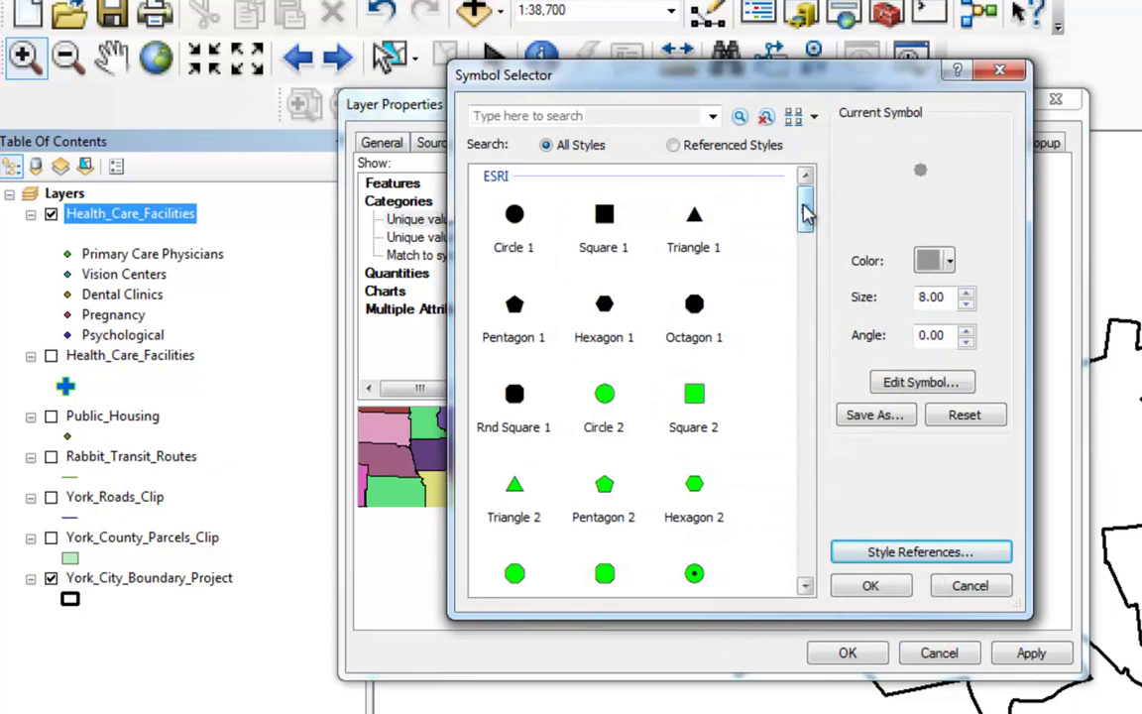
{"action": "double_click", "coordinate": [694, 396]}
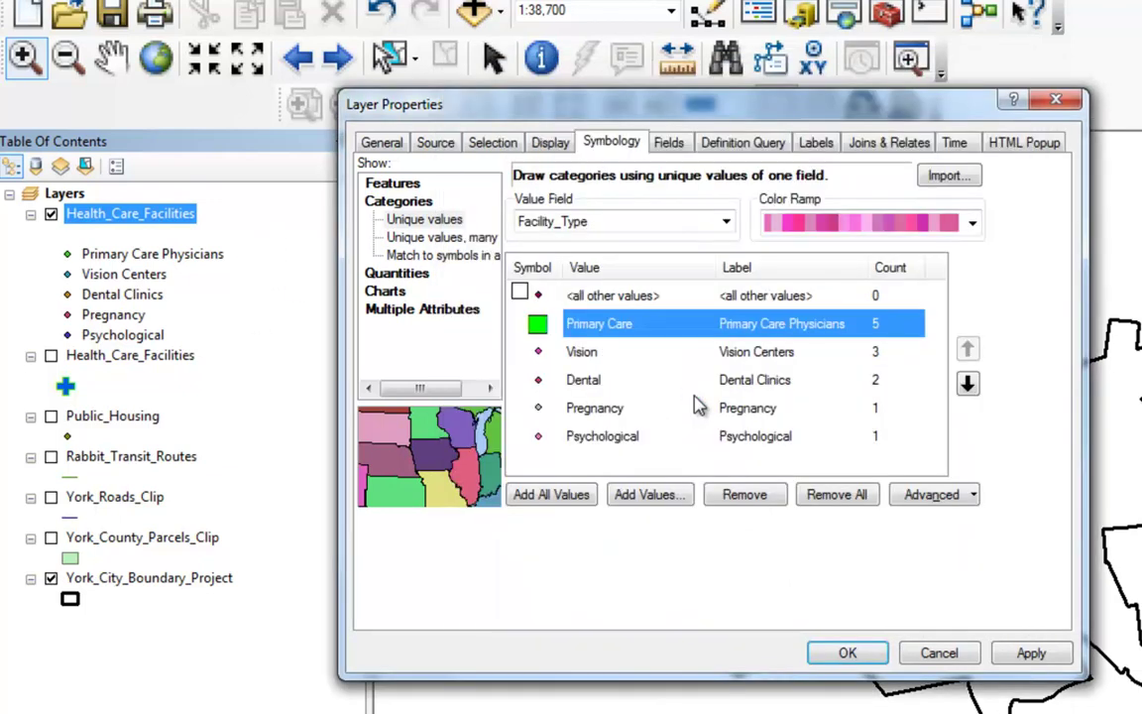
Step: Symbolize the Vision value with the ESRI Square 2 marker in red
{"action": "double_click", "coordinate": [537, 354]}
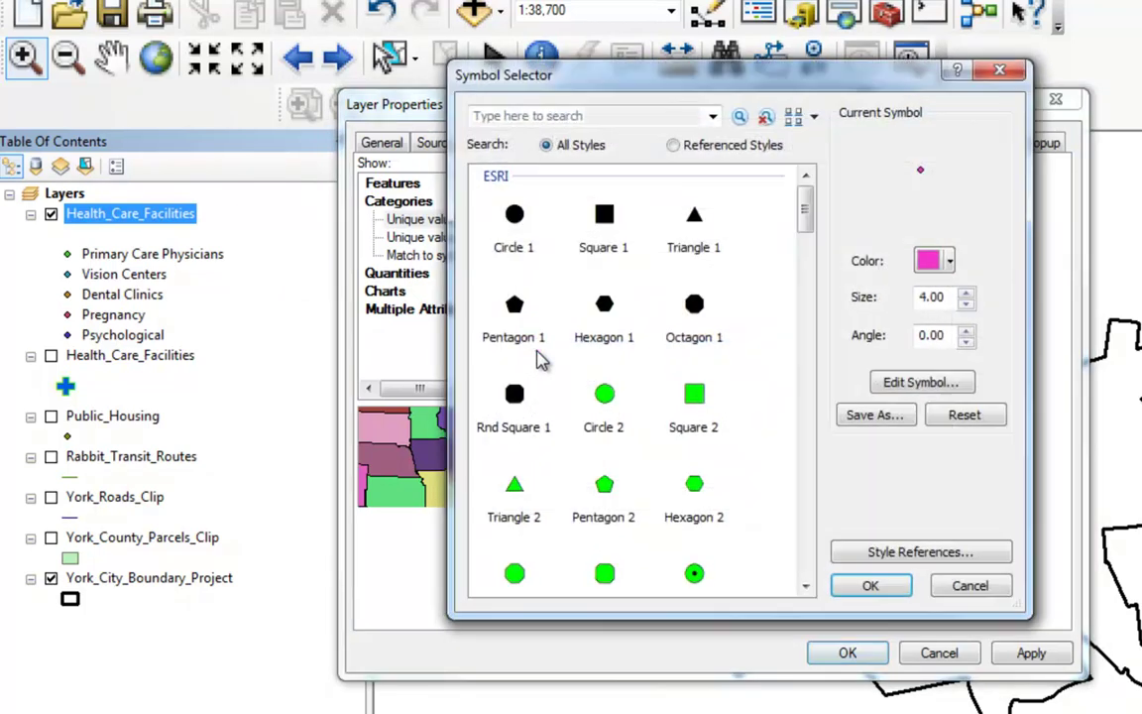
{"action": "left_click", "coordinate": [693, 396]}
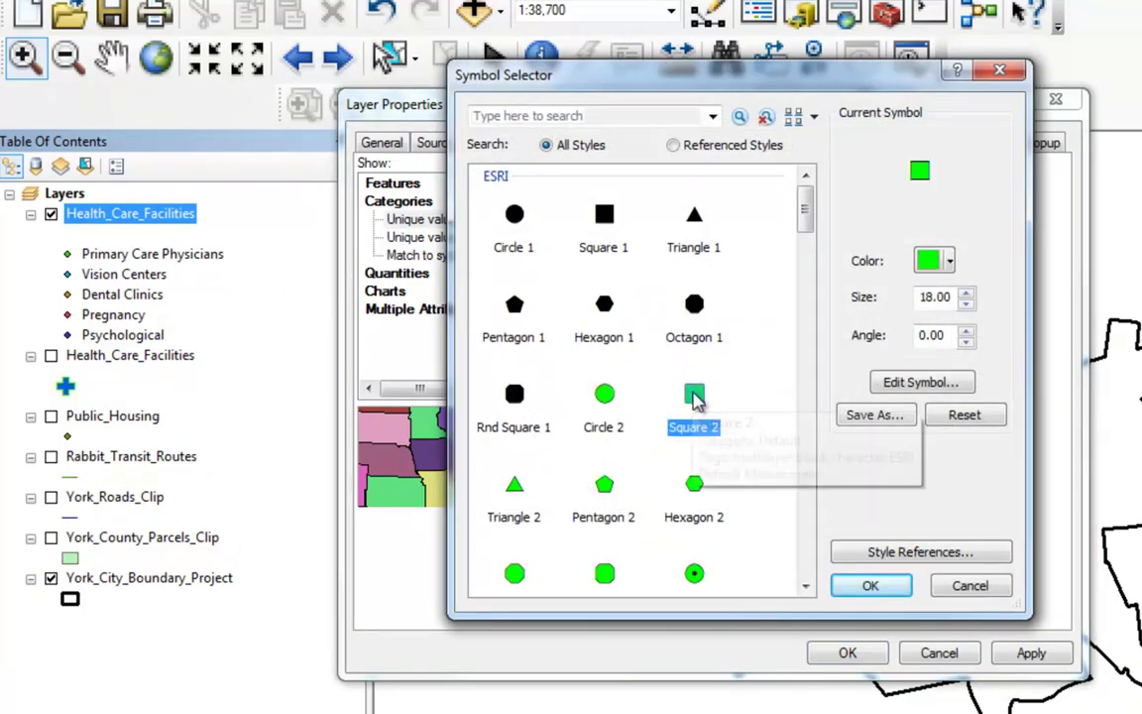
{"action": "left_click", "coordinate": [942, 260]}
{"action": "left_click", "coordinate": [945, 359]}
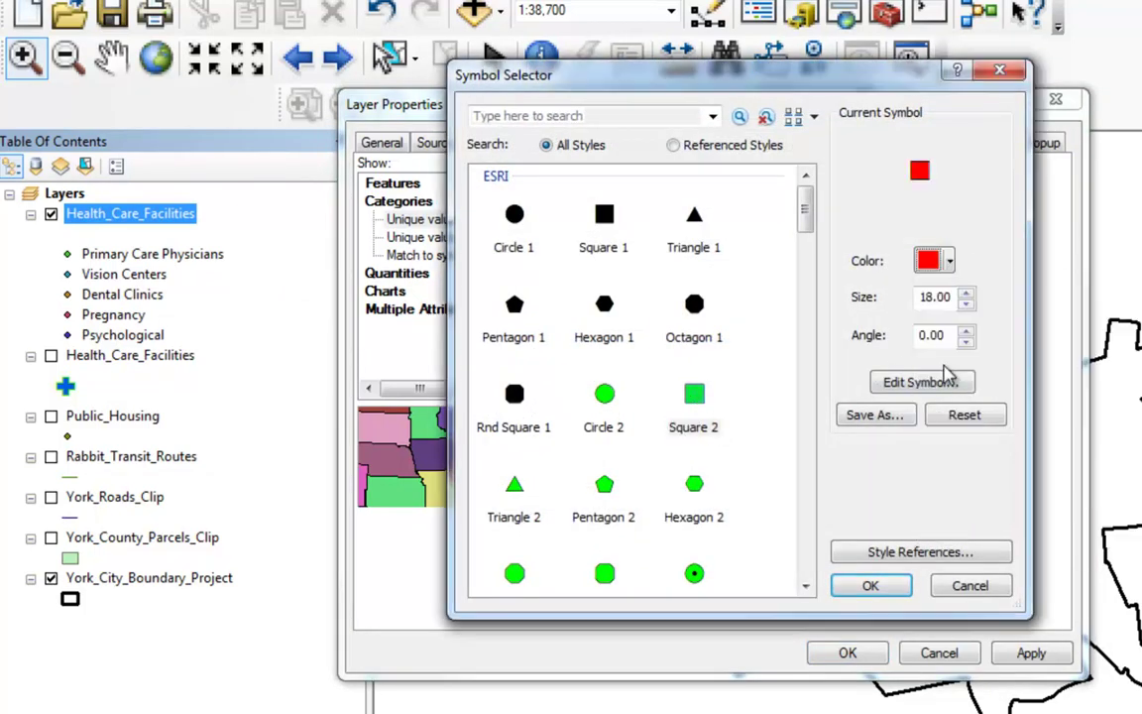
{"action": "left_click", "coordinate": [869, 587]}
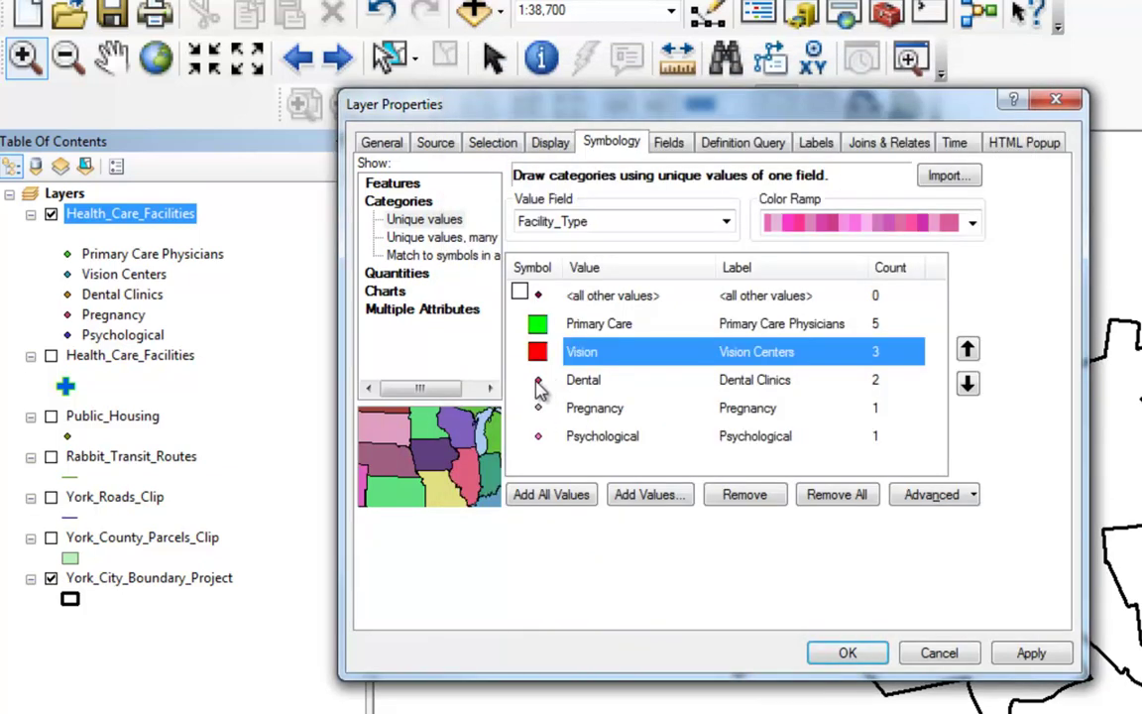
Step: Symbolize the Dental value with the ESRI Square 2 marker in blue
{"action": "double_click", "coordinate": [610, 385]}
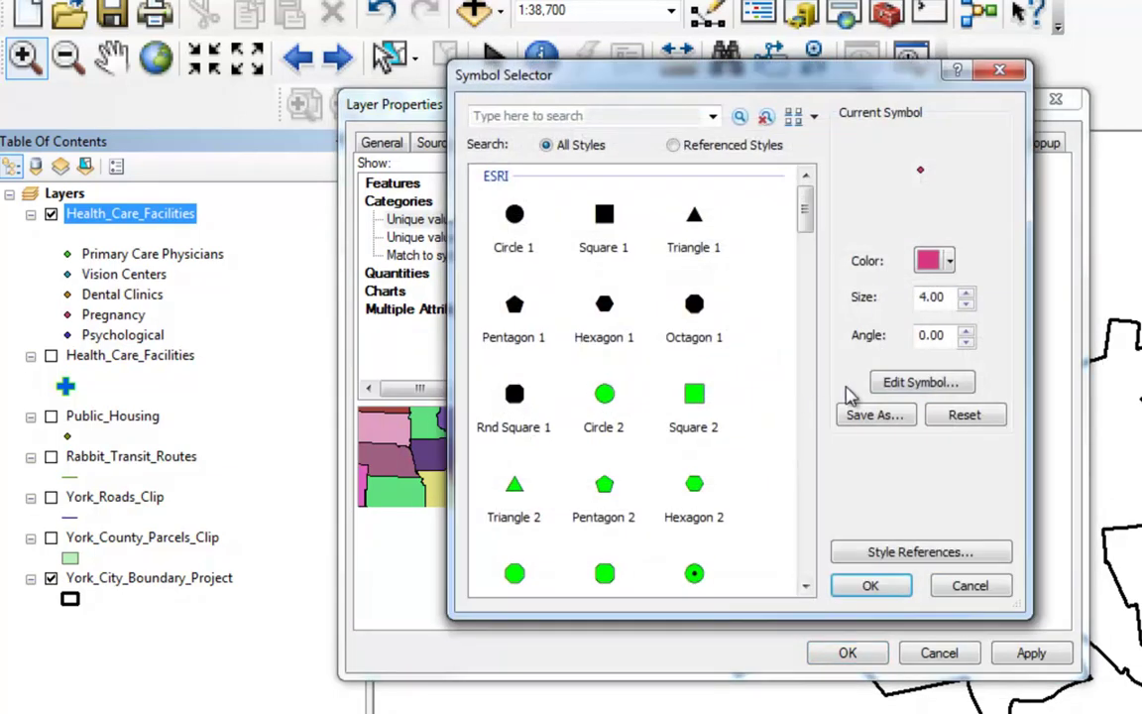
{"action": "left_click", "coordinate": [693, 397]}
{"action": "left_click", "coordinate": [949, 264]}
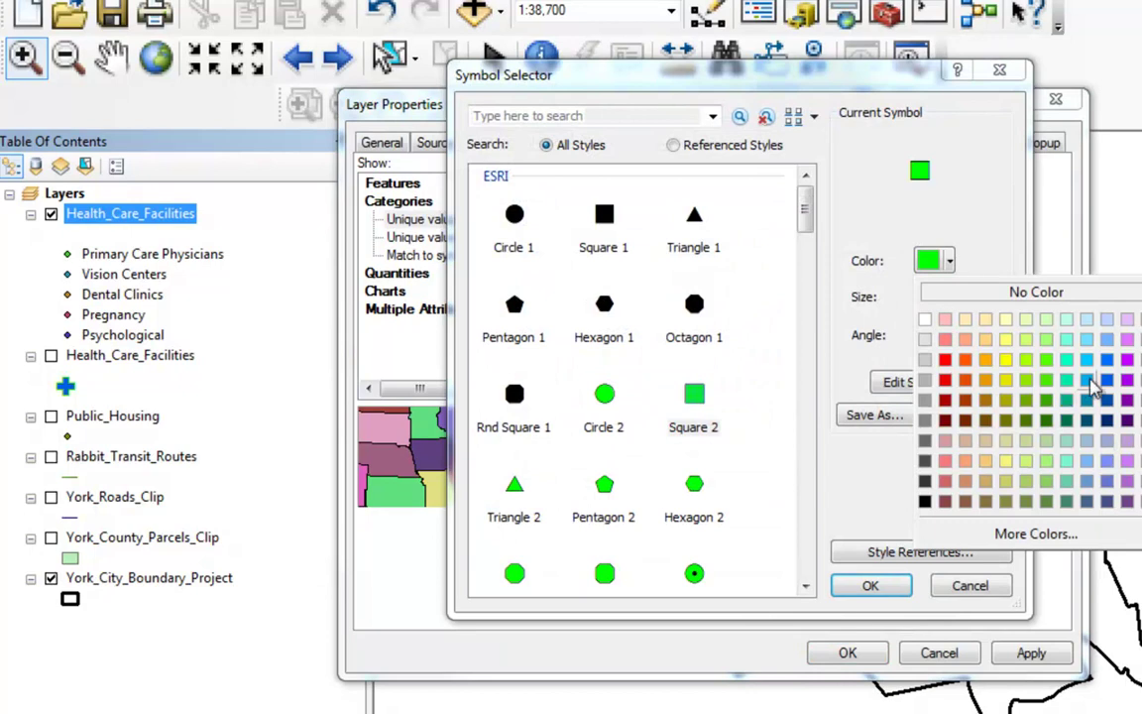
{"action": "left_click", "coordinate": [1014, 364]}
{"action": "left_click", "coordinate": [849, 588]}
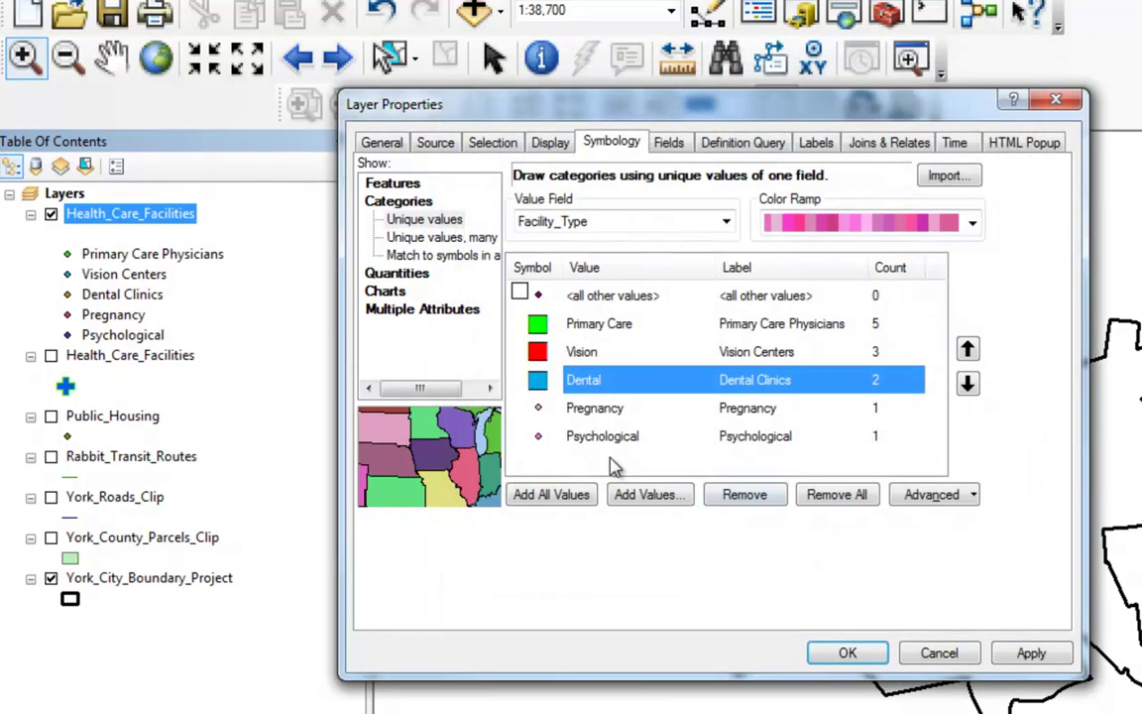
Step: Symbolize the Pregnancy value with the ESRI Square 2 marker in dark green
{"action": "left_click", "coordinate": [541, 412]}
{"action": "double_click", "coordinate": [540, 411]}
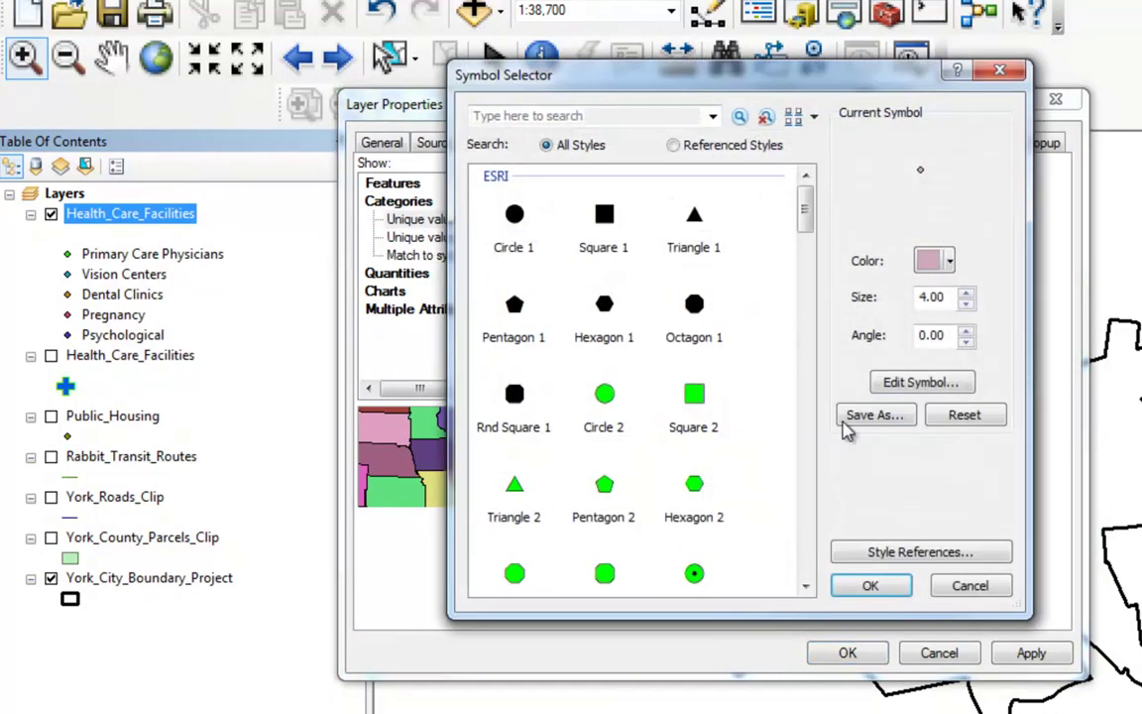
{"action": "left_click", "coordinate": [693, 396]}
{"action": "left_click", "coordinate": [950, 262]}
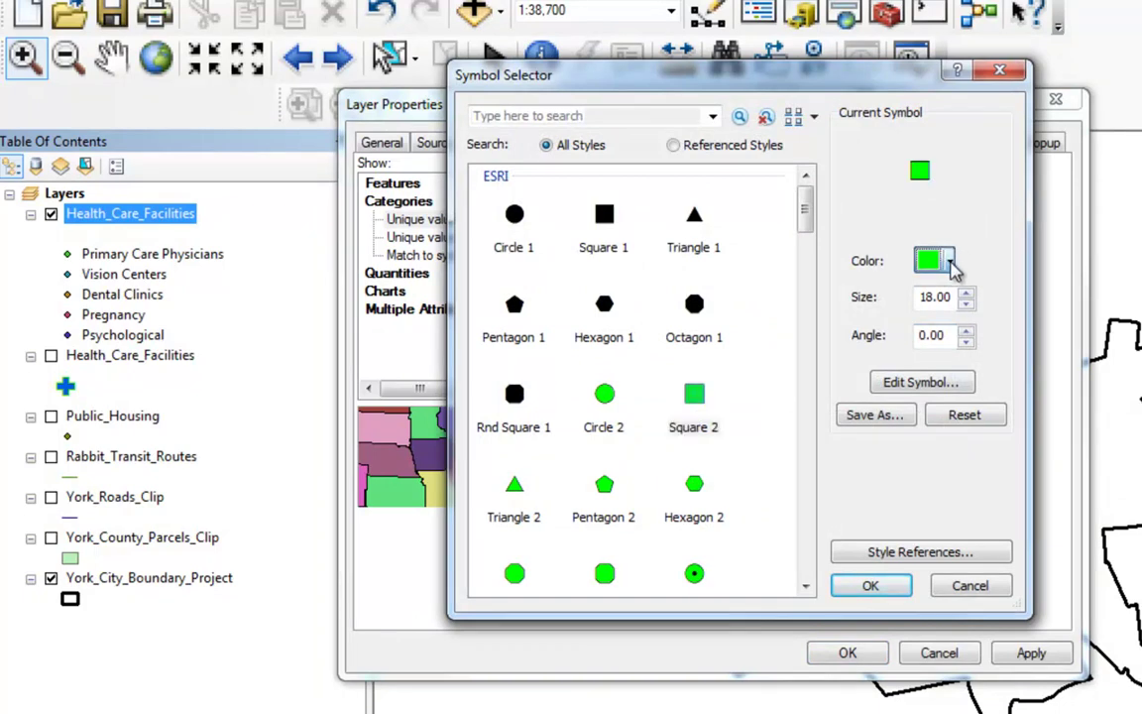
{"action": "left_click", "coordinate": [1046, 421]}
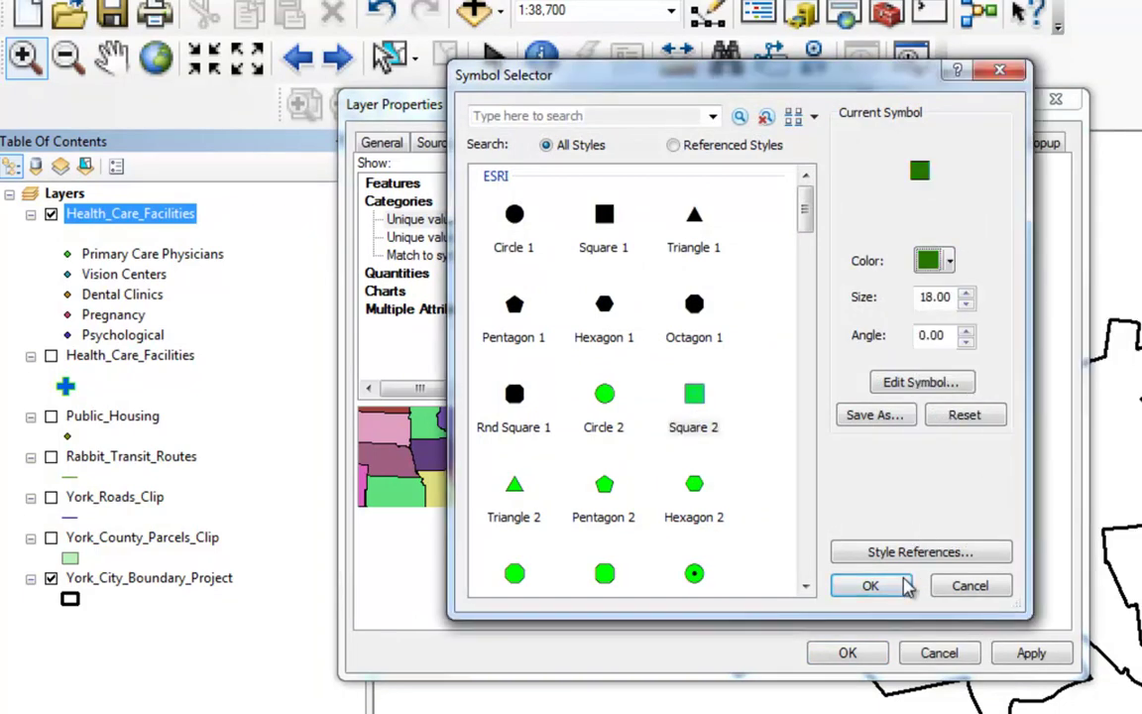
{"action": "left_click", "coordinate": [871, 586]}
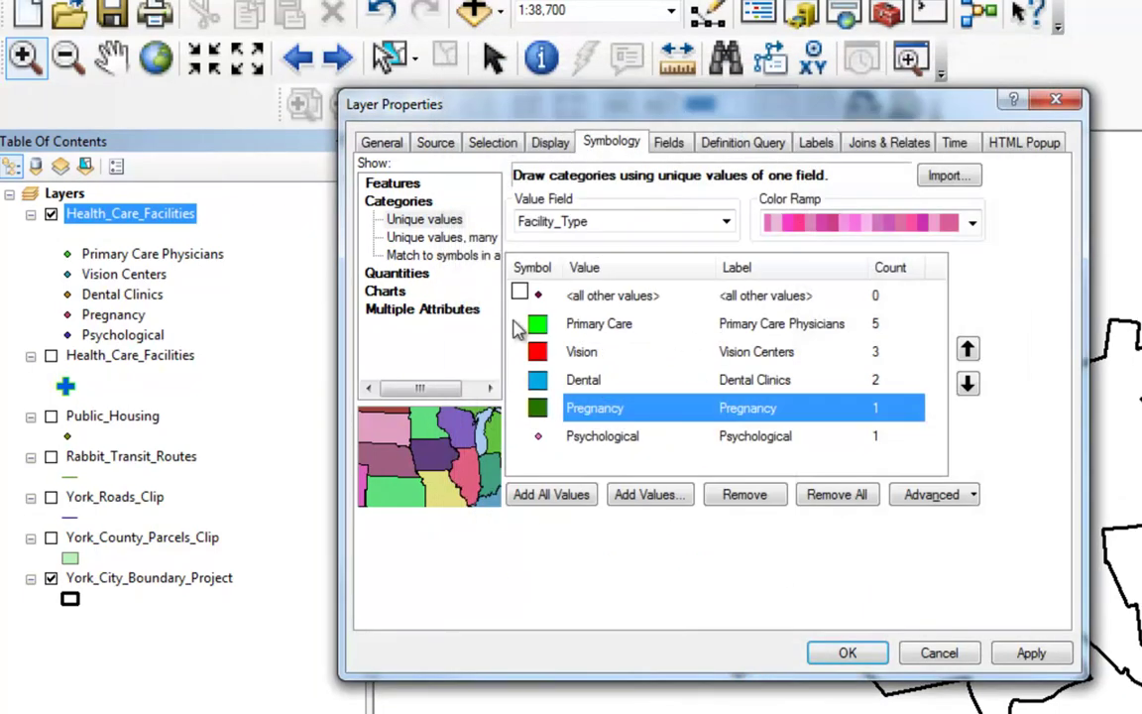
Step: Change the color of the Psychological value's existing diamond marker to purple
{"action": "double_click", "coordinate": [539, 436]}
{"action": "left_click", "coordinate": [950, 262]}
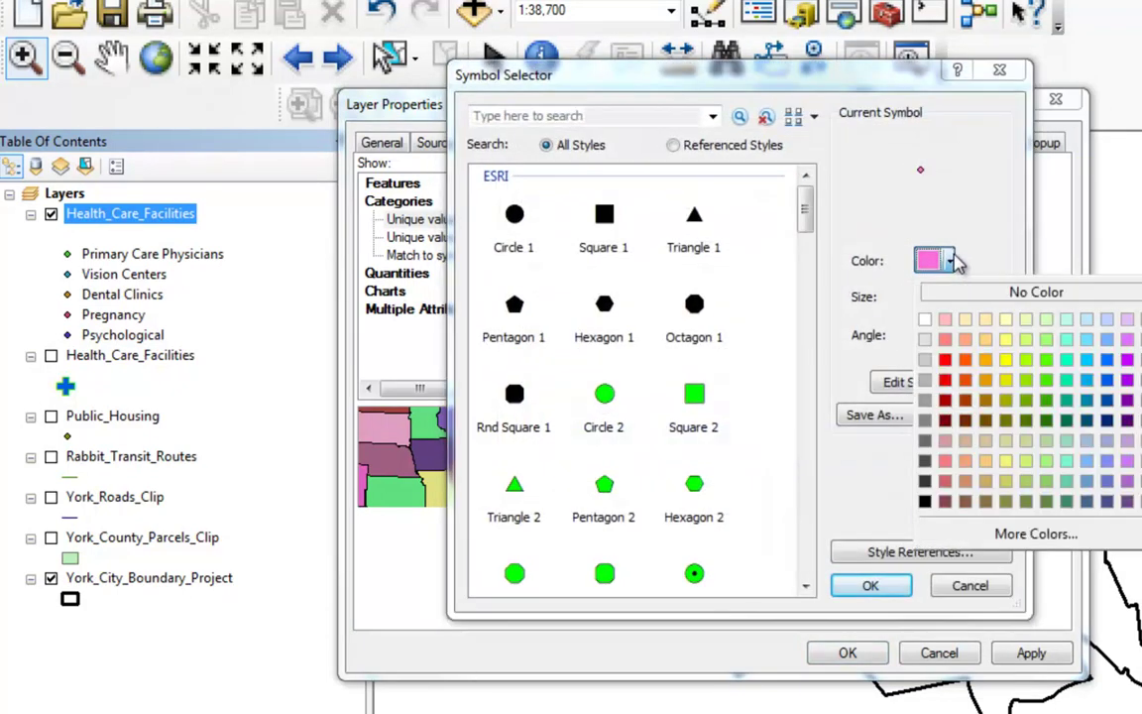
{"action": "left_click", "coordinate": [1127, 381]}
{"action": "left_click", "coordinate": [871, 586]}
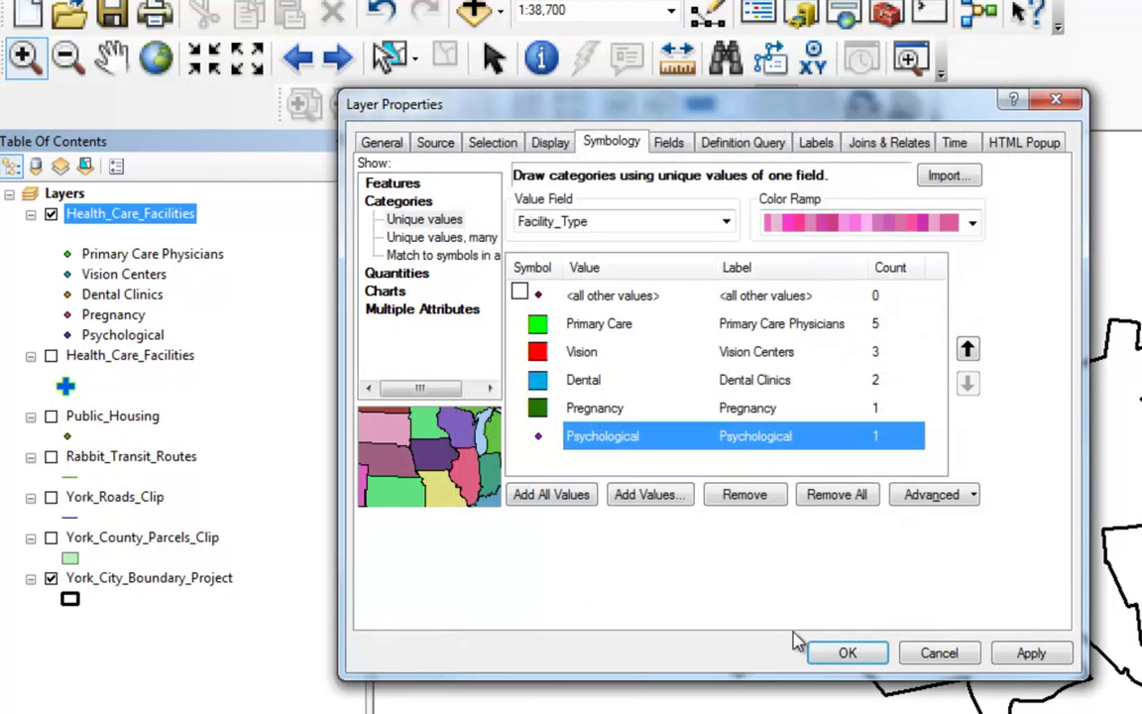
Step: Symbolize the Psychological value with the ESRI Square 2 marker in purple and apply the symbology to the layer
{"action": "double_click", "coordinate": [538, 440]}
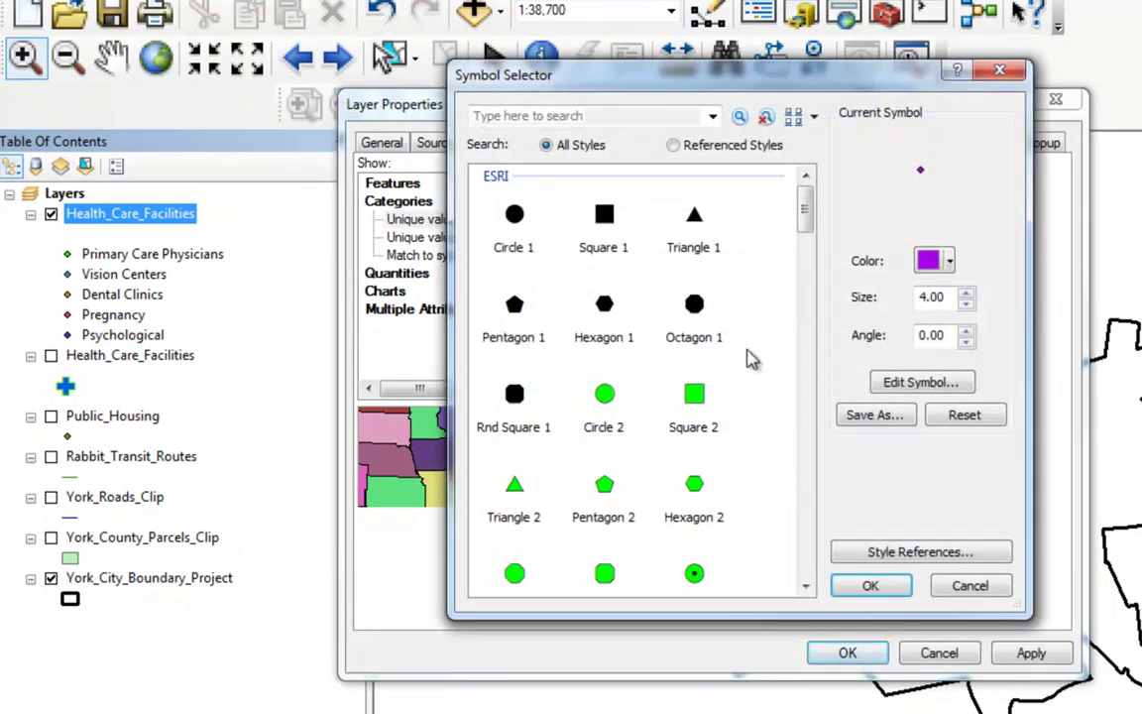
{"action": "left_click", "coordinate": [694, 393]}
{"action": "left_click", "coordinate": [937, 260]}
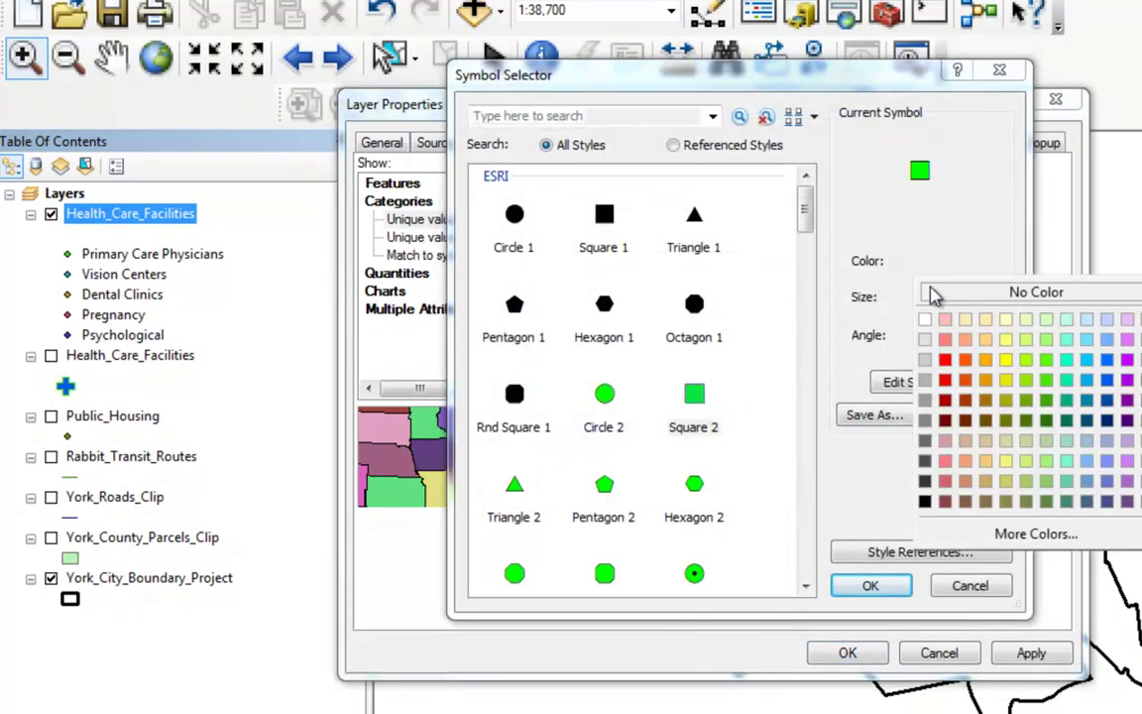
{"action": "left_click", "coordinate": [1128, 381]}
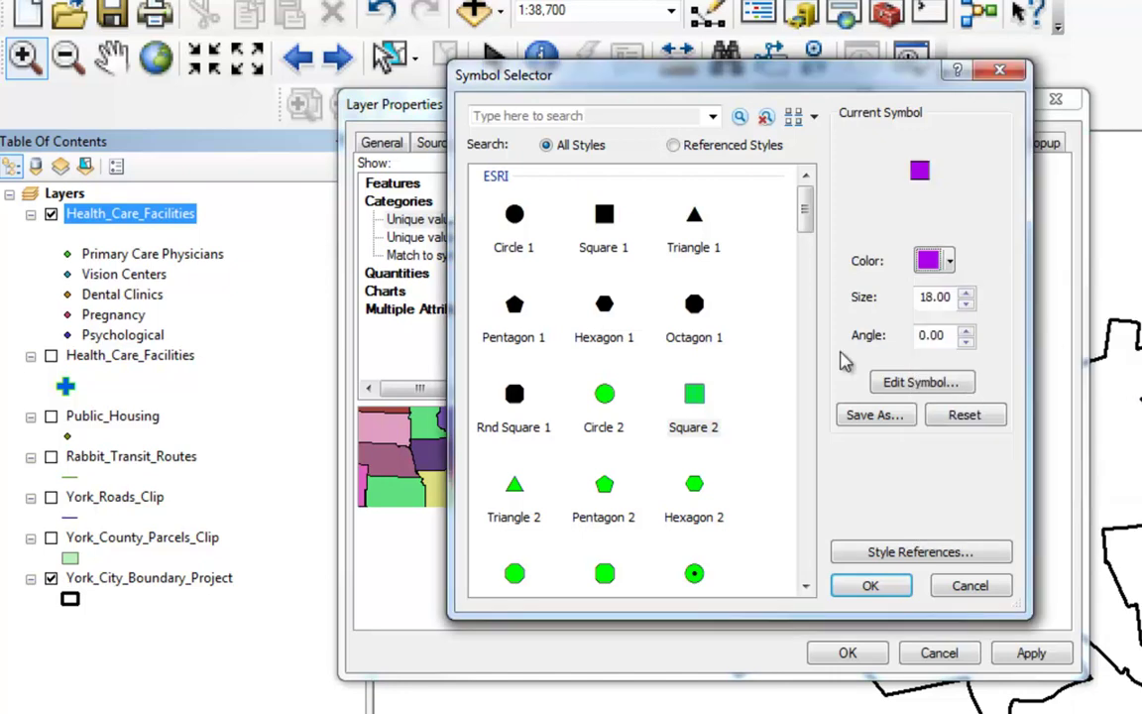
{"action": "left_click", "coordinate": [869, 586]}
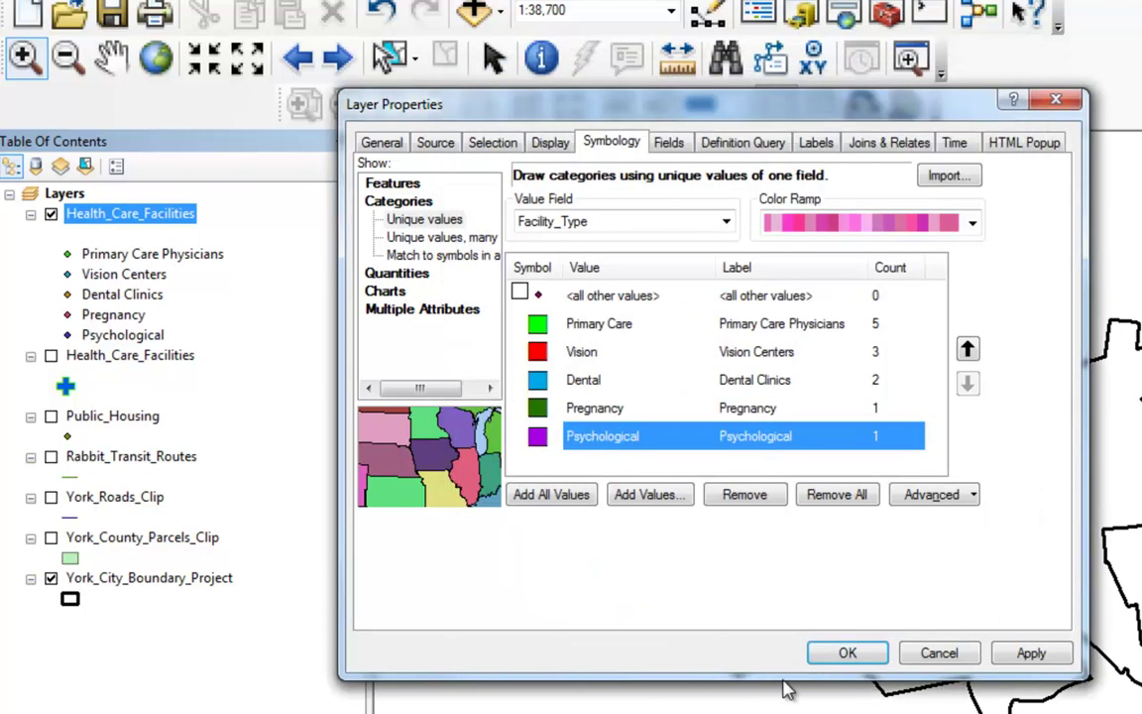
{"action": "left_click", "coordinate": [845, 653]}
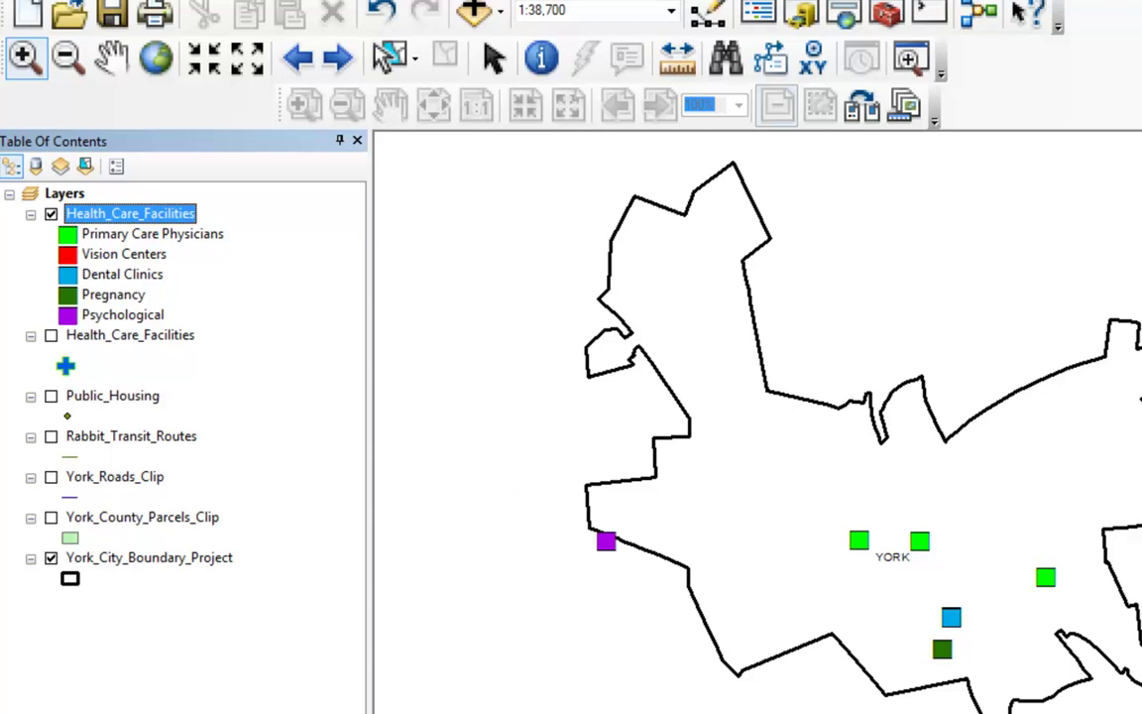
Step: Examine the Dental Clinics marker south of the YORK label up close for overlapping facilities and restore the previous map extent
{"action": "left_click", "coordinate": [24, 58]}
{"action": "left_click_drag", "start_coordinate": [925, 588], "coordinate": [989, 644]}
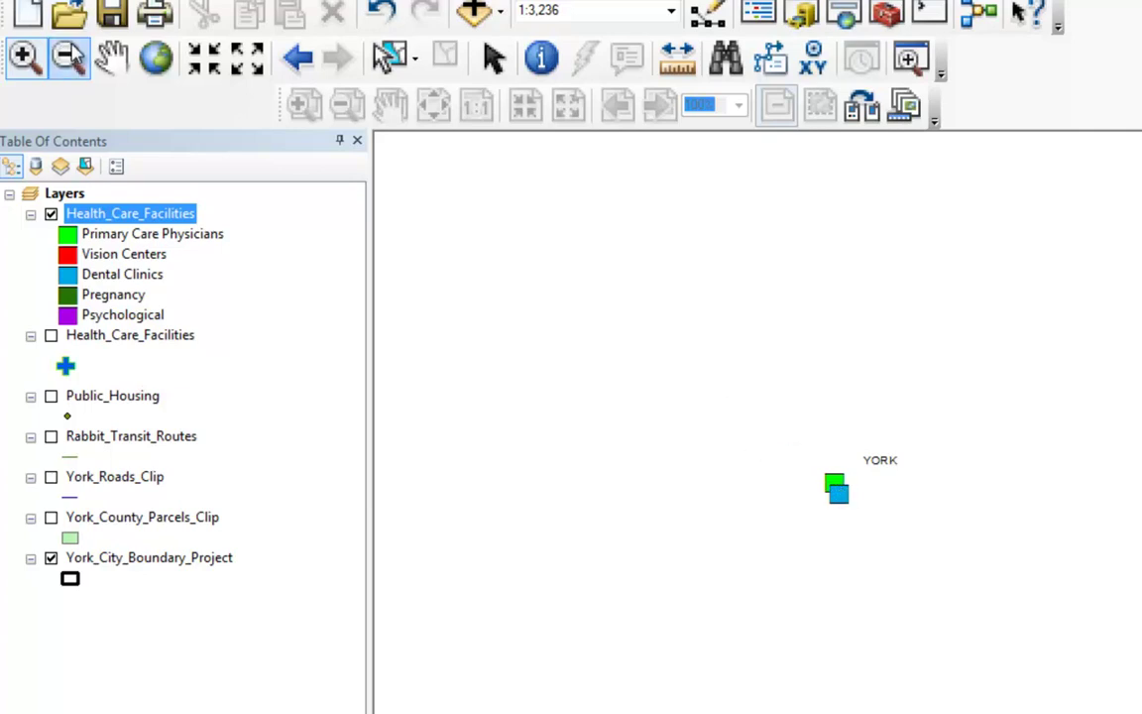
{"action": "left_click", "coordinate": [67, 57]}
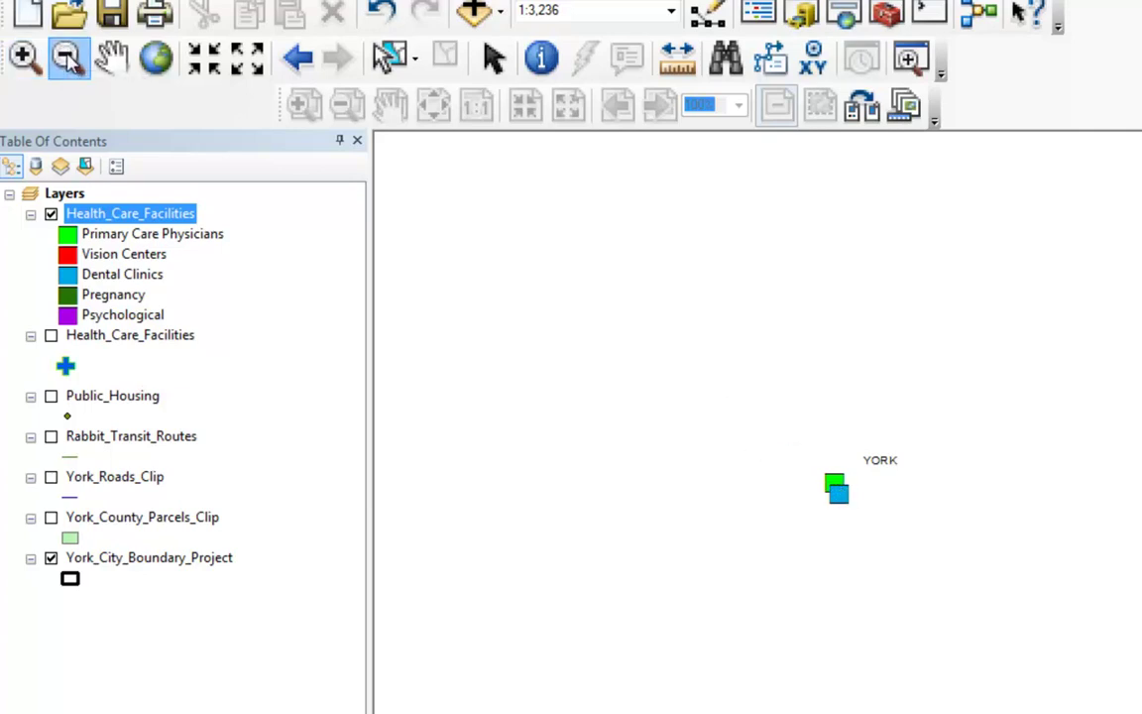
{"action": "left_click", "coordinate": [297, 57]}
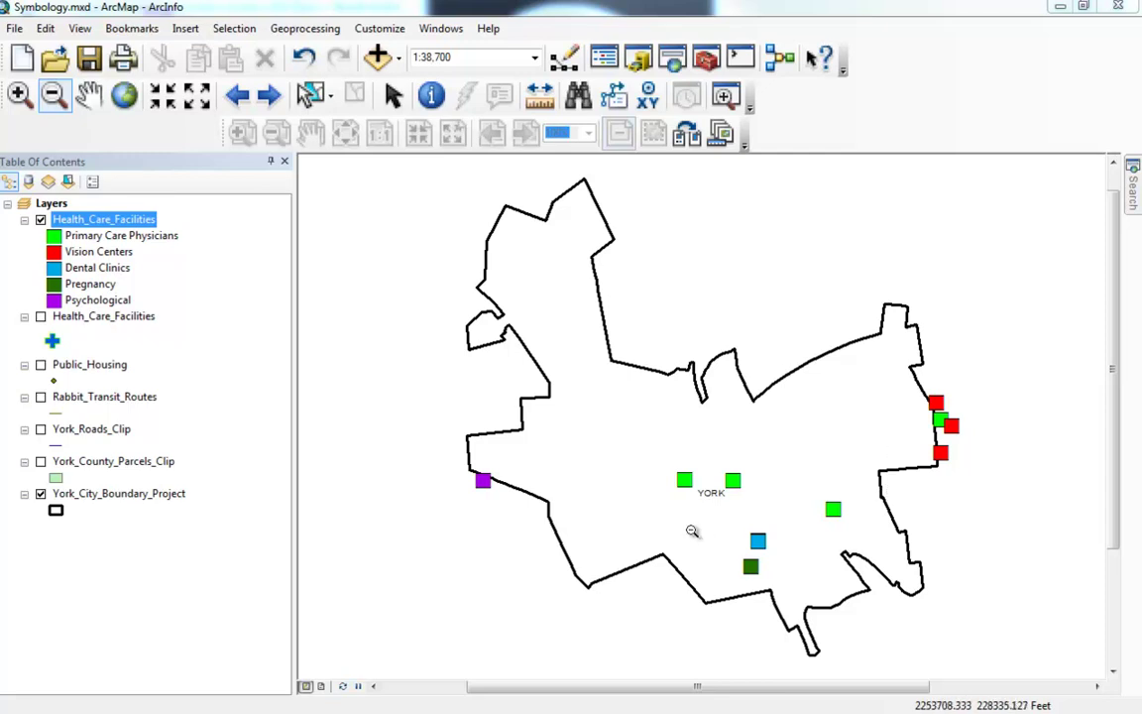
Step: Save the classified Health_Care_Facilities layer as the layer file "Health_Care_Facilities by facility type.lyr" in the Symbology folder
{"action": "right_click", "coordinate": [70, 221]}
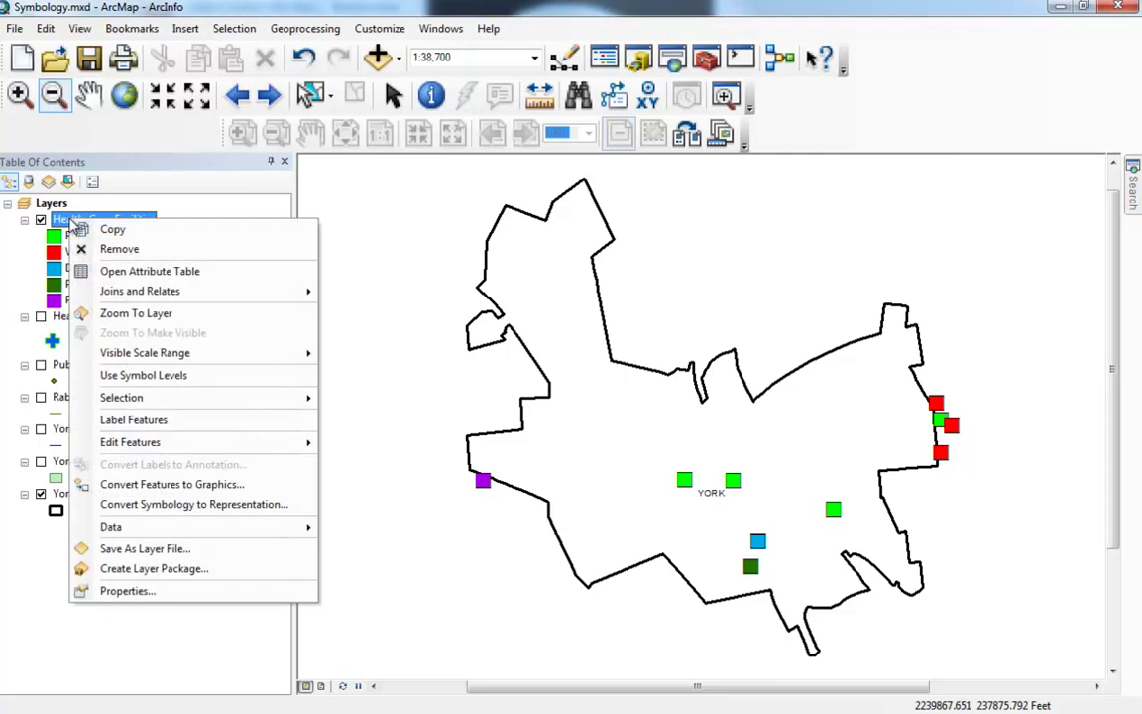
{"action": "left_click", "coordinate": [164, 557]}
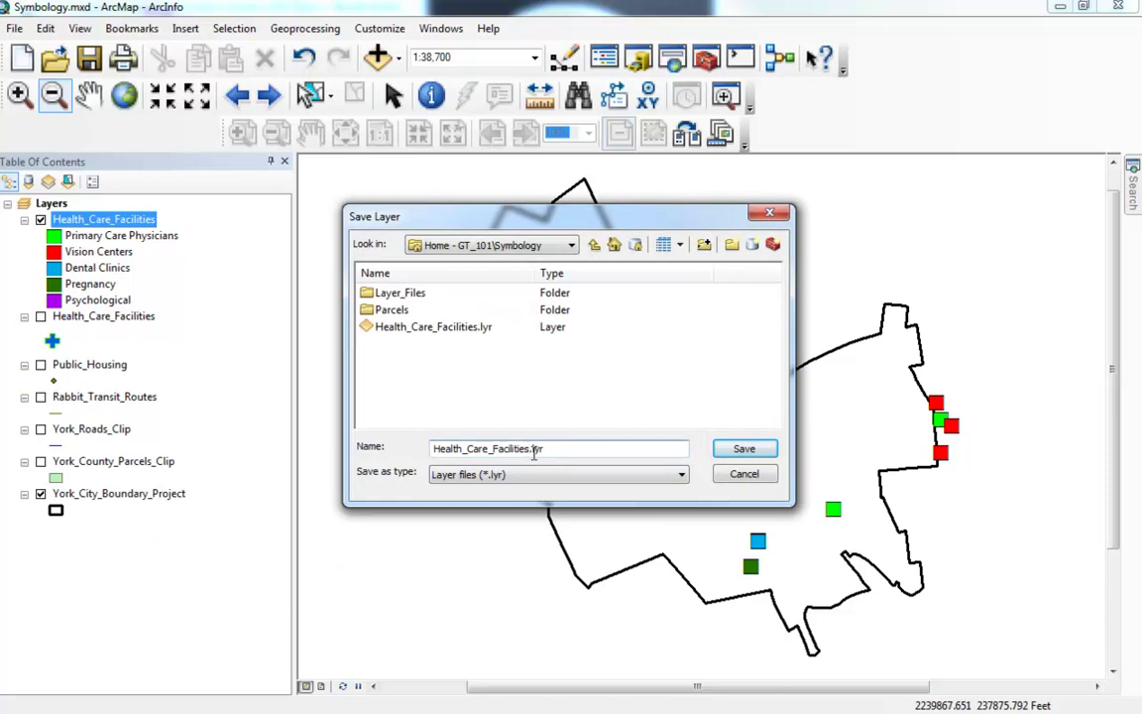
{"action": "type", "text": "by facility type"}
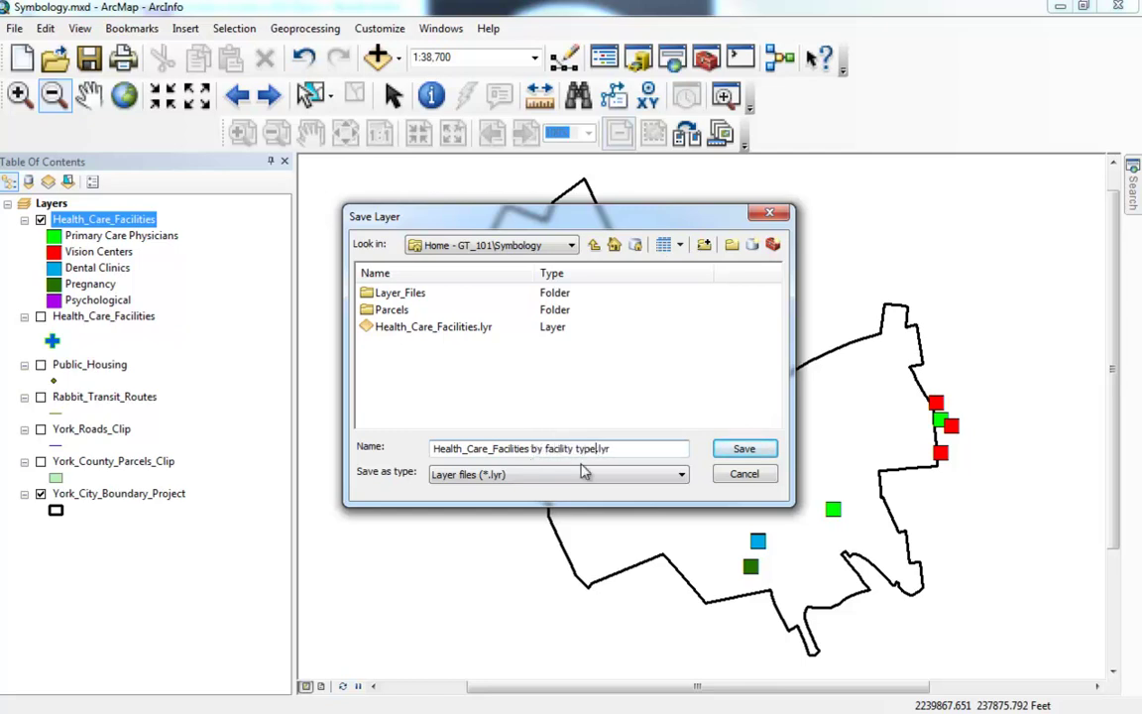
{"action": "left_click", "coordinate": [742, 452]}
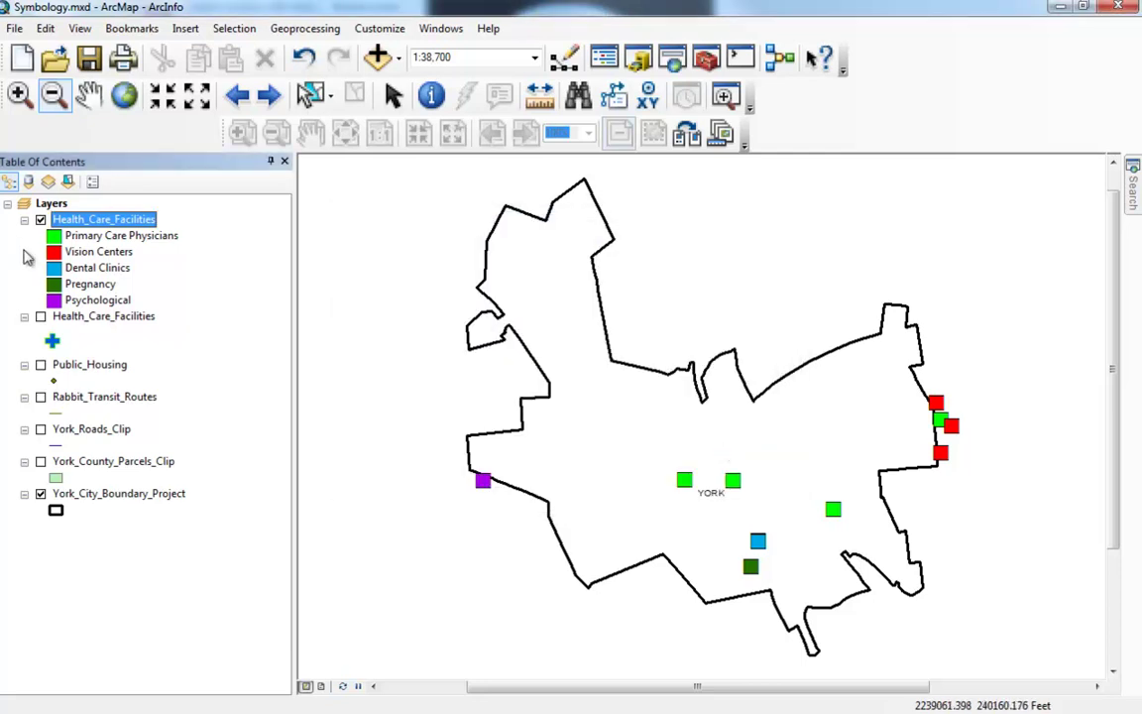
Step: Remove the classified Health_Care_Facilities layer and add it back from "Health_Care_Facilities by facility type.lyr"
{"action": "right_click", "coordinate": [103, 220]}
{"action": "left_click", "coordinate": [149, 250]}
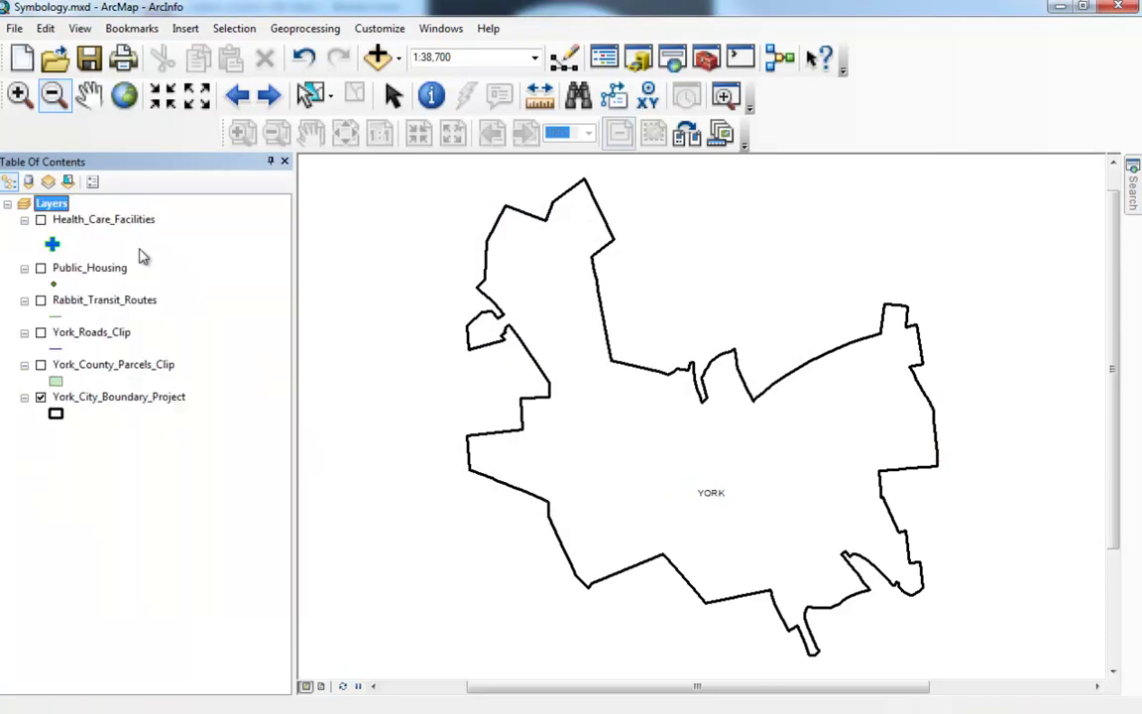
{"action": "left_click", "coordinate": [377, 58]}
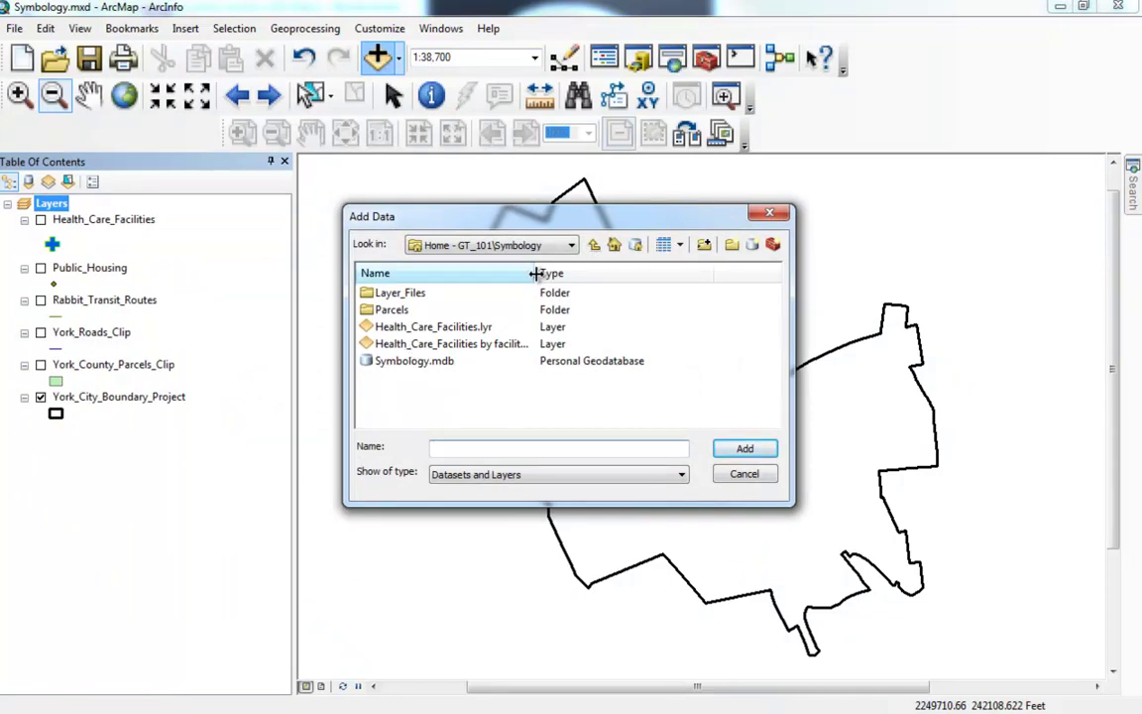
{"action": "left_click_drag", "start_coordinate": [536, 274], "coordinate": [644, 277]}
{"action": "left_click", "coordinate": [501, 344]}
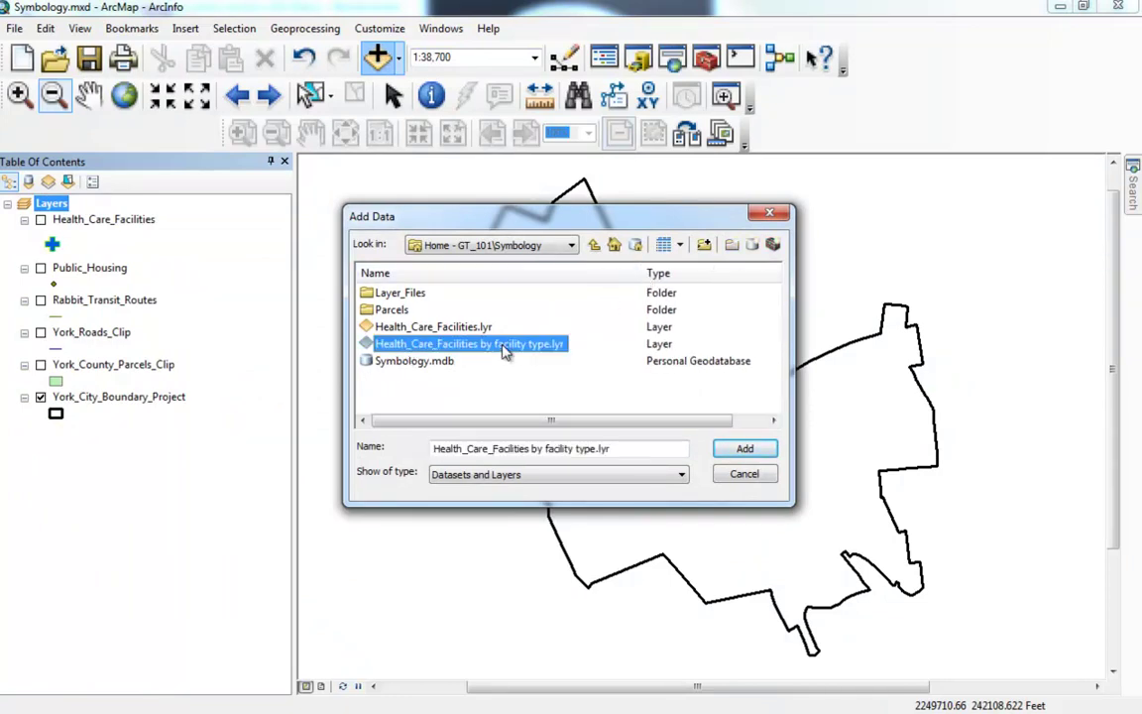
{"action": "left_click", "coordinate": [742, 449]}
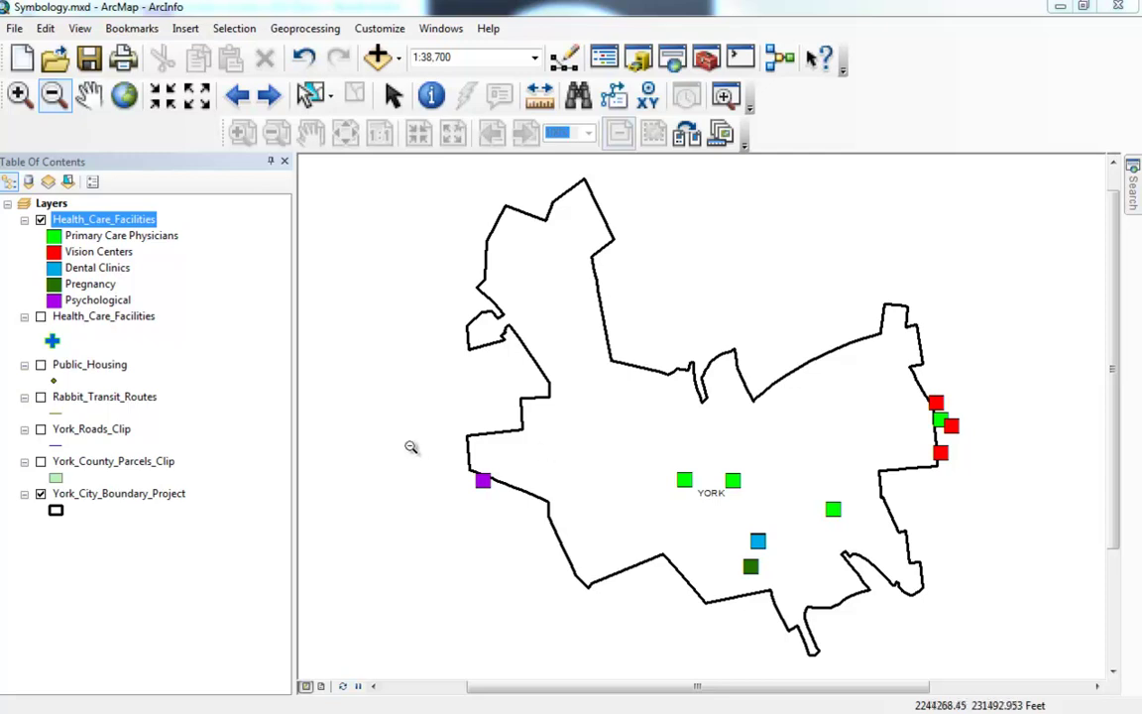
Step: Hide the classified Health_Care_Facilities layer and show the Rabbit_Transit_Routes layer
{"action": "left_click", "coordinate": [41, 220]}
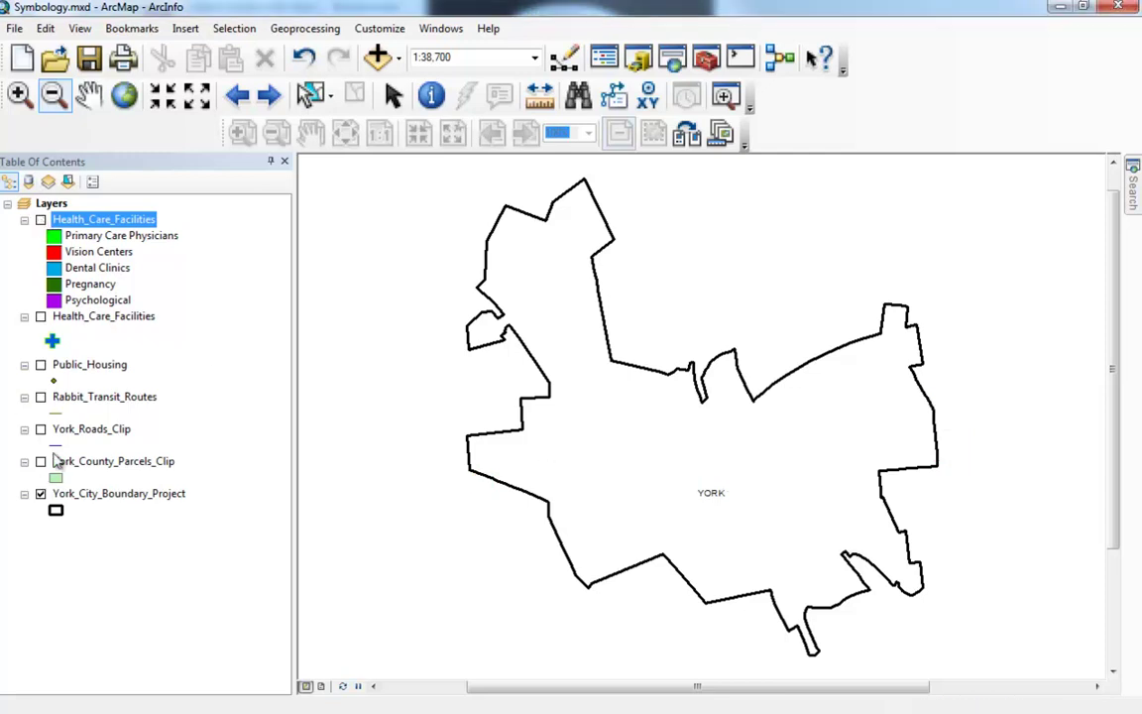
{"action": "left_click", "coordinate": [41, 397]}
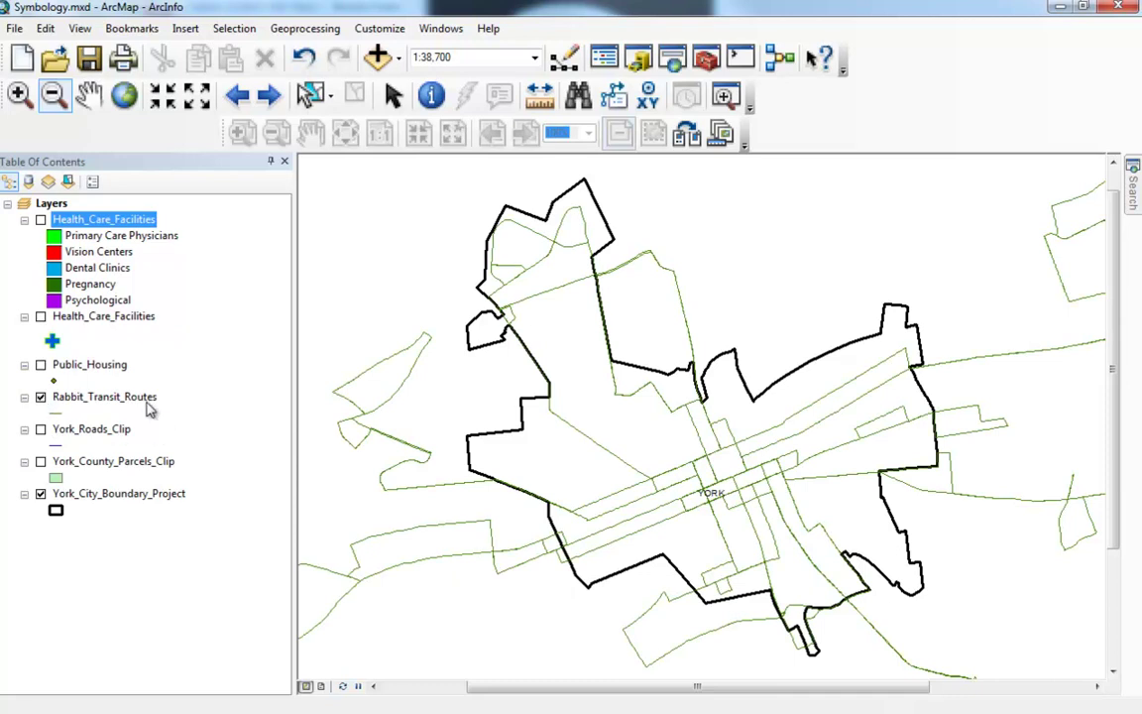
Step: Examine the Route_Code field in the attribute table of Rabbit_Transit_Routes and close the table
{"action": "right_click", "coordinate": [87, 402]}
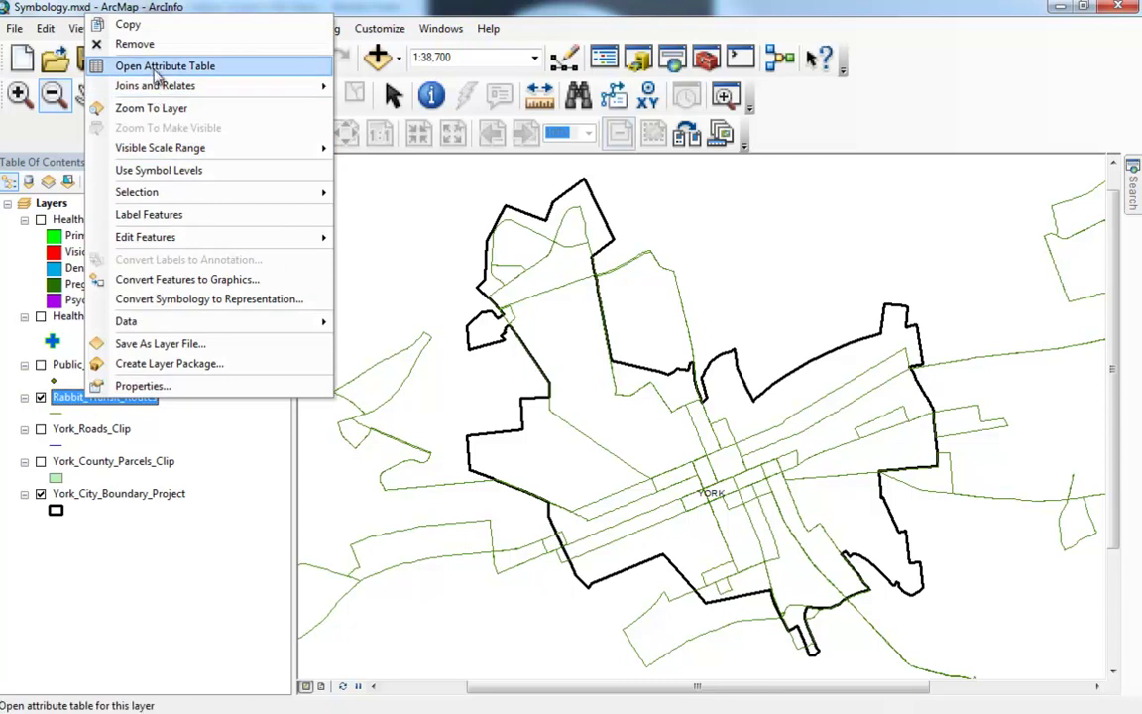
{"action": "left_click", "coordinate": [156, 67]}
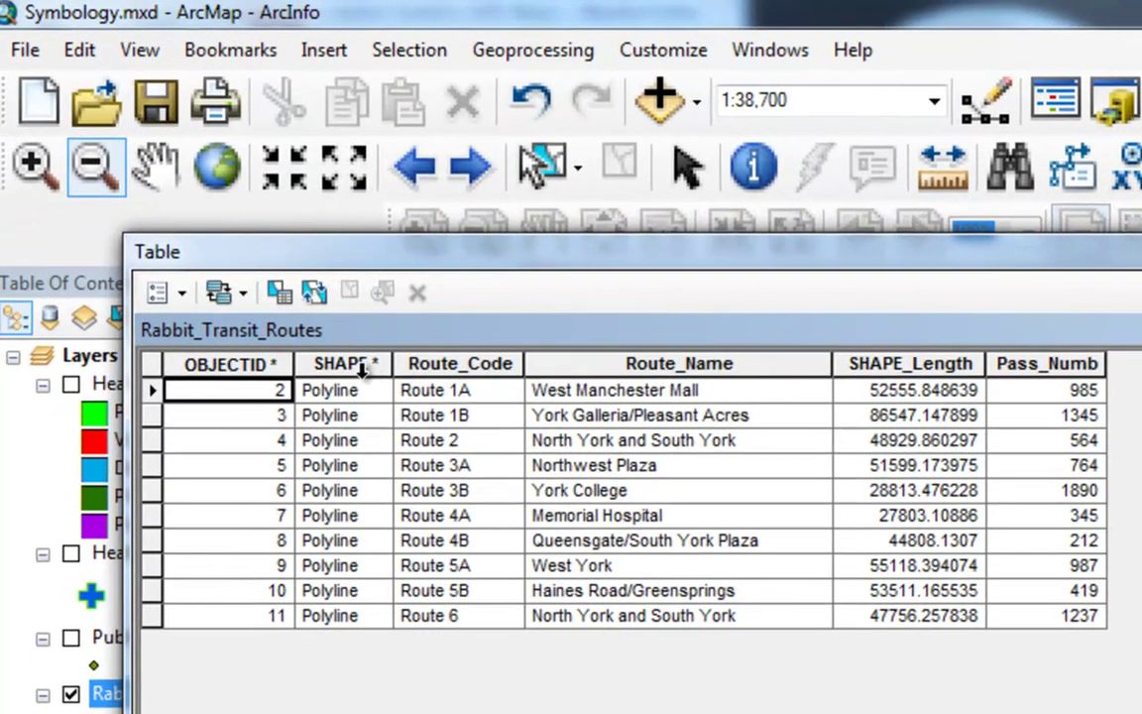
{"action": "left_click", "coordinate": [431, 369]}
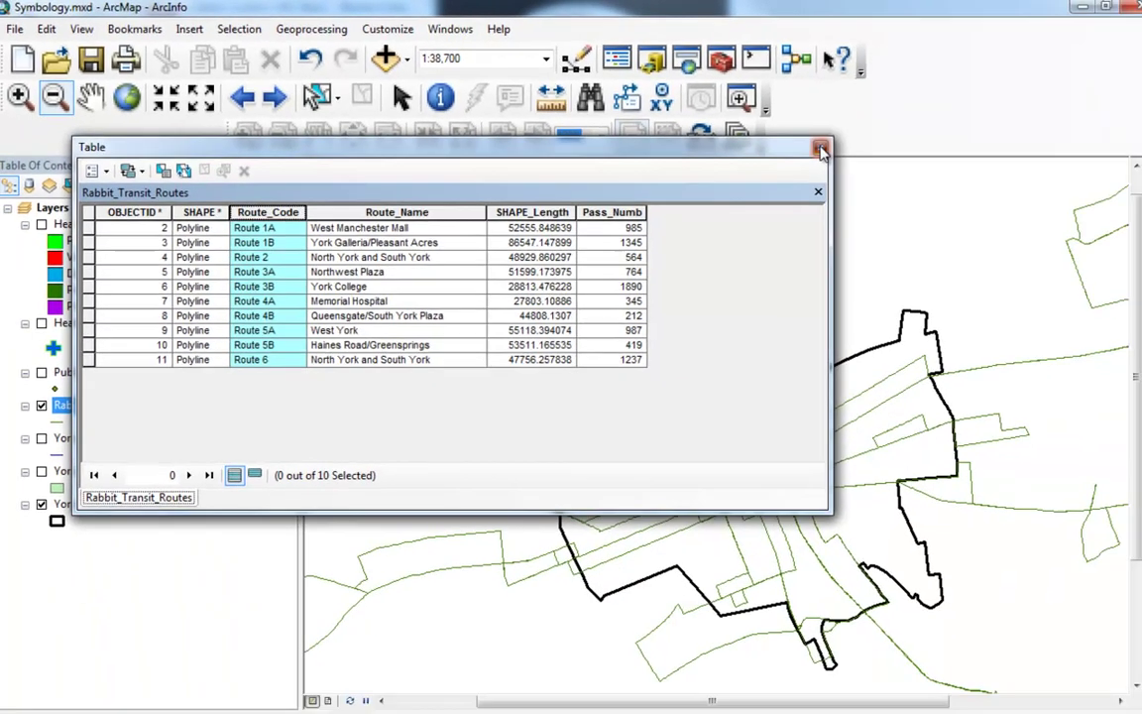
{"action": "left_click", "coordinate": [821, 148]}
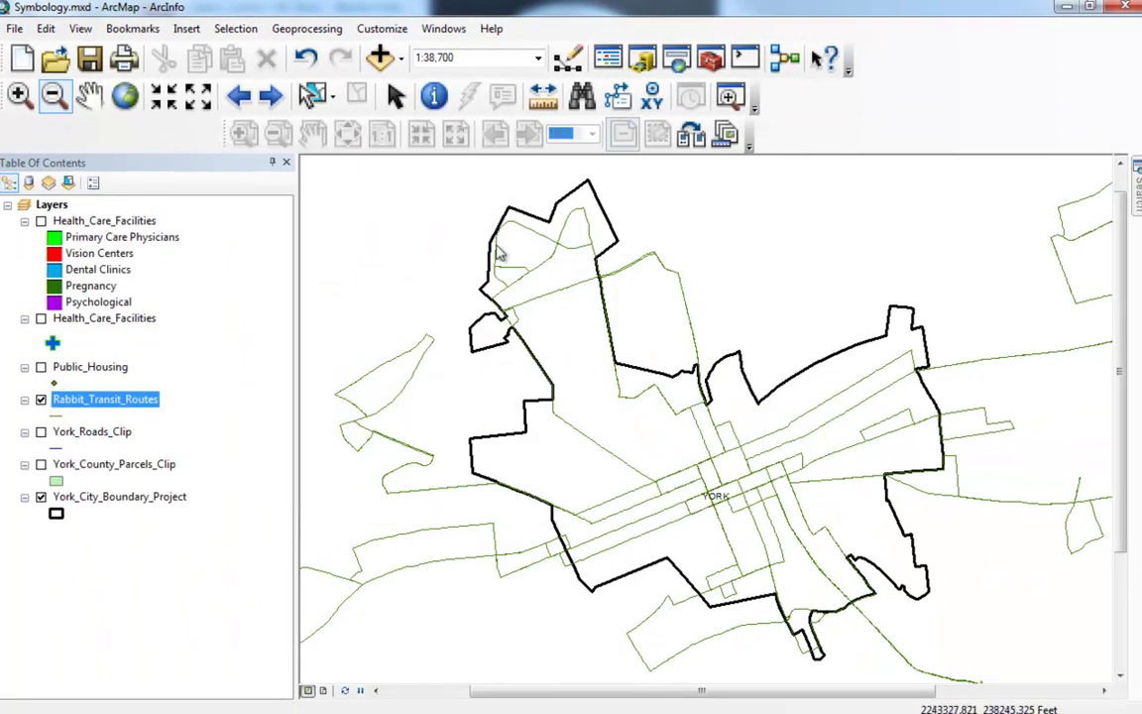
Step: Classify Rabbit_Transit_Routes by unique values of the Route_Code field, adding all values, and review the listed routes
{"action": "double_click", "coordinate": [82, 406]}
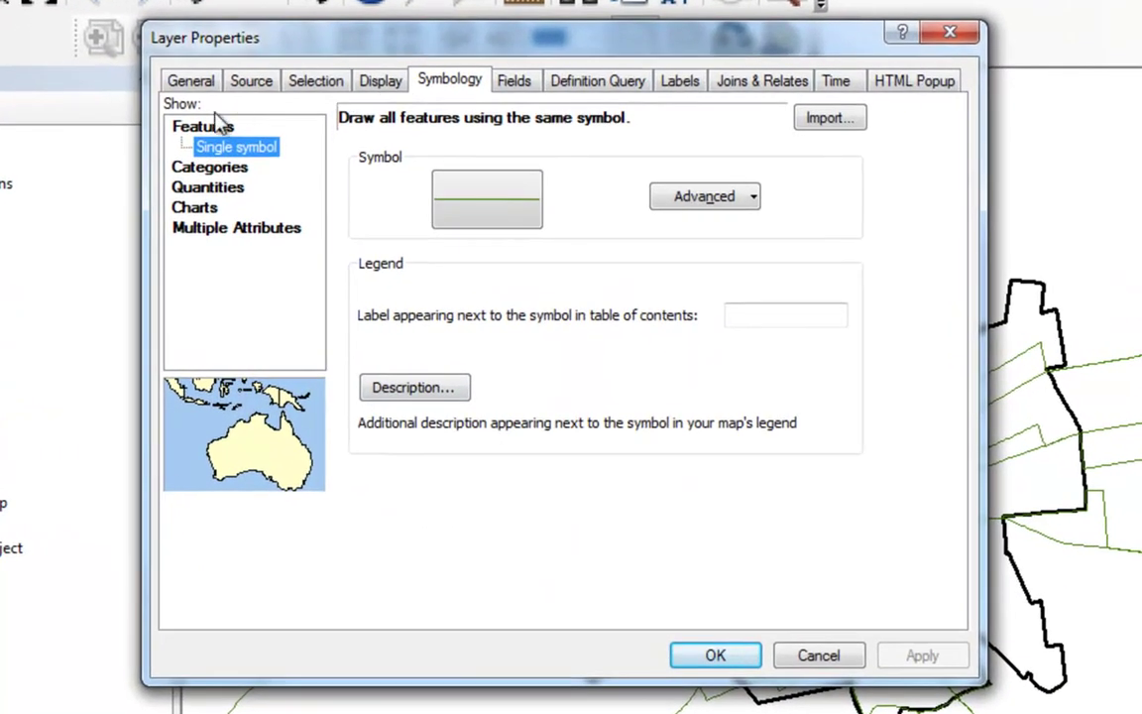
{"action": "left_click", "coordinate": [222, 178]}
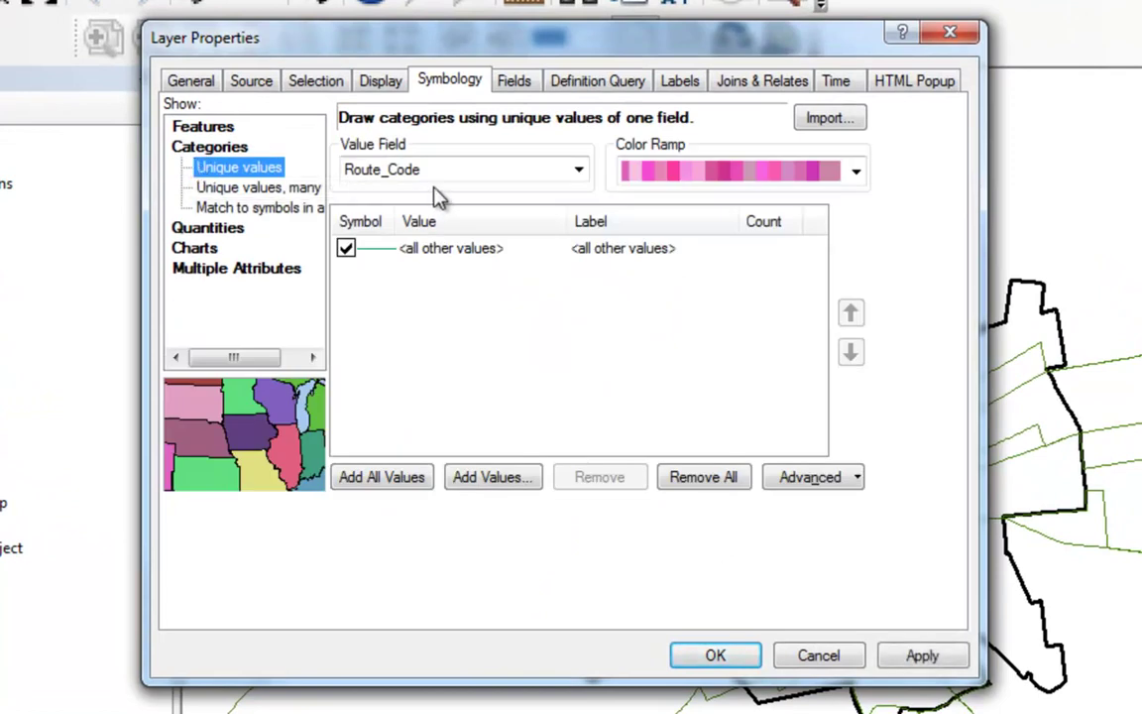
{"action": "left_click", "coordinate": [578, 169]}
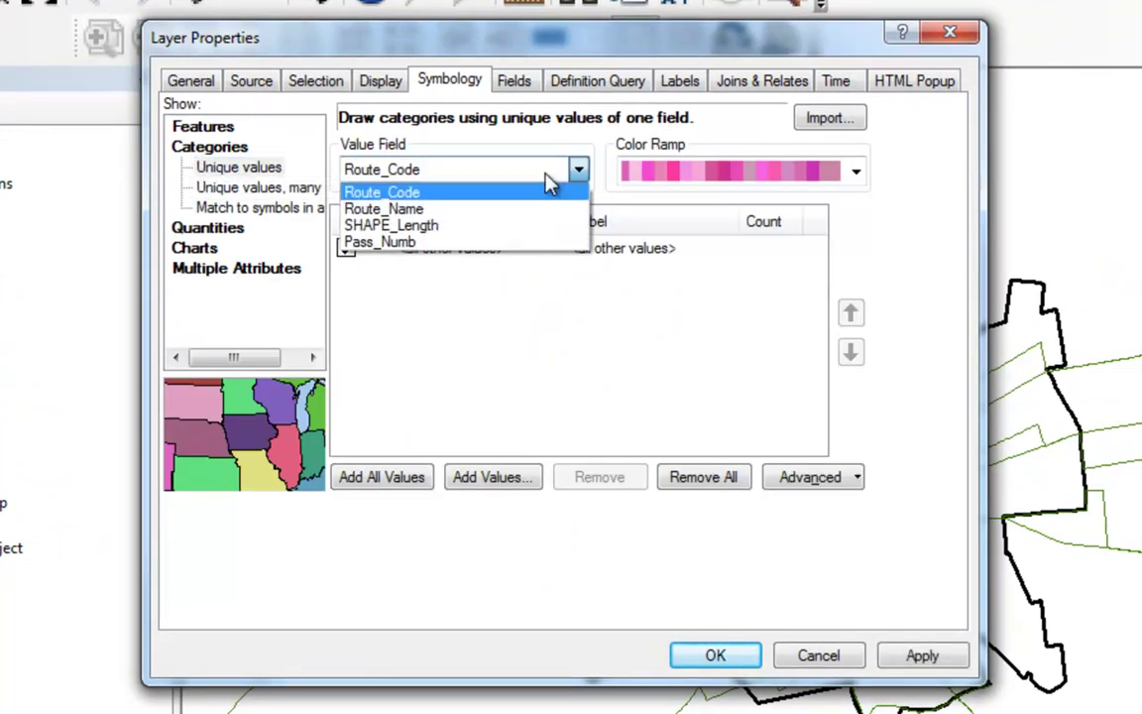
{"action": "left_click", "coordinate": [416, 194]}
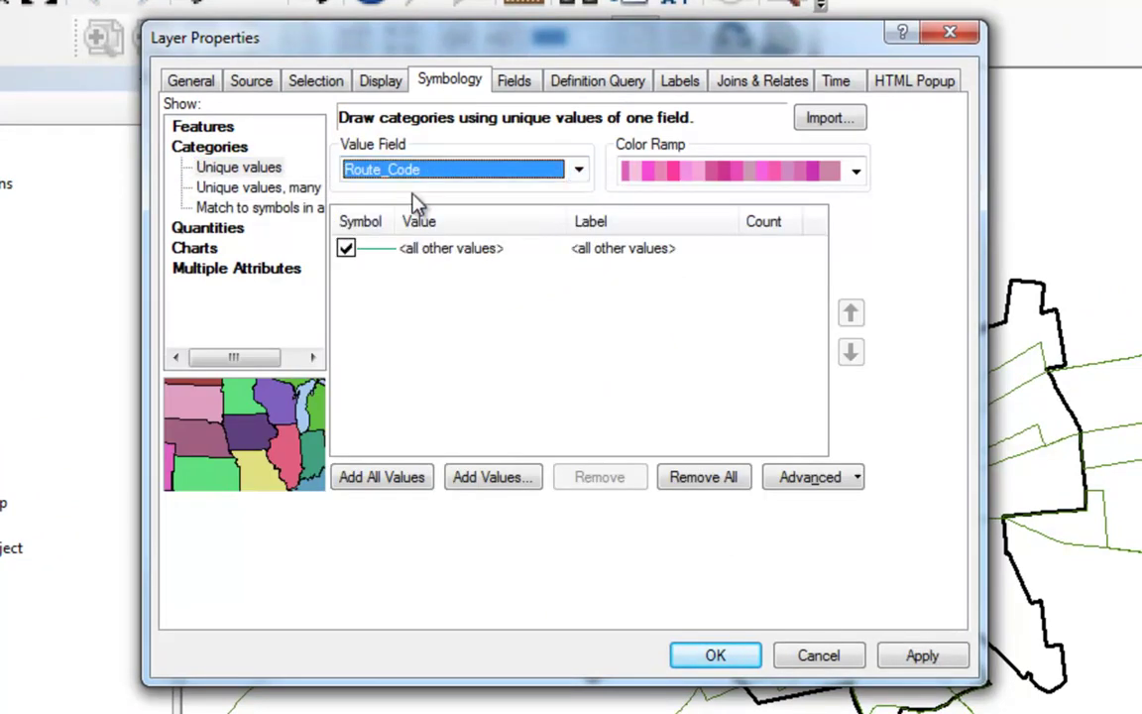
{"action": "left_click", "coordinate": [382, 477]}
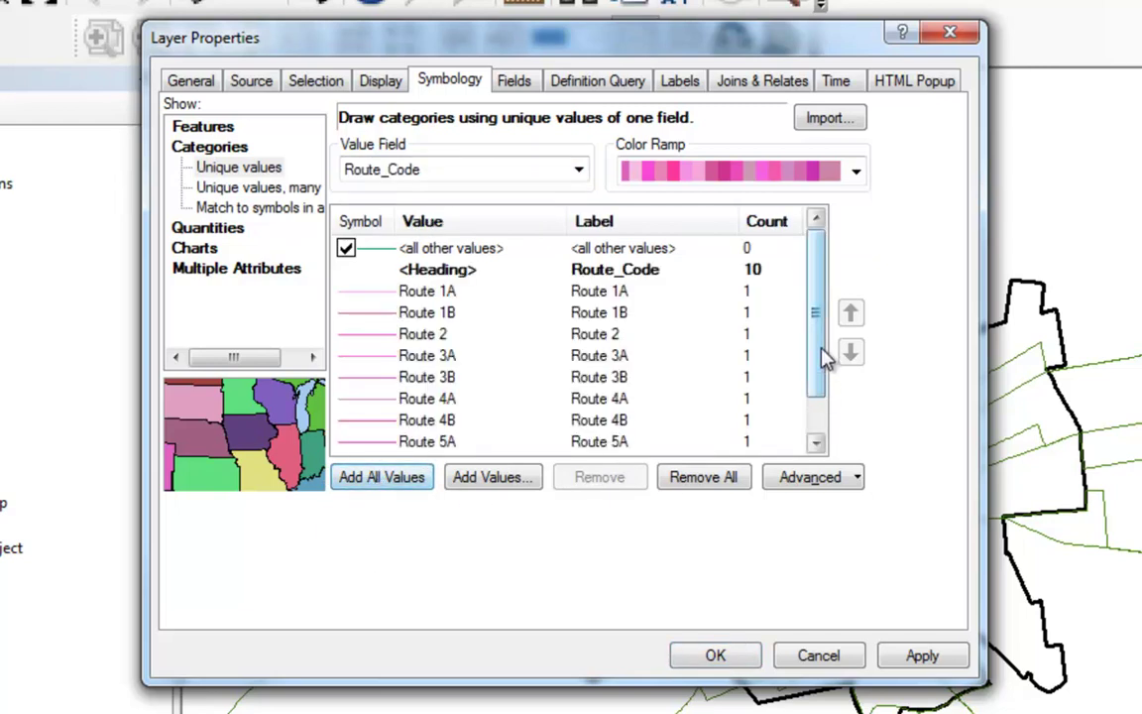
{"action": "left_click", "coordinate": [816, 441]}
{"action": "left_click", "coordinate": [816, 441]}
{"action": "left_click_drag", "start_coordinate": [819, 384], "coordinate": [816, 305]}
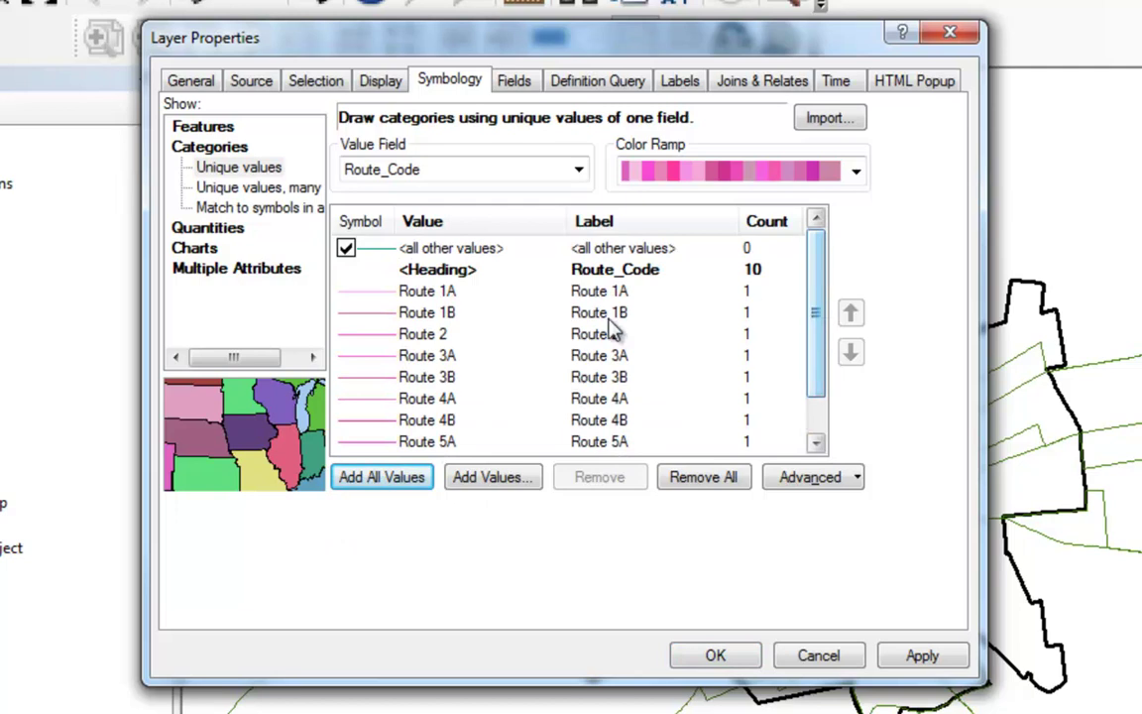
Step: Apply the first multicolored color ramp to the Route_Code categories
{"action": "left_click", "coordinate": [856, 175]}
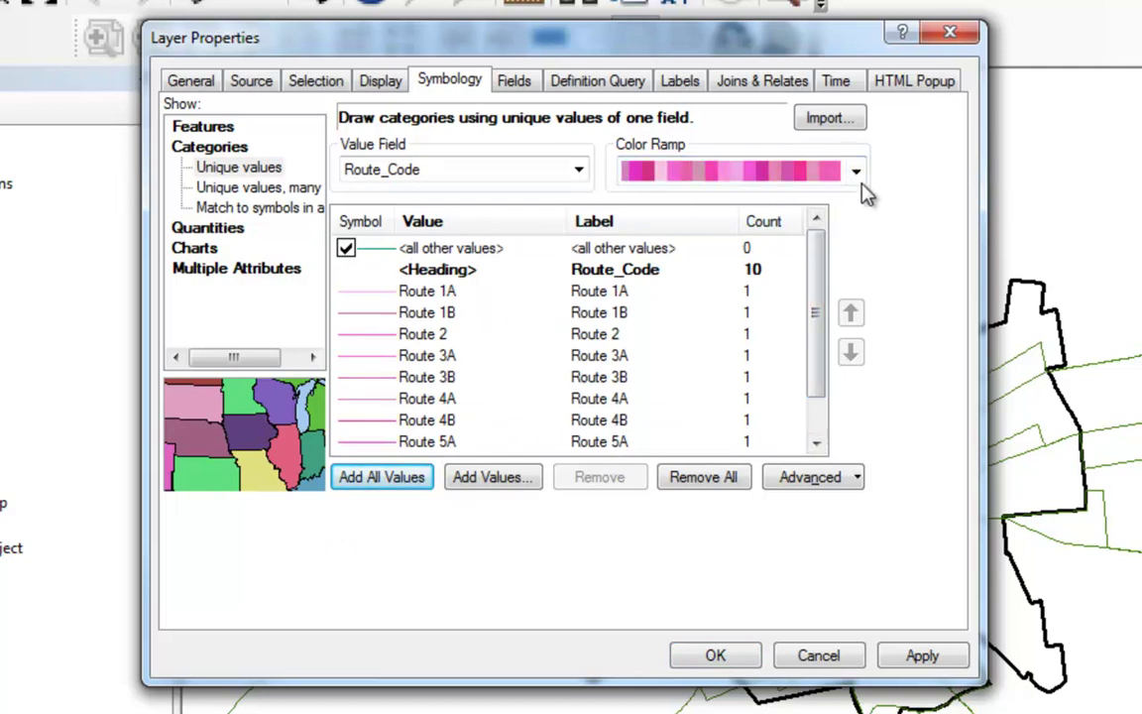
{"action": "left_click", "coordinate": [856, 175]}
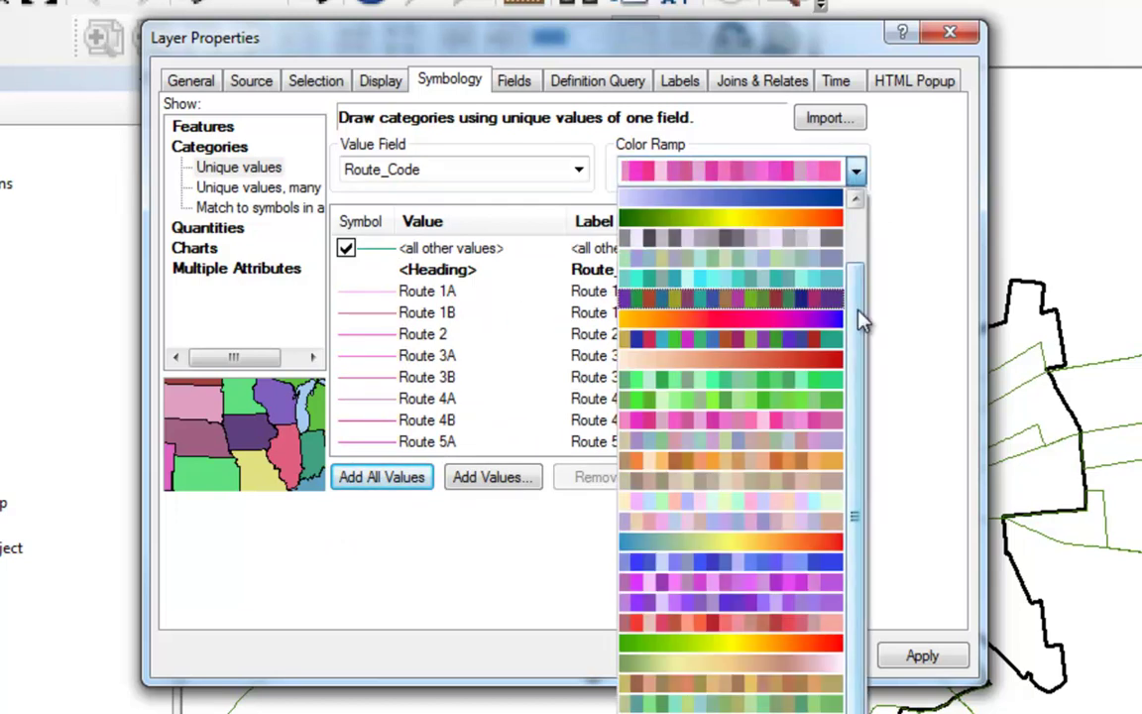
{"action": "left_click_drag", "start_coordinate": [861, 318], "coordinate": [862, 171]}
{"action": "left_click", "coordinate": [776, 198]}
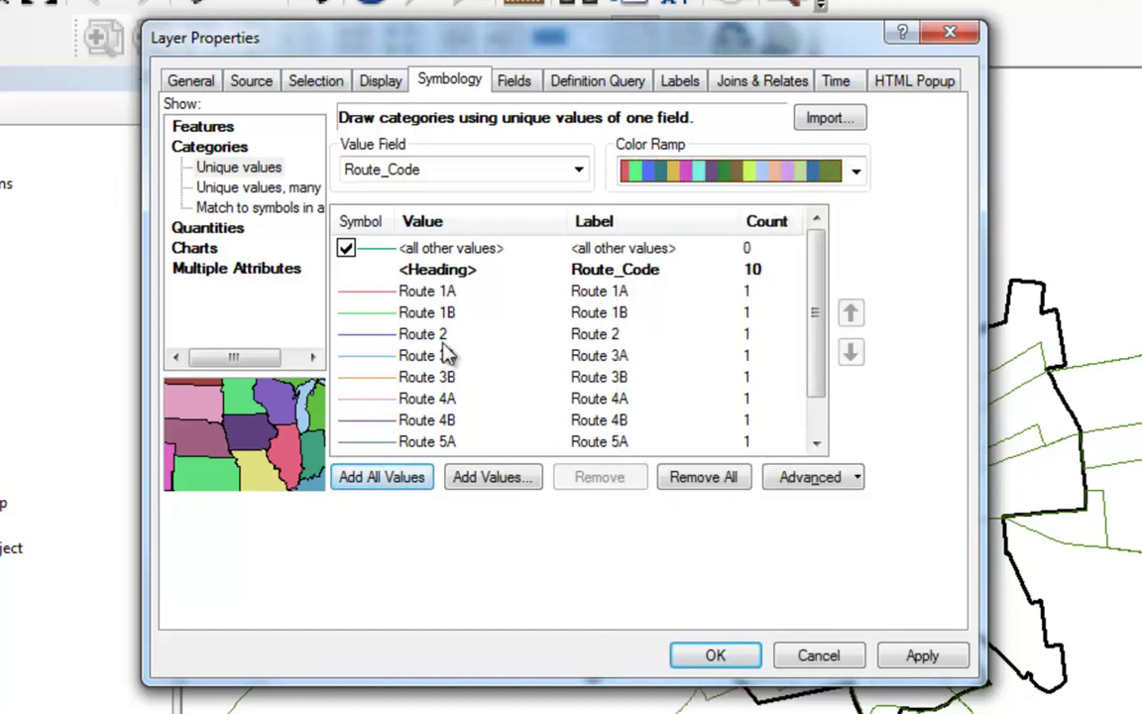
Step: Symbolize the Route 1A value with the ESRI Highway line symbol in its default red
{"action": "double_click", "coordinate": [369, 291]}
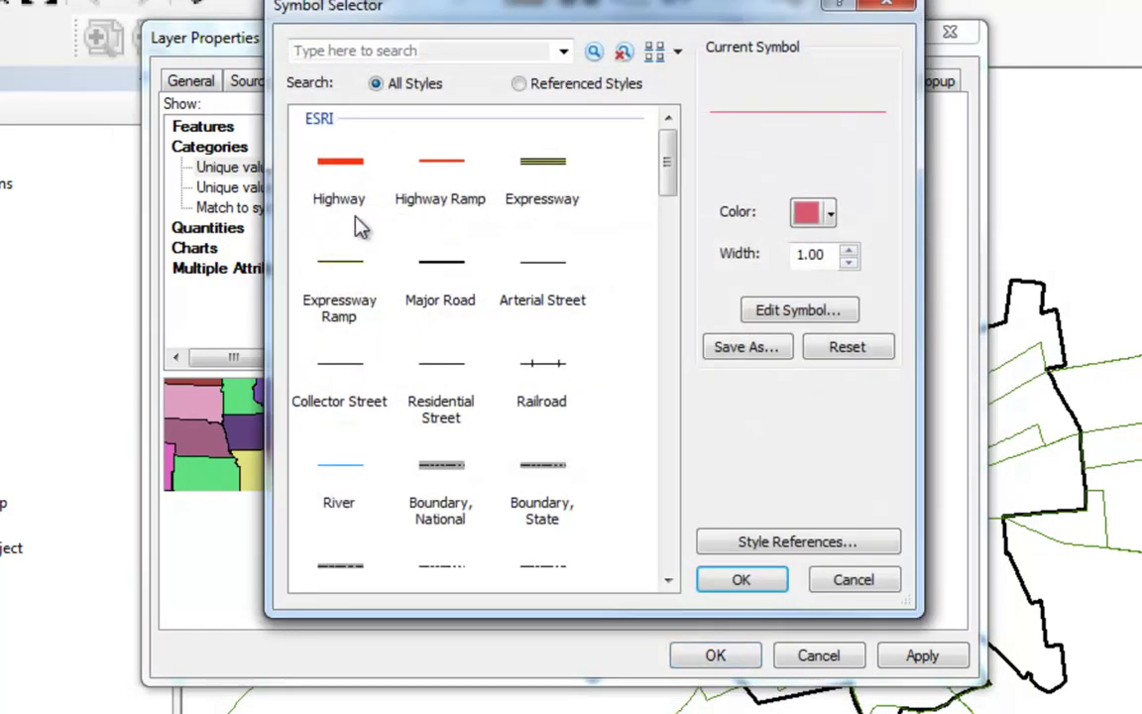
{"action": "left_click", "coordinate": [347, 174]}
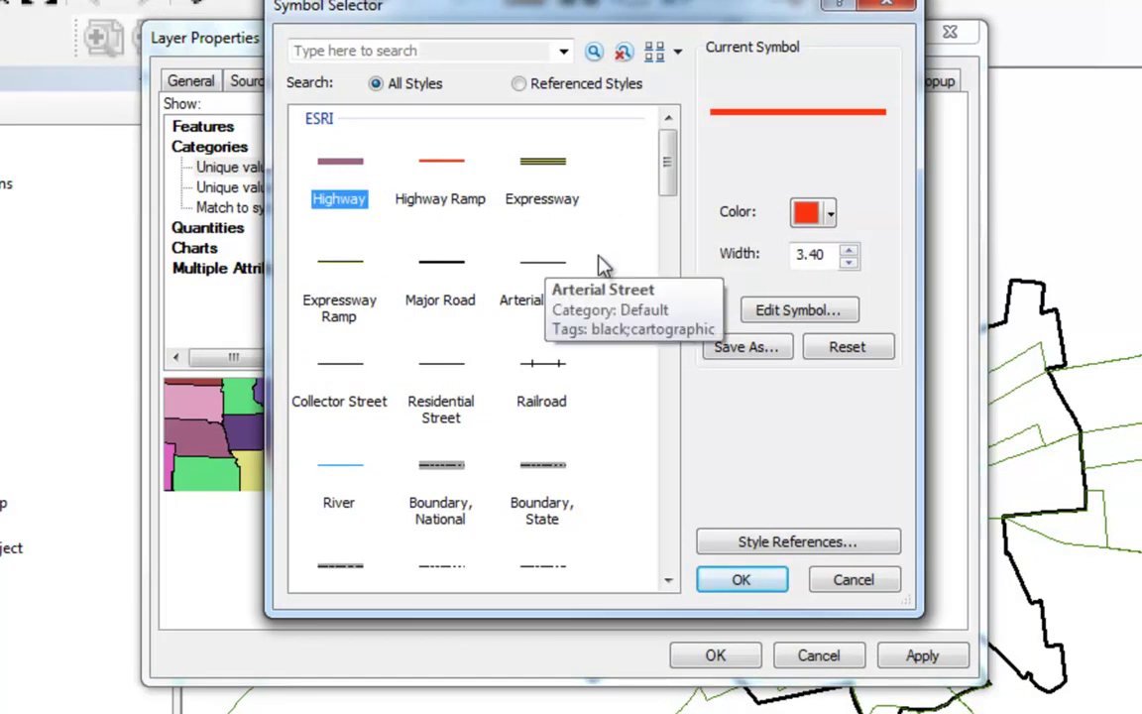
{"action": "left_click", "coordinate": [738, 582]}
Step: Symbolize the Route 1B value with the ESRI Highway line symbol colored bright light blue
{"action": "double_click", "coordinate": [365, 314]}
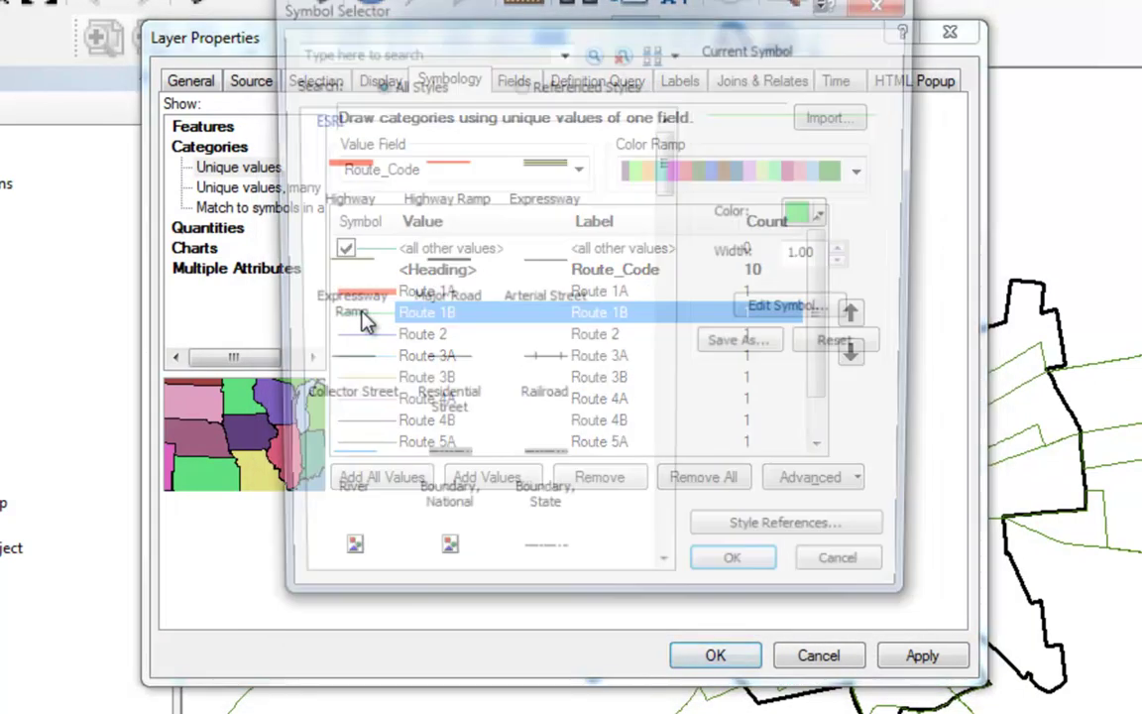
{"action": "left_click", "coordinate": [349, 173]}
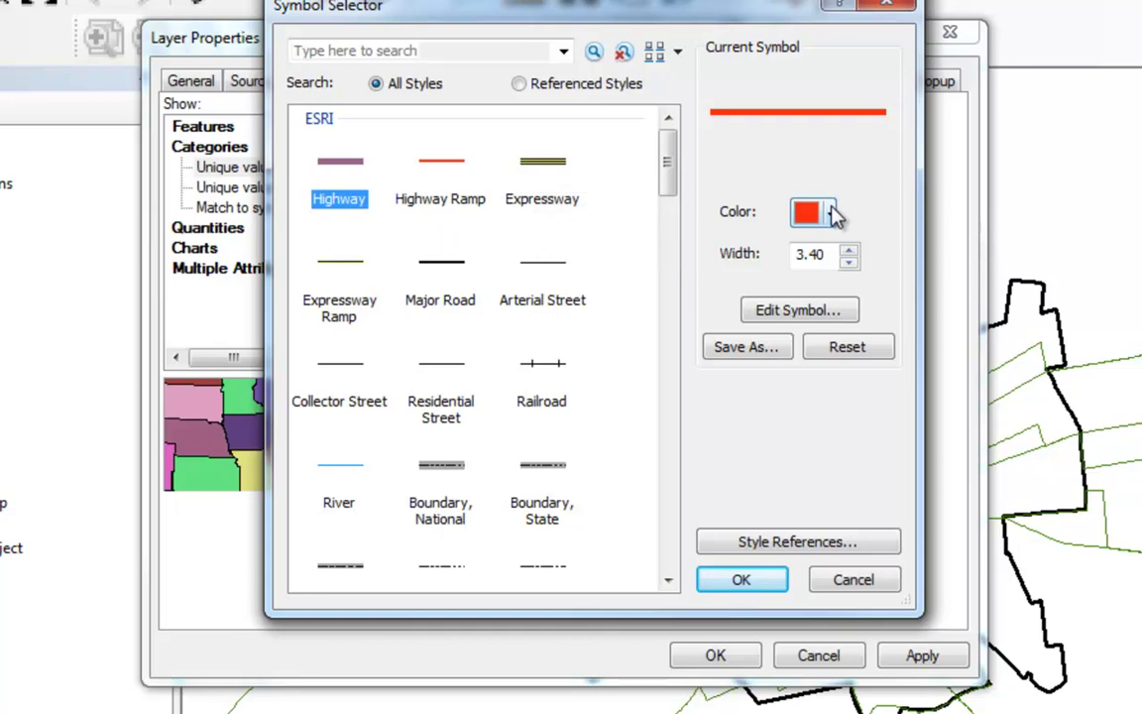
{"action": "left_click", "coordinate": [830, 214]}
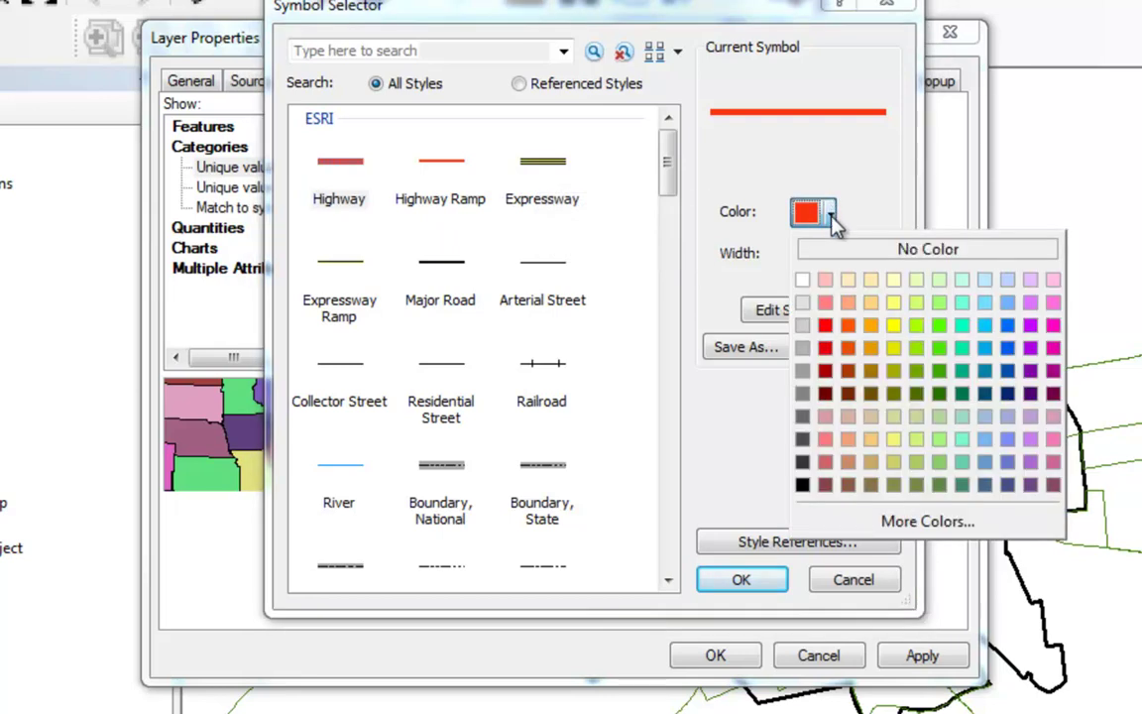
{"action": "left_click", "coordinate": [987, 330]}
{"action": "left_click", "coordinate": [741, 583]}
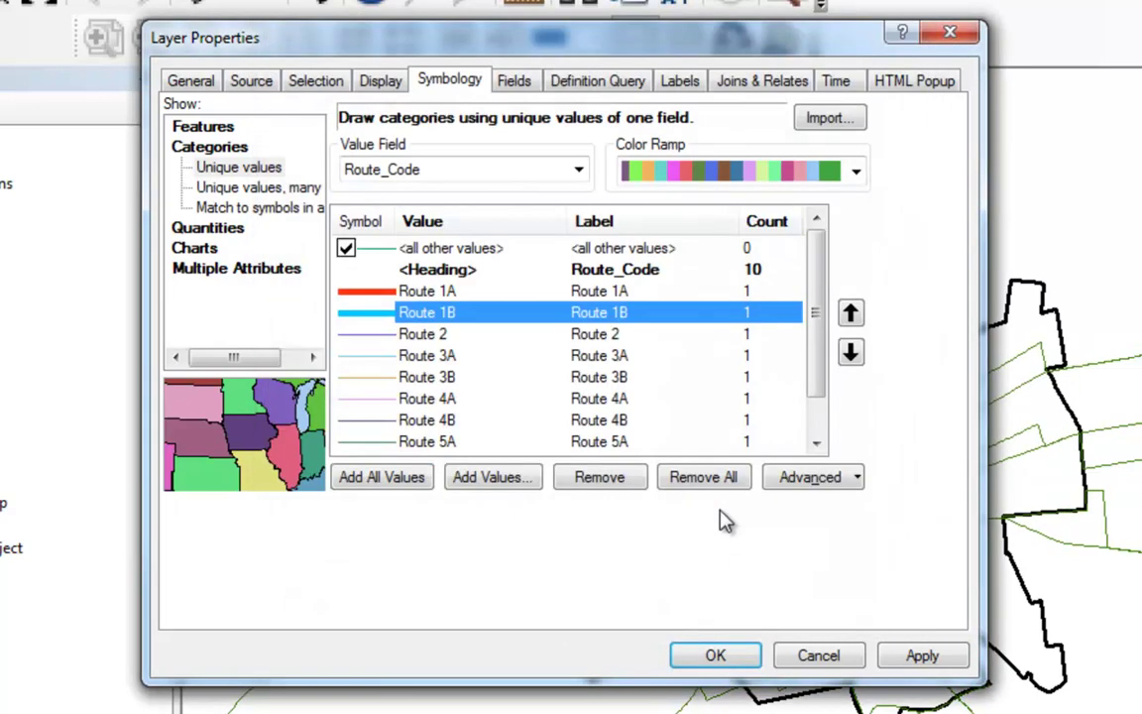
Step: Symbolize the Route 2 value with the ESRI Highway line symbol colored green
{"action": "double_click", "coordinate": [371, 335]}
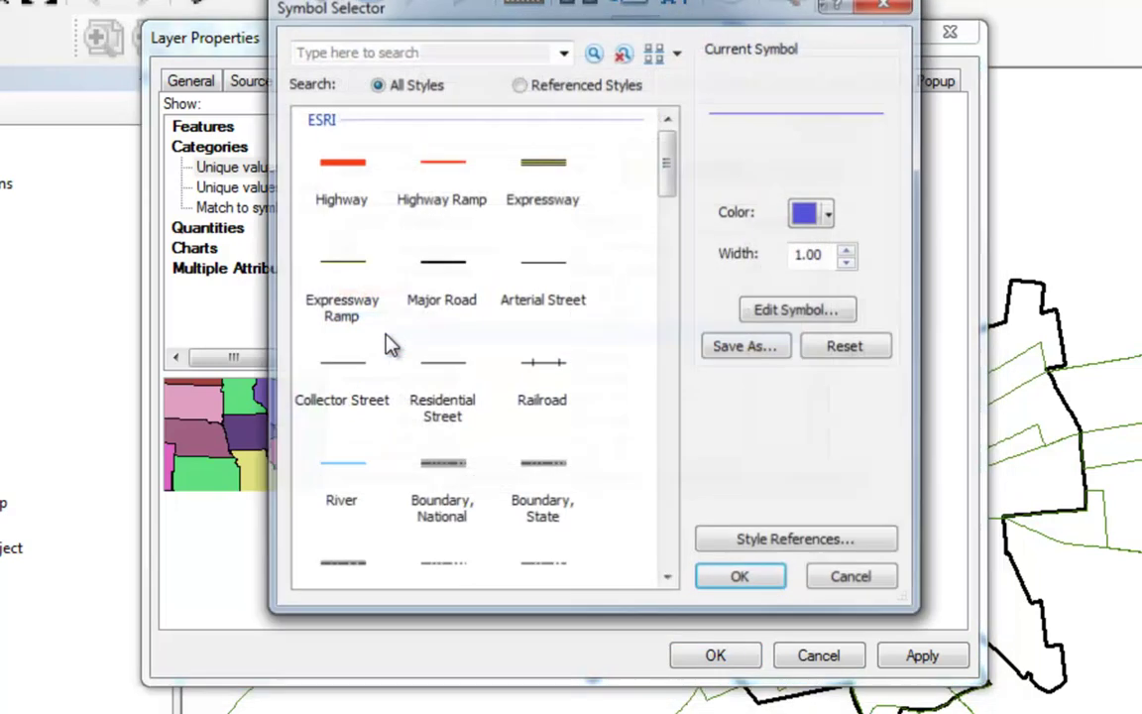
{"action": "left_click", "coordinate": [332, 169]}
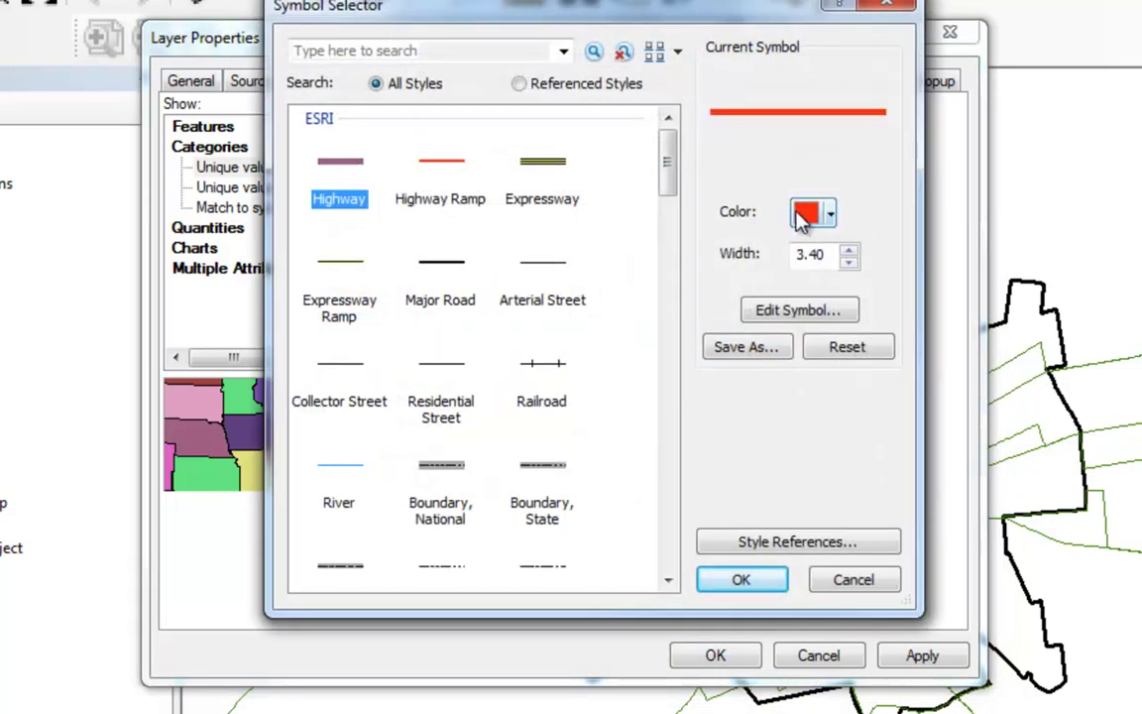
{"action": "left_click", "coordinate": [830, 213]}
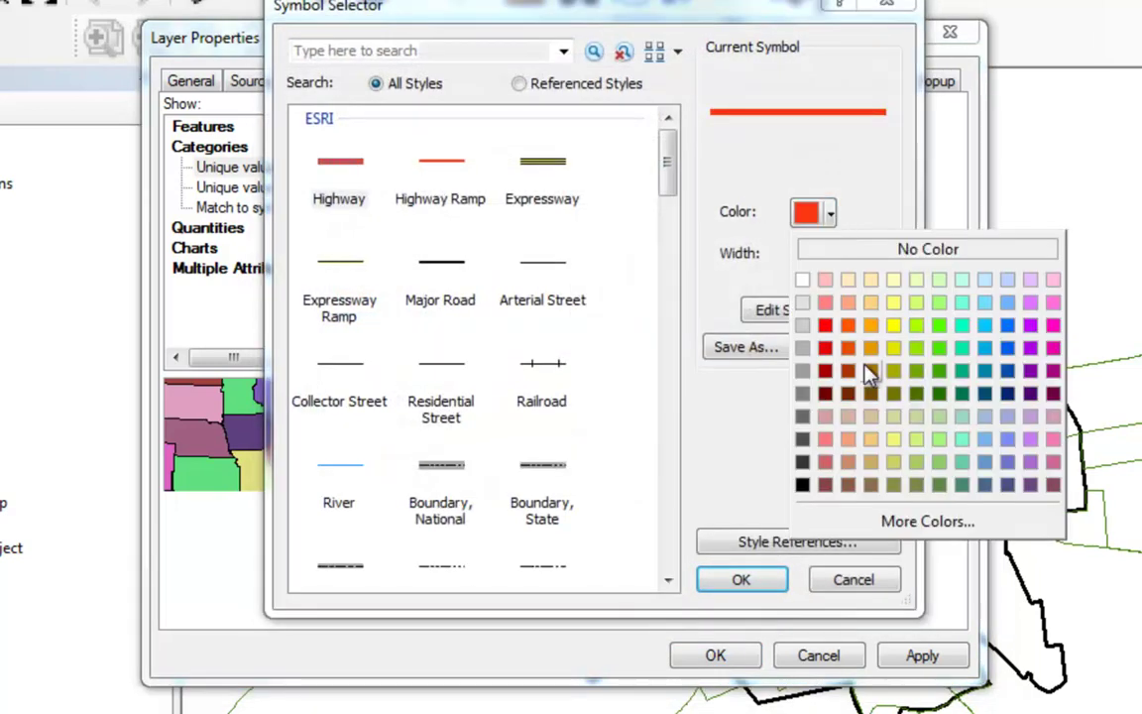
{"action": "left_click", "coordinate": [939, 348]}
{"action": "left_click", "coordinate": [739, 580]}
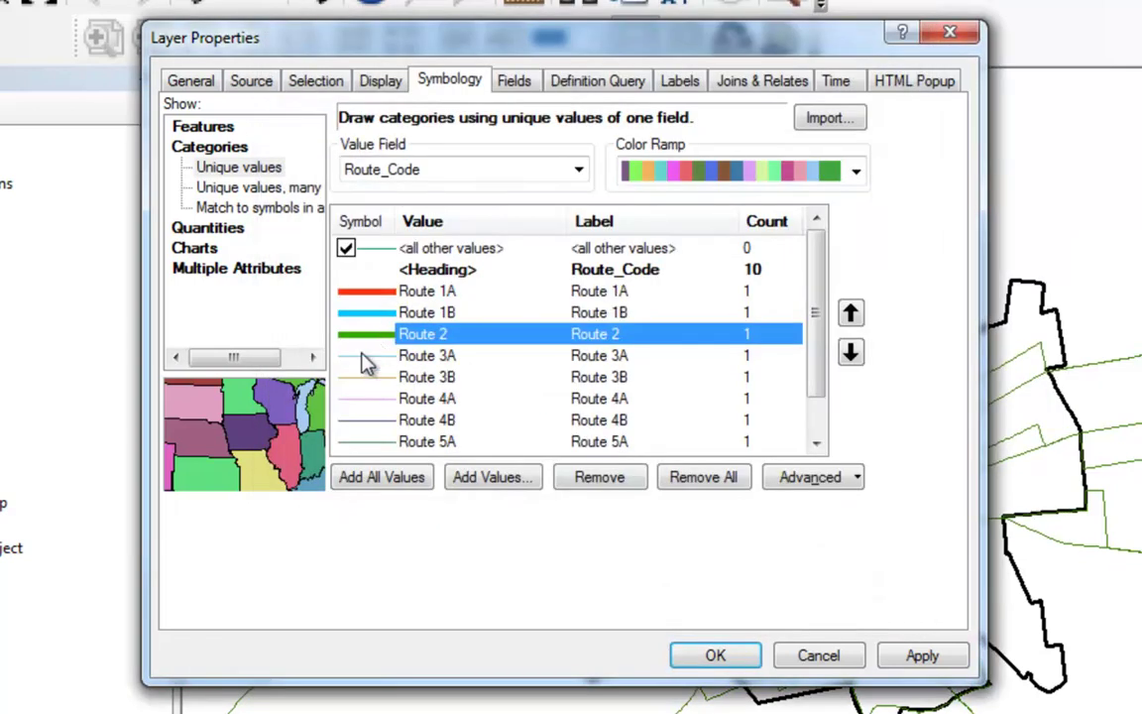
Step: Symbolize the Route 3A value with the ESRI Highway line symbol colored medium blue, and apply the symbology to the routes layer
{"action": "double_click", "coordinate": [366, 363]}
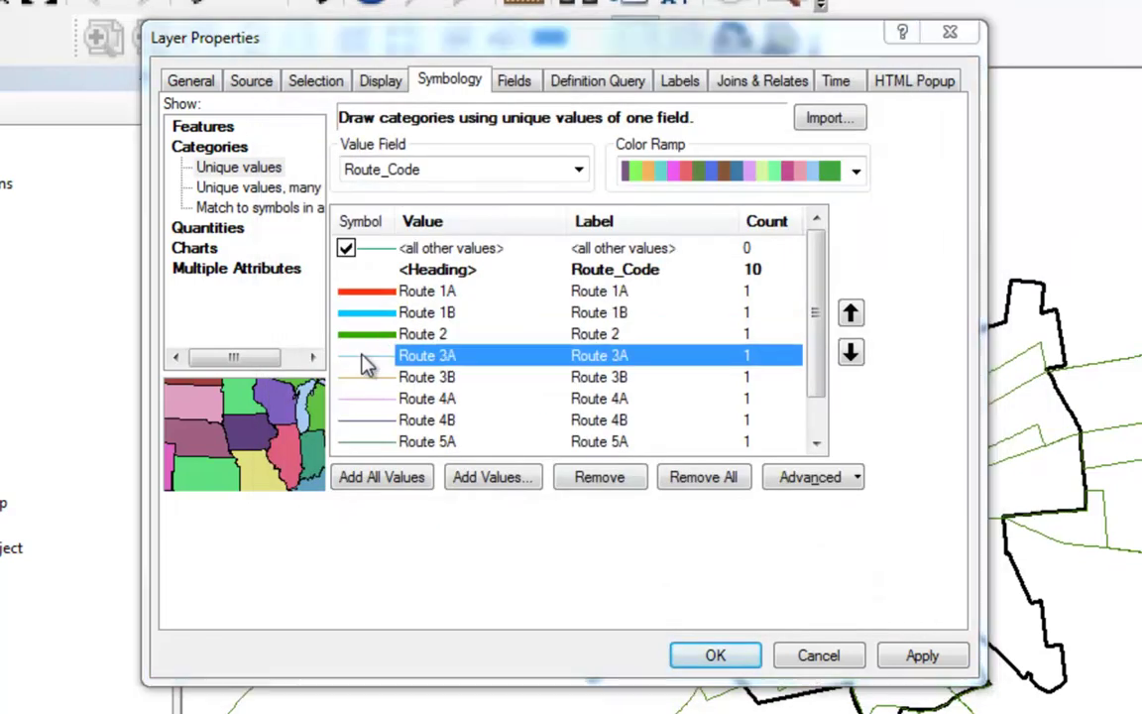
{"action": "left_click", "coordinate": [340, 171]}
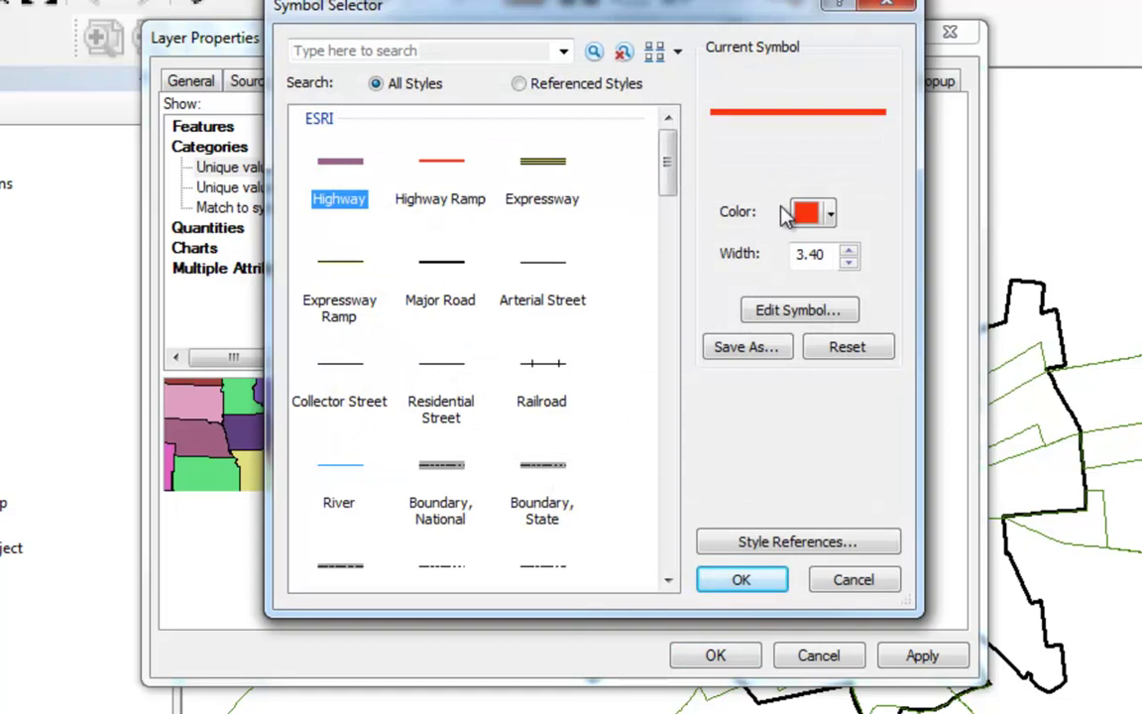
{"action": "left_click", "coordinate": [829, 214]}
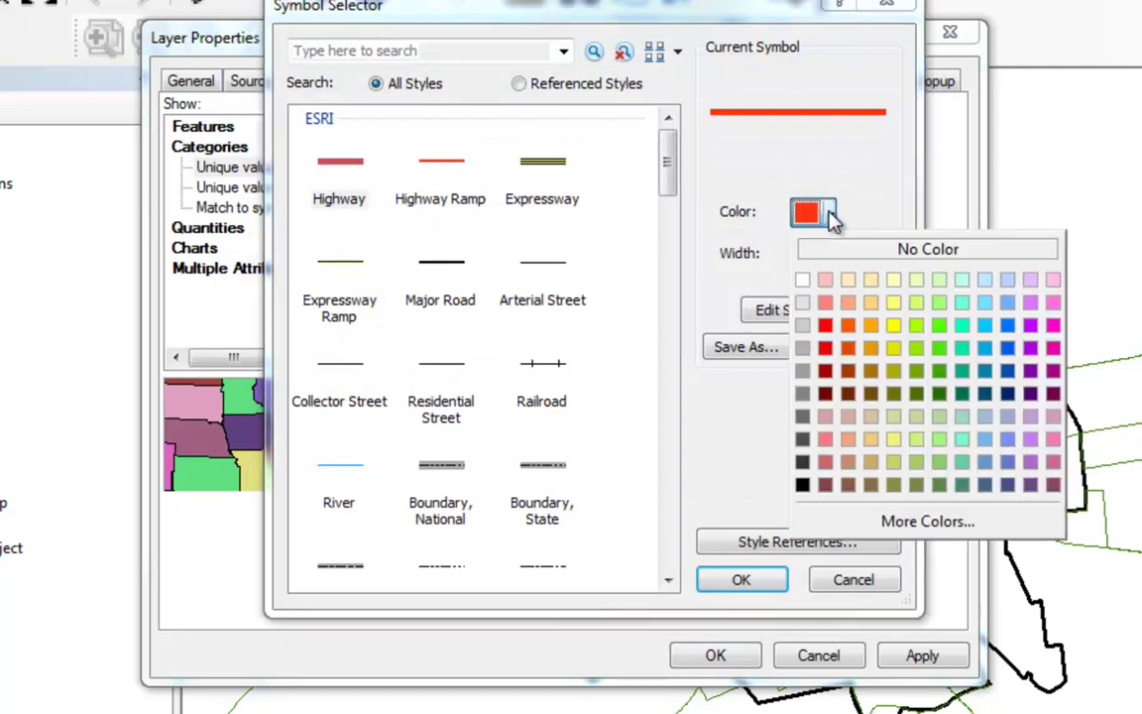
{"action": "left_click", "coordinate": [1008, 348]}
{"action": "left_click", "coordinate": [738, 583]}
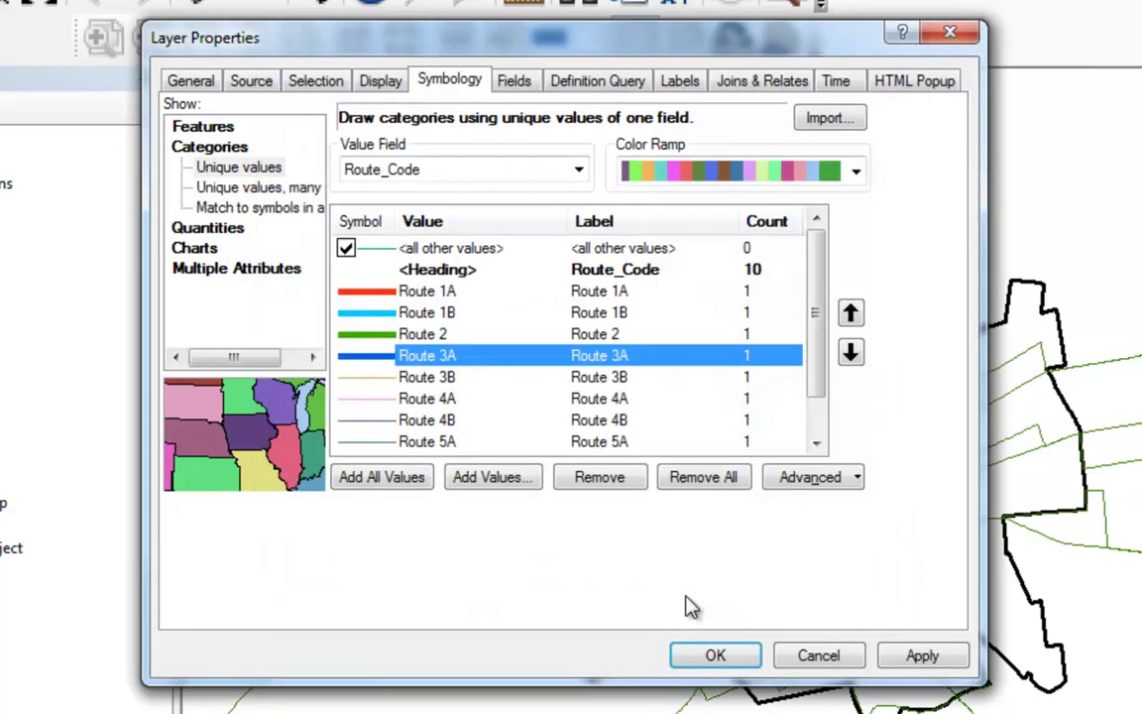
{"action": "left_click", "coordinate": [715, 655]}
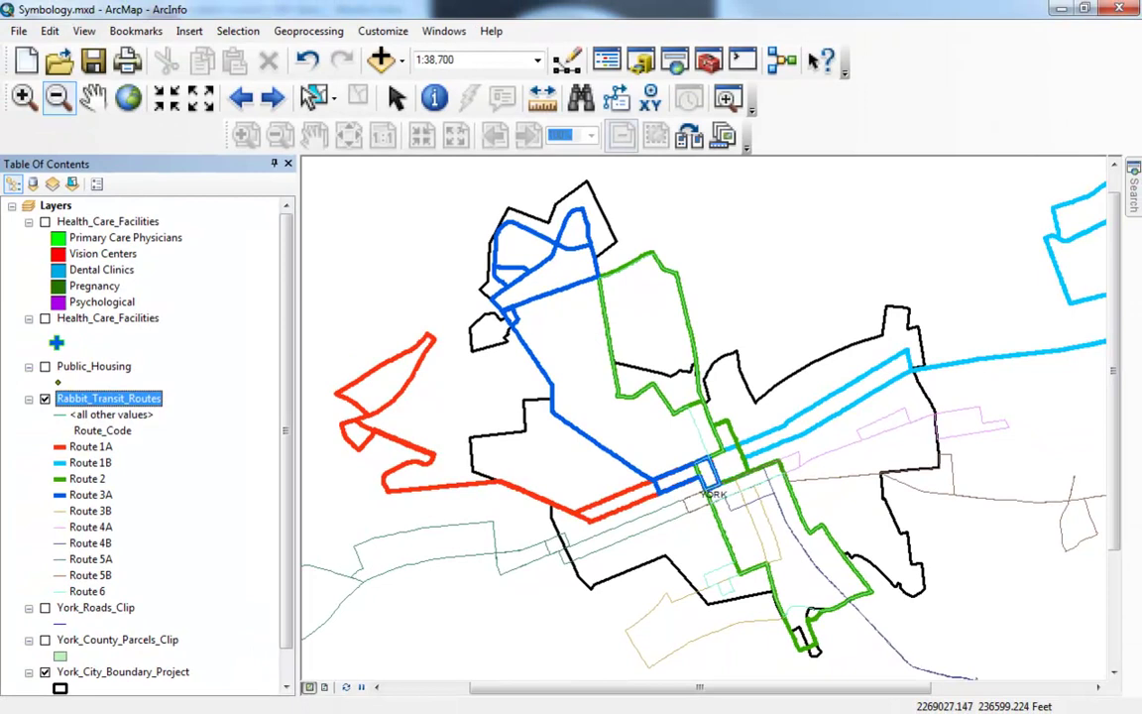
Step: Collapse the Rabbit_Transit_Routes legend, hide that layer, and show the Health_Care_Facilities layer with the blue cross symbol
{"action": "key", "text": "Left"}
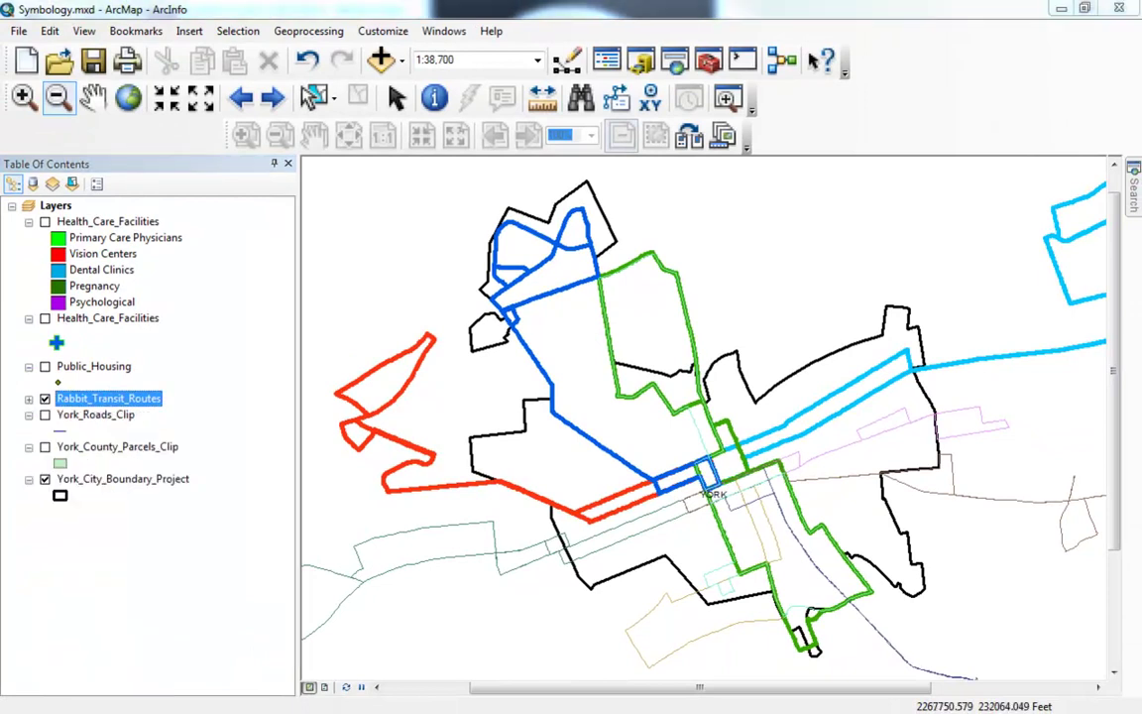
{"action": "left_click", "coordinate": [44, 399]}
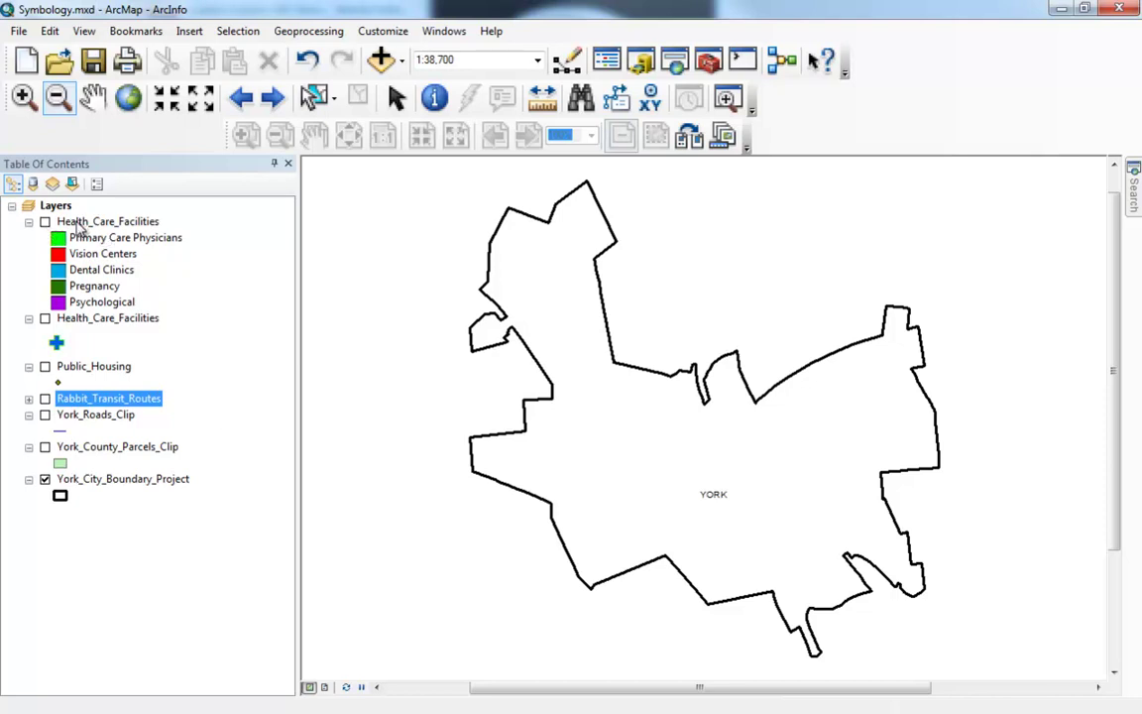
{"action": "left_click", "coordinate": [45, 319]}
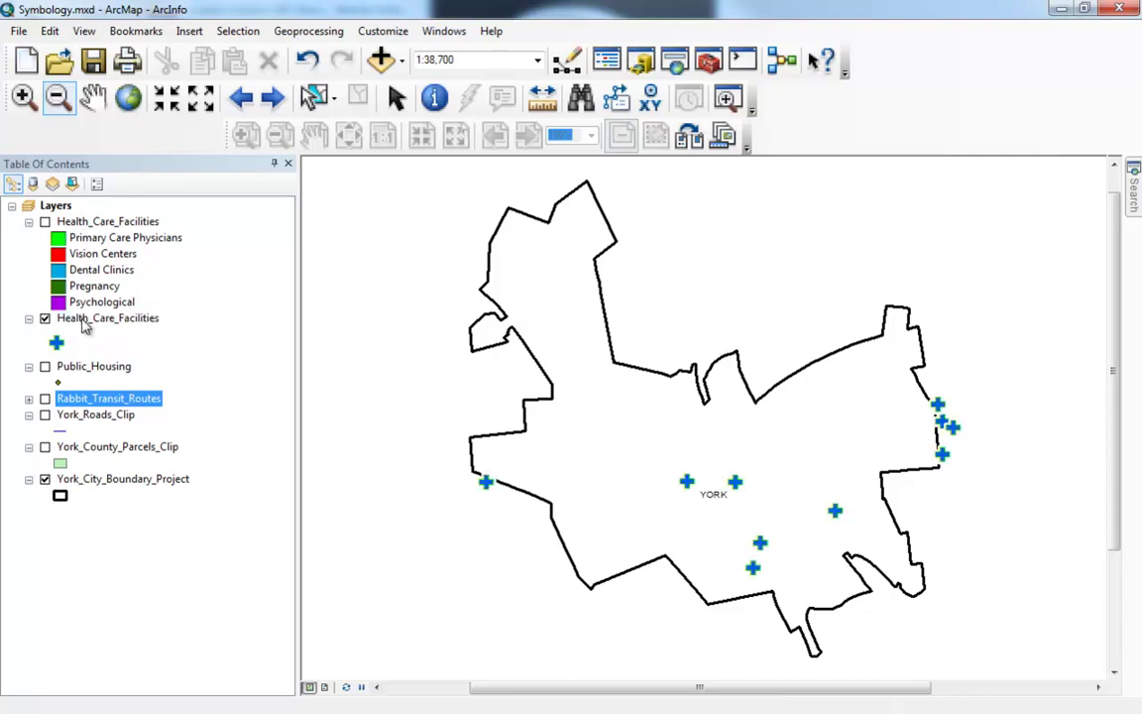
Step: Examine the Physicians field and the other staff fields in the visible Health_Care_Facilities layer's attribute table, and close the table
{"action": "right_click", "coordinate": [84, 319]}
{"action": "left_click", "coordinate": [134, 371]}
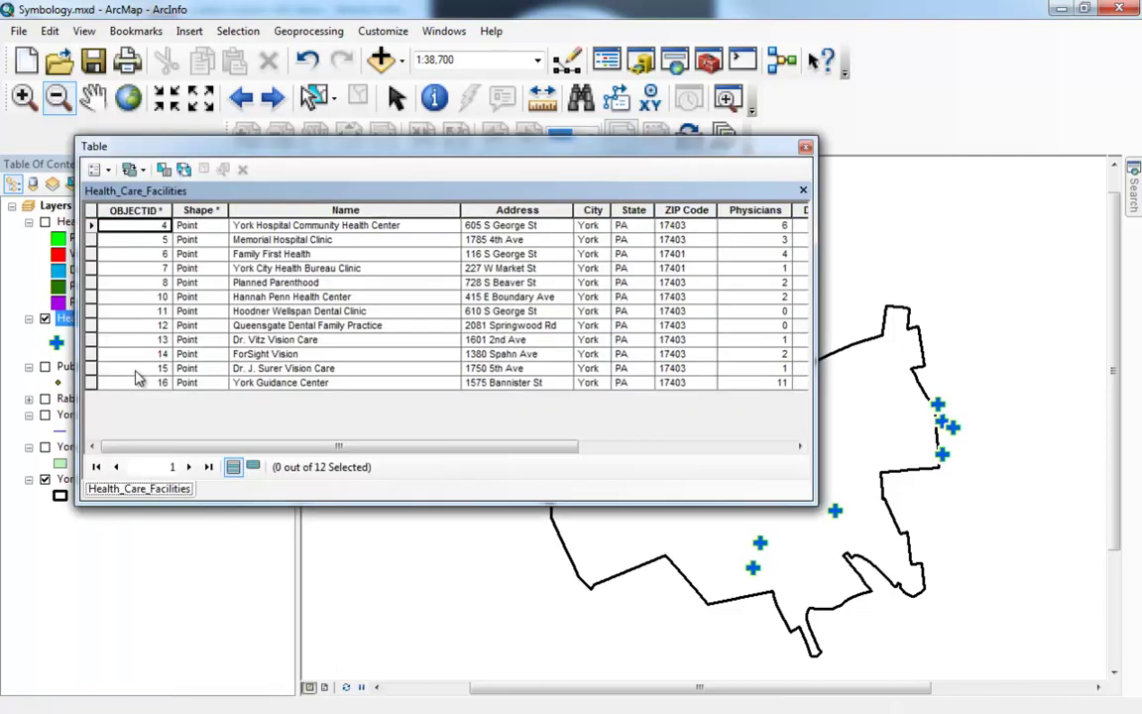
{"action": "left_click_drag", "start_coordinate": [375, 452], "coordinate": [536, 454]}
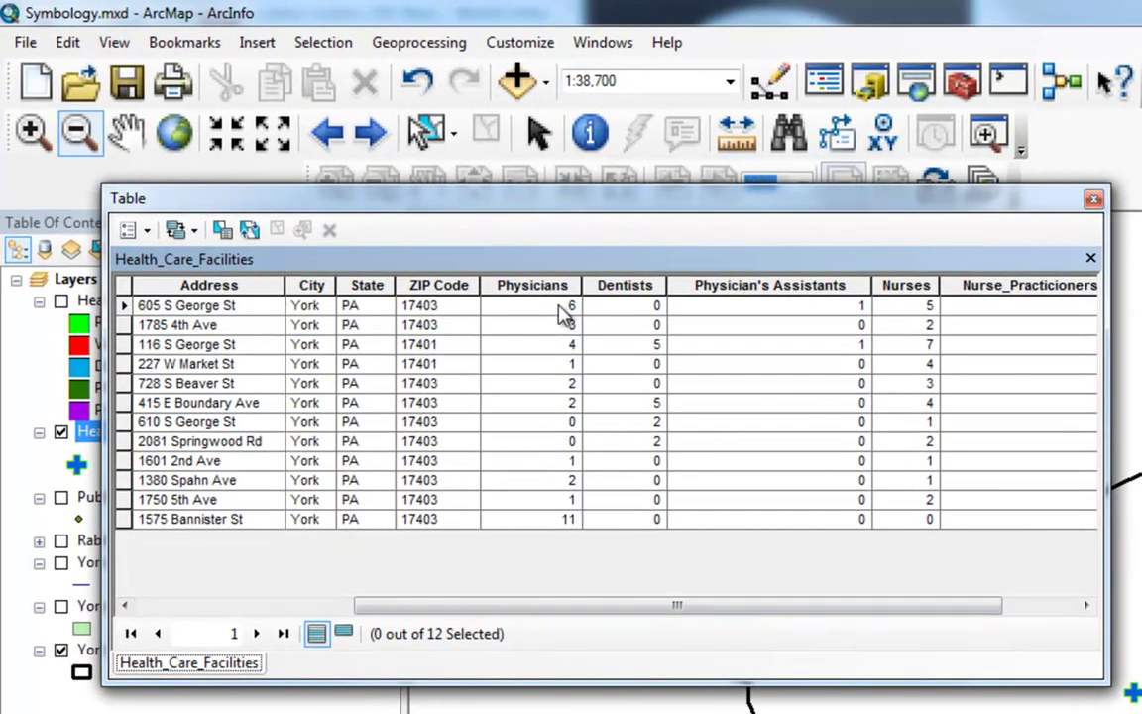
{"action": "left_click", "coordinate": [545, 292]}
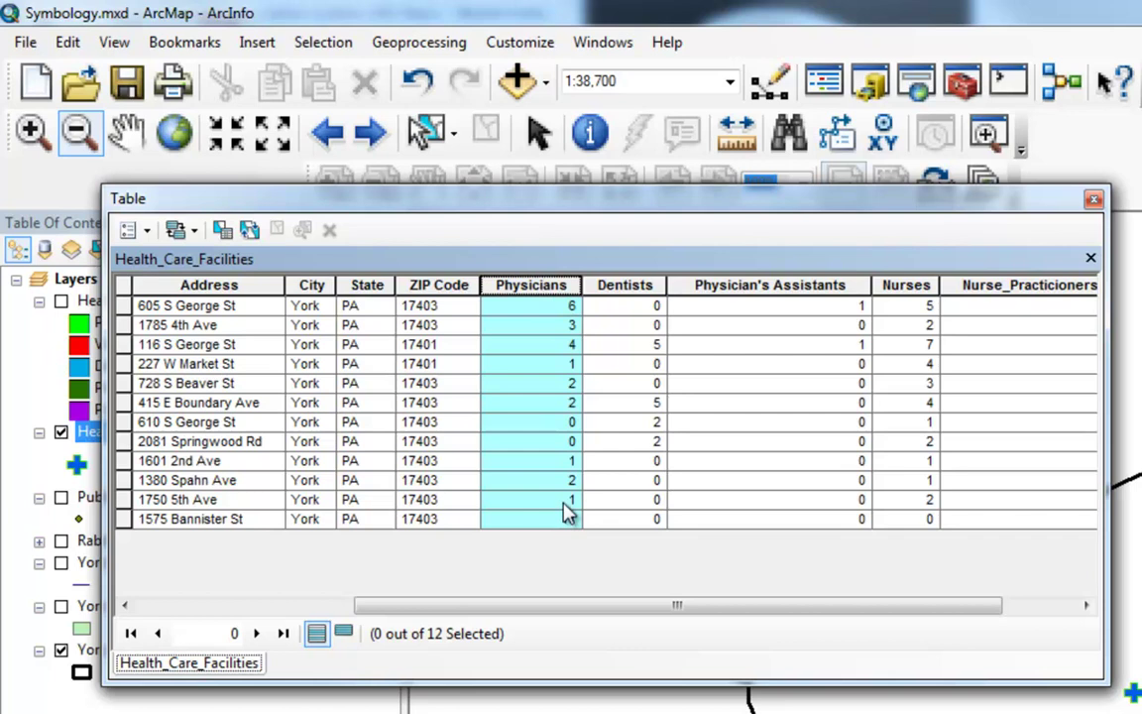
{"action": "mouse_move", "coordinate": [541, 611]}
{"action": "left_mouse_down"}
{"action": "mouse_move", "coordinate": [684, 612]}
{"action": "mouse_move", "coordinate": [558, 610]}
{"action": "left_mouse_up"}
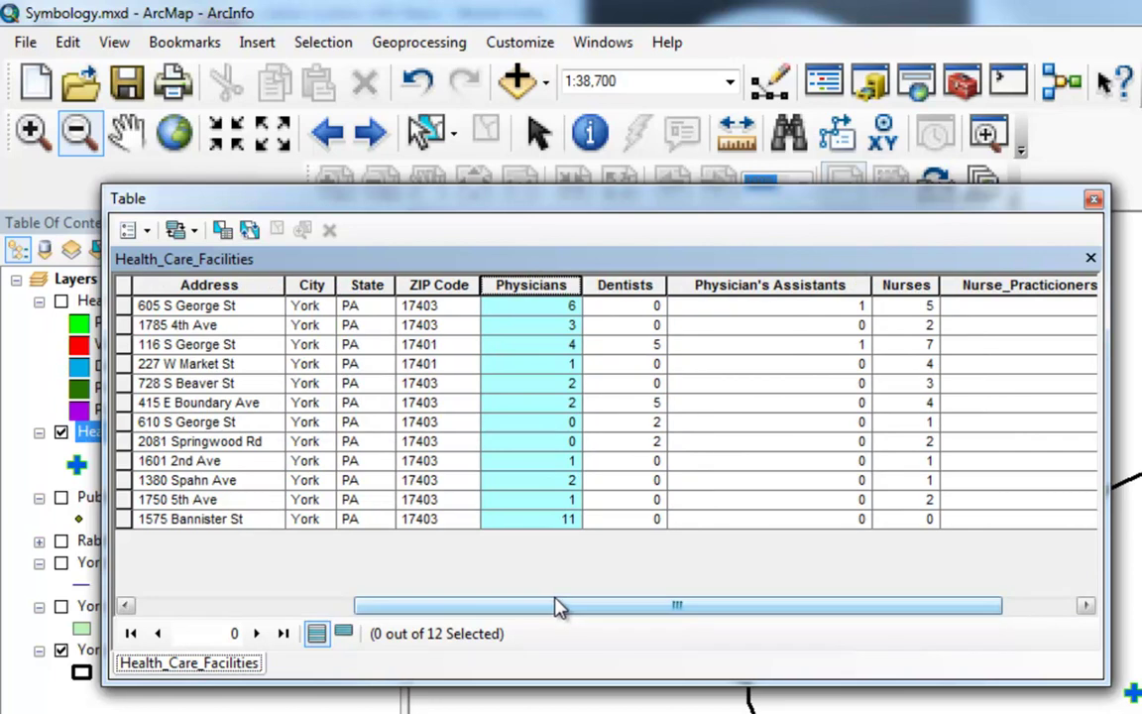
{"action": "left_click", "coordinate": [1094, 202]}
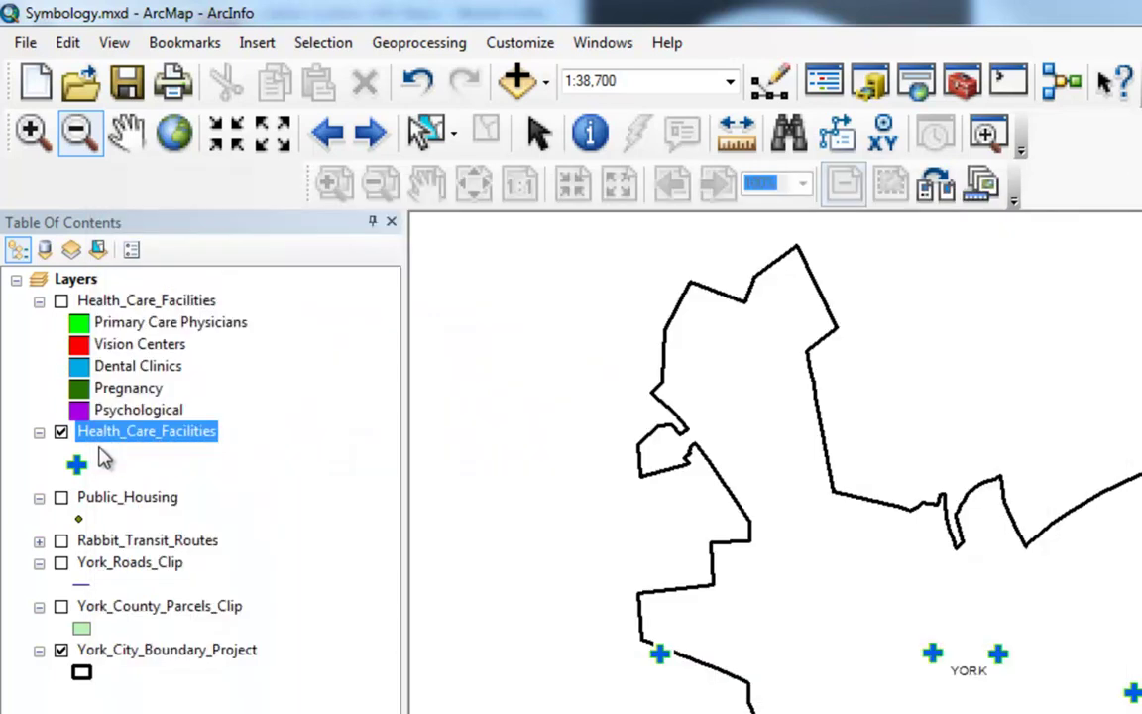
Step: Open the symbology properties of the Health_Care_Facilities layer that uses the blue cross symbol
{"action": "double_click", "coordinate": [101, 436]}
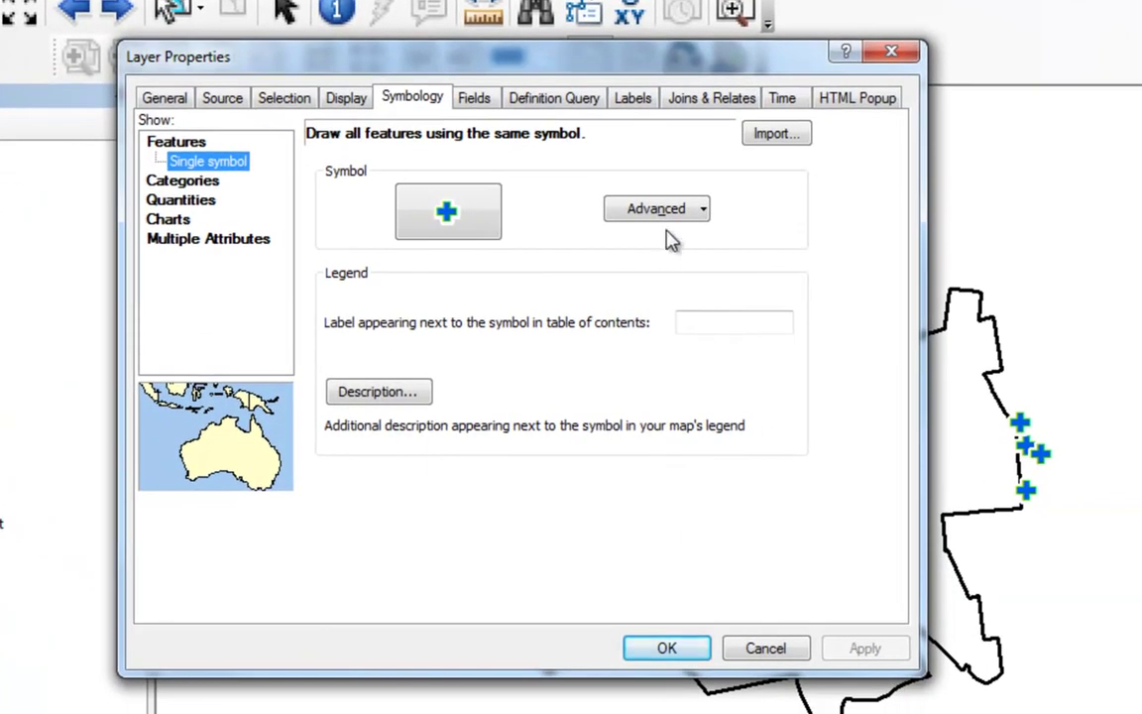
Step: Symbolize the Health_Care_Facilities layer with graduated colors based on the Physicians field
{"action": "left_click", "coordinate": [180, 201]}
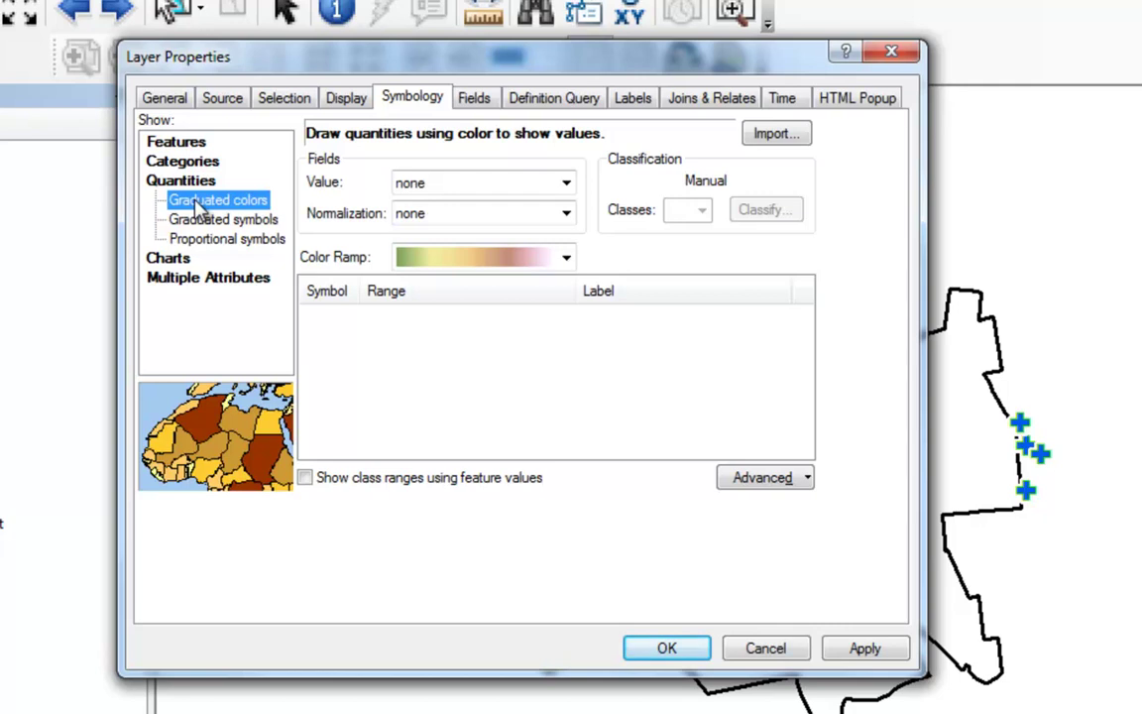
{"action": "left_click", "coordinate": [211, 222]}
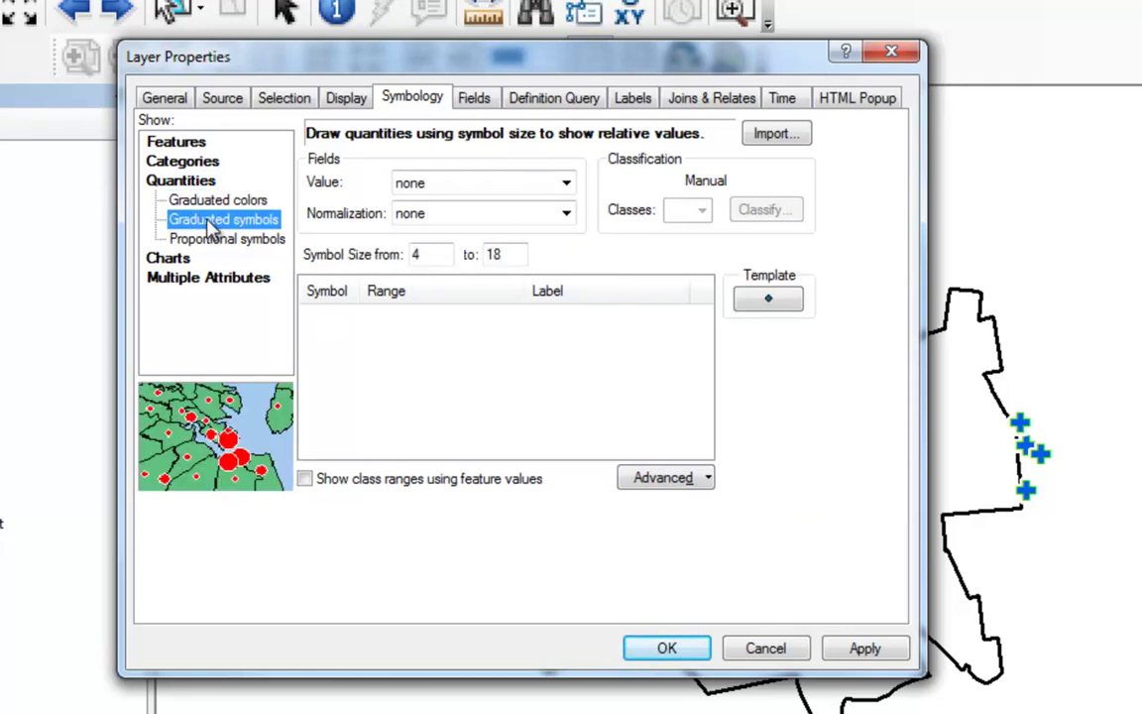
{"action": "left_click", "coordinate": [181, 198]}
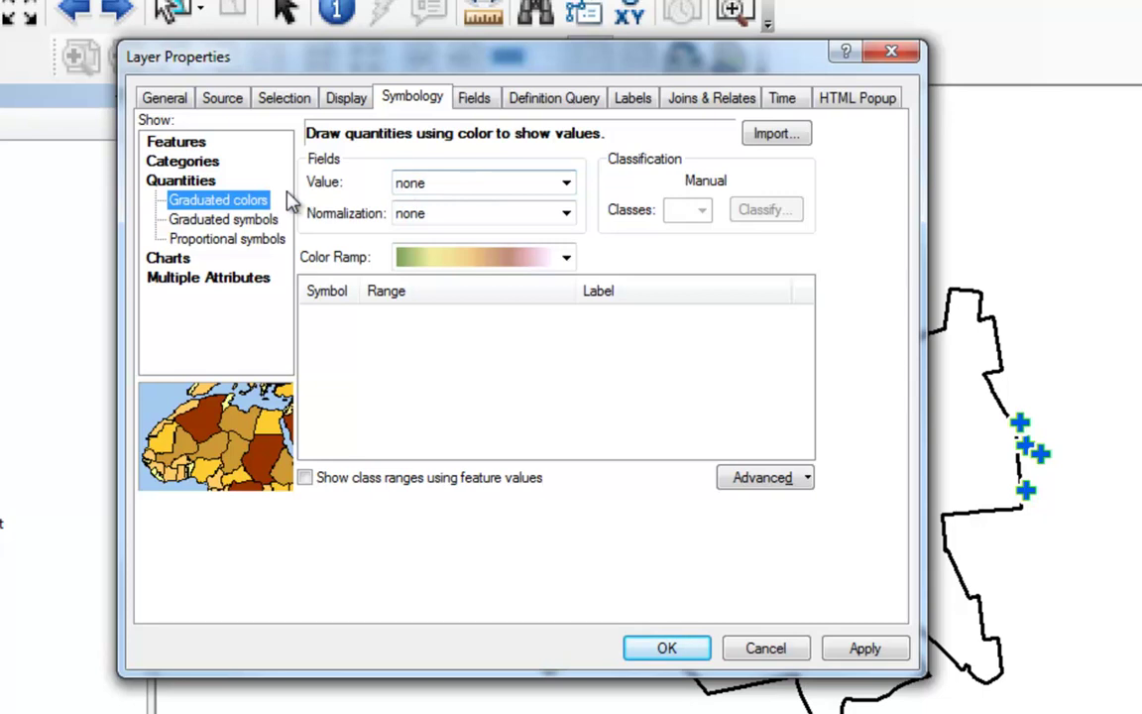
{"action": "left_click", "coordinate": [567, 188]}
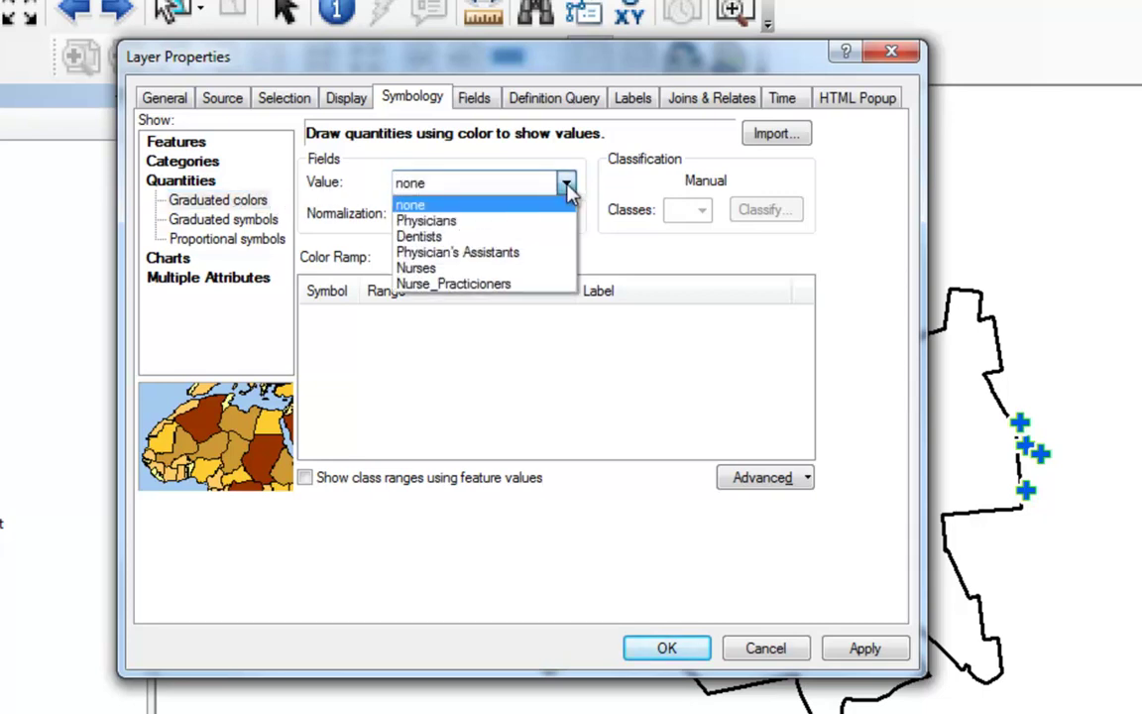
{"action": "left_click", "coordinate": [424, 221]}
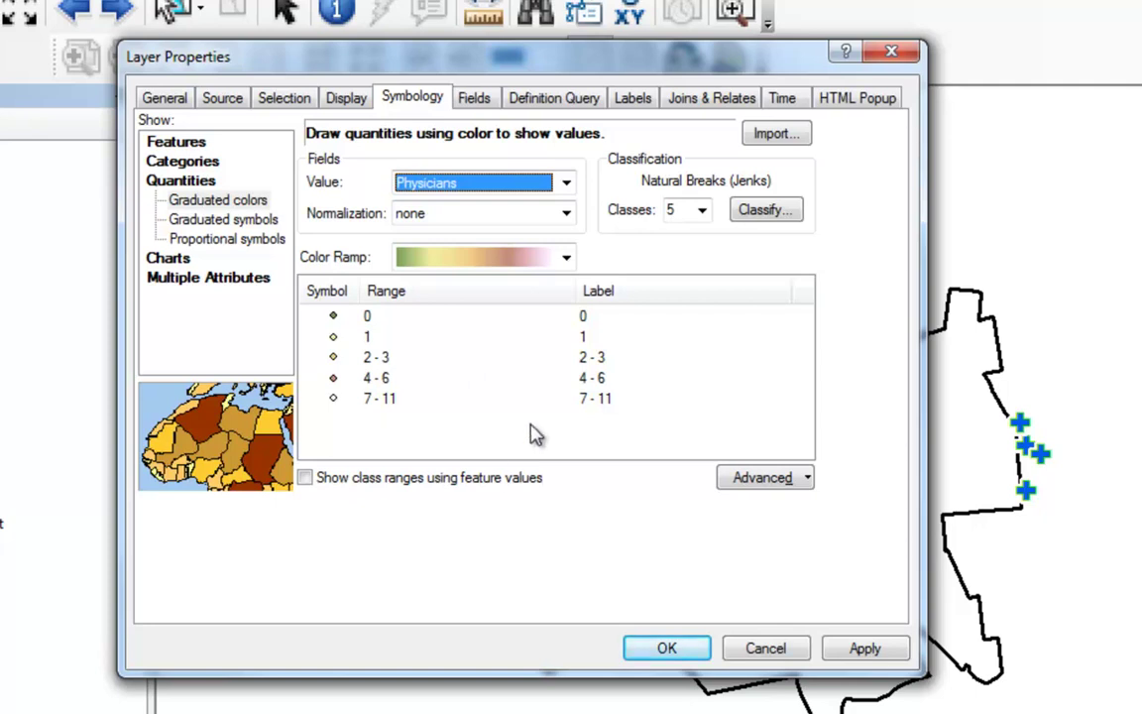
Step: Choose the dark green to yellow to red color ramp for the Physicians classes and apply it to the layer
{"action": "left_click", "coordinate": [568, 258]}
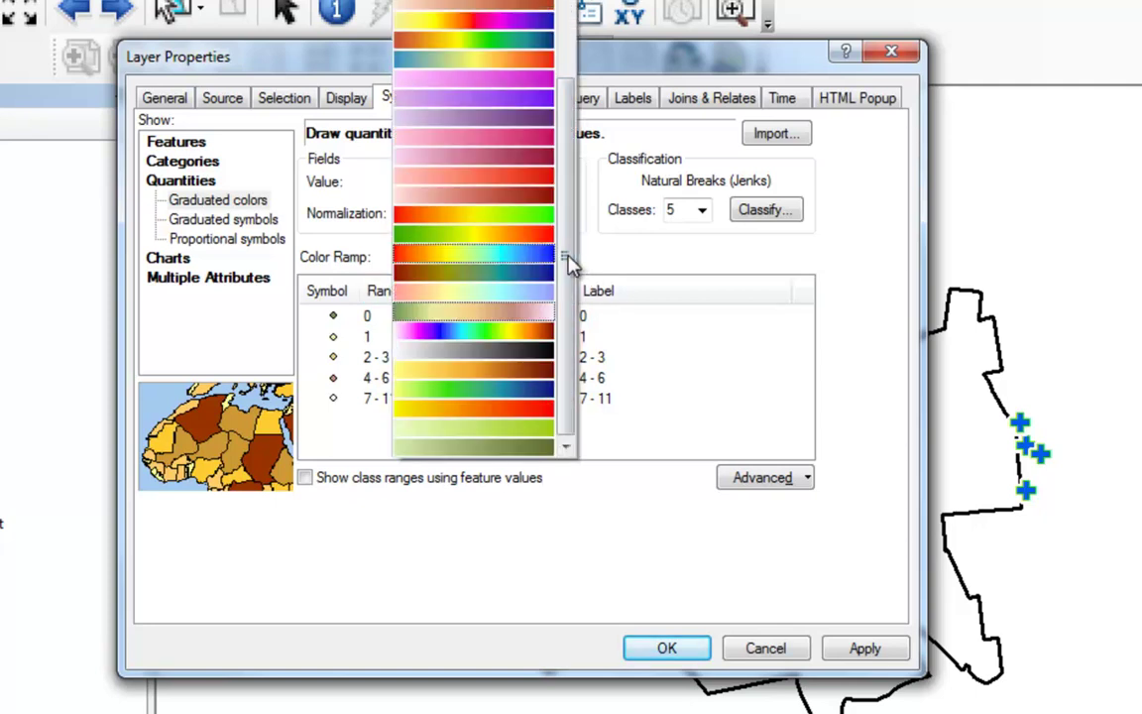
{"action": "left_click_drag", "start_coordinate": [567, 256], "coordinate": [567, 75]}
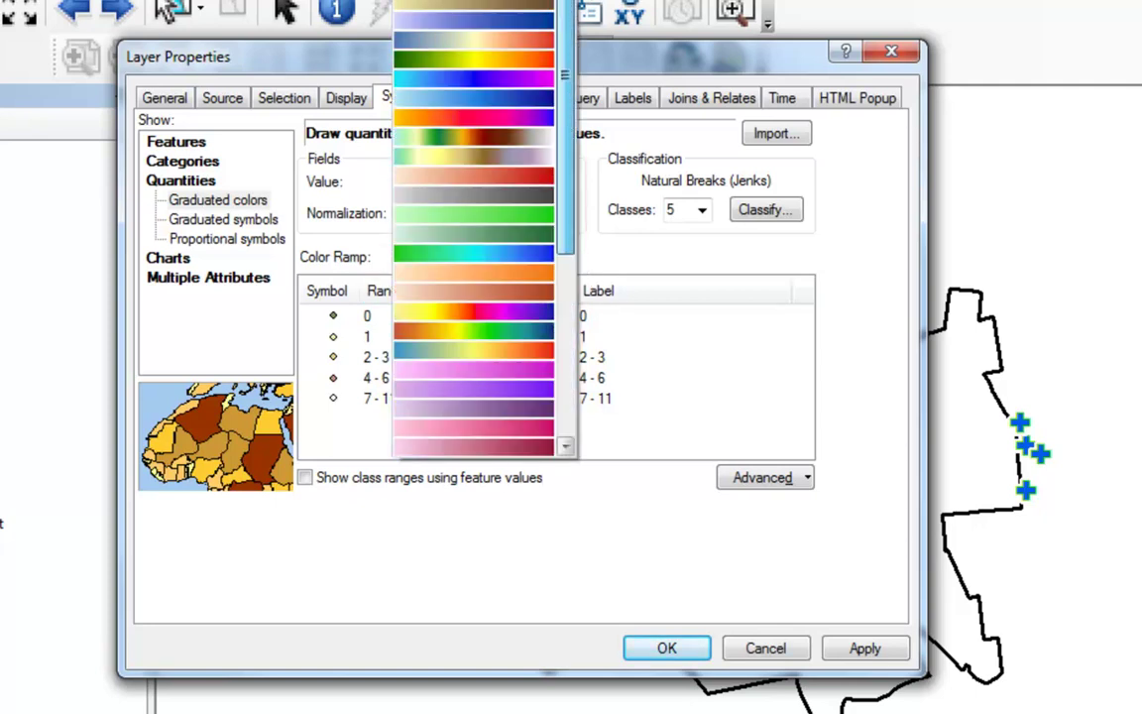
{"action": "left_click", "coordinate": [395, 60]}
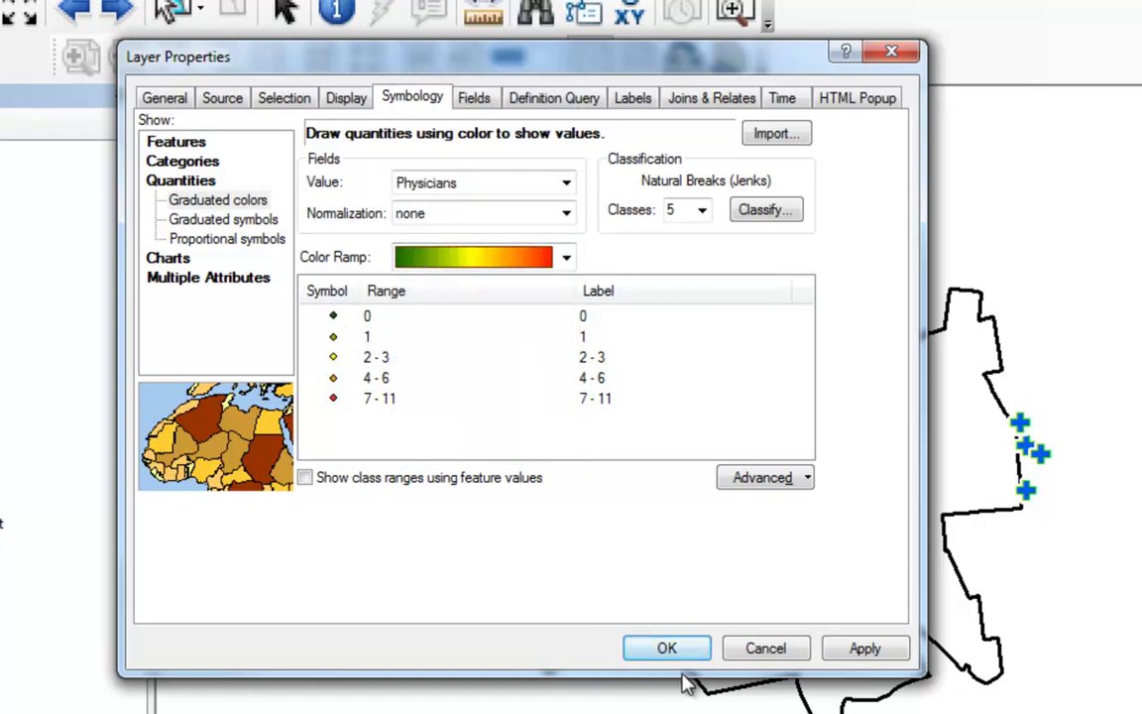
{"action": "left_click", "coordinate": [660, 651]}
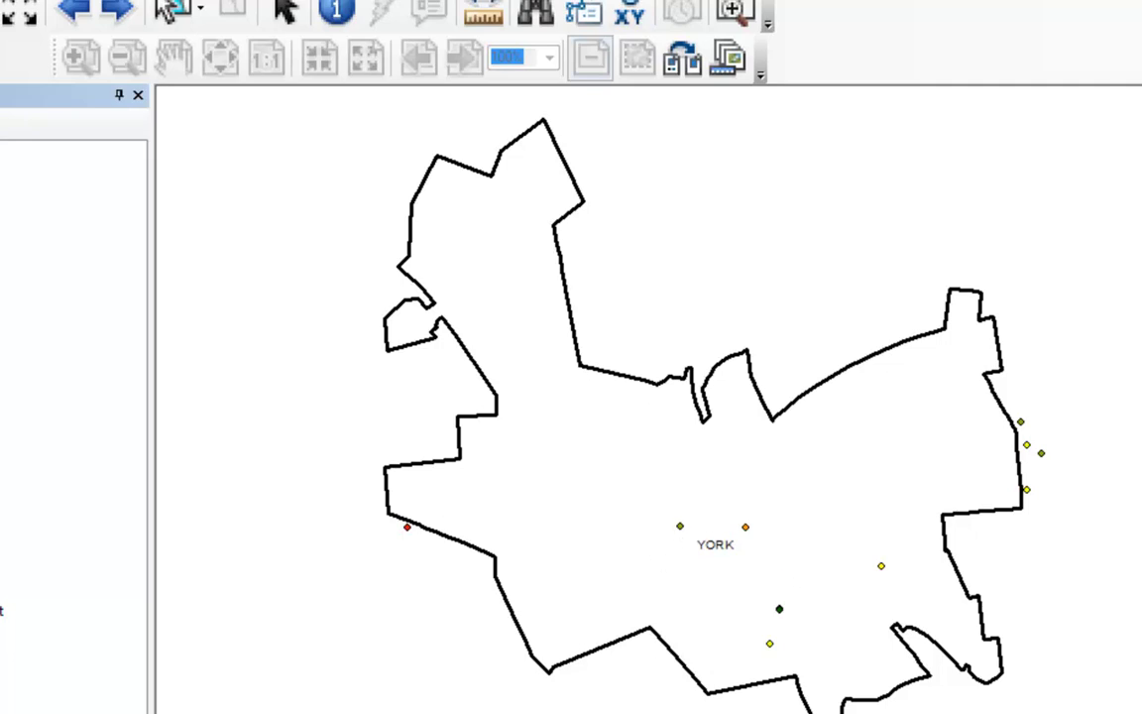
Step: Enlarge the point symbols of the 0, 1 and 2 - 3 Physicians classes in the Health_Care_Facilities layer
{"action": "double_click", "coordinate": [109, 350]}
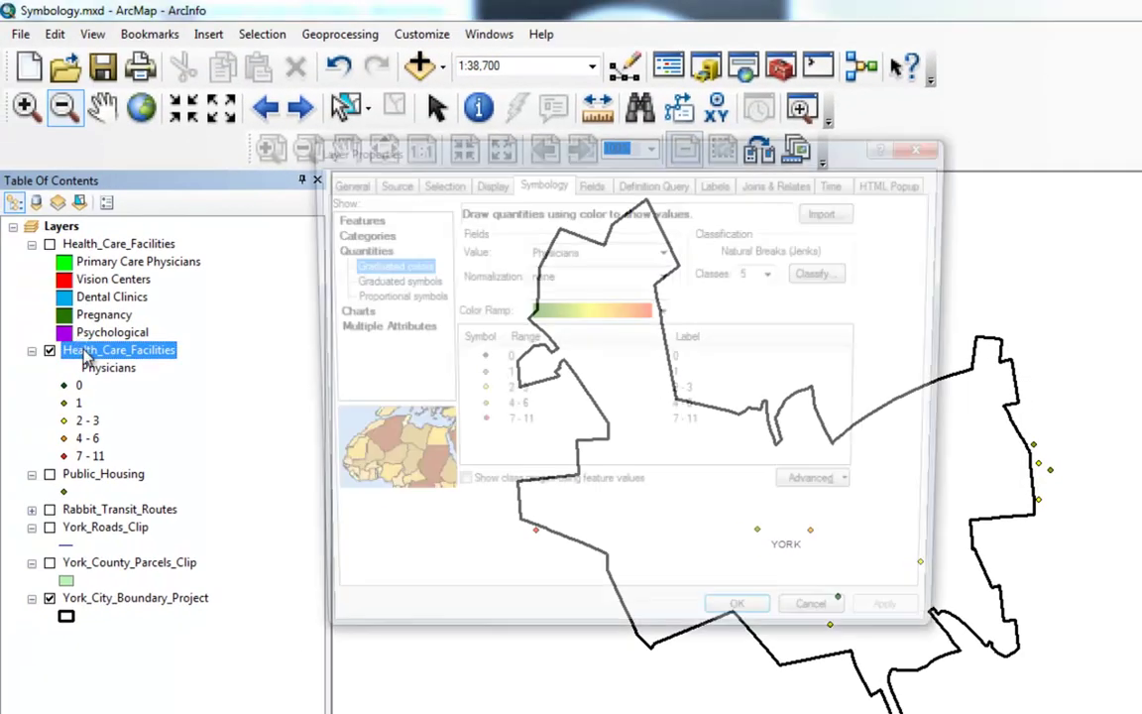
{"action": "double_click", "coordinate": [476, 361]}
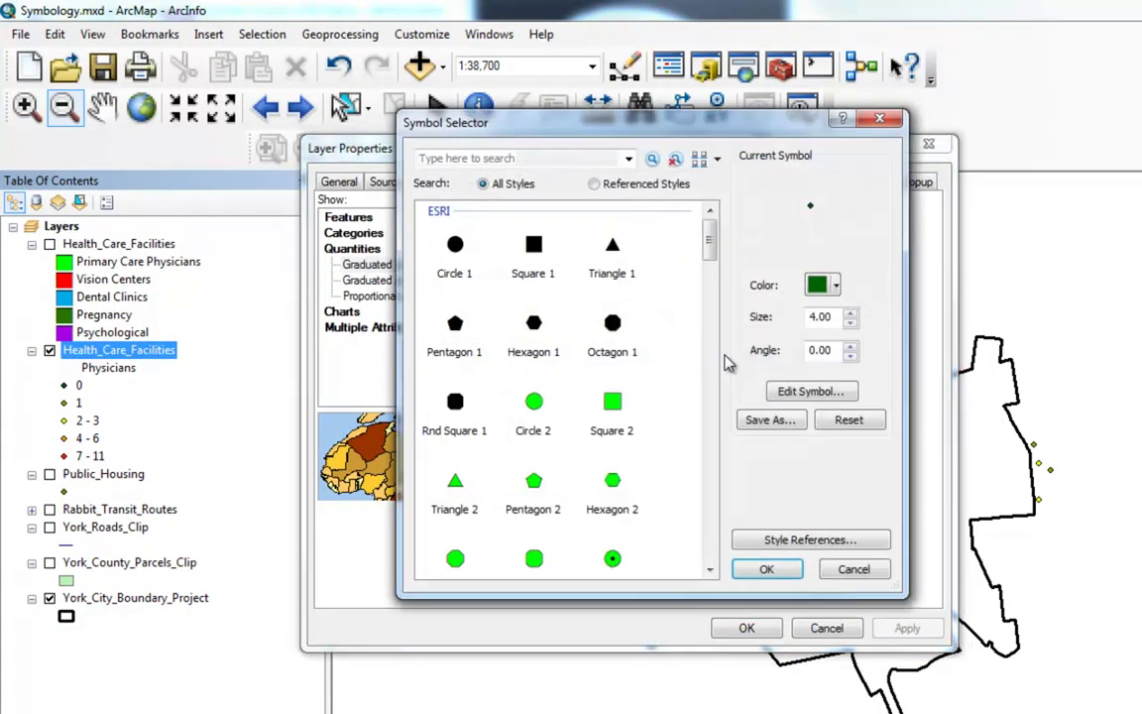
{"action": "left_click", "coordinate": [850, 314]}
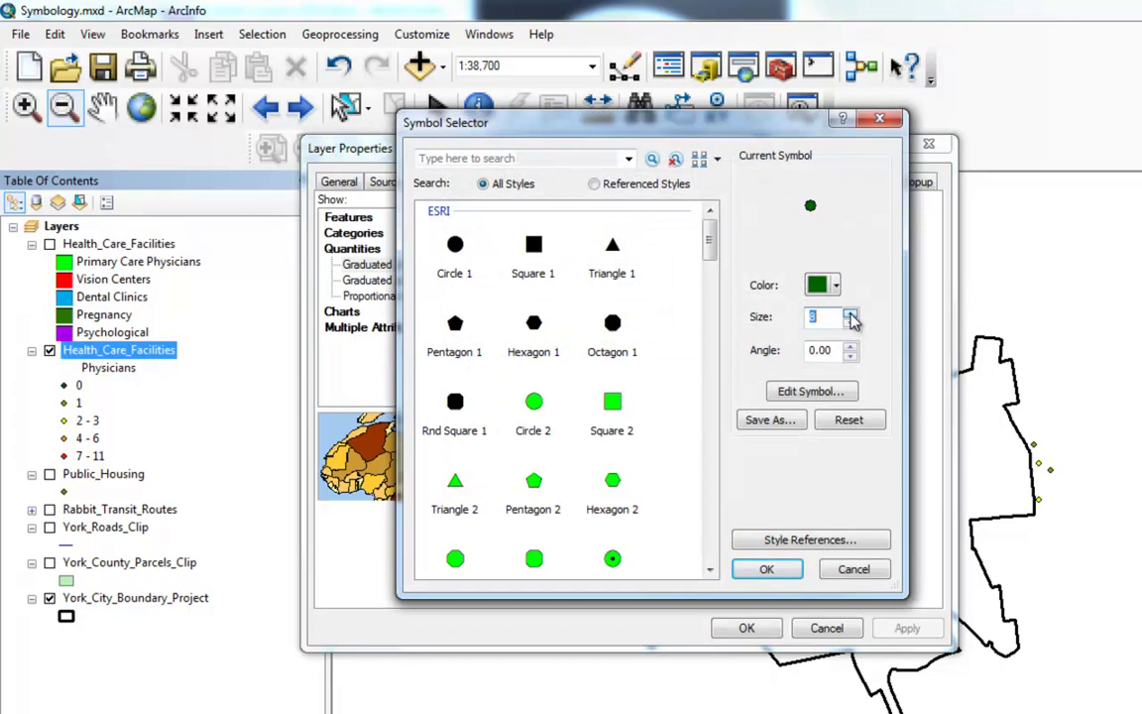
{"action": "left_click", "coordinate": [768, 569]}
{"action": "double_click", "coordinate": [476, 374]}
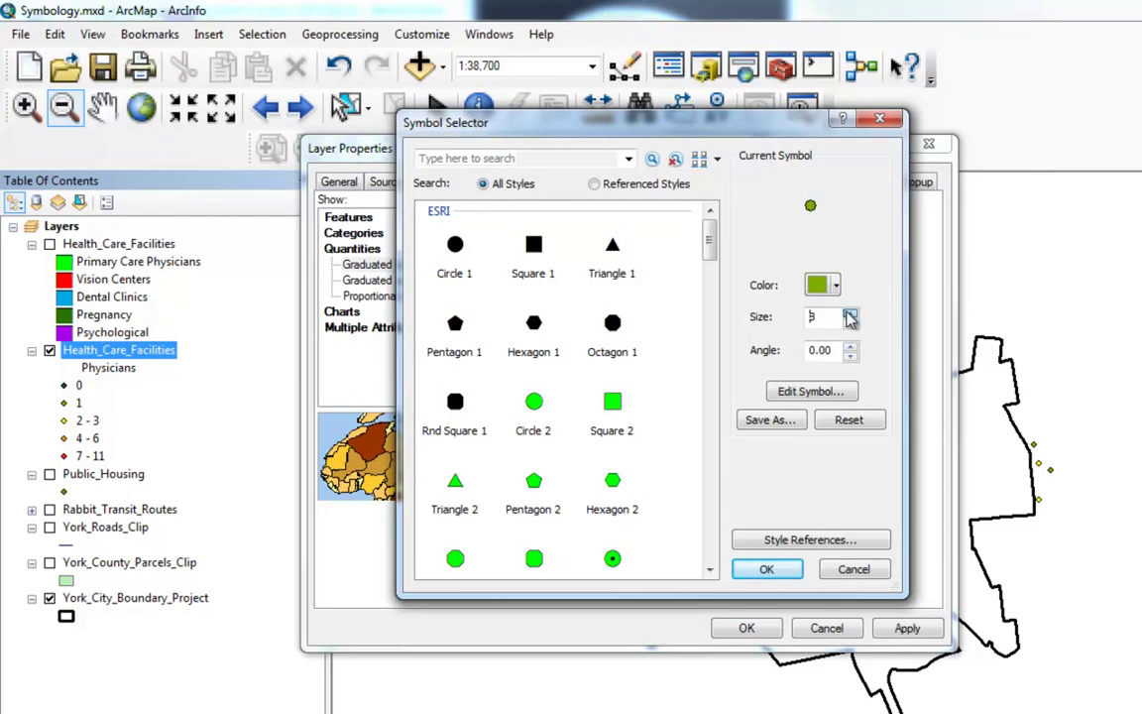
{"action": "left_click", "coordinate": [764, 569]}
{"action": "double_click", "coordinate": [475, 393]}
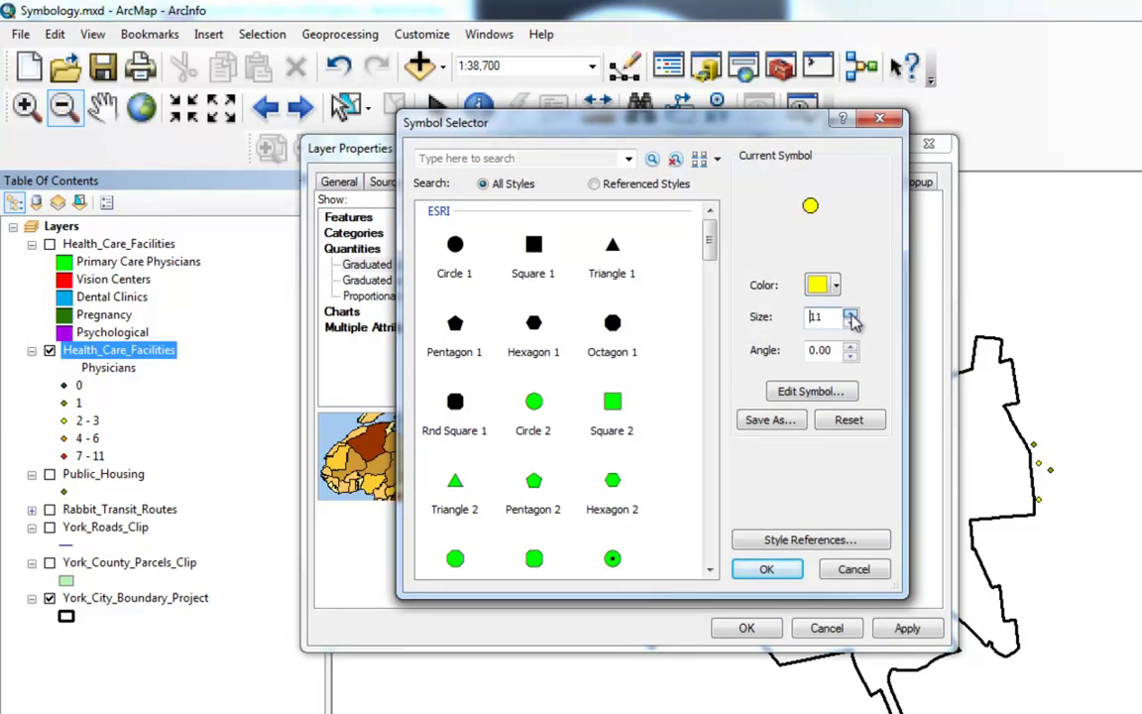
{"action": "left_click", "coordinate": [769, 568]}
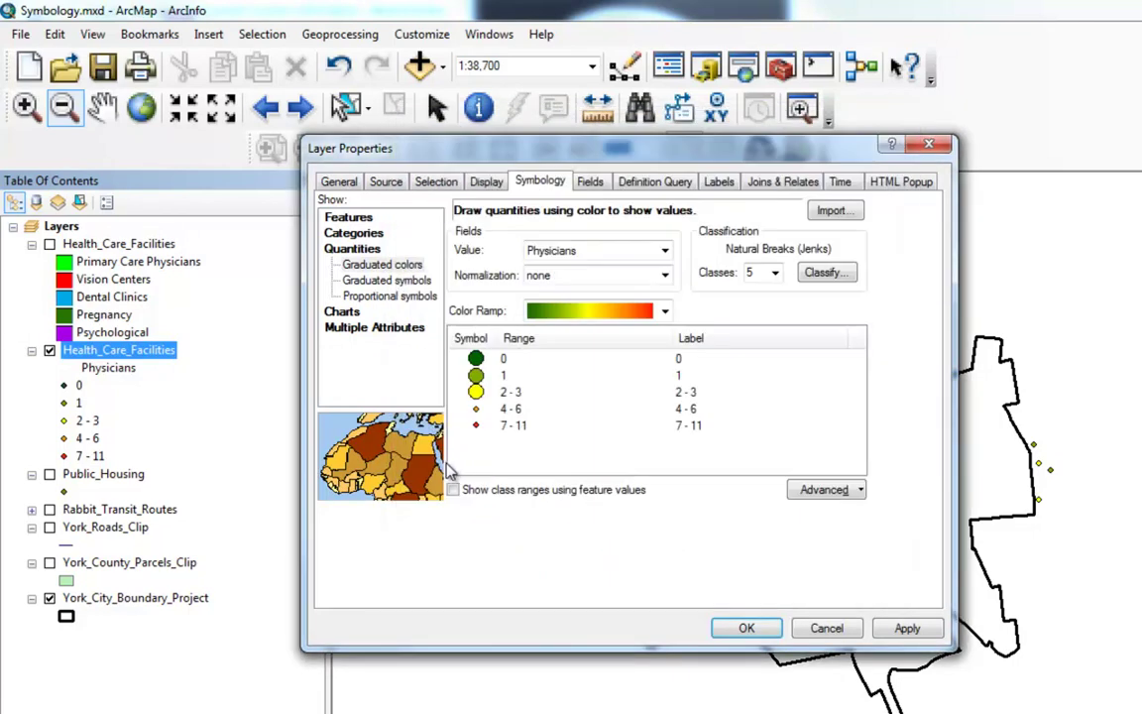
Step: Enlarge the 4 - 6 class symbol, set the 7 - 11 class symbol to size 12, and apply the symbology
{"action": "double_click", "coordinate": [477, 409]}
{"action": "left_click", "coordinate": [850, 313]}
{"action": "left_click", "coordinate": [850, 312]}
{"action": "left_click", "coordinate": [766, 568]}
{"action": "double_click", "coordinate": [476, 424]}
{"action": "left_click", "coordinate": [851, 312]}
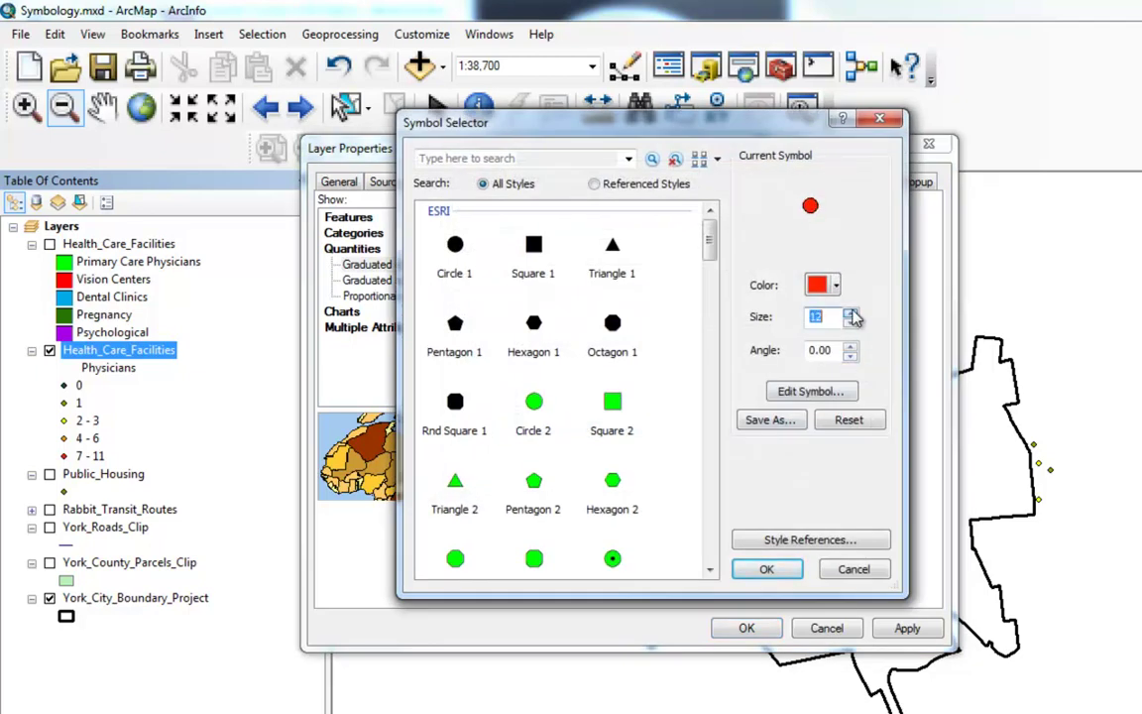
{"action": "left_click", "coordinate": [748, 568]}
{"action": "left_click", "coordinate": [740, 628]}
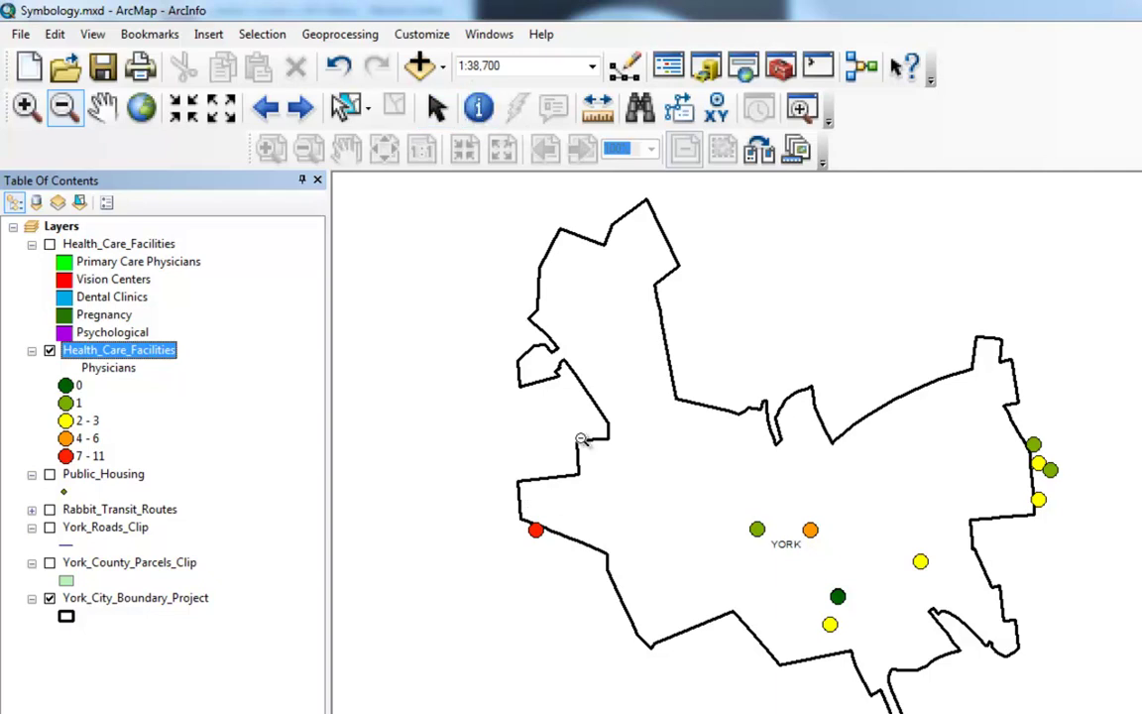
Step: Identify the red 7 - 11 class facility on the city's western edge and review its attributes
{"action": "left_click", "coordinate": [478, 107]}
{"action": "left_click", "coordinate": [535, 530]}
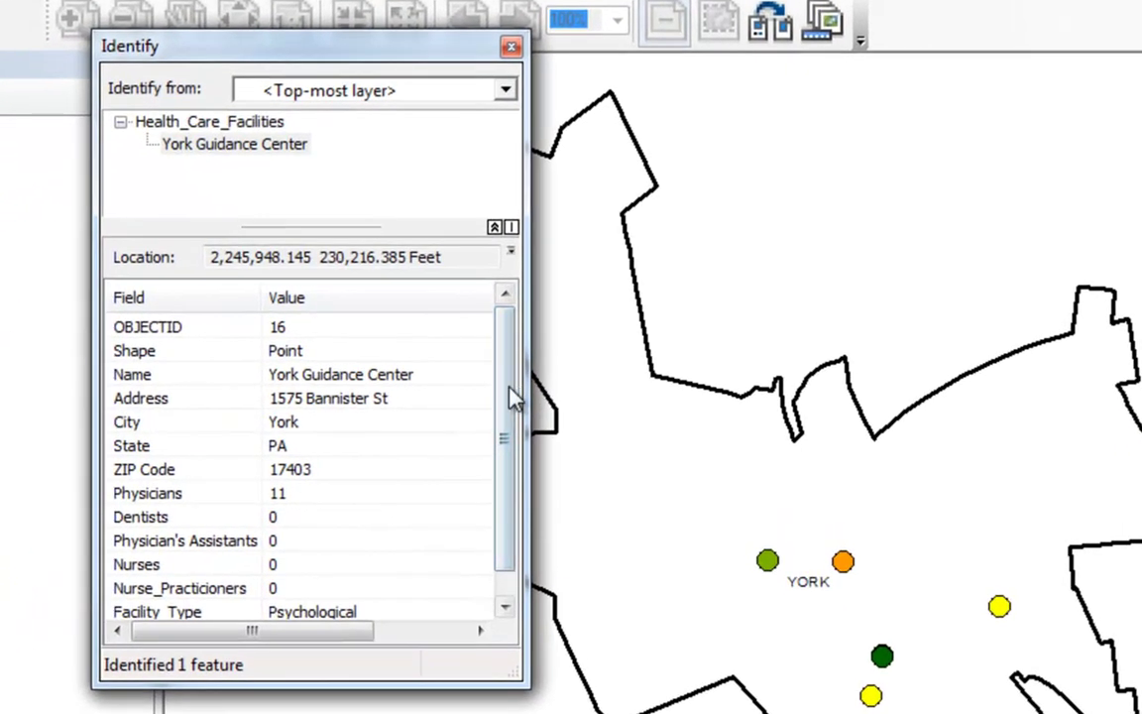
{"action": "left_click_drag", "start_coordinate": [512, 399], "coordinate": [509, 451]}
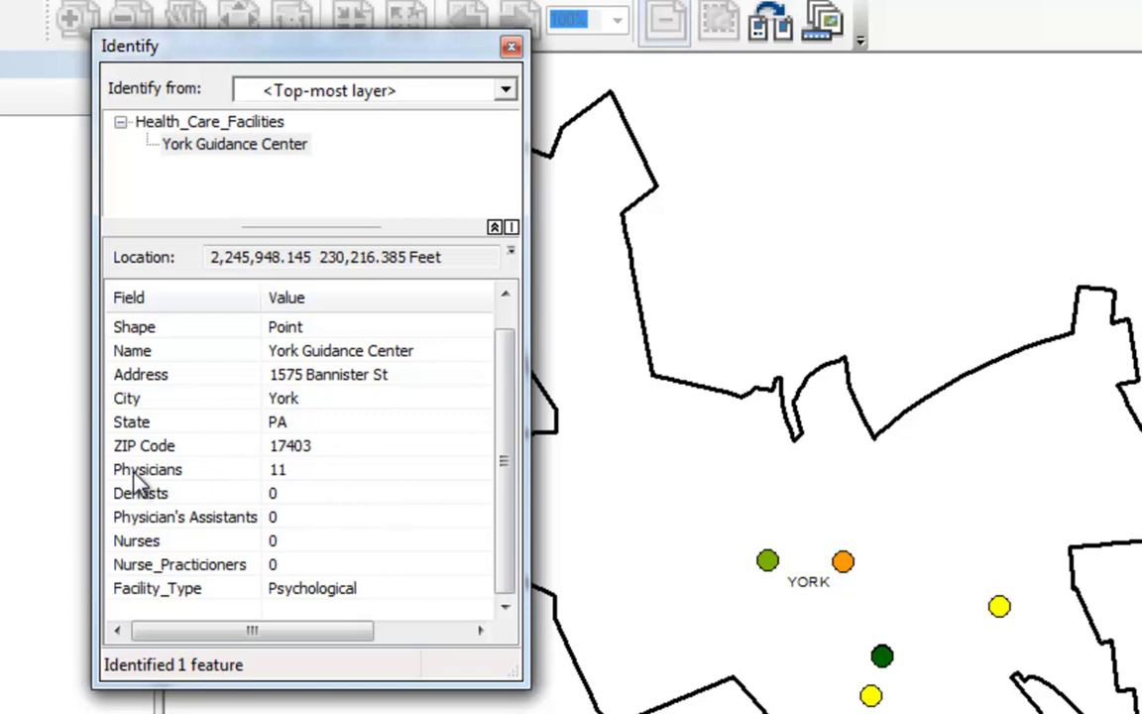
{"action": "left_click", "coordinate": [510, 46]}
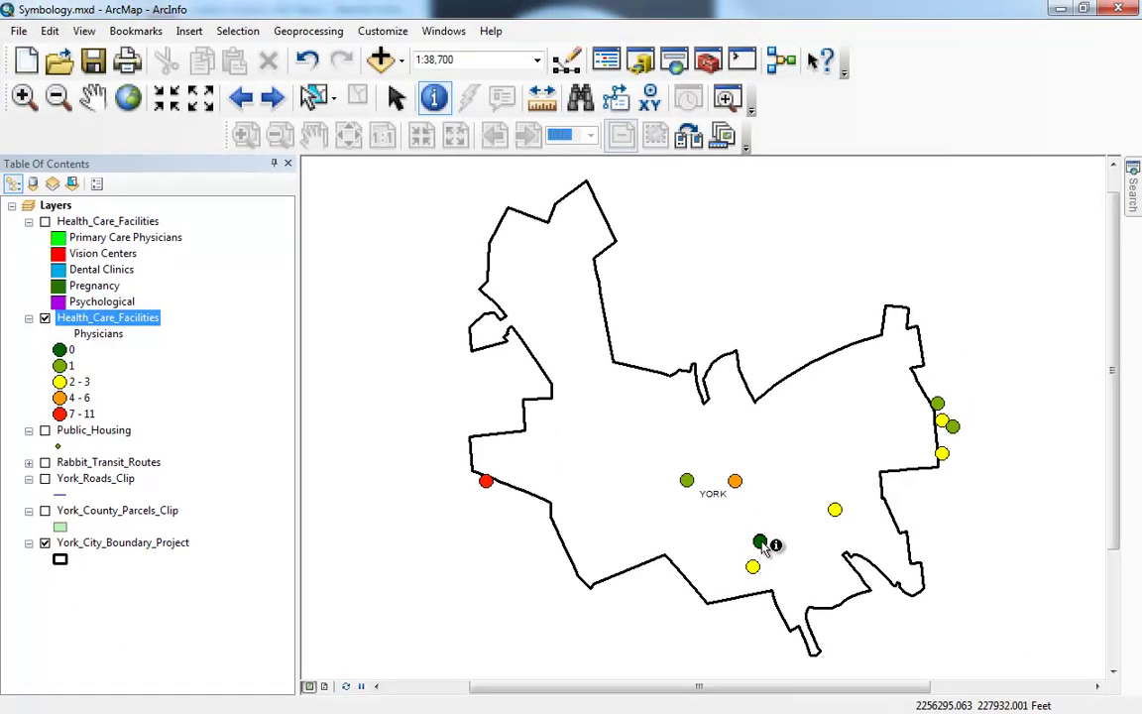
Step: Identify the dark green facility point southeast of the YORK label and check its physician count
{"action": "left_click", "coordinate": [763, 546]}
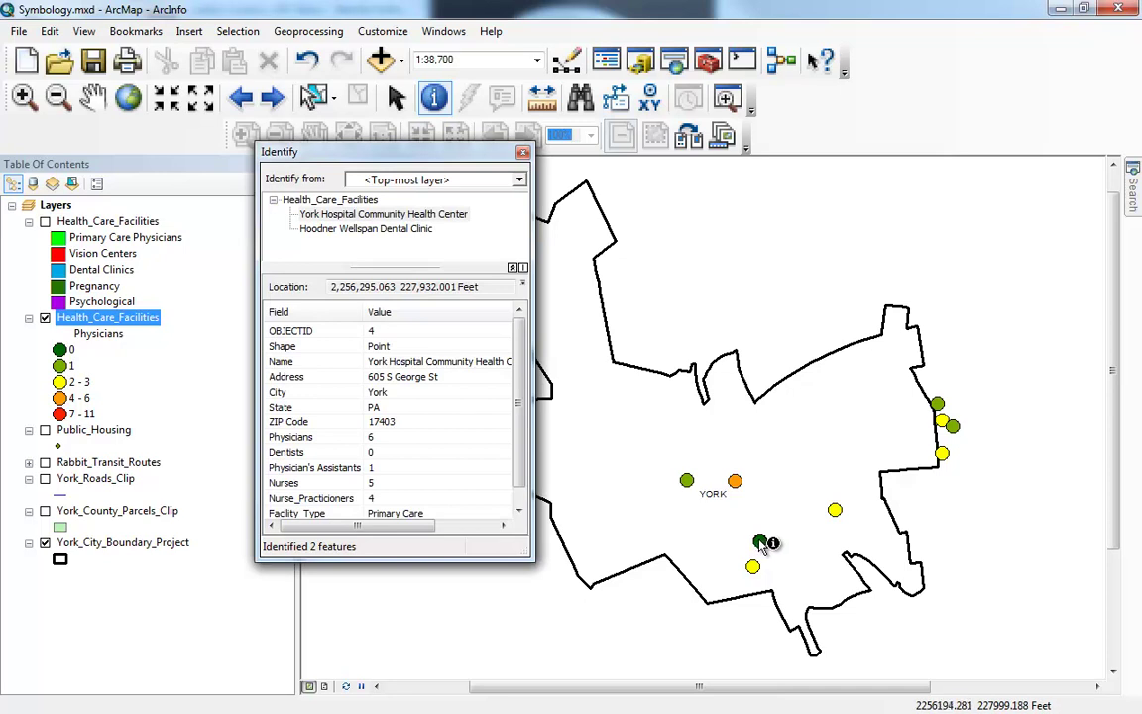
{"action": "left_click", "coordinate": [762, 544]}
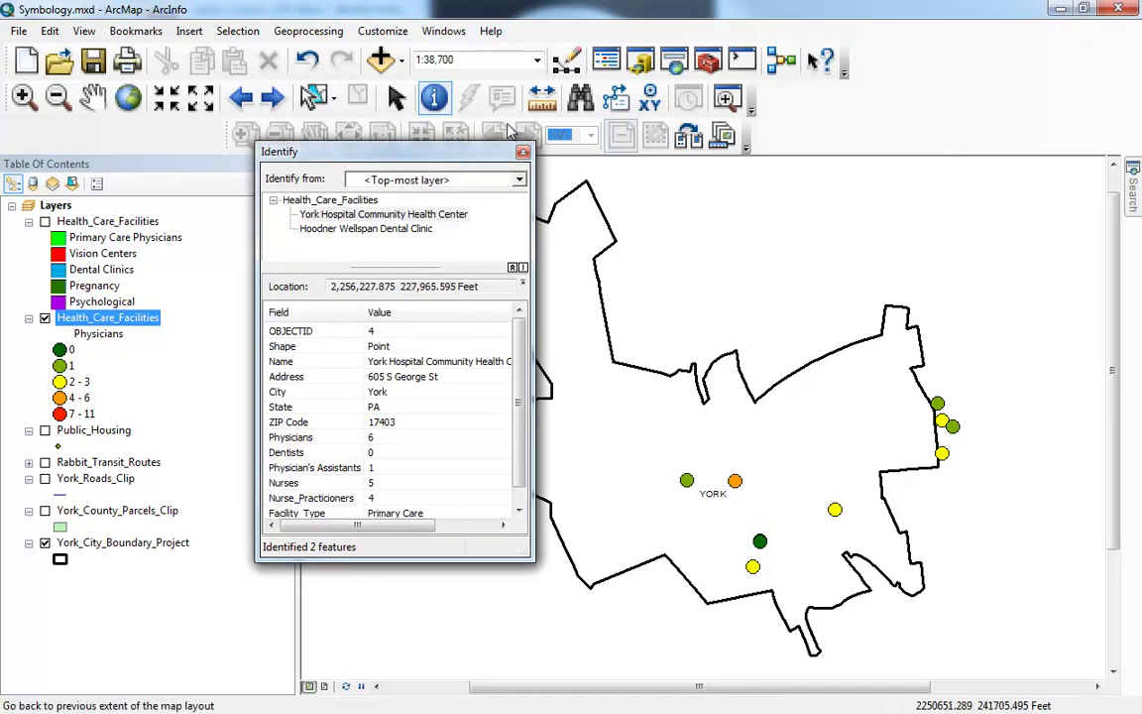
{"action": "left_click", "coordinate": [523, 154]}
Step: Identify the overlapping dark green and orange facility points separately at close range and compare their attributes
{"action": "left_click", "coordinate": [24, 97]}
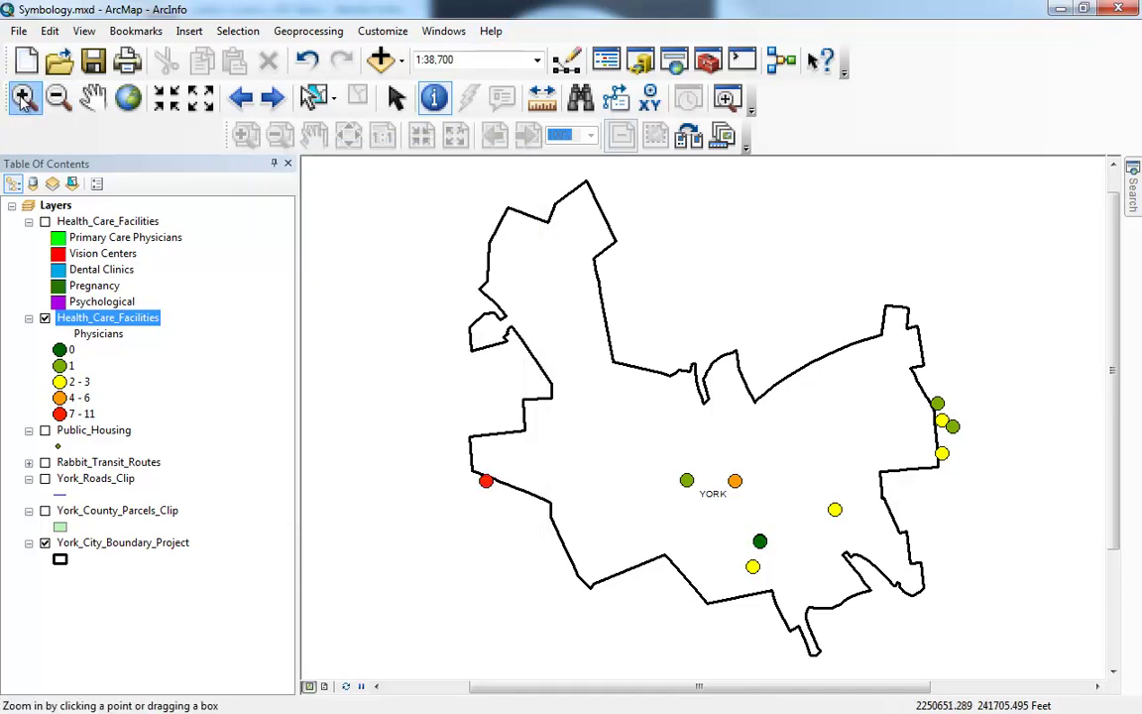
{"action": "left_click_drag", "start_coordinate": [658, 470], "coordinate": [713, 514]}
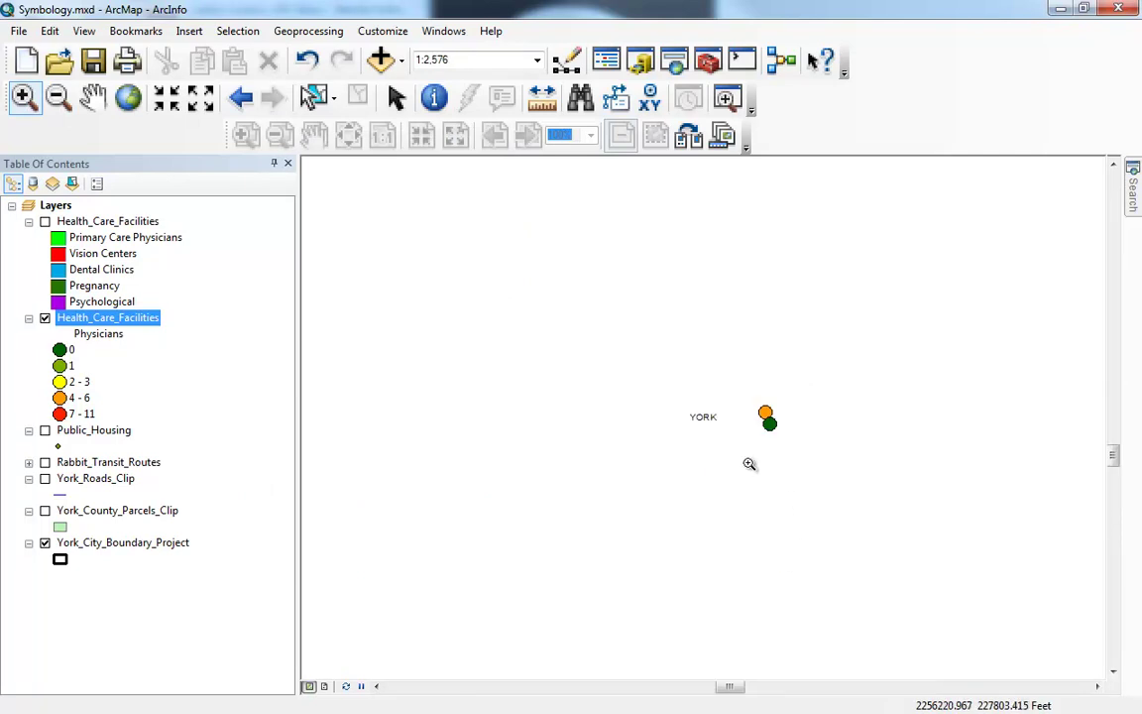
{"action": "left_click", "coordinate": [435, 97]}
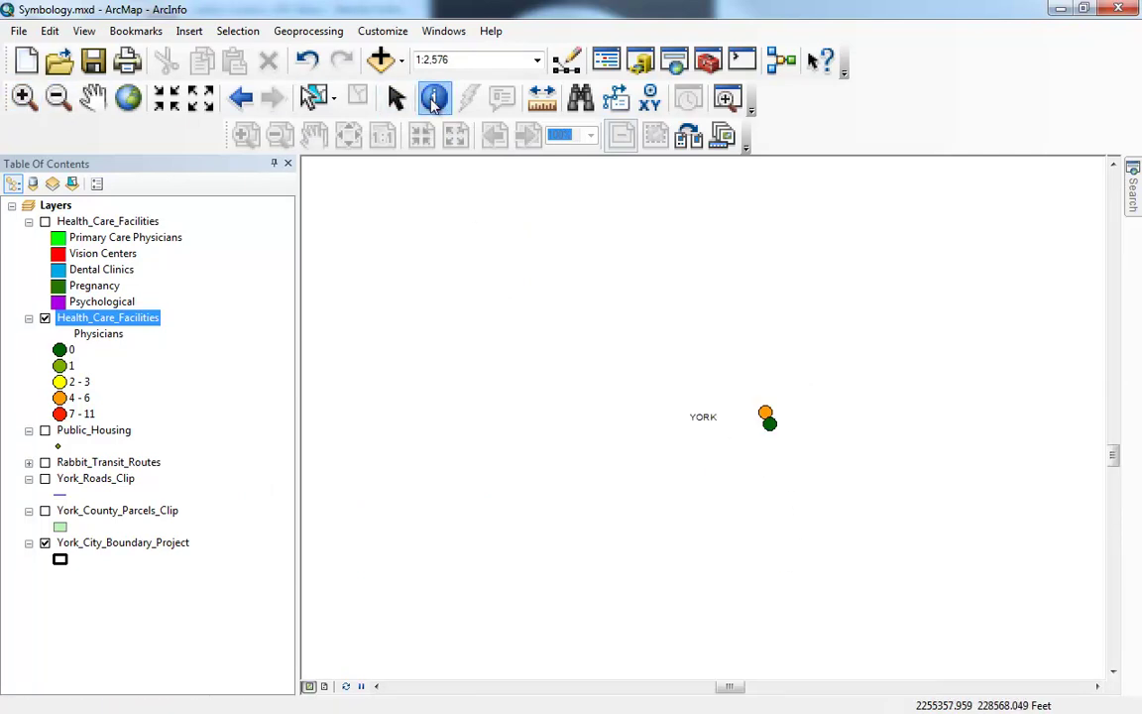
{"action": "left_click", "coordinate": [772, 425]}
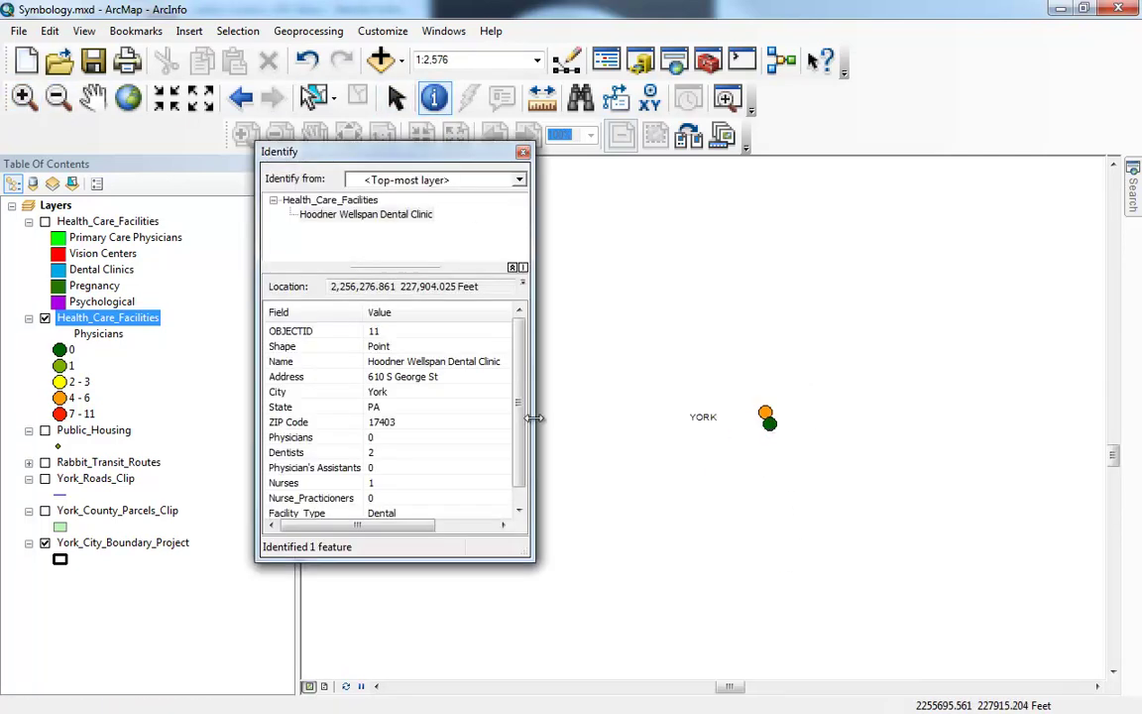
{"action": "left_click", "coordinate": [769, 415]}
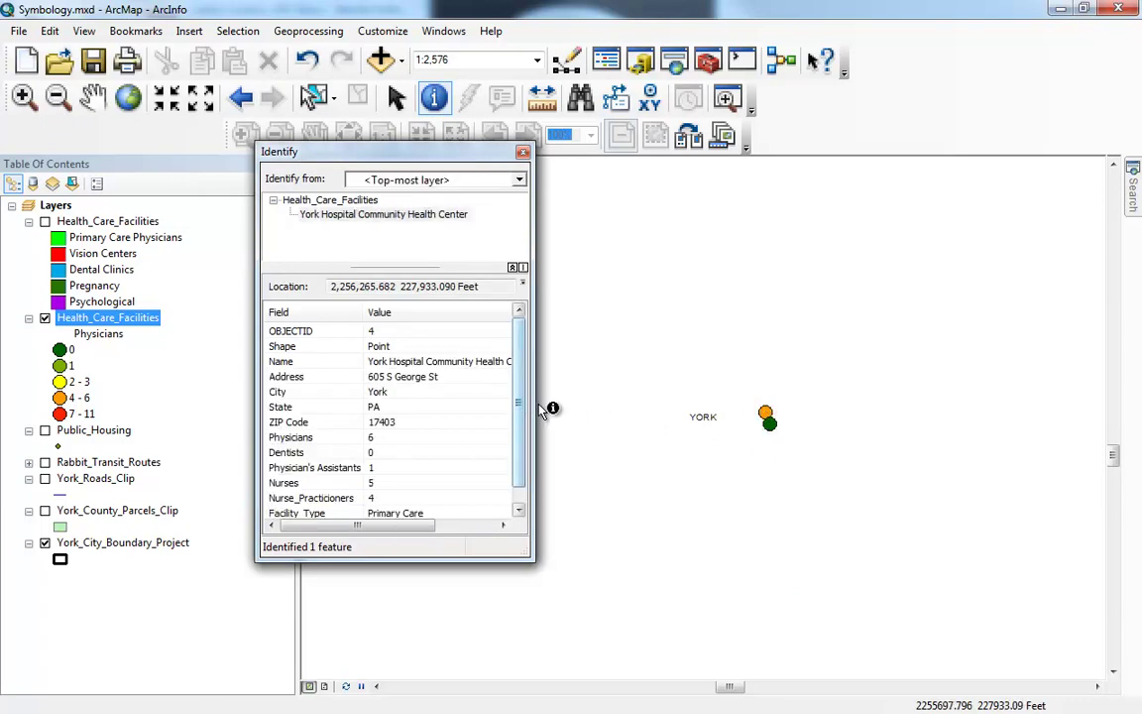
{"action": "left_click_drag", "start_coordinate": [534, 399], "coordinate": [576, 400]}
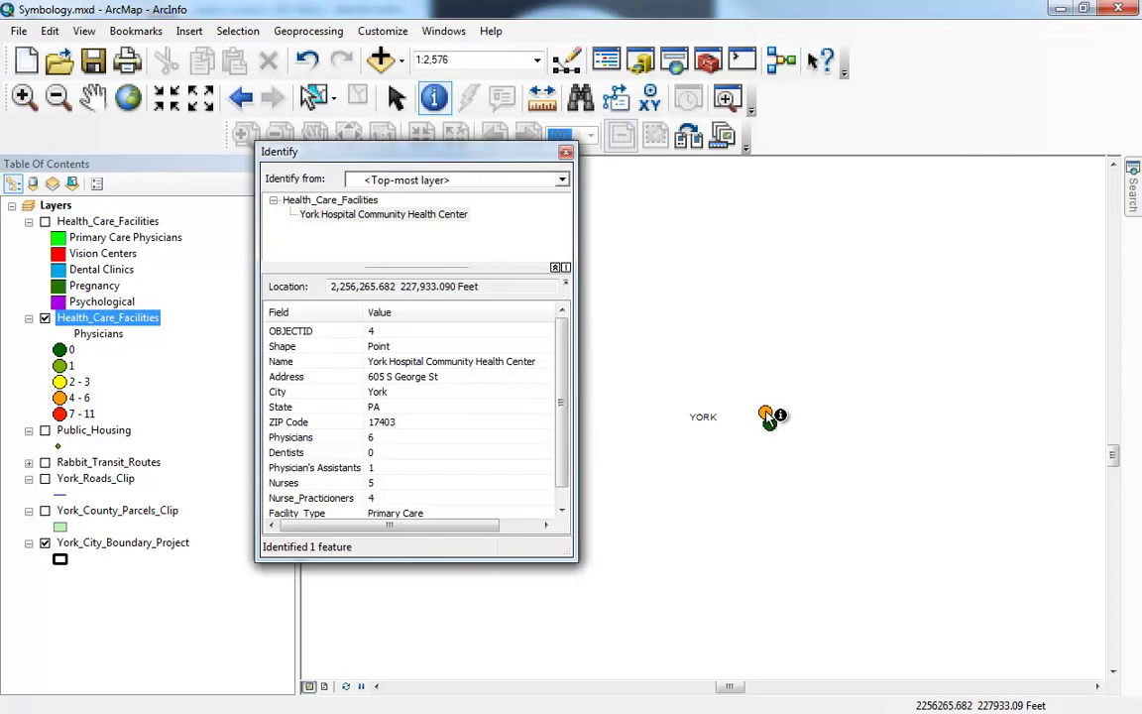
{"action": "left_click", "coordinate": [565, 153]}
Step: Switch the Health_Care_Facilities layer to graduated symbols based on Physicians, with symbol sizes from 4 to 18
{"action": "left_click", "coordinate": [58, 96]}
{"action": "left_click_drag", "start_coordinate": [673, 355], "coordinate": [865, 521]}
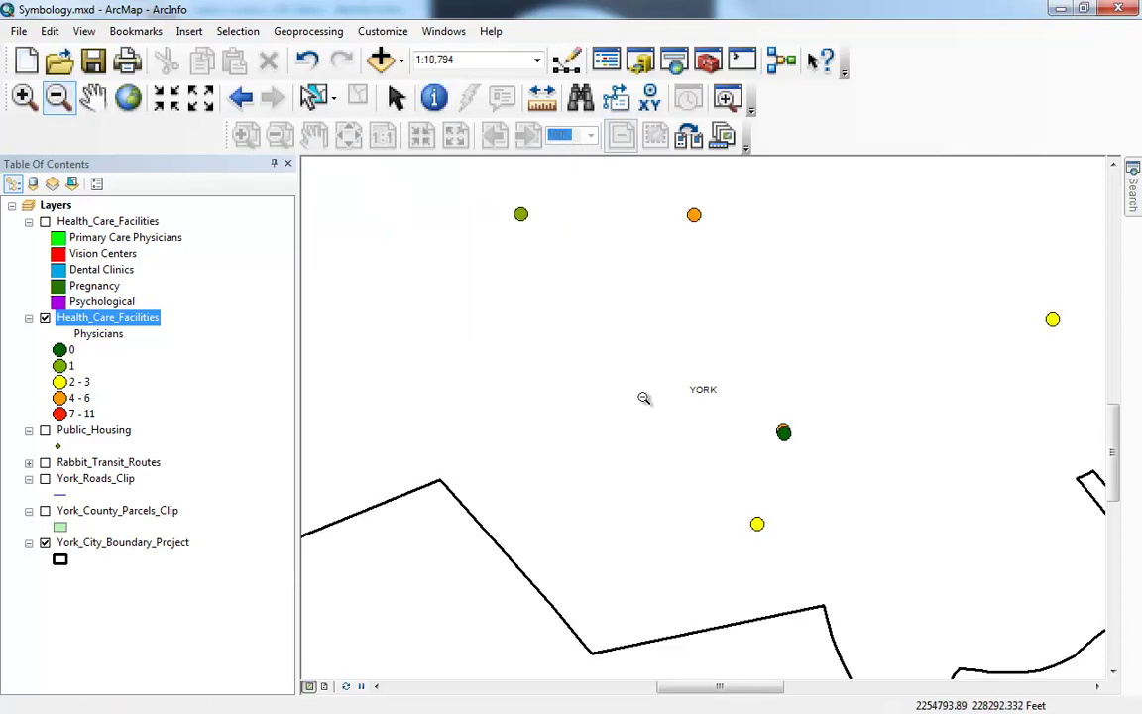
{"action": "left_click_drag", "start_coordinate": [582, 360], "coordinate": [823, 505]}
{"action": "left_click", "coordinate": [787, 435]}
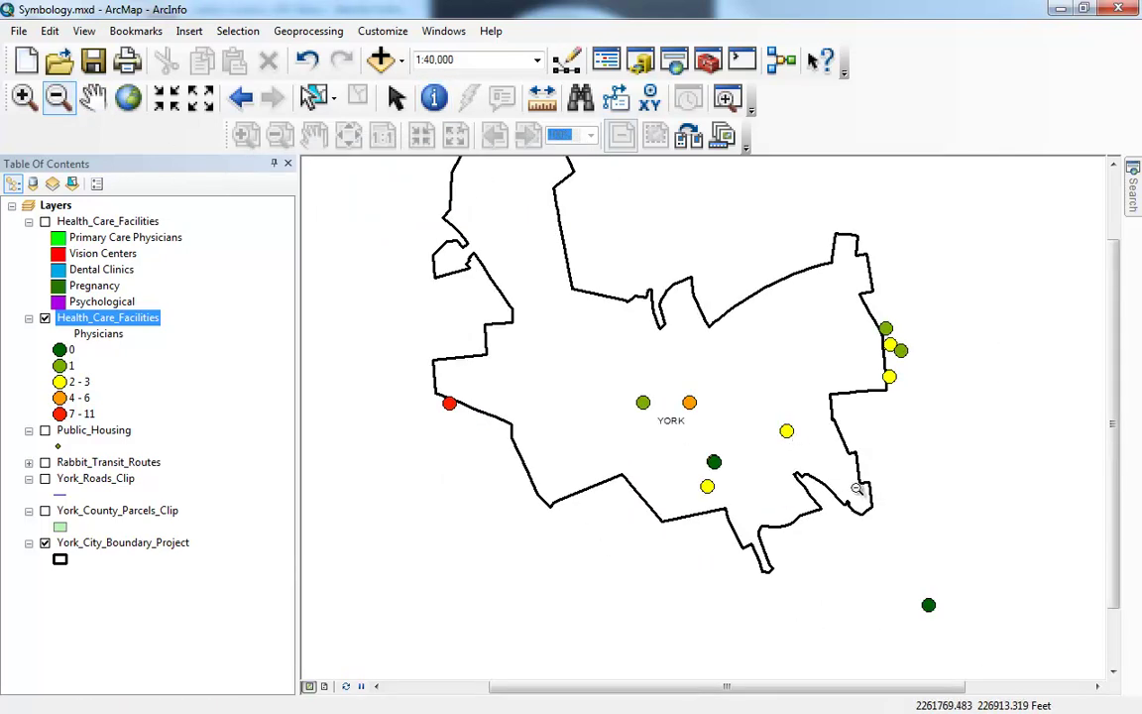
{"action": "left_click", "coordinate": [683, 444]}
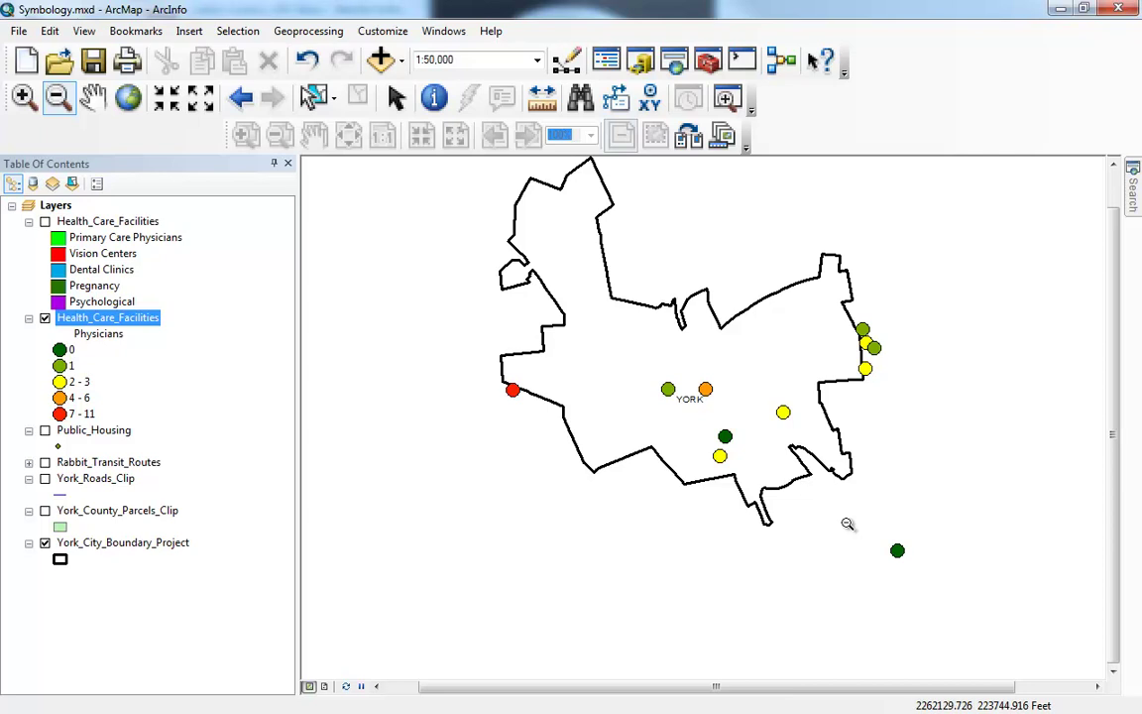
{"action": "double_click", "coordinate": [100, 320]}
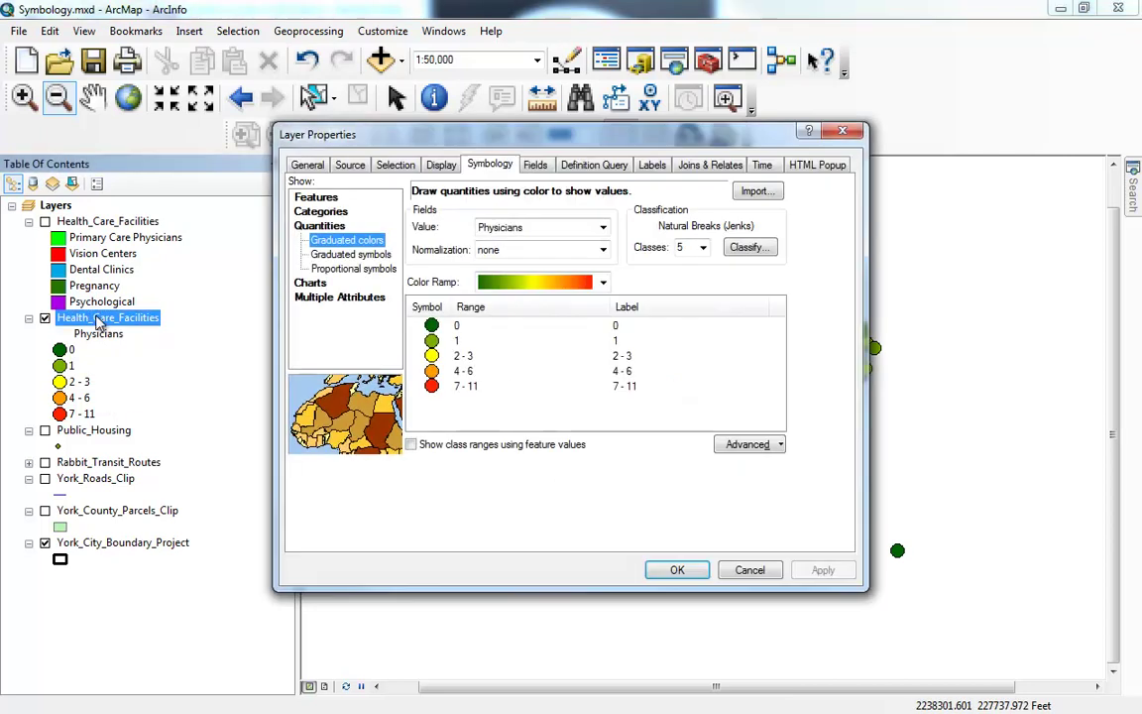
{"action": "left_click", "coordinate": [342, 256]}
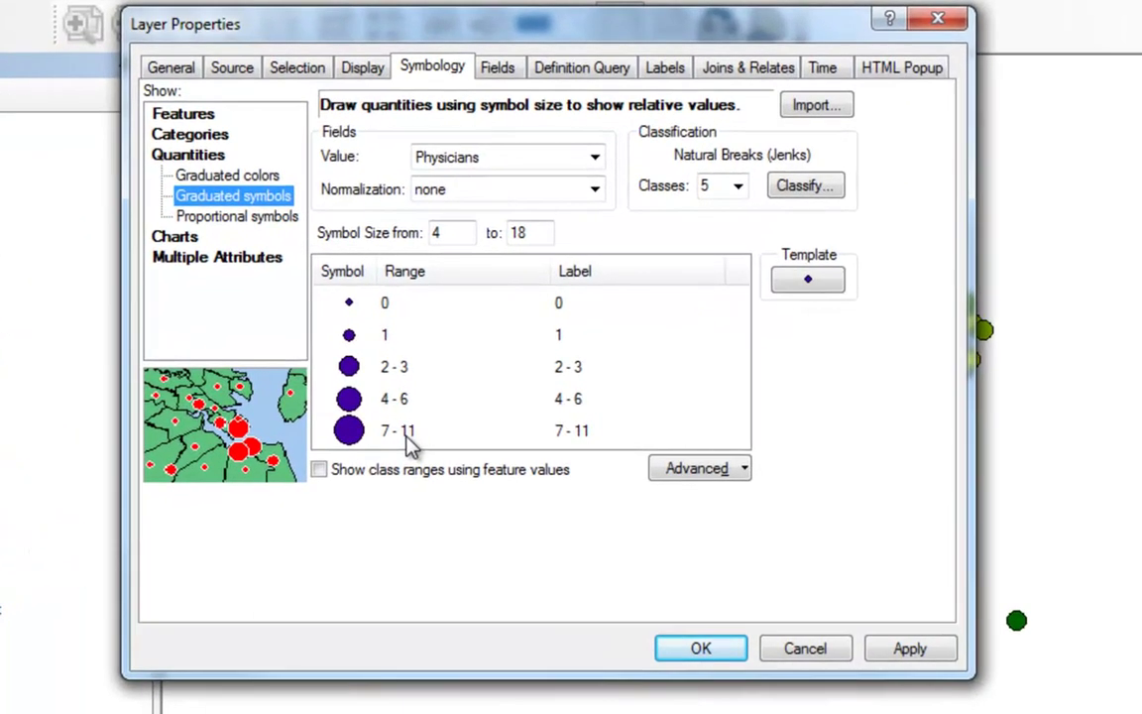
{"action": "left_click", "coordinate": [698, 650]}
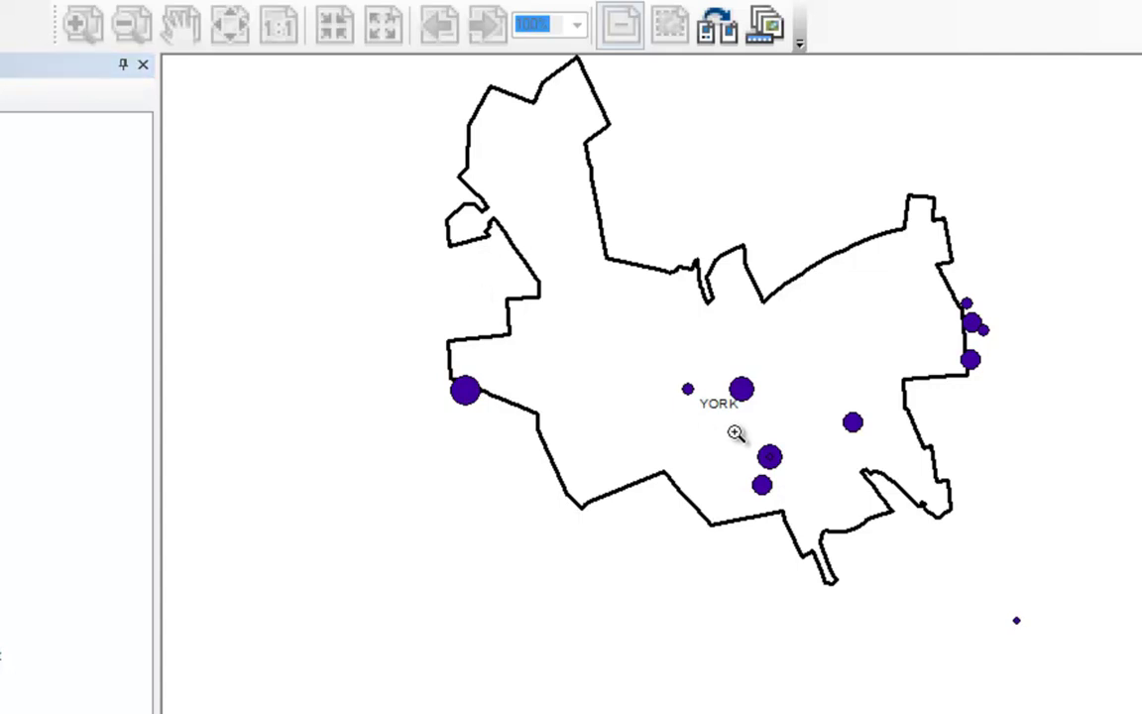
Step: Change the template color of the Health_Care_Facilities graduated symbols to yellow and apply it to the map
{"action": "left_click", "coordinate": [822, 494]}
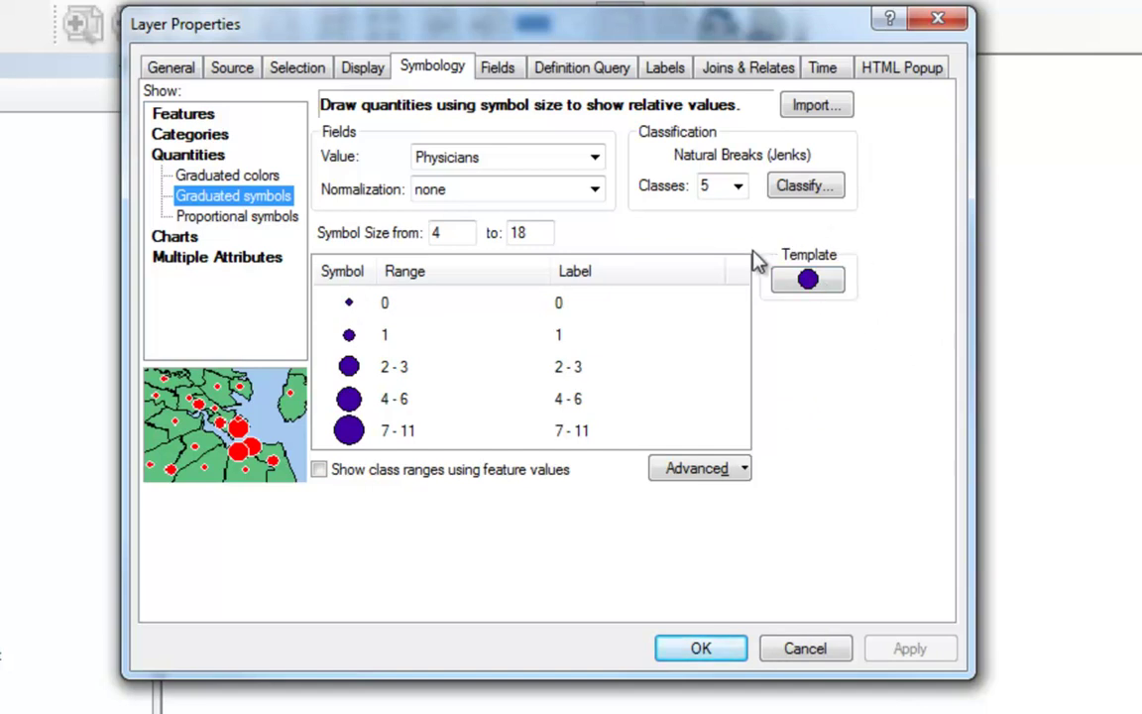
{"action": "left_click", "coordinate": [809, 282]}
{"action": "left_click", "coordinate": [817, 203]}
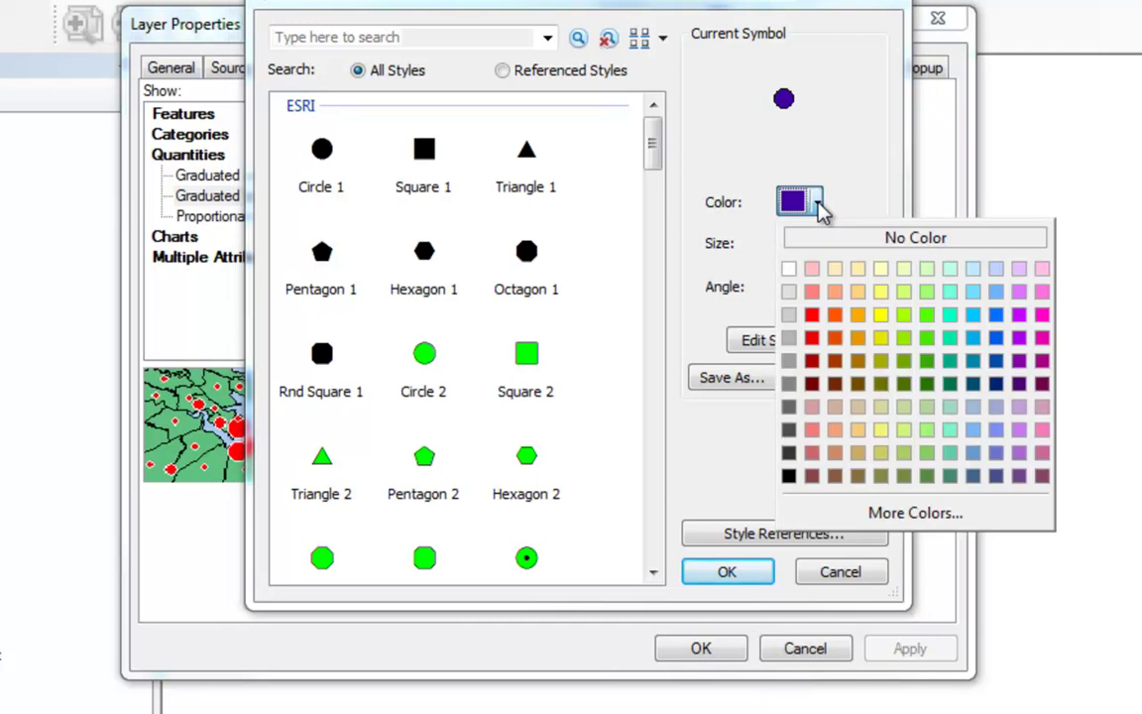
{"action": "left_click", "coordinate": [872, 294]}
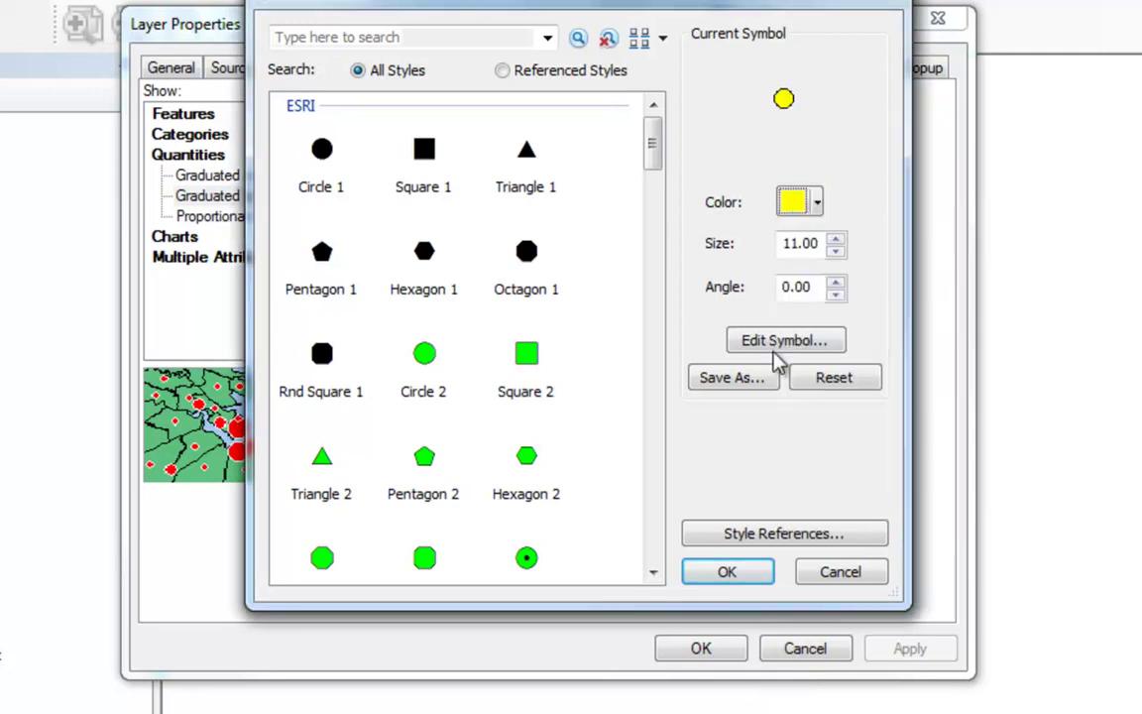
{"action": "left_click", "coordinate": [727, 572]}
{"action": "left_click", "coordinate": [672, 653]}
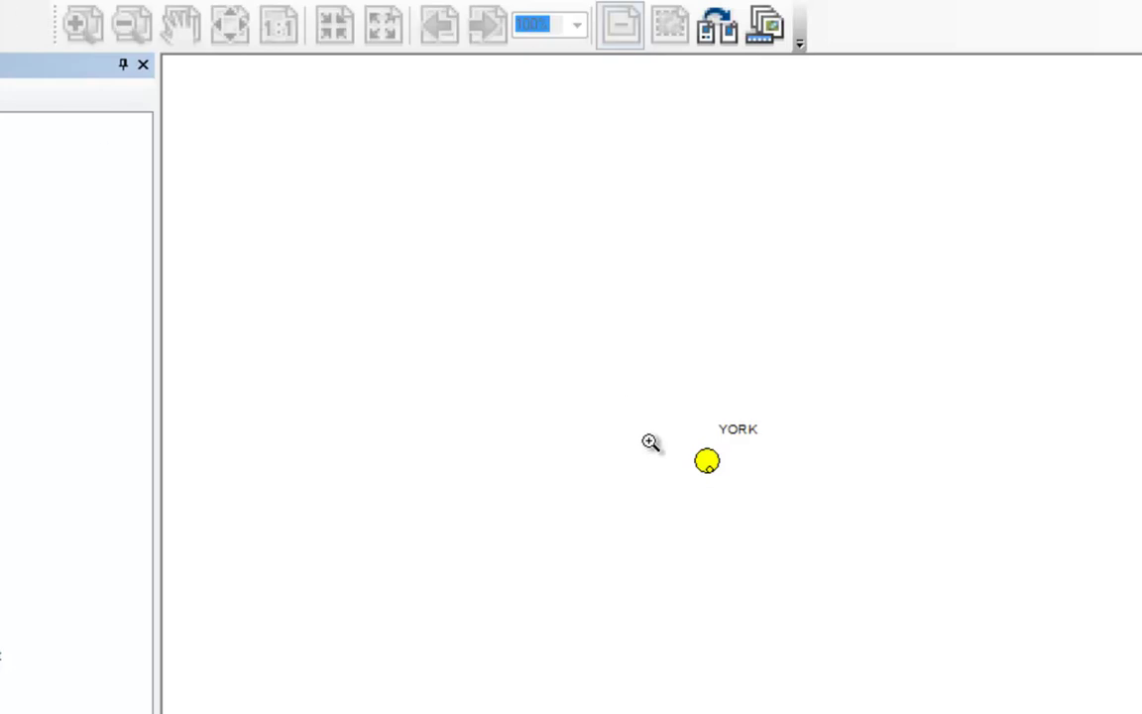
Step: Examine the overlapping yellow facility symbols near the YORK label at close range, and compare symbol sizes across the whole city
{"action": "left_click_drag", "start_coordinate": [655, 413], "coordinate": [766, 505]}
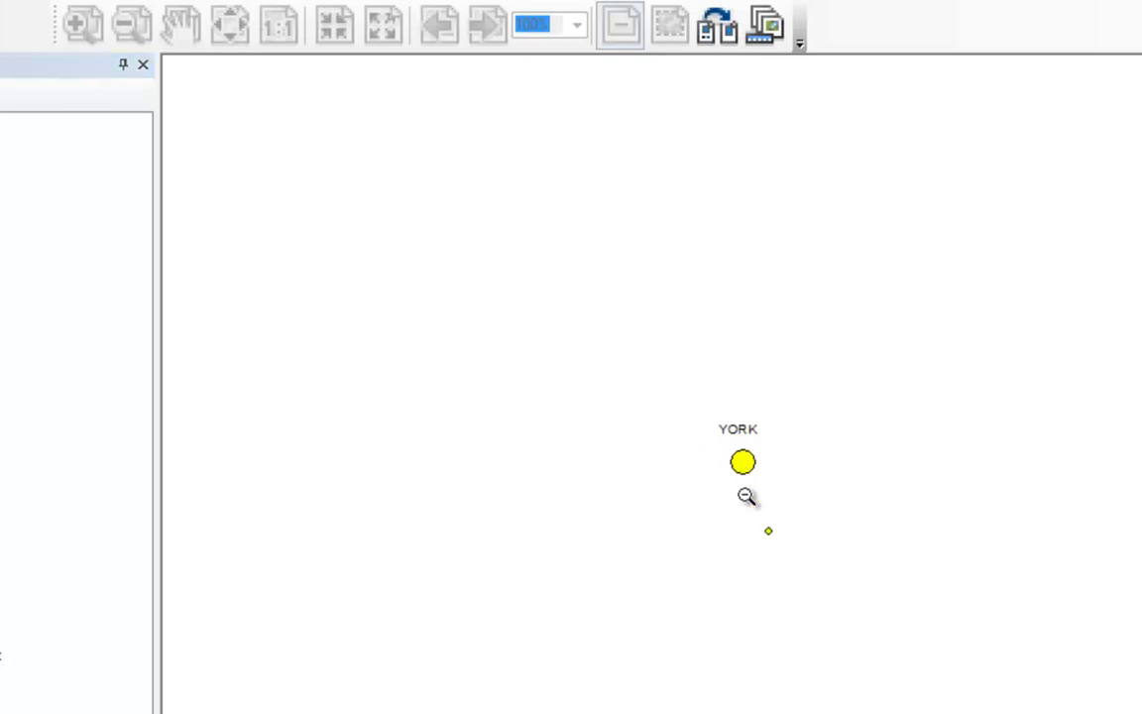
{"action": "left_click", "coordinate": [743, 498]}
{"action": "left_click", "coordinate": [731, 436]}
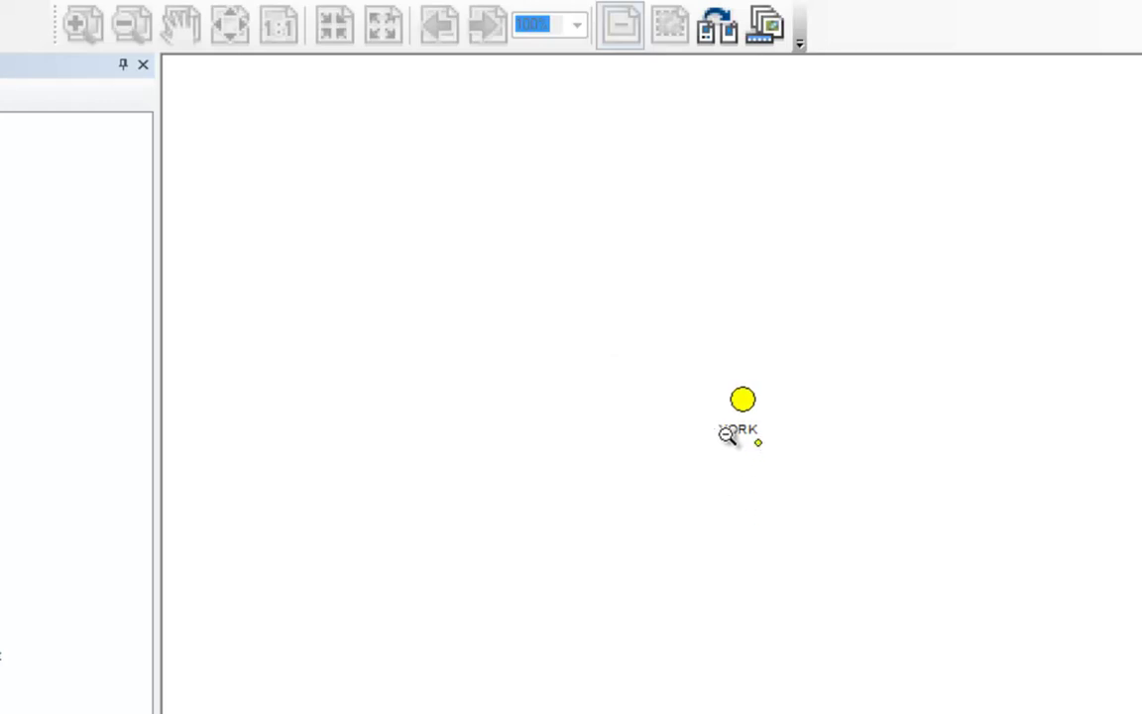
{"action": "left_click", "coordinate": [709, 447]}
{"action": "left_click", "coordinate": [714, 374]}
{"action": "left_click", "coordinate": [865, 479]}
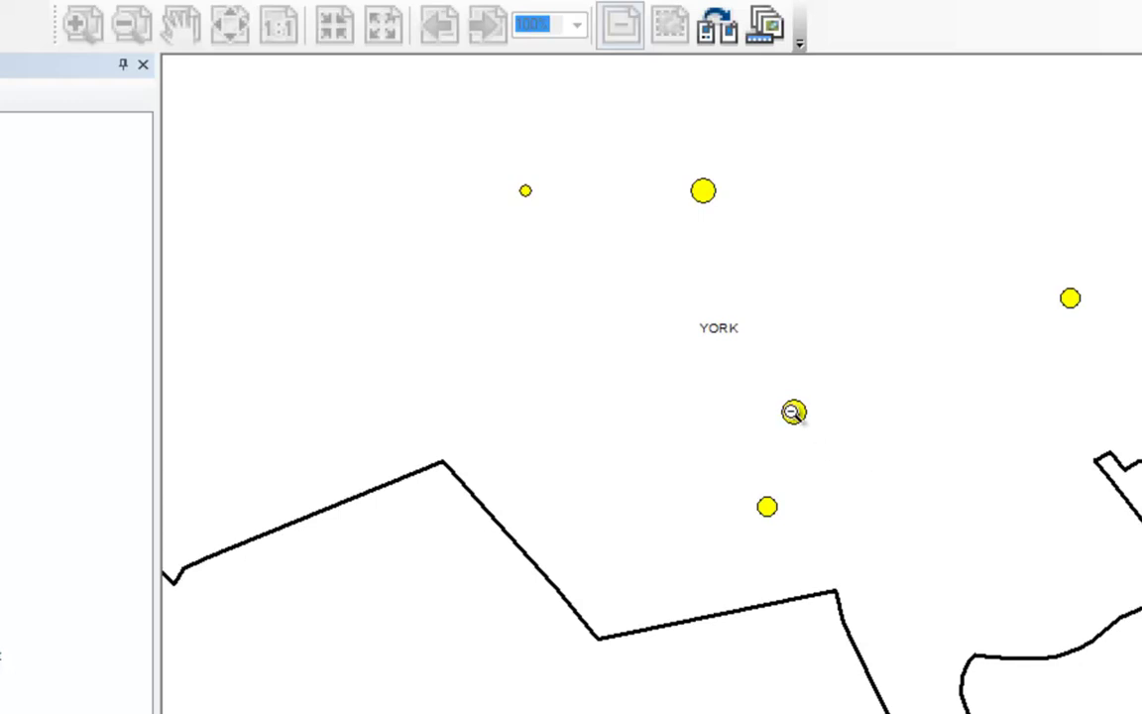
{"action": "left_click", "coordinate": [655, 378]}
{"action": "left_click", "coordinate": [759, 416]}
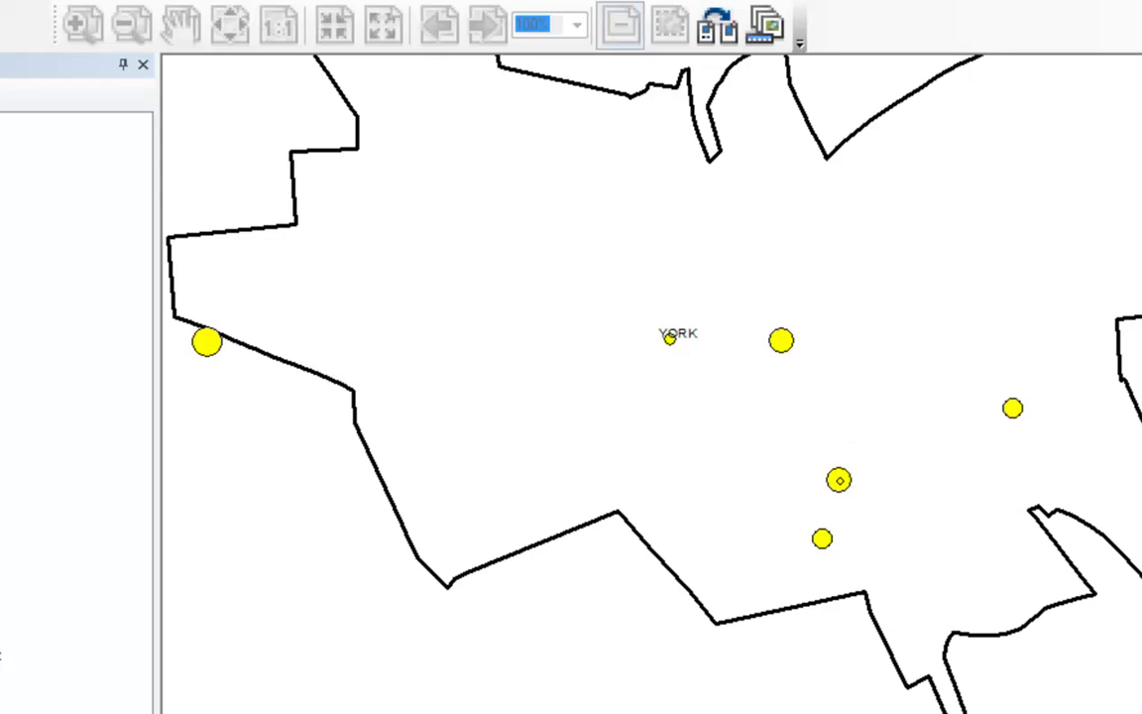
{"action": "left_click", "coordinate": [525, 385]}
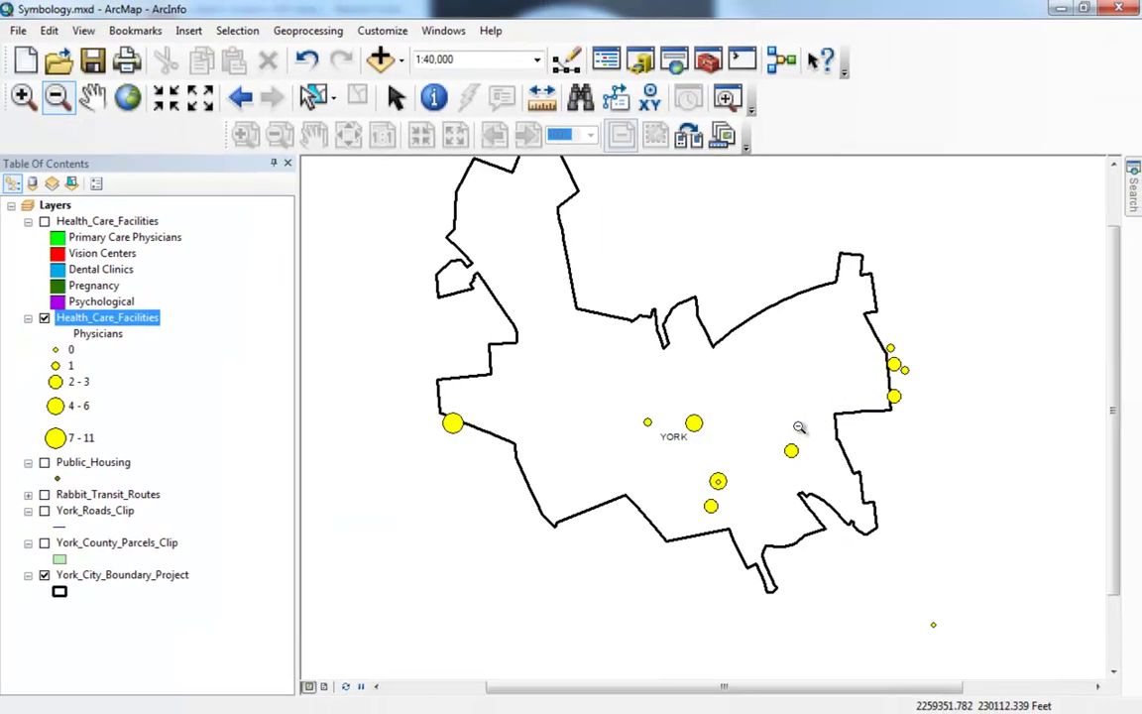
{"action": "left_click", "coordinate": [702, 455]}
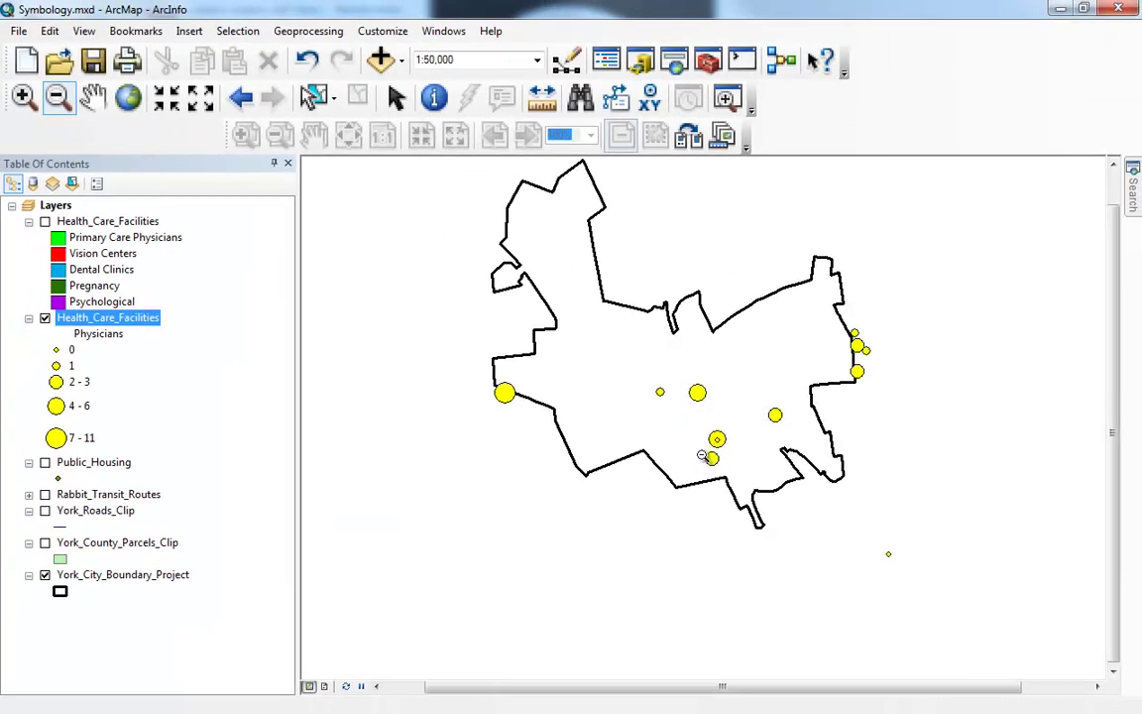
Step: Hide the graduated-symbol Health_Care_Facilities layer, show York_County_Parcels_Clip, and fit the map to the parcels
{"action": "left_click", "coordinate": [45, 318]}
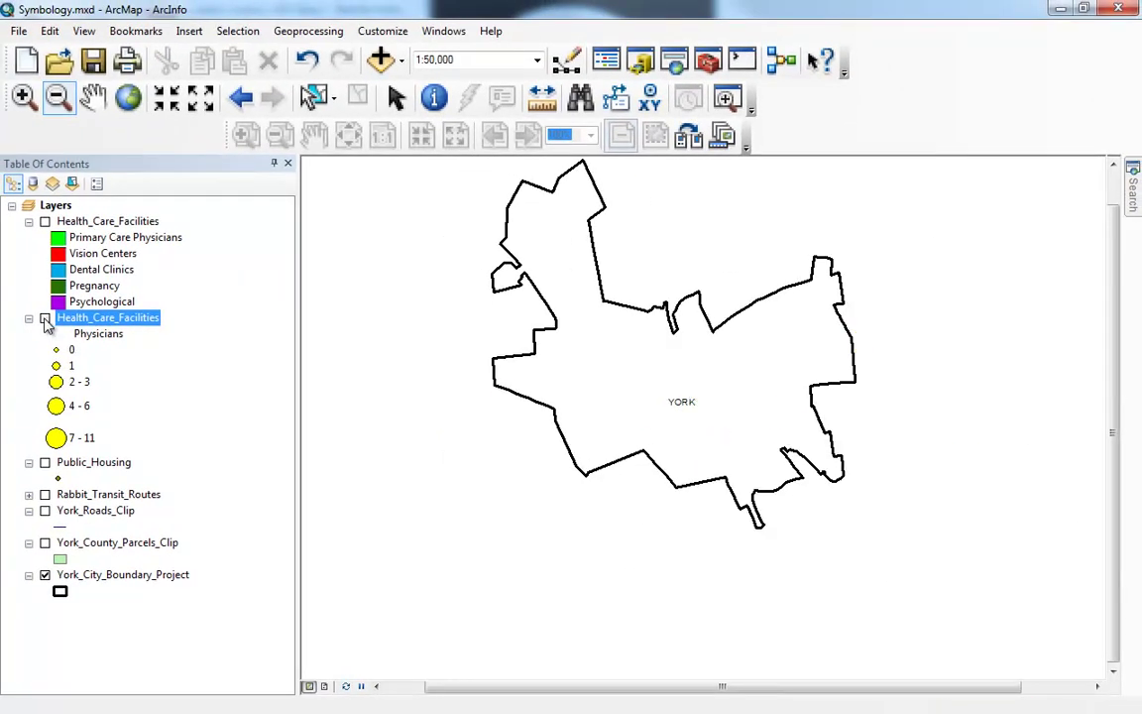
{"action": "left_click", "coordinate": [45, 543]}
{"action": "left_click", "coordinate": [45, 544]}
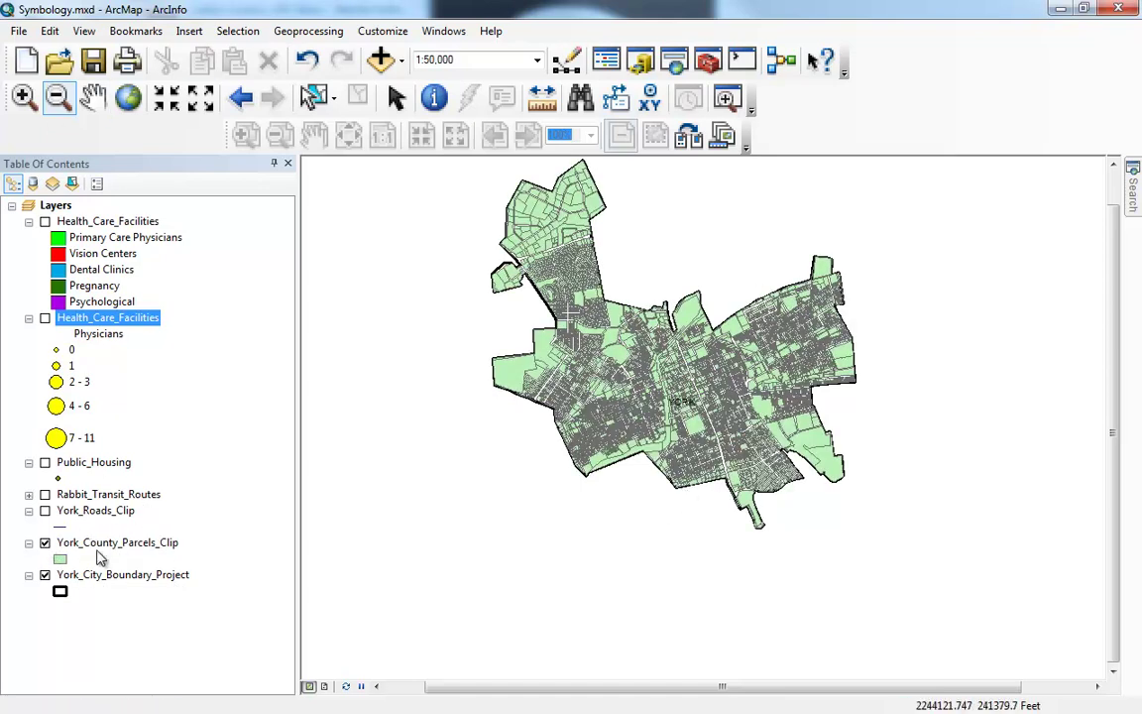
{"action": "right_click", "coordinate": [99, 542]}
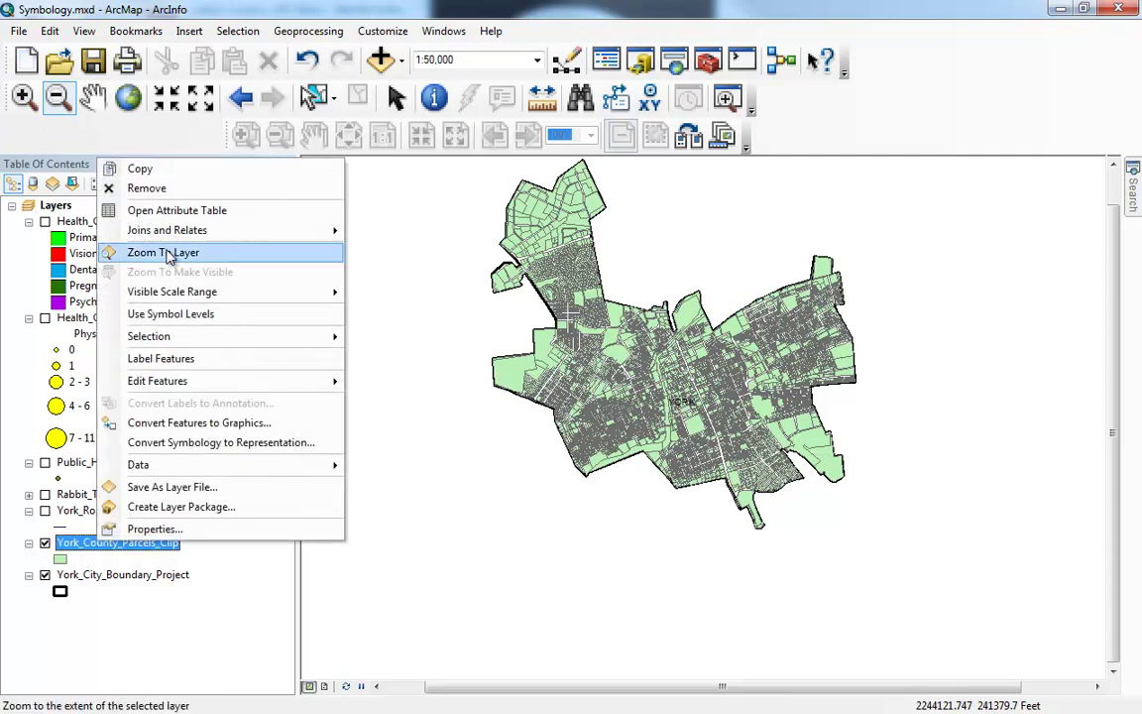
{"action": "left_click", "coordinate": [163, 253]}
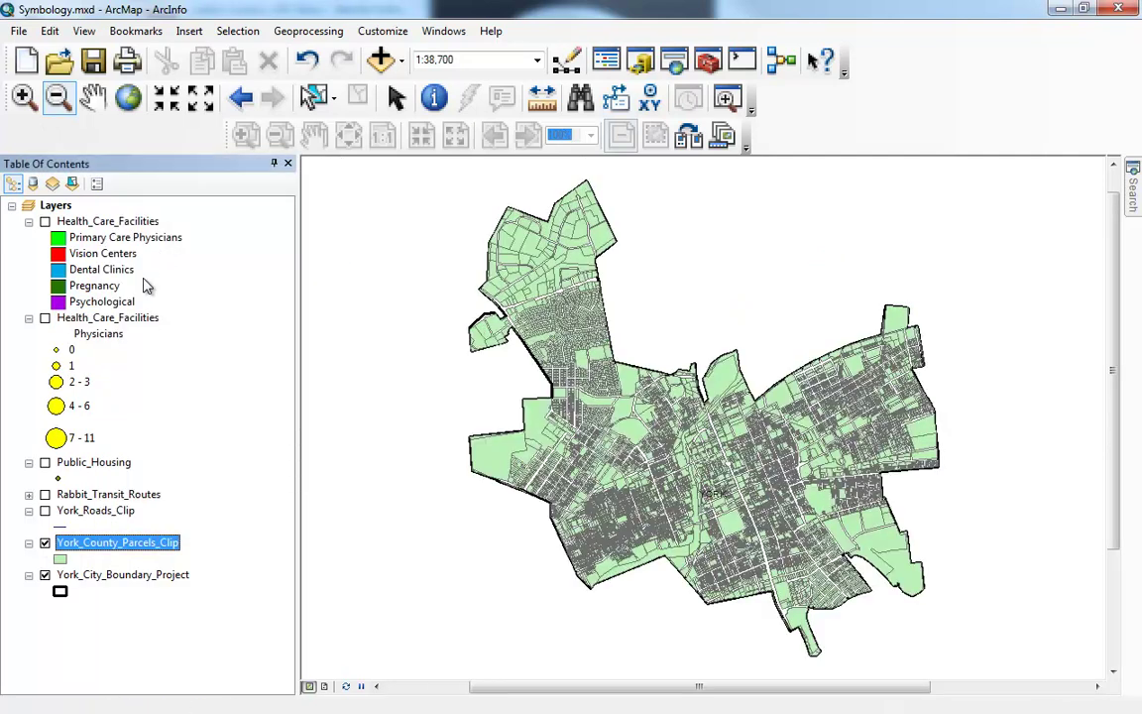
Step: Review the York_County_Parcels_Clip attribute table, highlight its CLASS field, and close the table
{"action": "right_click", "coordinate": [91, 545]}
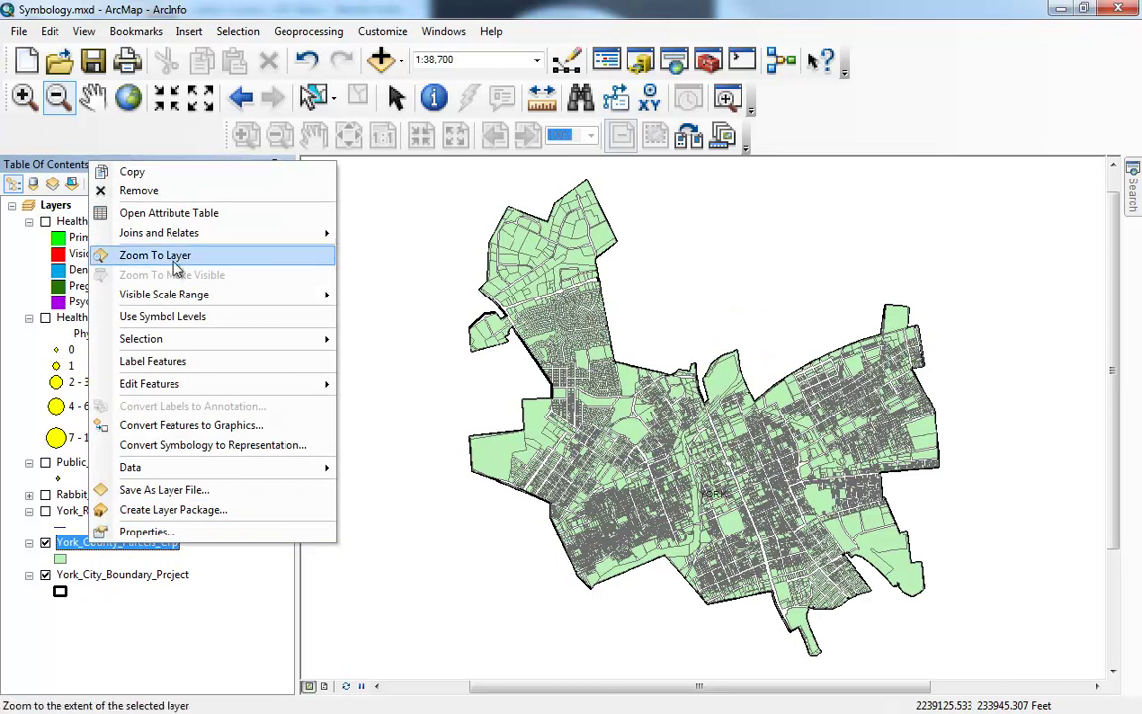
{"action": "left_click", "coordinate": [191, 213]}
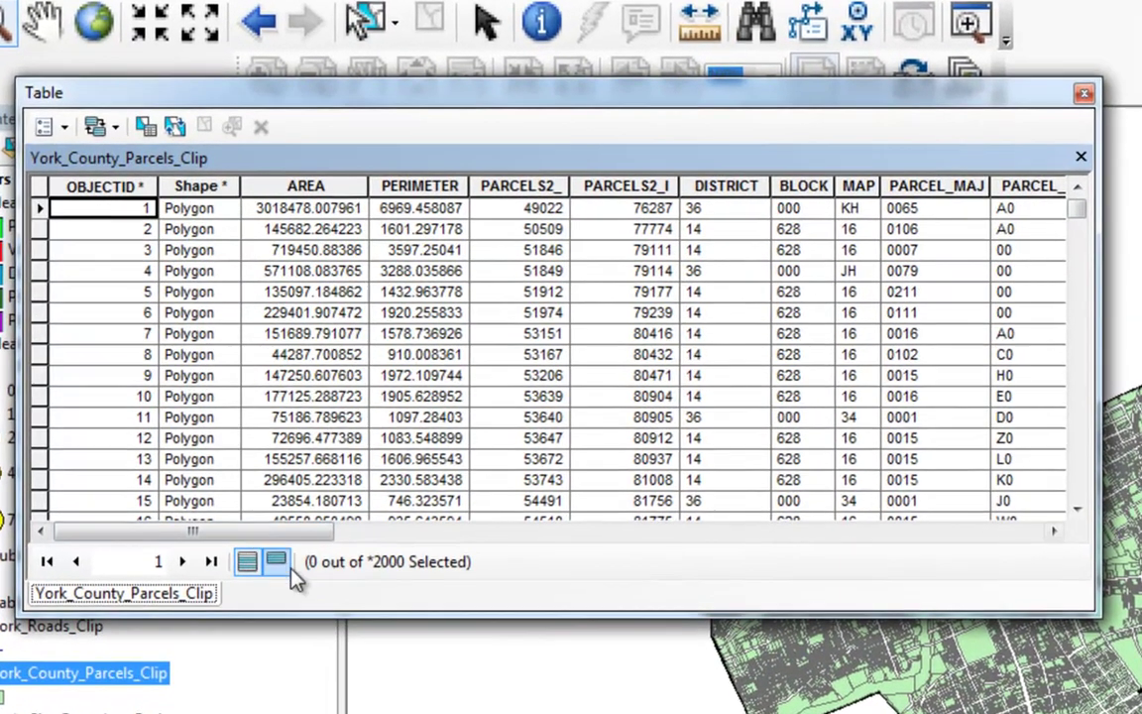
{"action": "left_click_drag", "start_coordinate": [247, 538], "coordinate": [810, 536]}
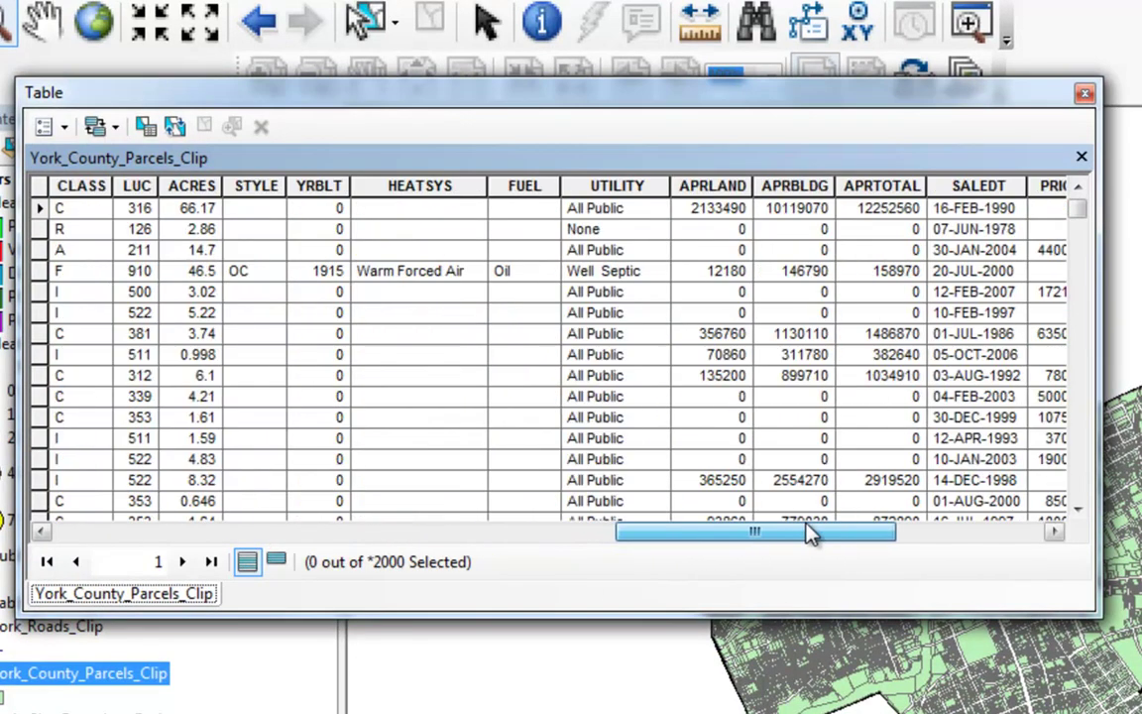
{"action": "left_click_drag", "start_coordinate": [810, 535], "coordinate": [798, 532]}
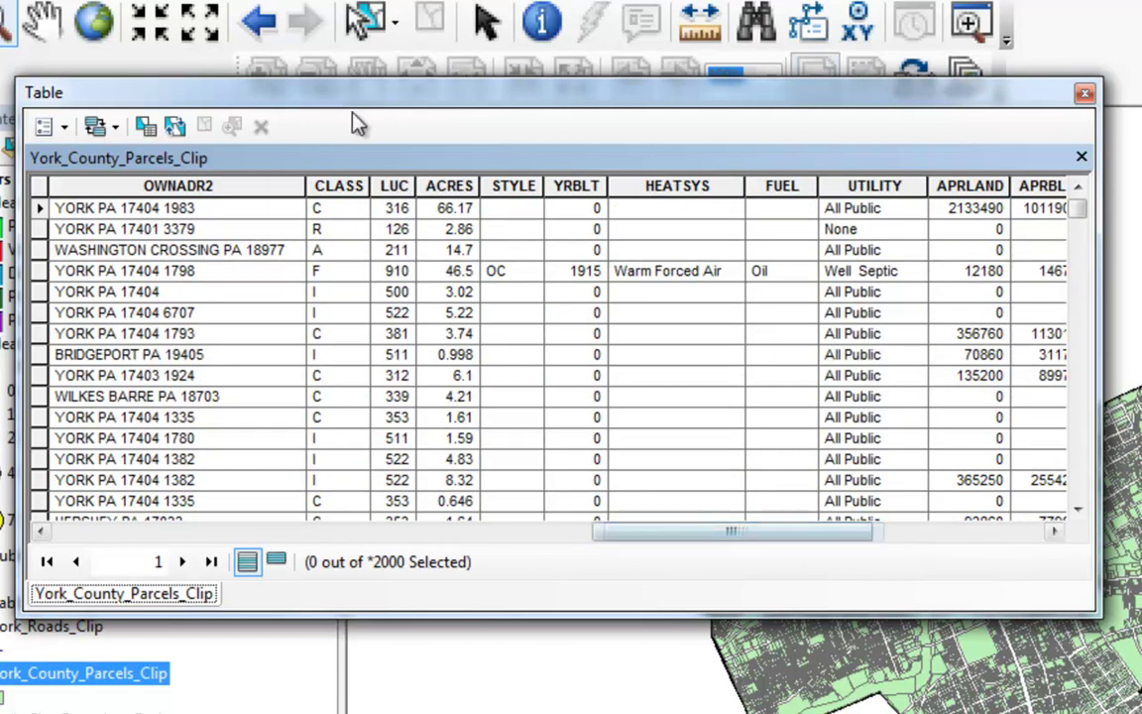
{"action": "left_click", "coordinate": [332, 189]}
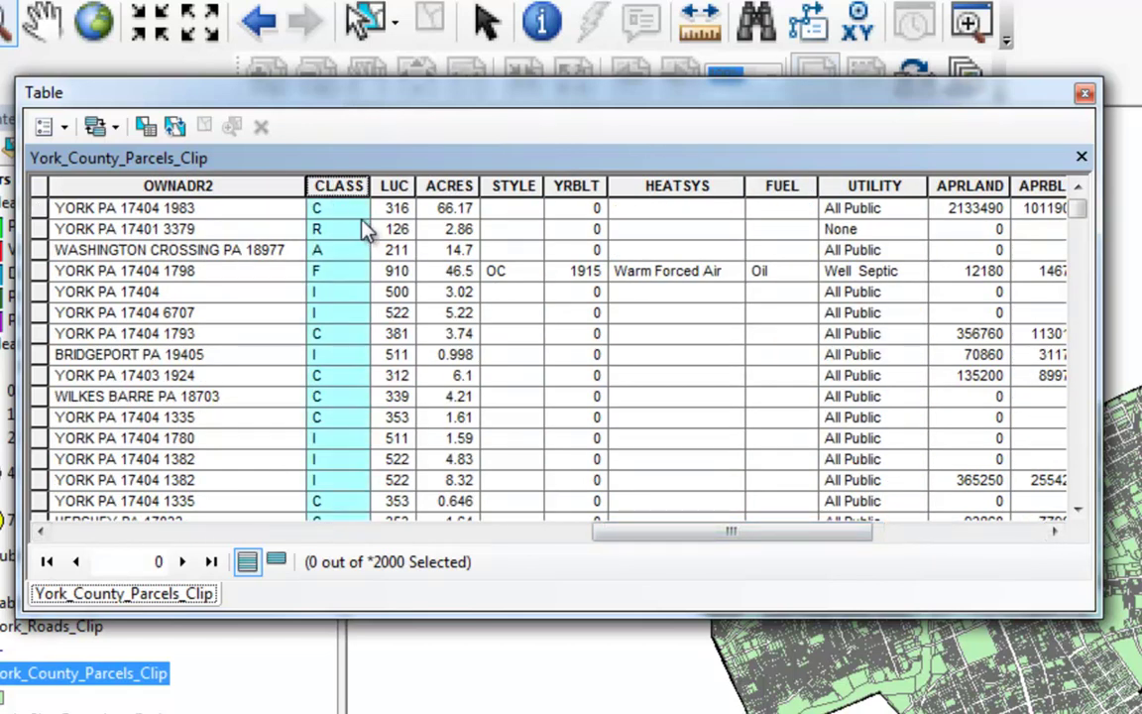
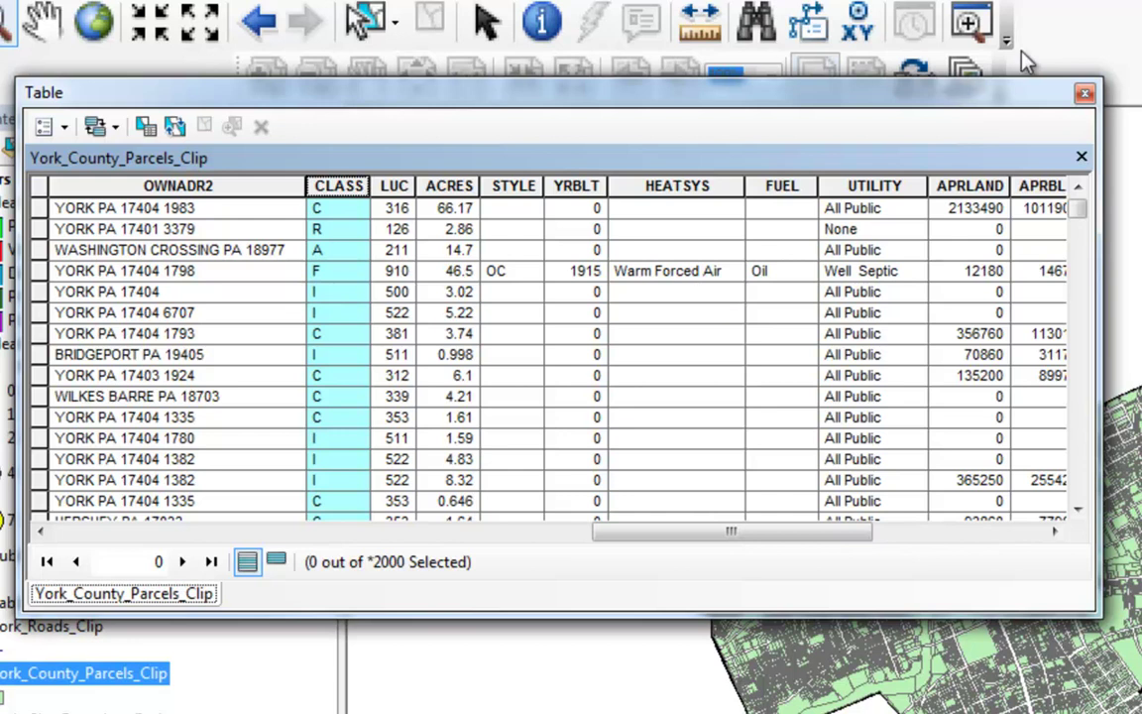
{"action": "left_click", "coordinate": [1084, 92]}
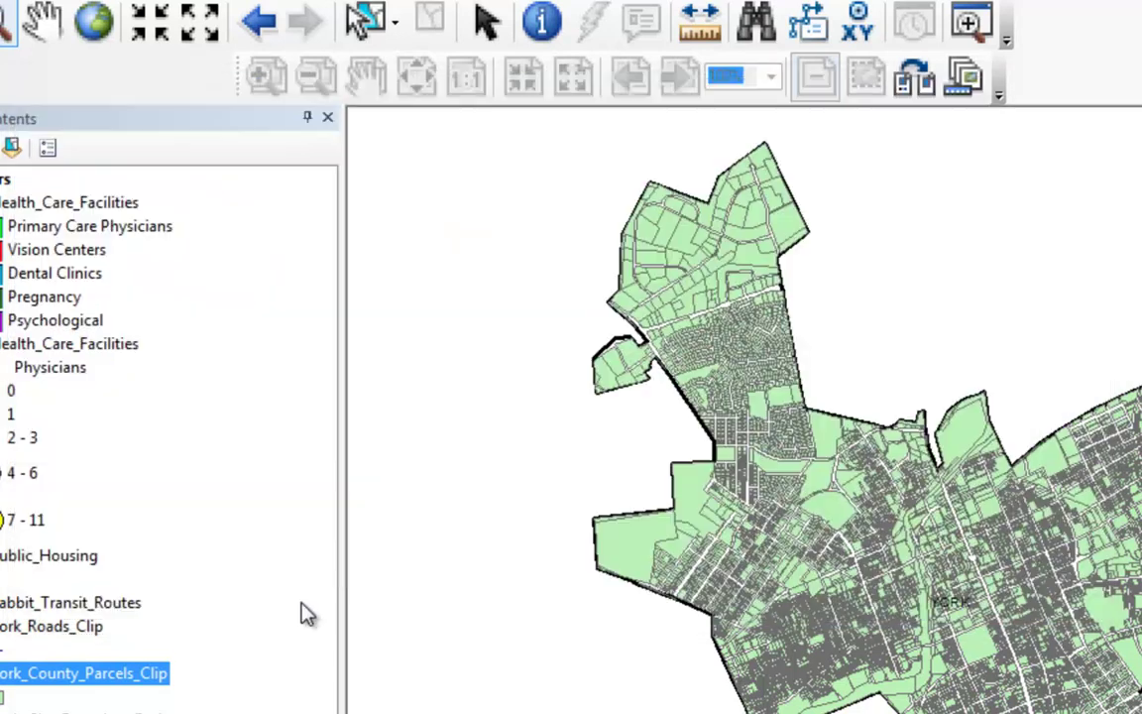
Step: Try to symbolize the York_County_Parcels_Clip layer with graduated colors based on the LUC field
{"action": "double_click", "coordinate": [62, 682]}
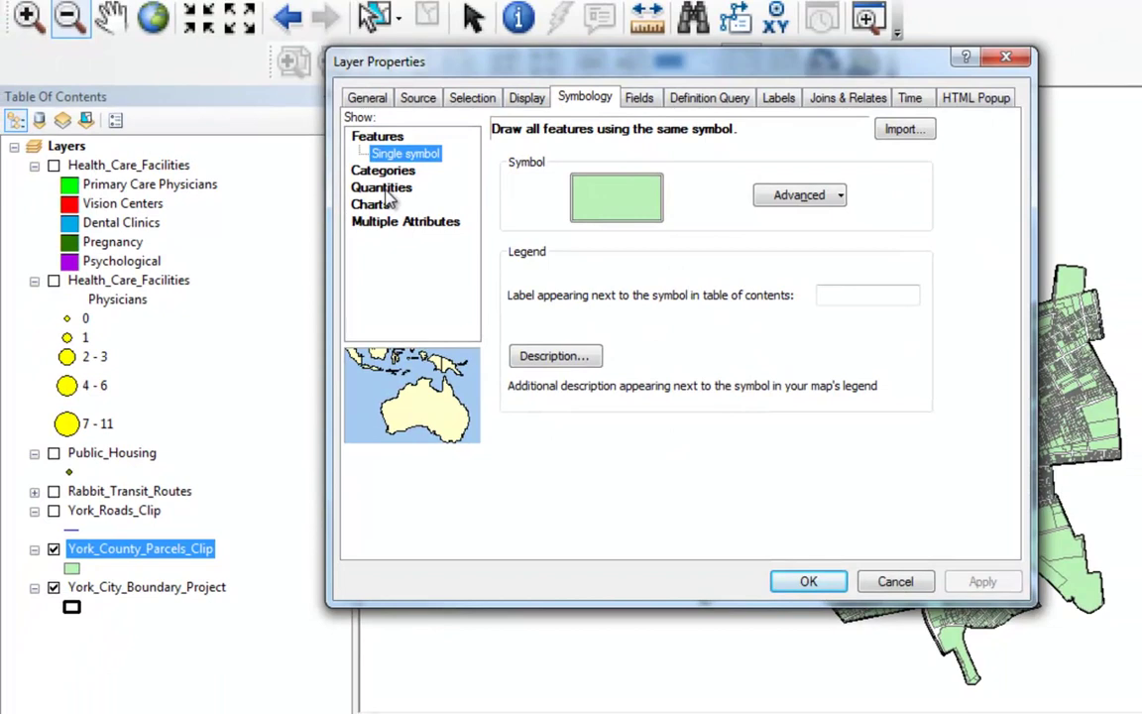
{"action": "left_click", "coordinate": [379, 194]}
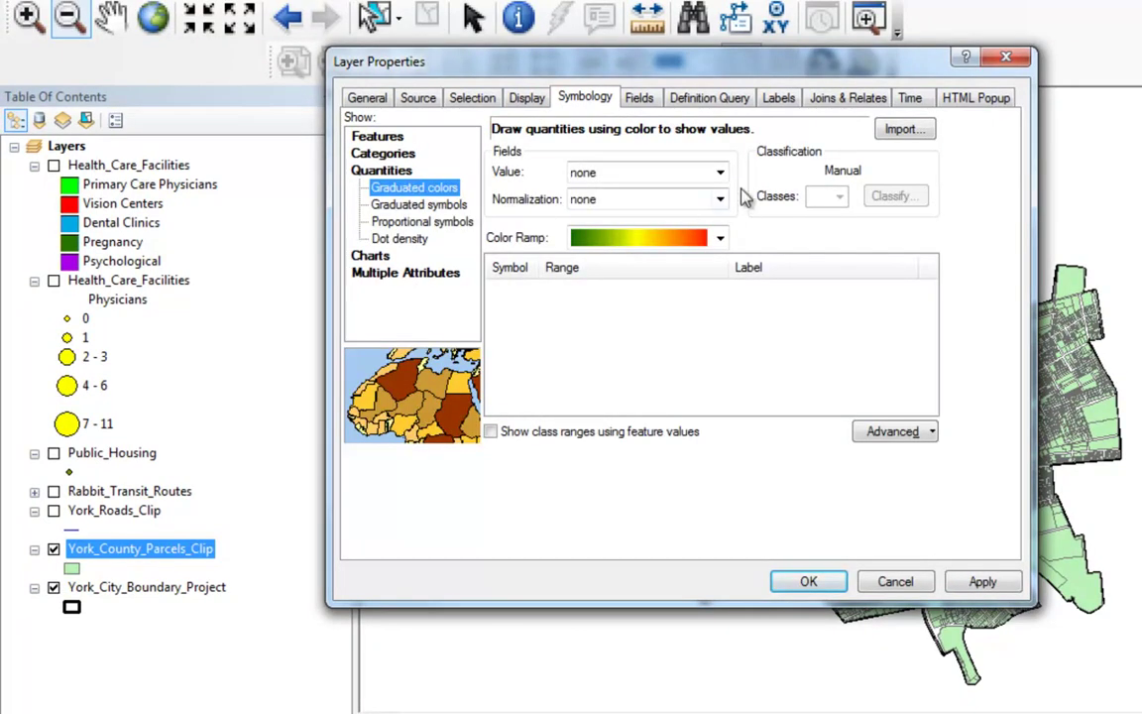
{"action": "left_click", "coordinate": [721, 174]}
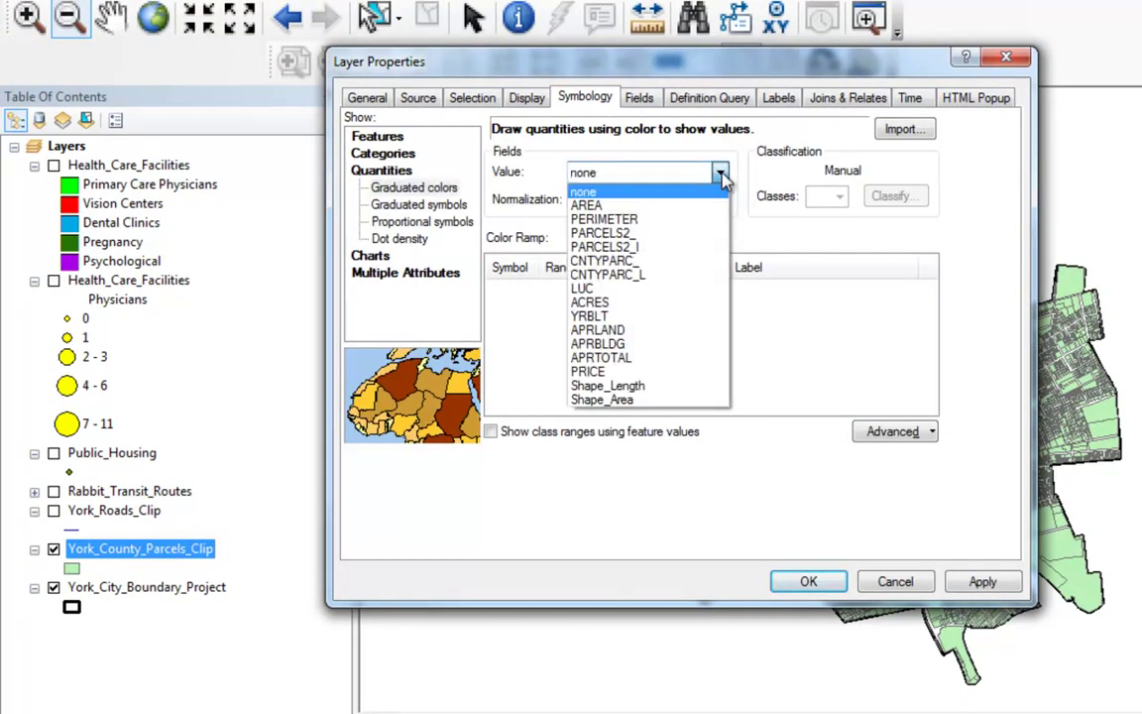
{"action": "left_click", "coordinate": [613, 289]}
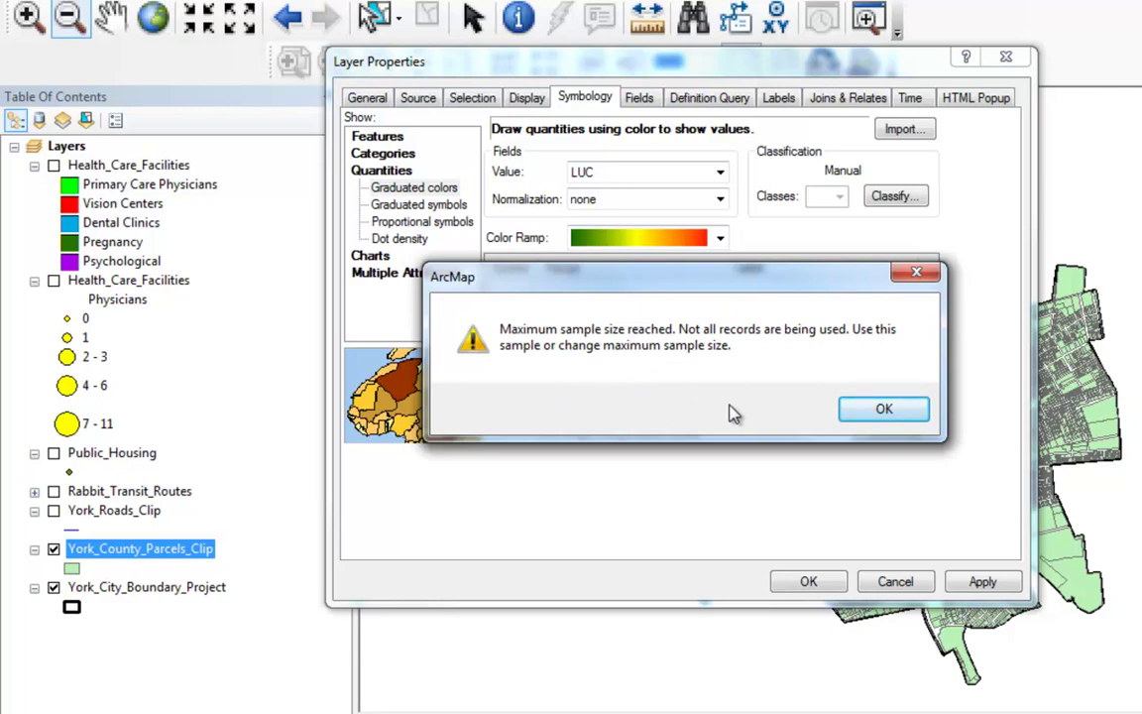
{"action": "left_click", "coordinate": [885, 412]}
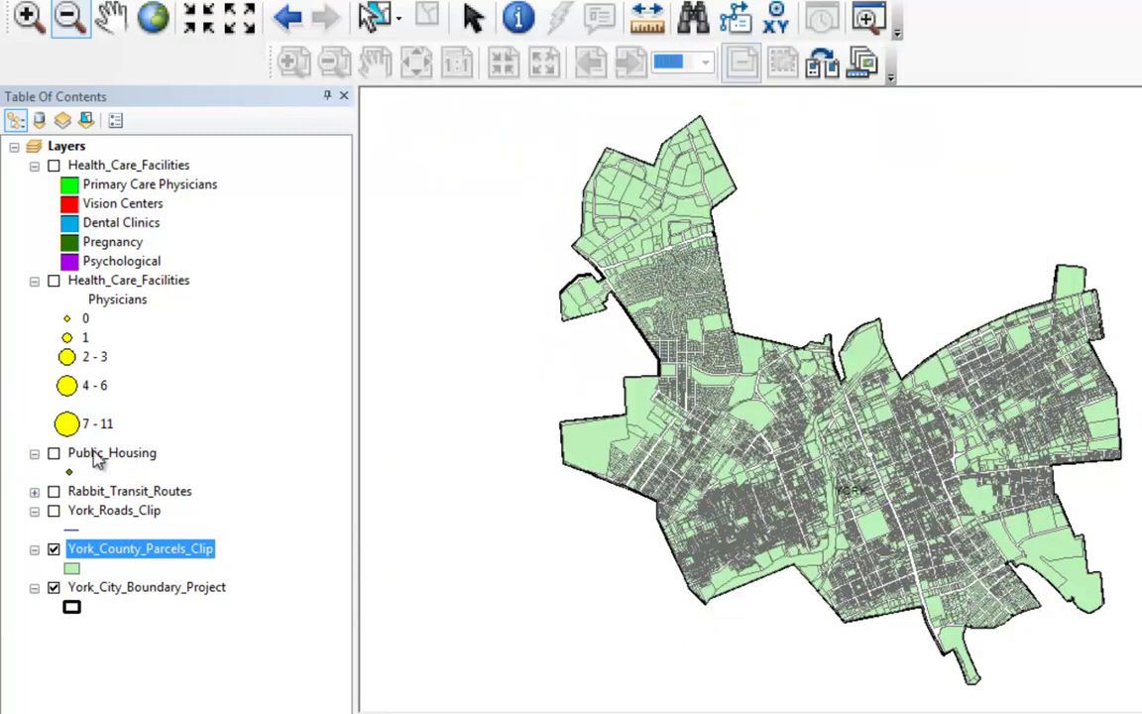
Step: Check which parcel fields are offered as graduated colors values, leaving the York_County_Parcels_Clip symbology without applying anything
{"action": "double_click", "coordinate": [112, 552]}
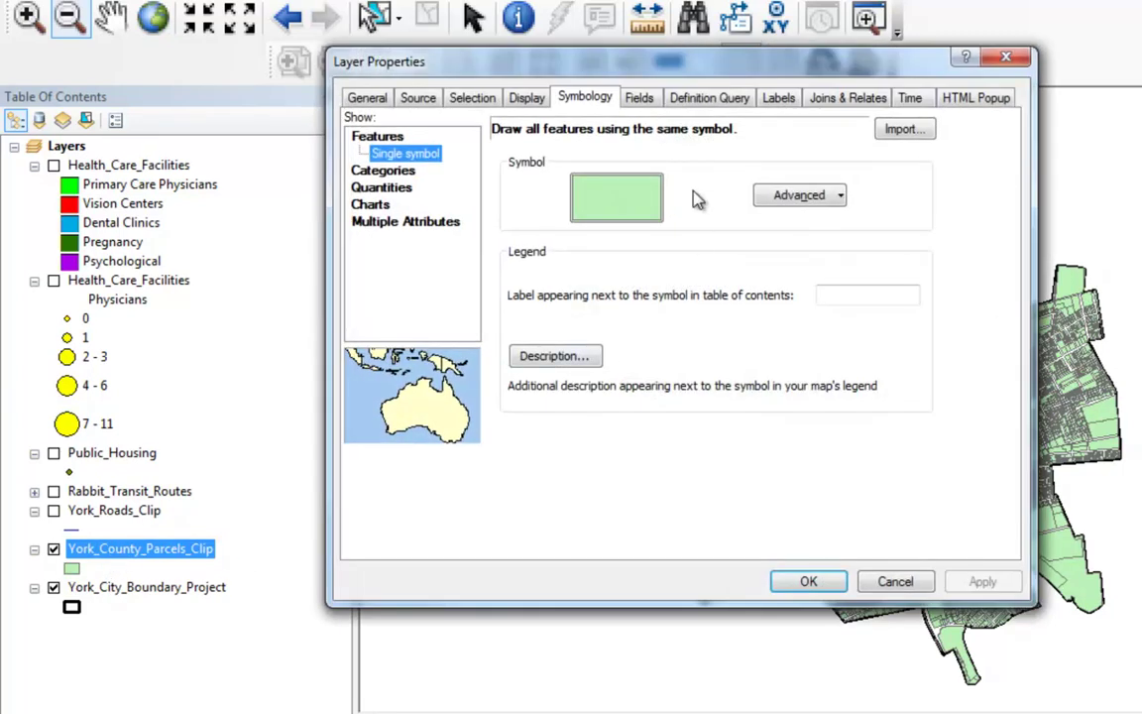
{"action": "left_click", "coordinate": [387, 188]}
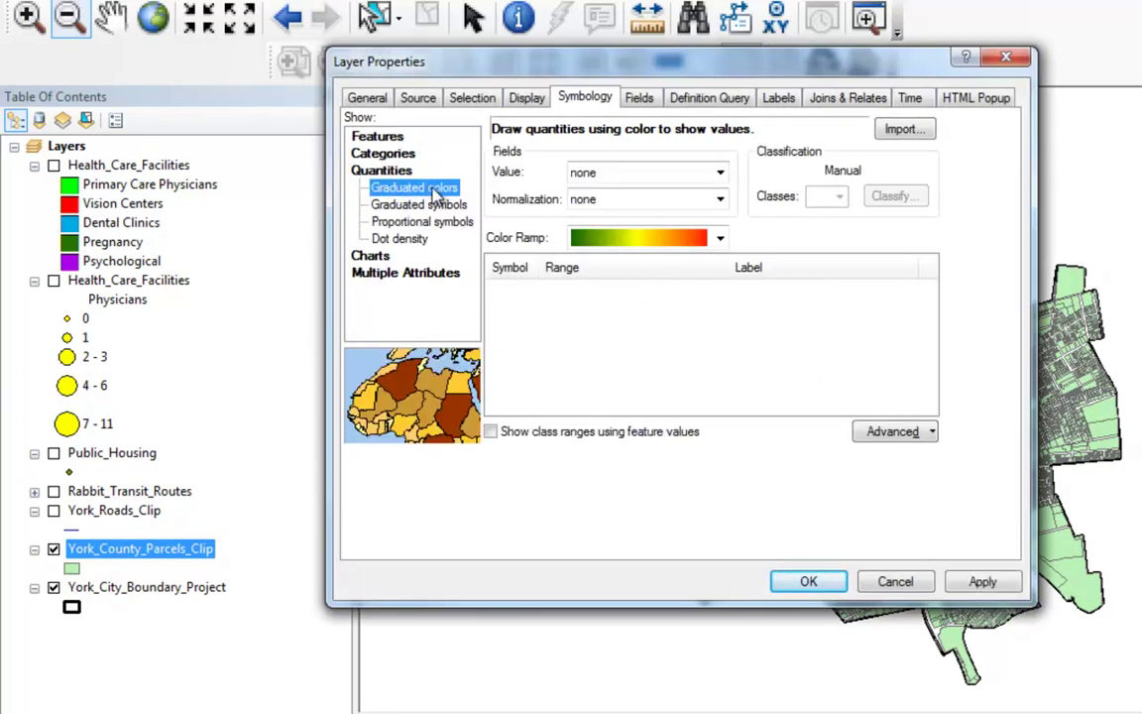
{"action": "left_click", "coordinate": [721, 173]}
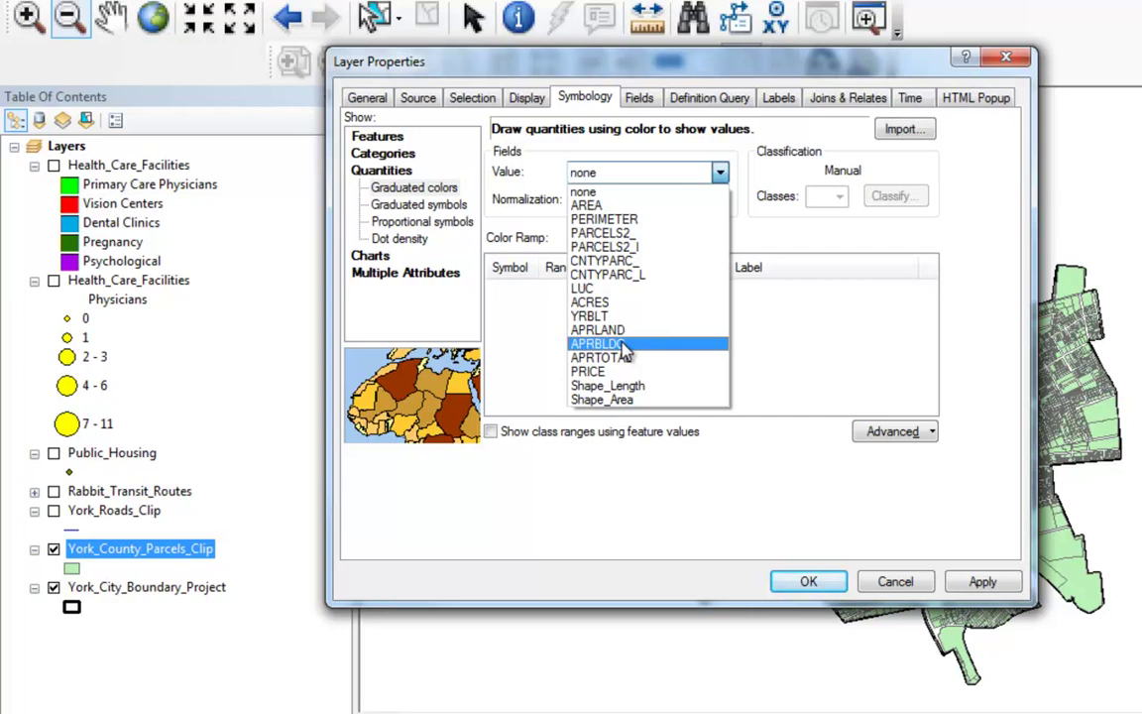
{"action": "left_click", "coordinate": [891, 583]}
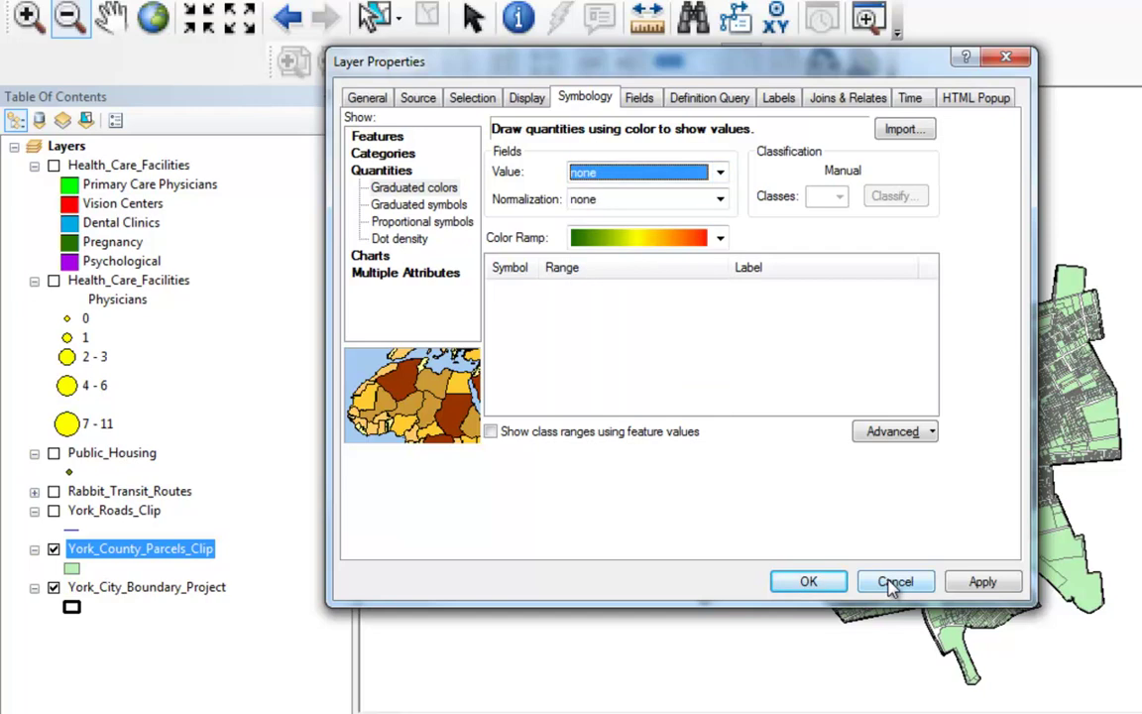
{"action": "left_click", "coordinate": [894, 583]}
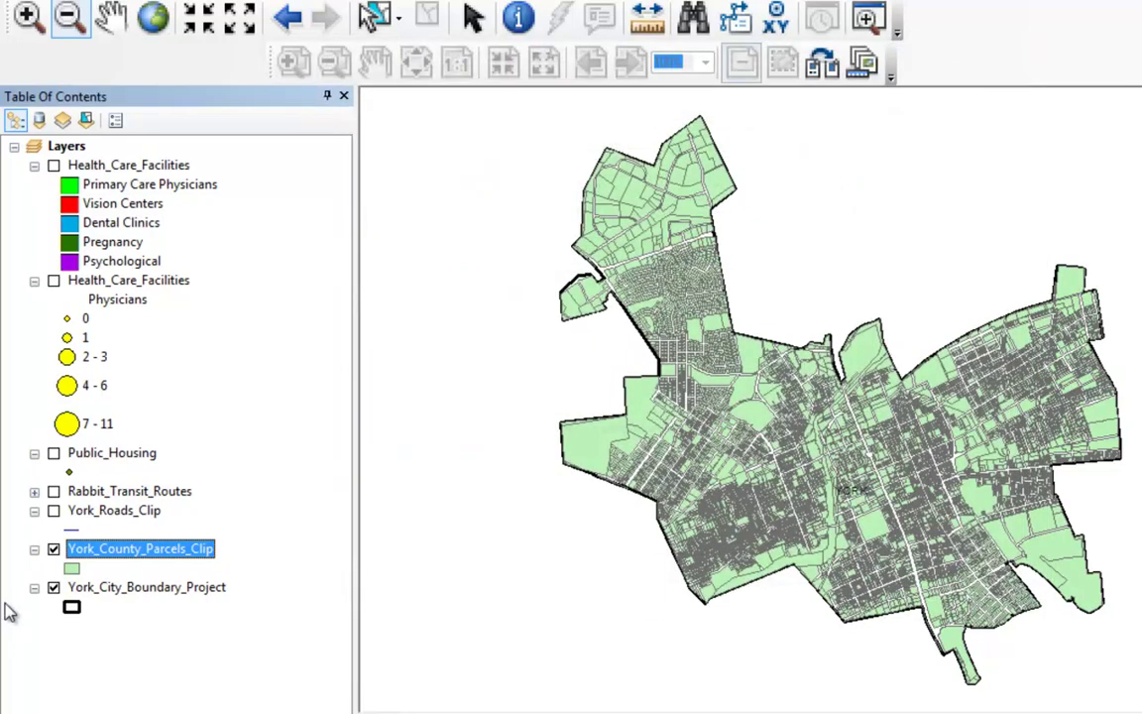
Step: Inspect the parcels attribute table again, highlighting the CLASS field and viewing the appraisal, sale date and price fields
{"action": "right_click", "coordinate": [99, 554]}
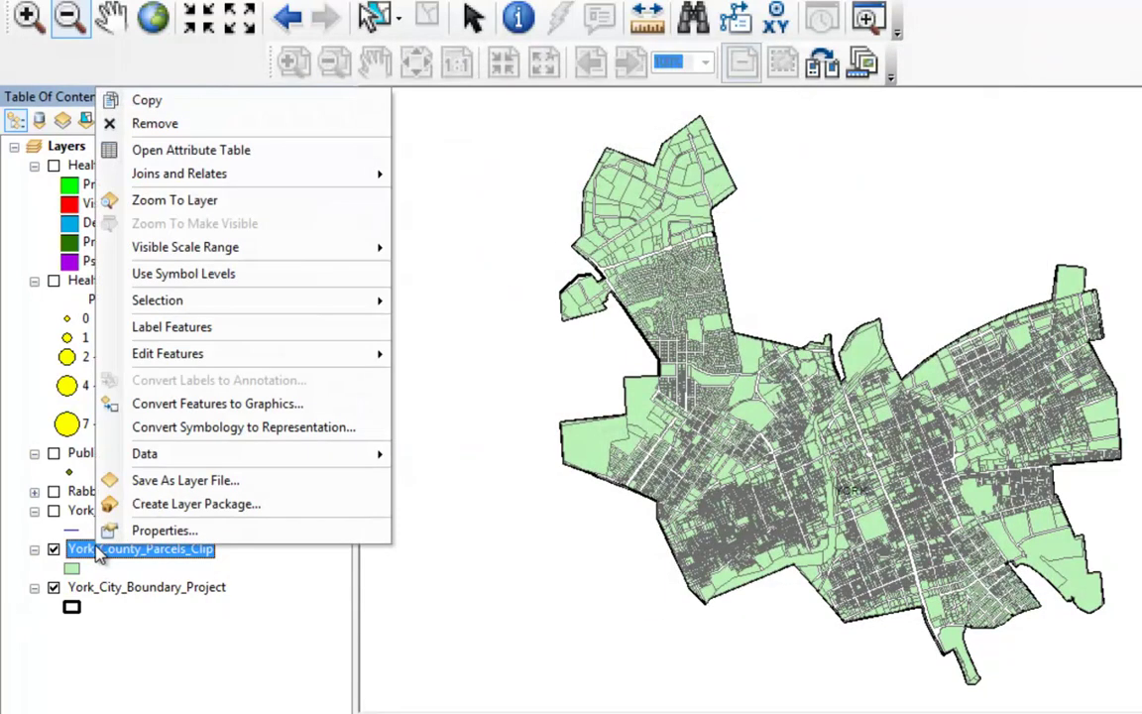
{"action": "left_click", "coordinate": [216, 152]}
{"action": "left_click_drag", "start_coordinate": [281, 437], "coordinate": [711, 436]}
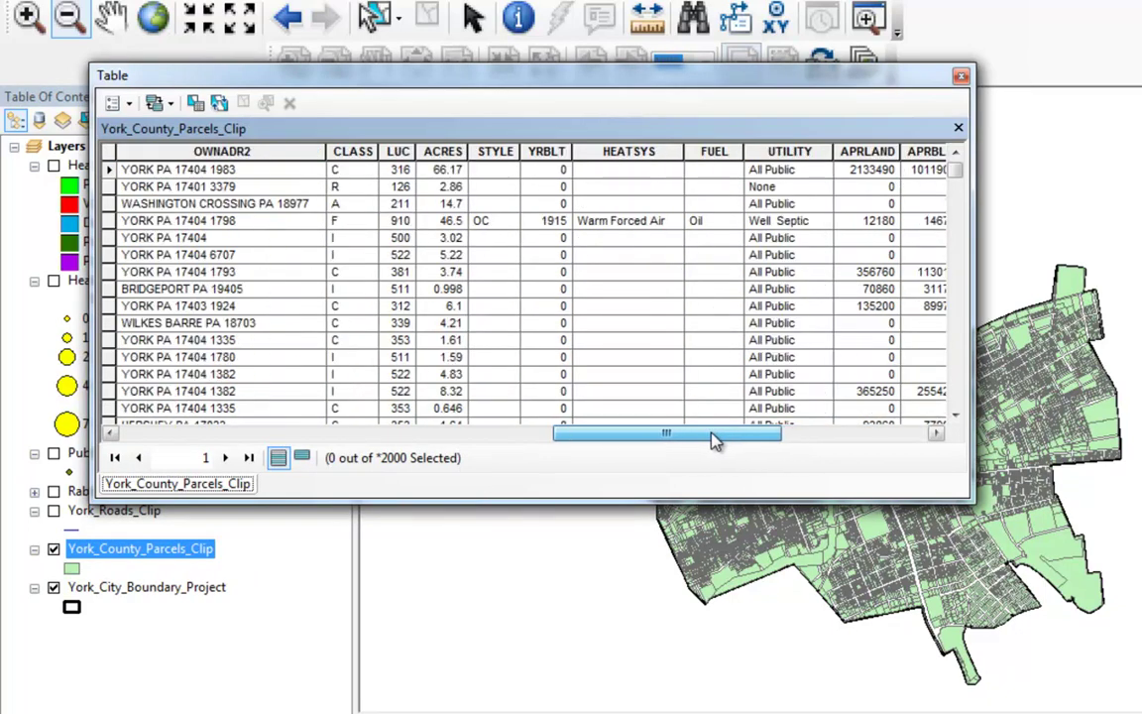
{"action": "left_click", "coordinate": [351, 150]}
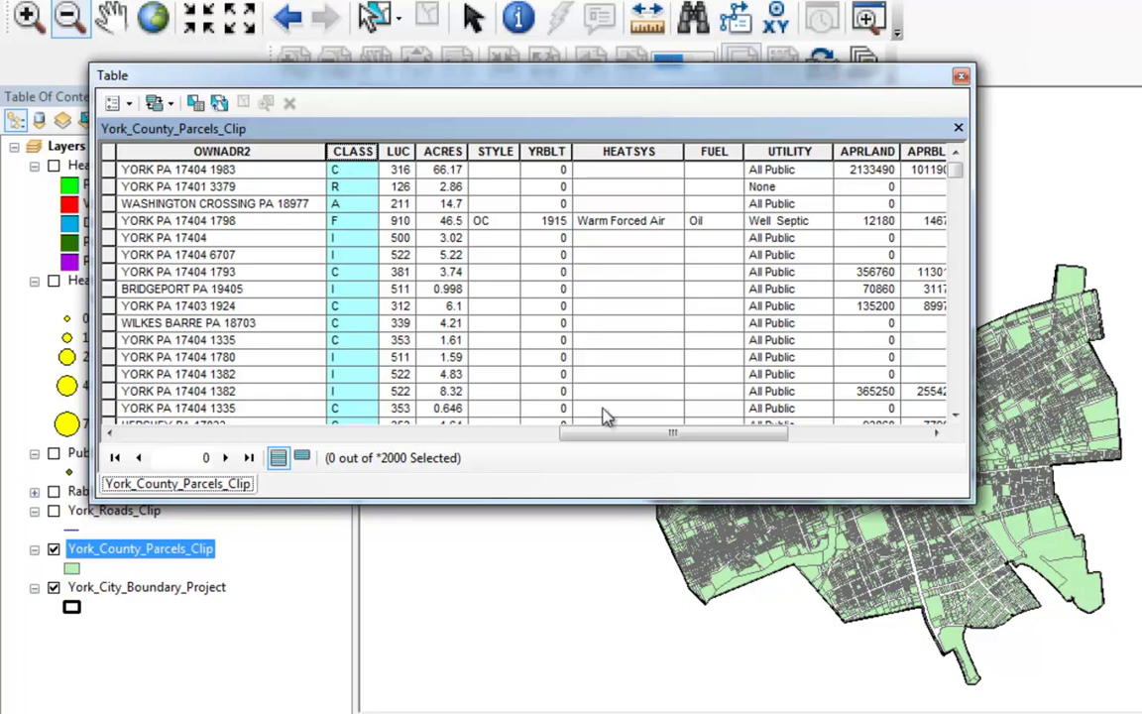
{"action": "left_click_drag", "start_coordinate": [620, 433], "coordinate": [691, 439]}
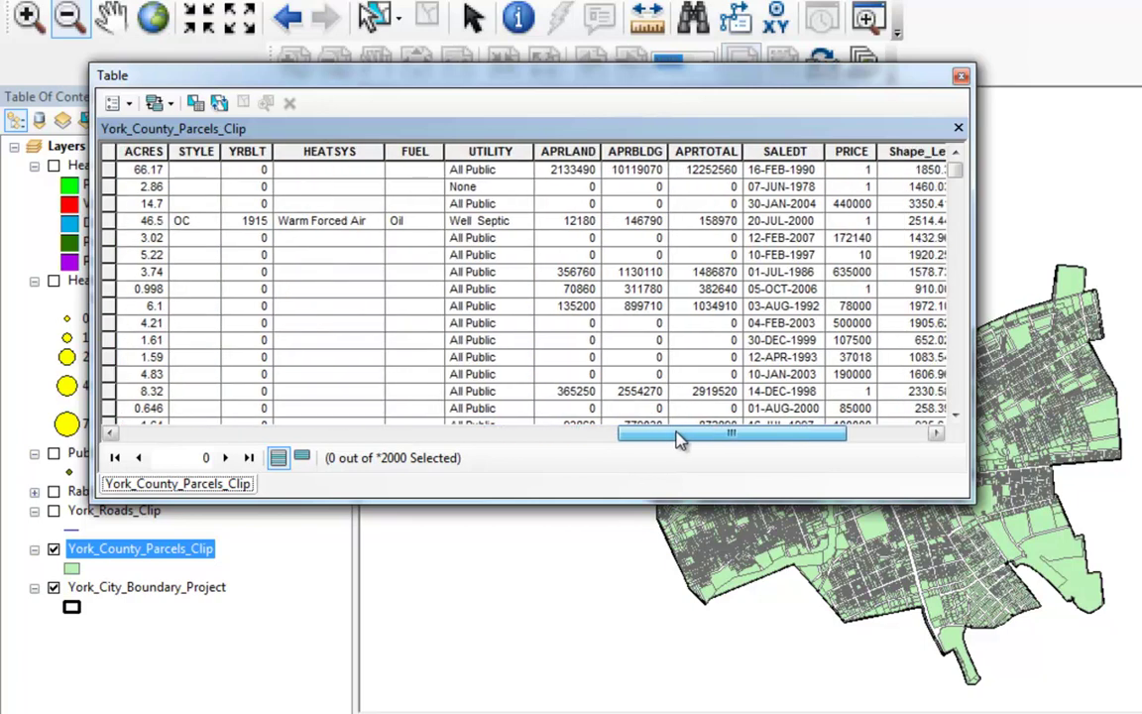
Step: Highlight APRTOTAL in the parcels attribute table, close it, and symbolize York_County_Parcels_Clip with graduated colors based on that field
{"action": "left_click", "coordinate": [684, 151]}
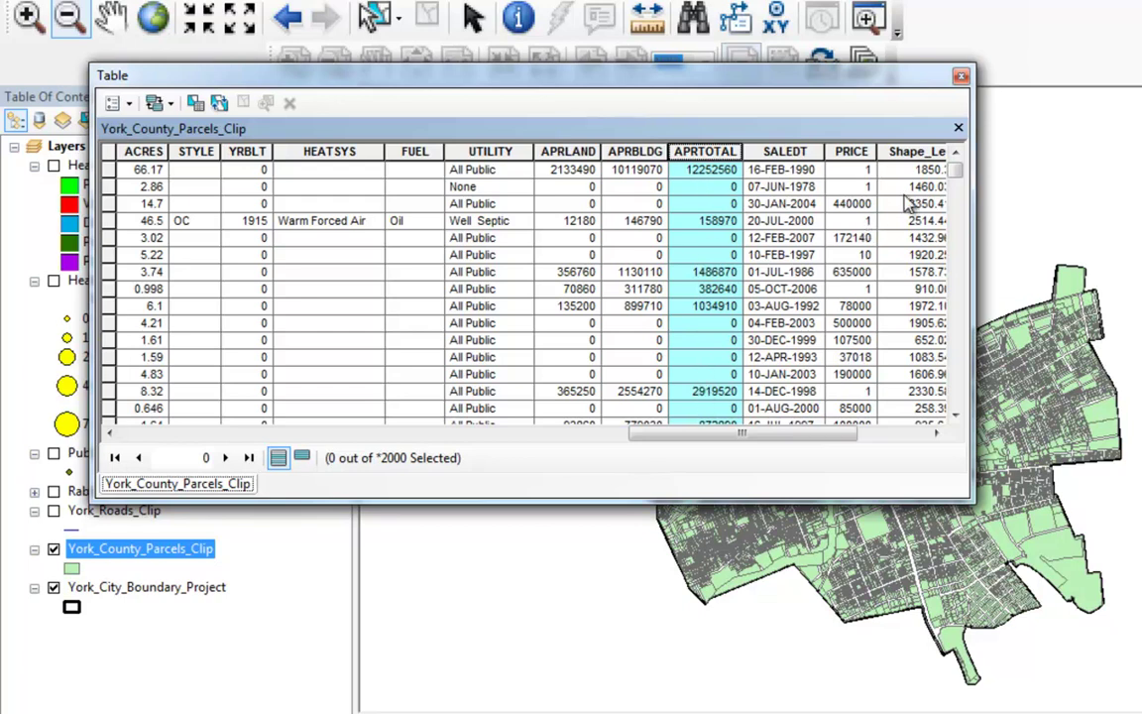
{"action": "left_click", "coordinate": [962, 77]}
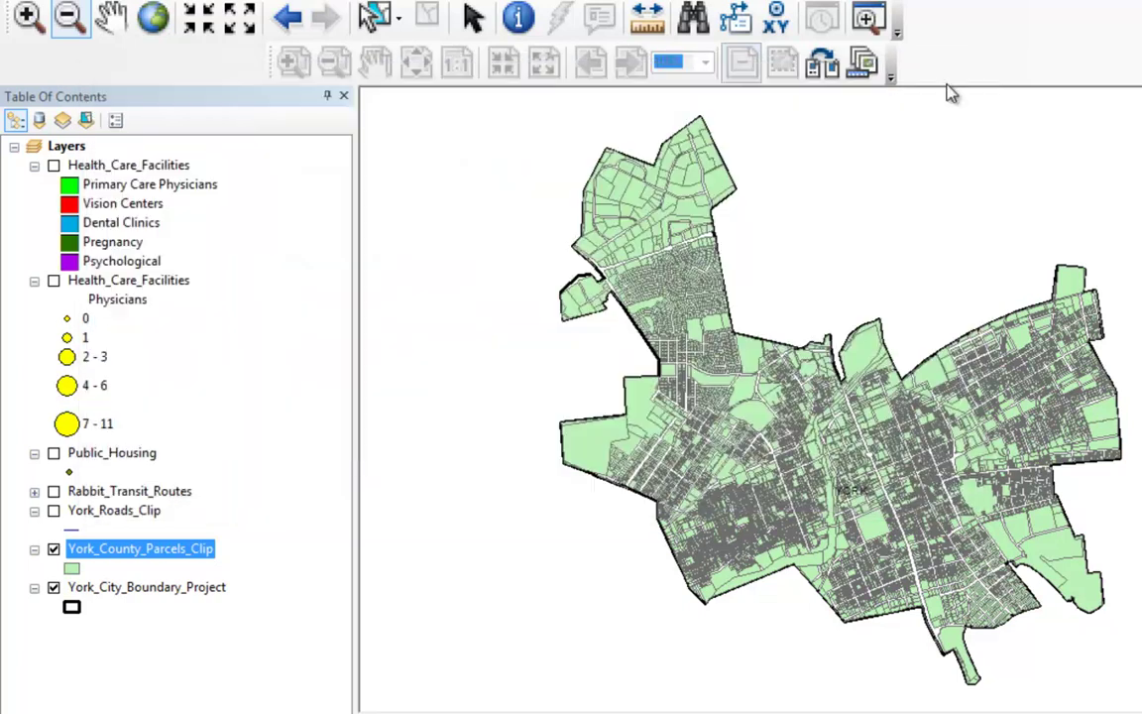
{"action": "double_click", "coordinate": [104, 559]}
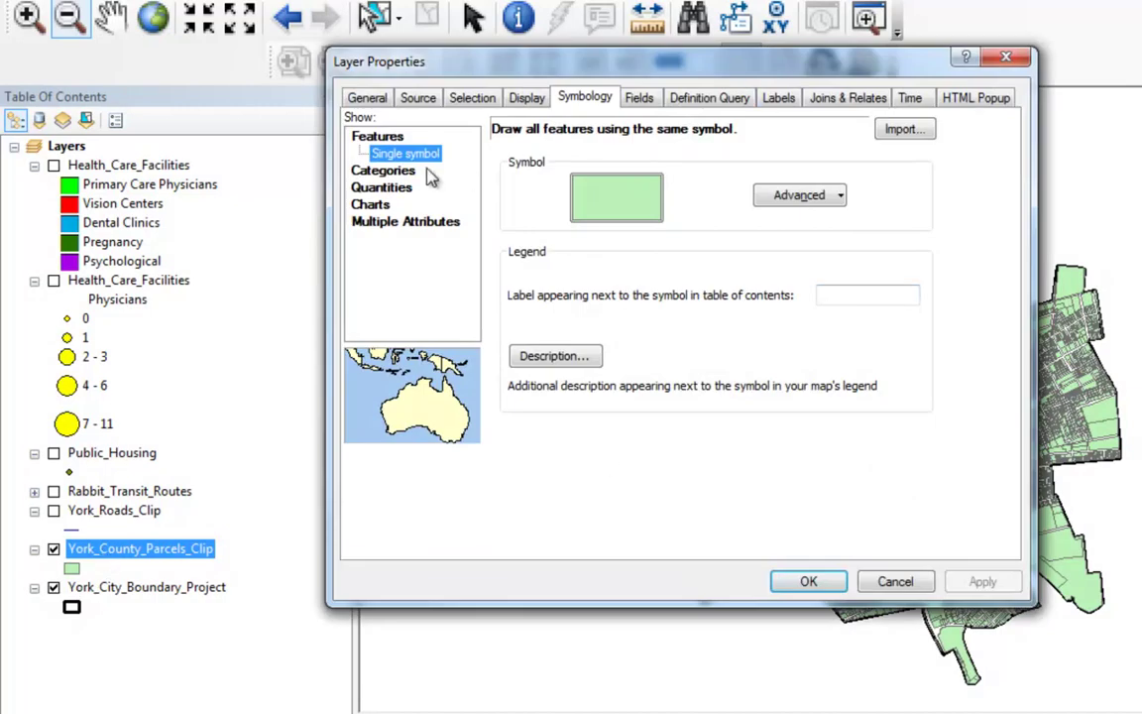
{"action": "left_click", "coordinate": [387, 171]}
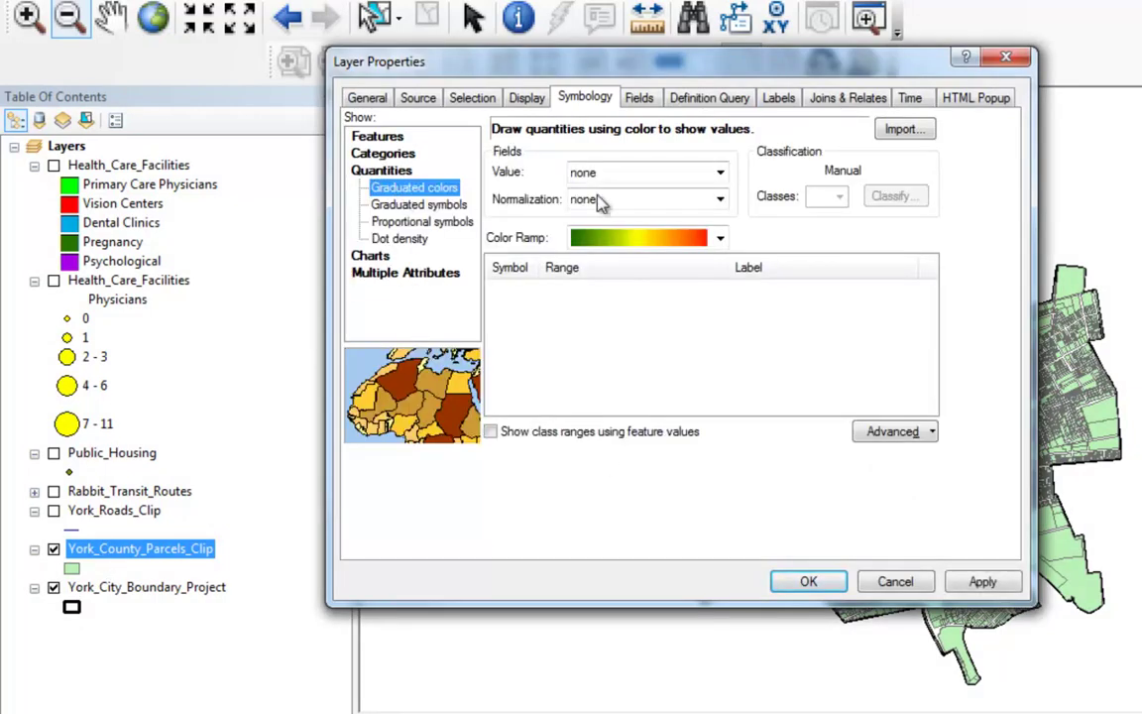
{"action": "left_click", "coordinate": [718, 172]}
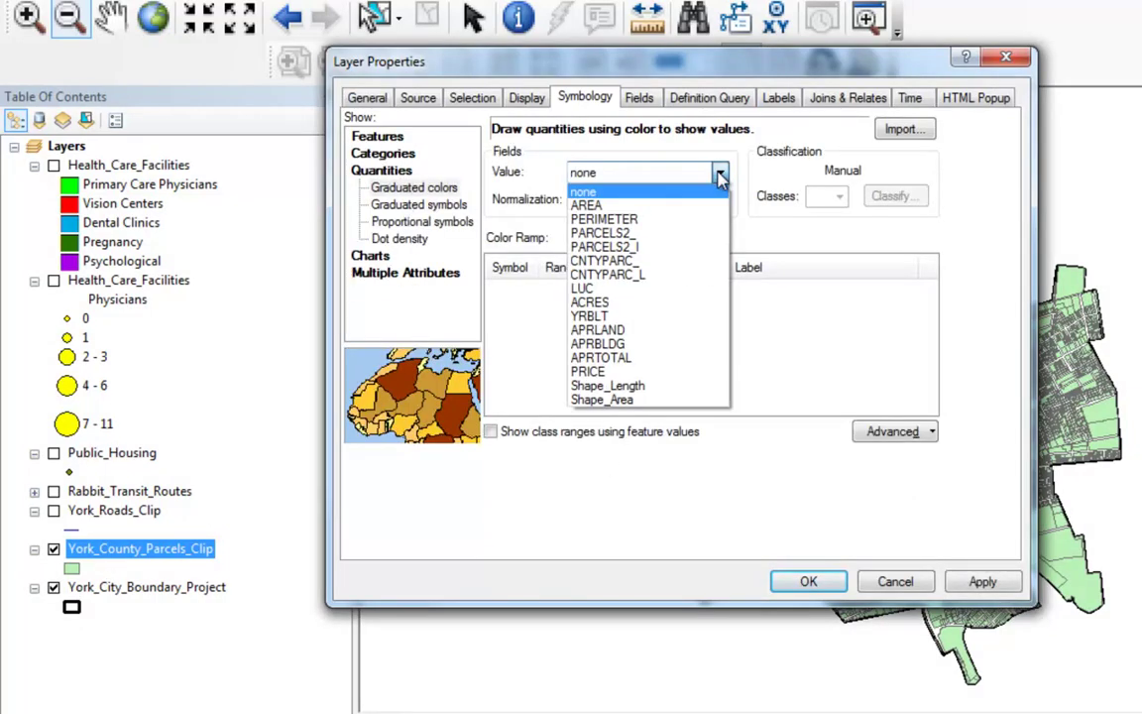
{"action": "left_click", "coordinate": [595, 358]}
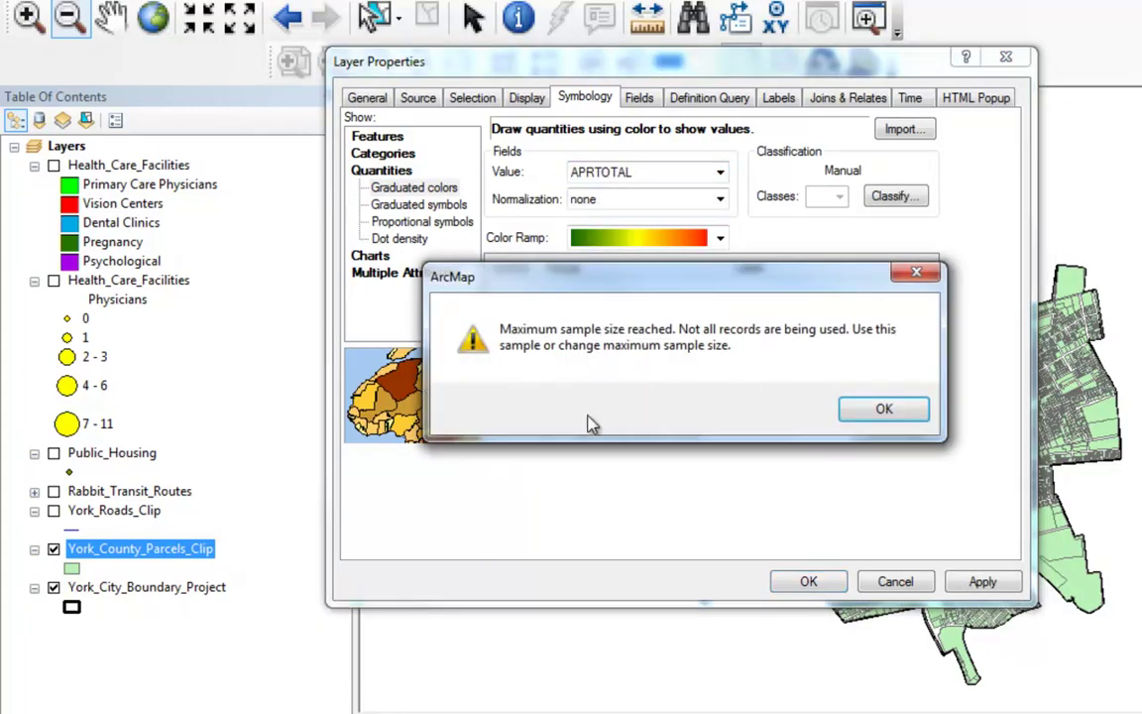
{"action": "left_click", "coordinate": [882, 413]}
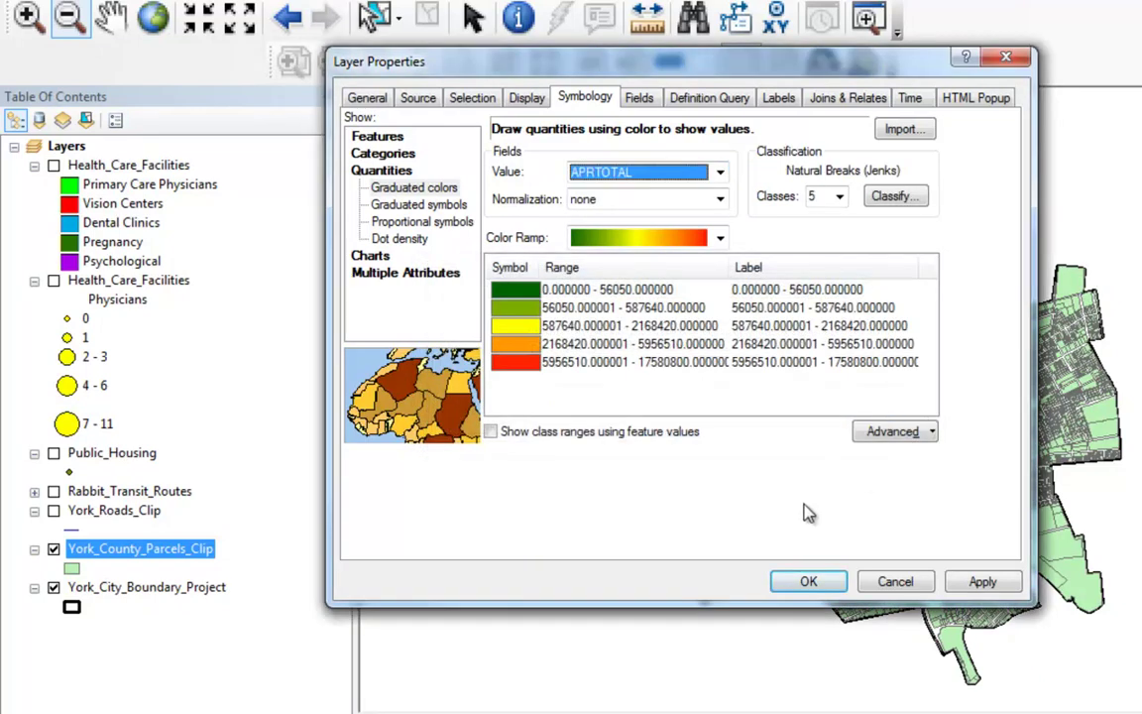
{"action": "left_click", "coordinate": [805, 583]}
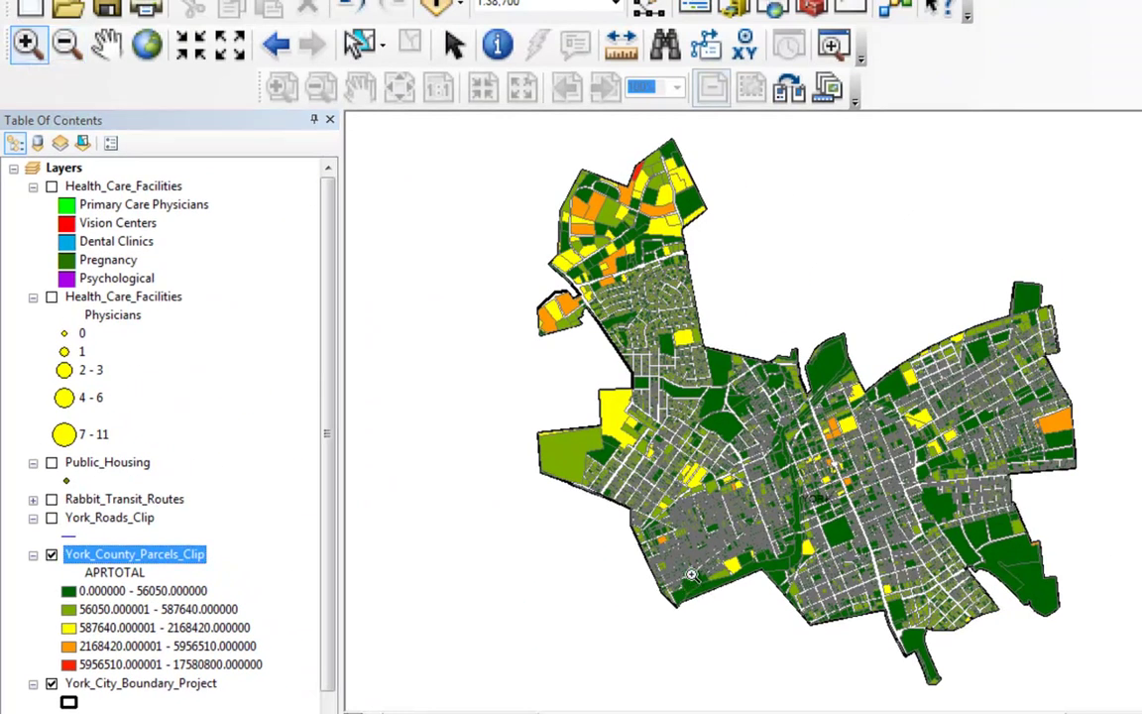
Step: Examine the APRTOTAL color pattern up close on the parcels in the southwest of York and across the wider city
{"action": "left_click_drag", "start_coordinate": [607, 434], "coordinate": [714, 509]}
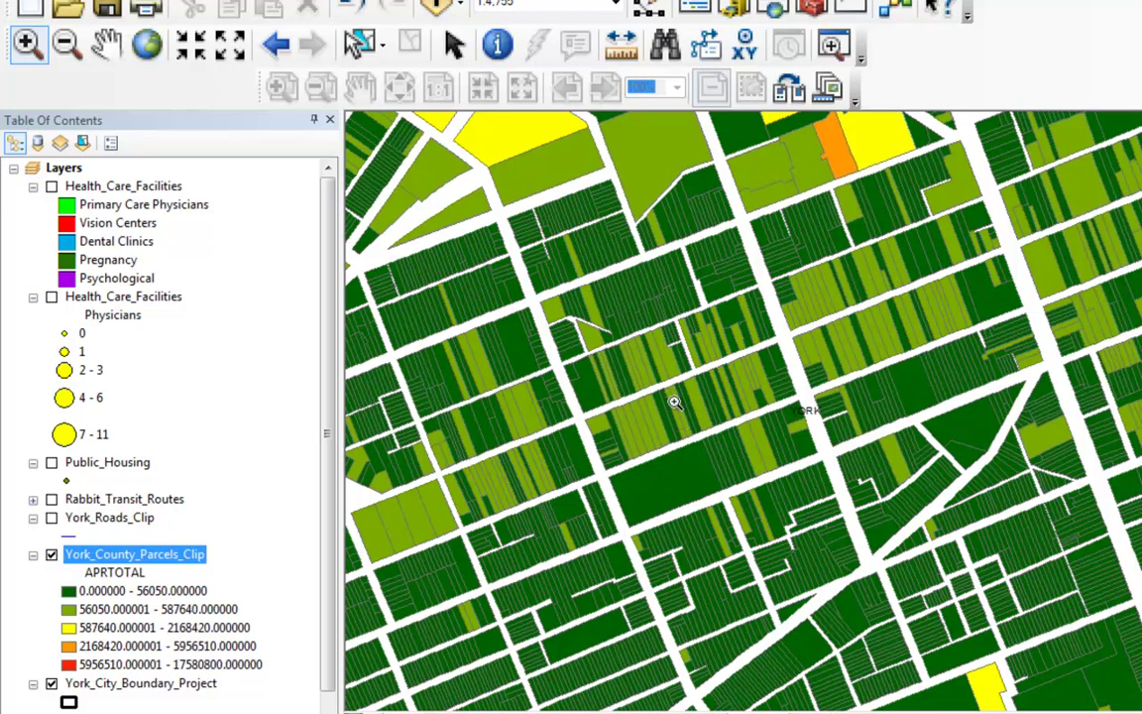
{"action": "left_click", "coordinate": [65, 44]}
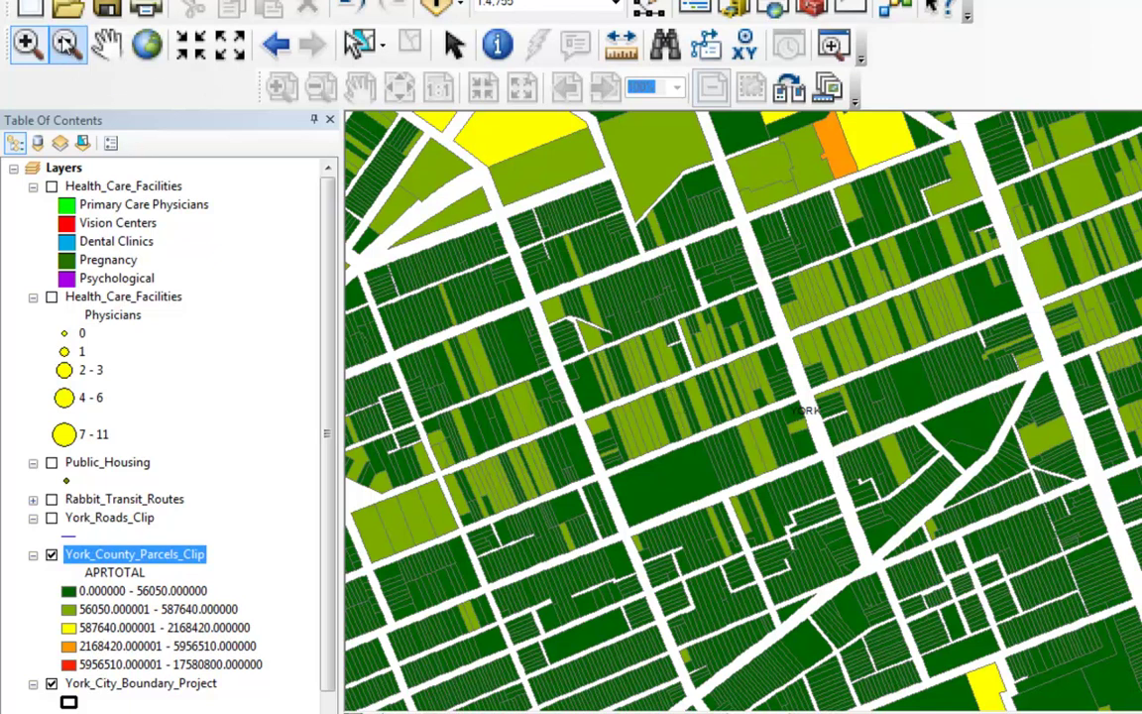
{"action": "left_click", "coordinate": [712, 312]}
{"action": "left_click", "coordinate": [744, 407]}
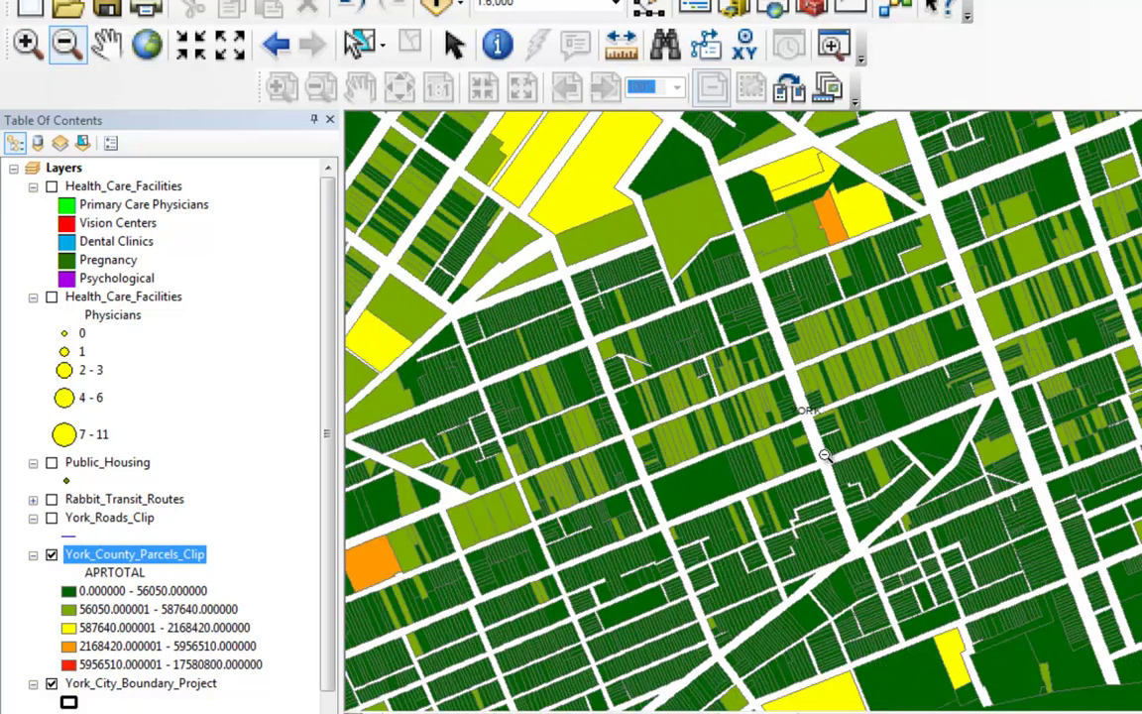
{"action": "left_click", "coordinate": [729, 403]}
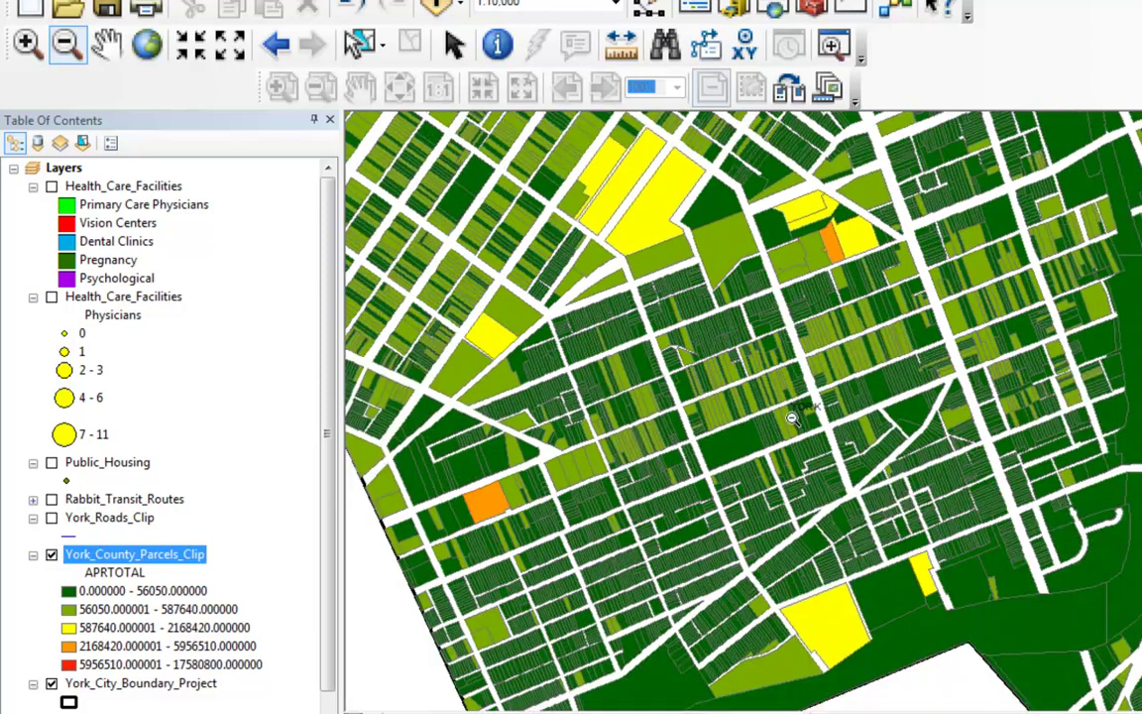
{"action": "left_click", "coordinate": [714, 381]}
{"action": "left_click", "coordinate": [925, 332]}
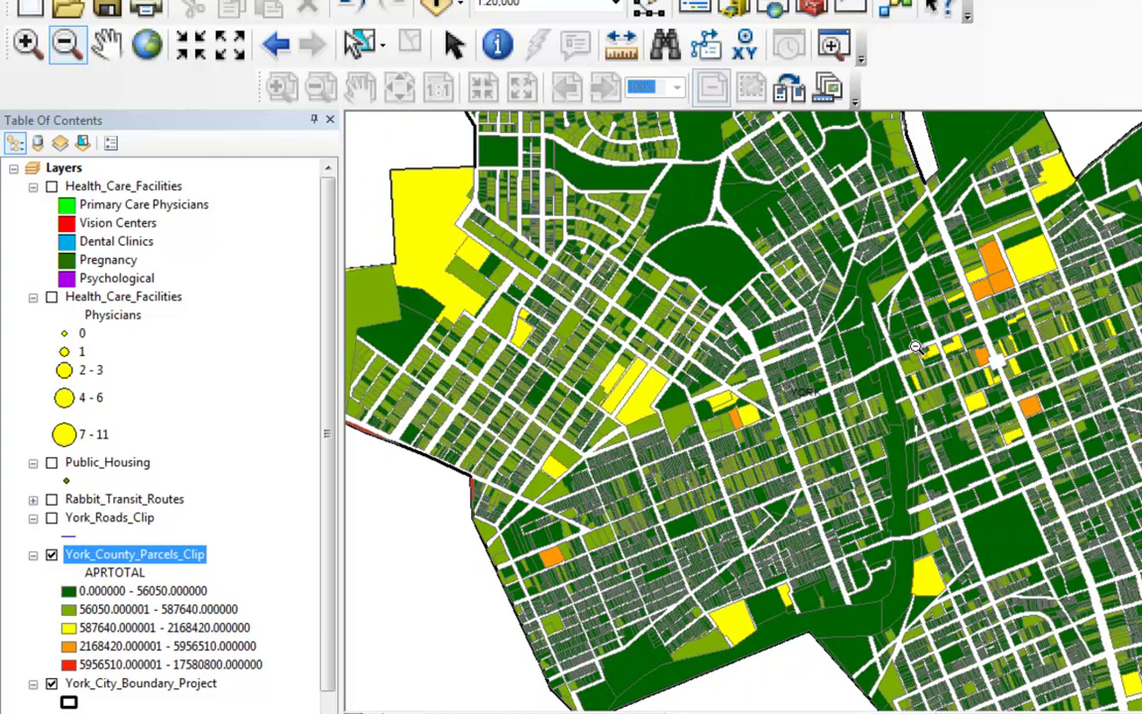
{"action": "left_click", "coordinate": [828, 327]}
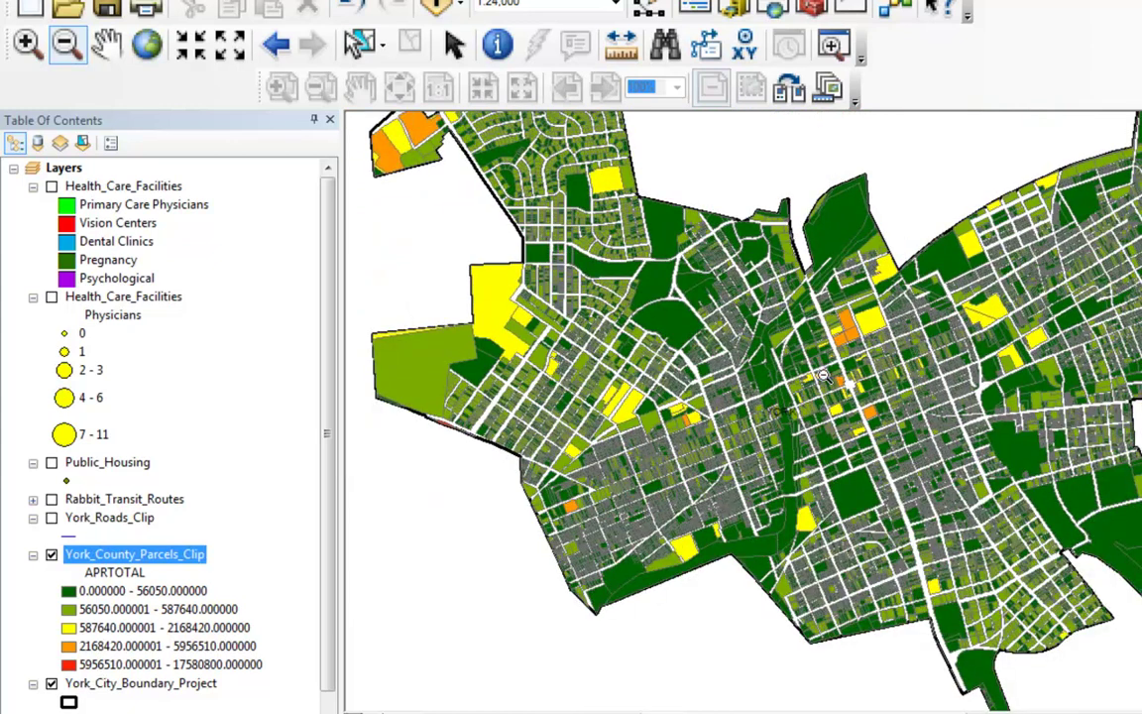
{"action": "left_click", "coordinate": [823, 375]}
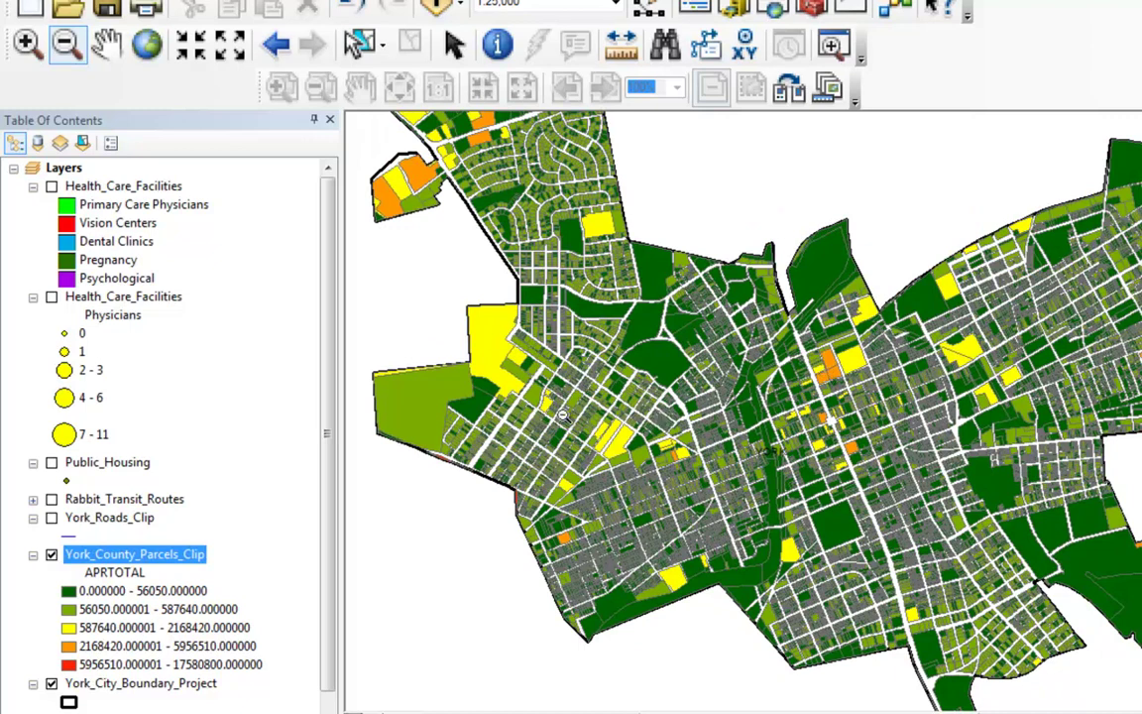
Step: Review the classification histogram, statistics and break values for APRTOTAL, leaving the parcels classification unchanged
{"action": "double_click", "coordinate": [121, 556]}
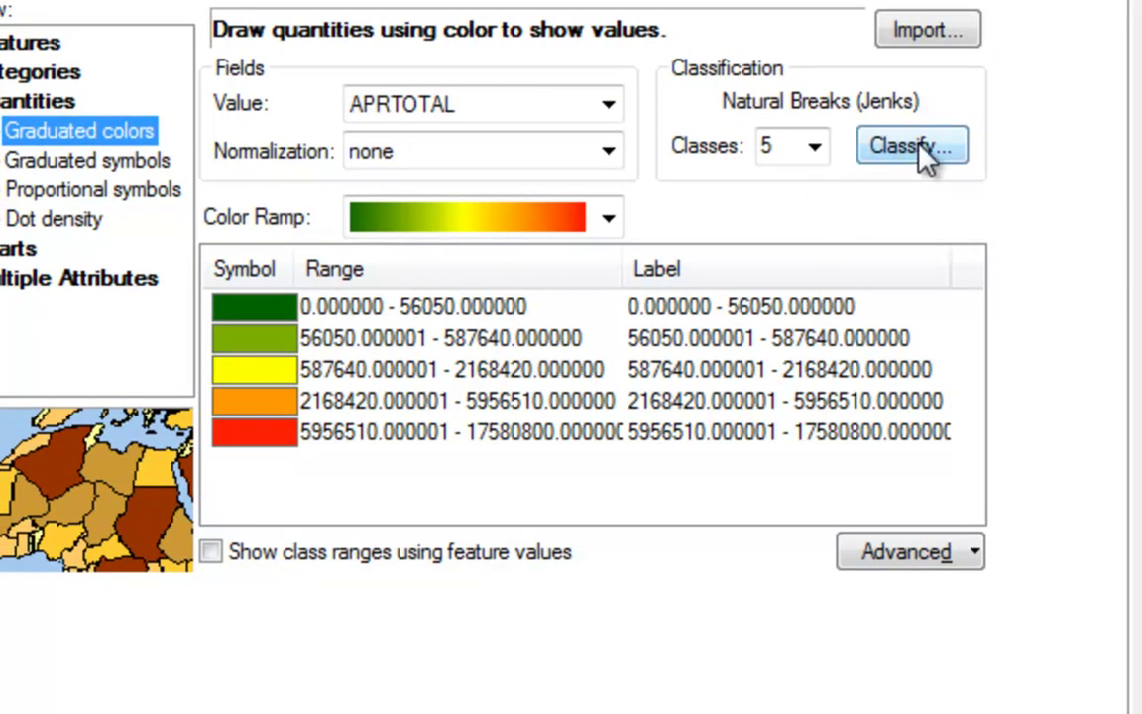
{"action": "left_click", "coordinate": [920, 149]}
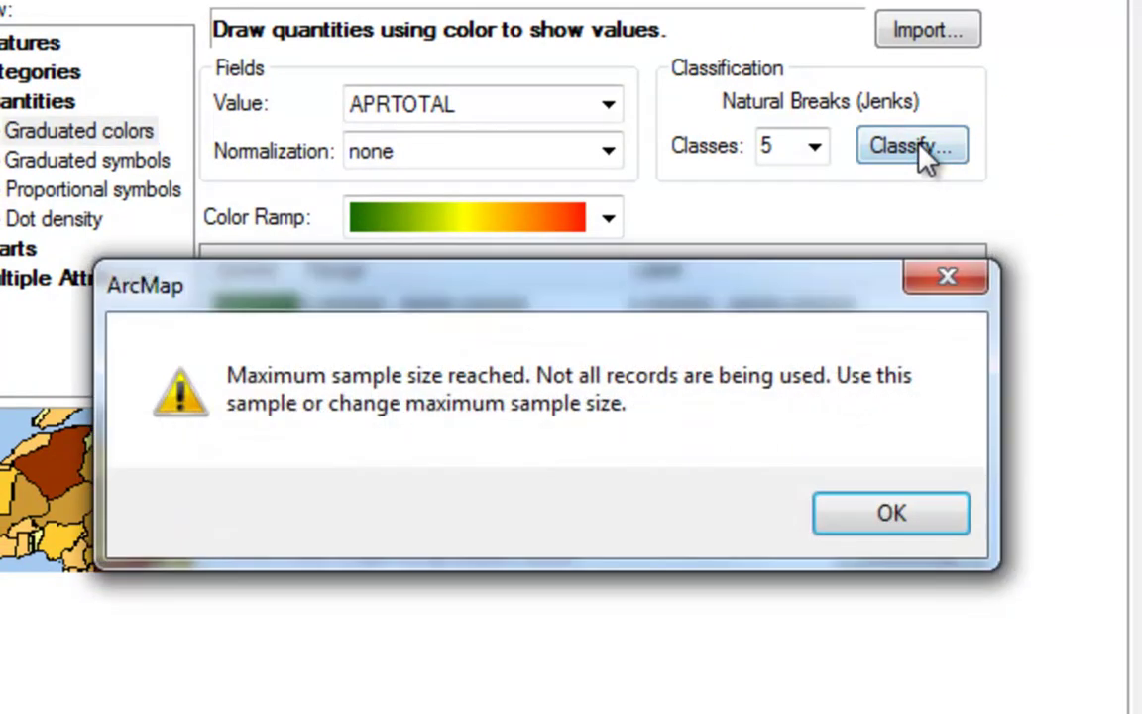
{"action": "left_click", "coordinate": [879, 512]}
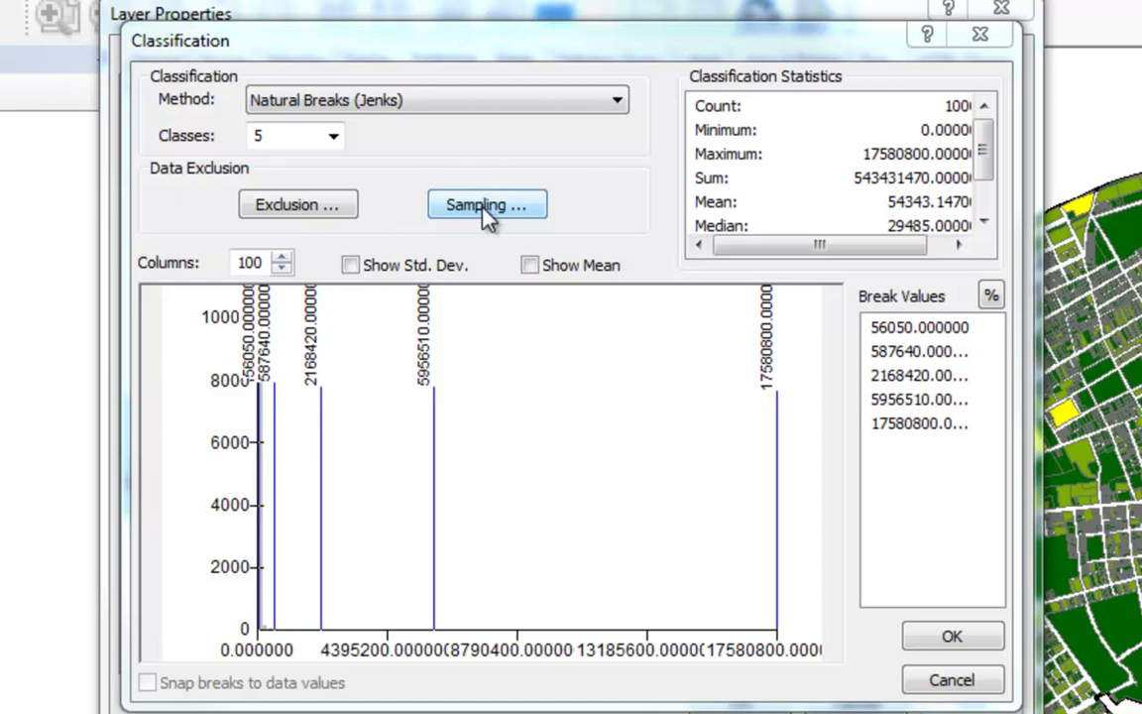
{"action": "left_click", "coordinate": [950, 681]}
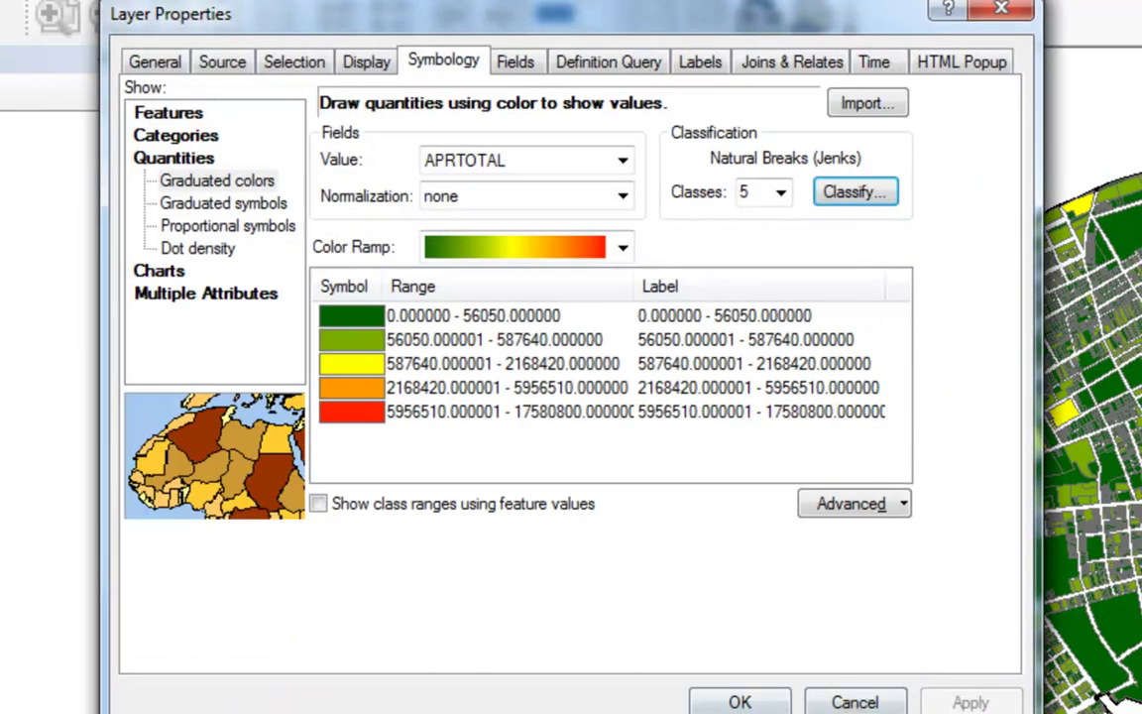
{"action": "left_click", "coordinate": [740, 702]}
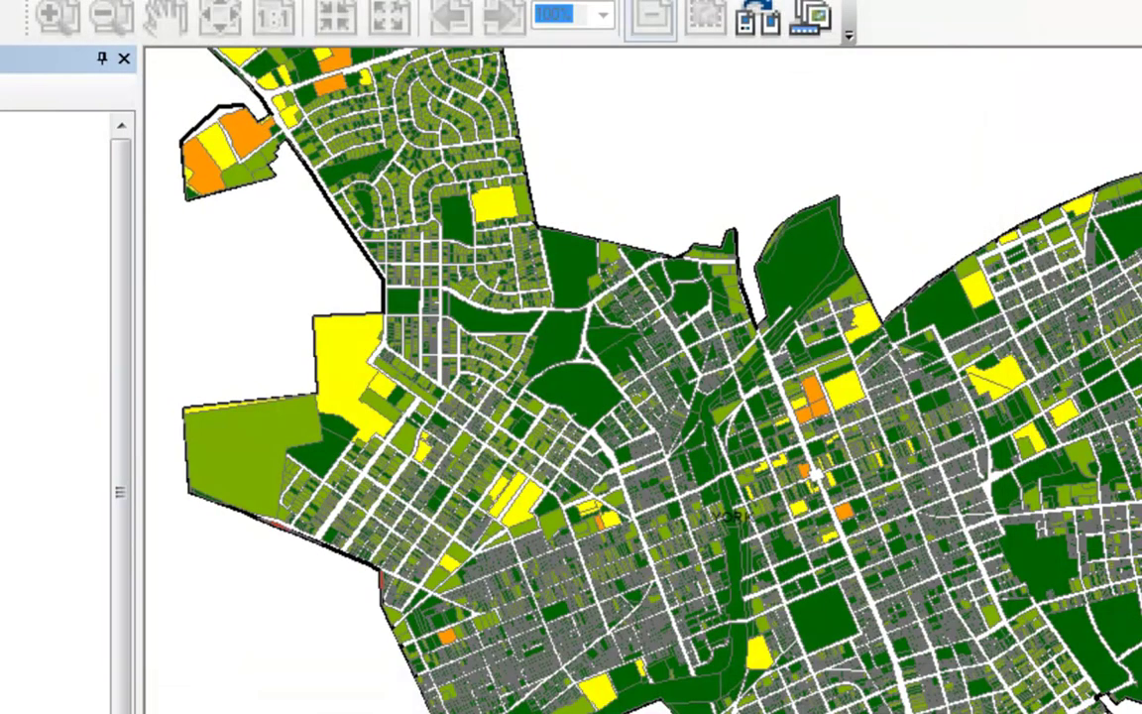
Step: Check how many parcel records exist by going to the last record of the York_County_Parcels_Clip attribute table, and close the table
{"action": "right_click", "coordinate": [2, 59]}
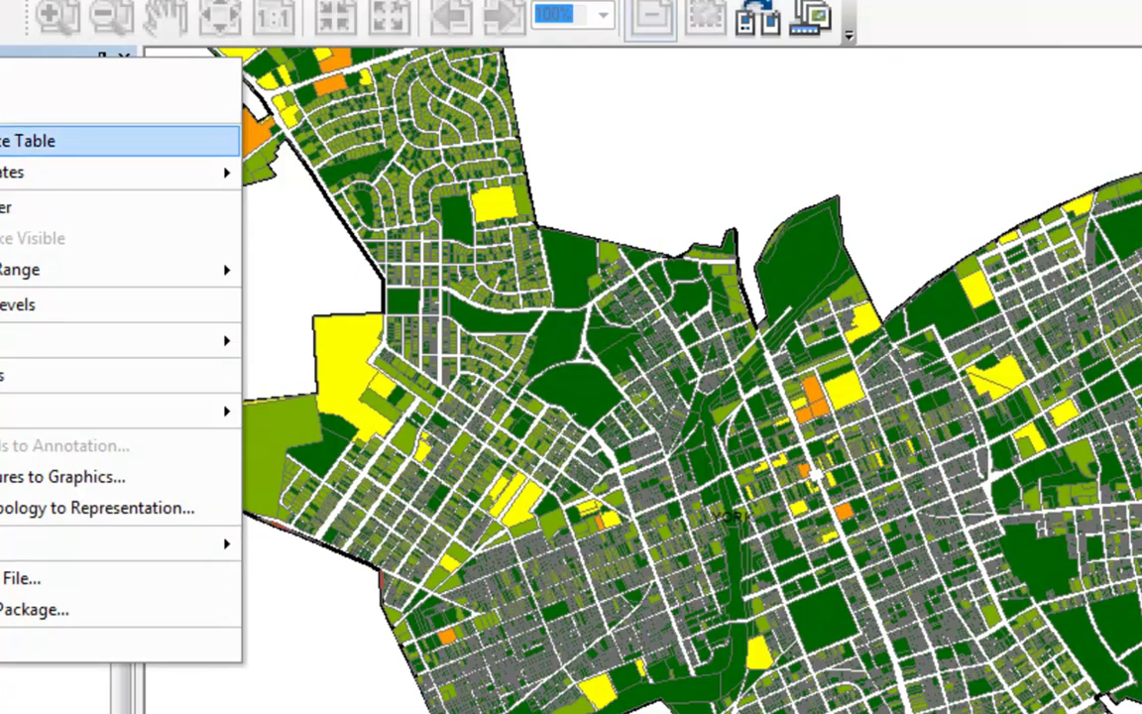
{"action": "left_click", "coordinate": [5, 140]}
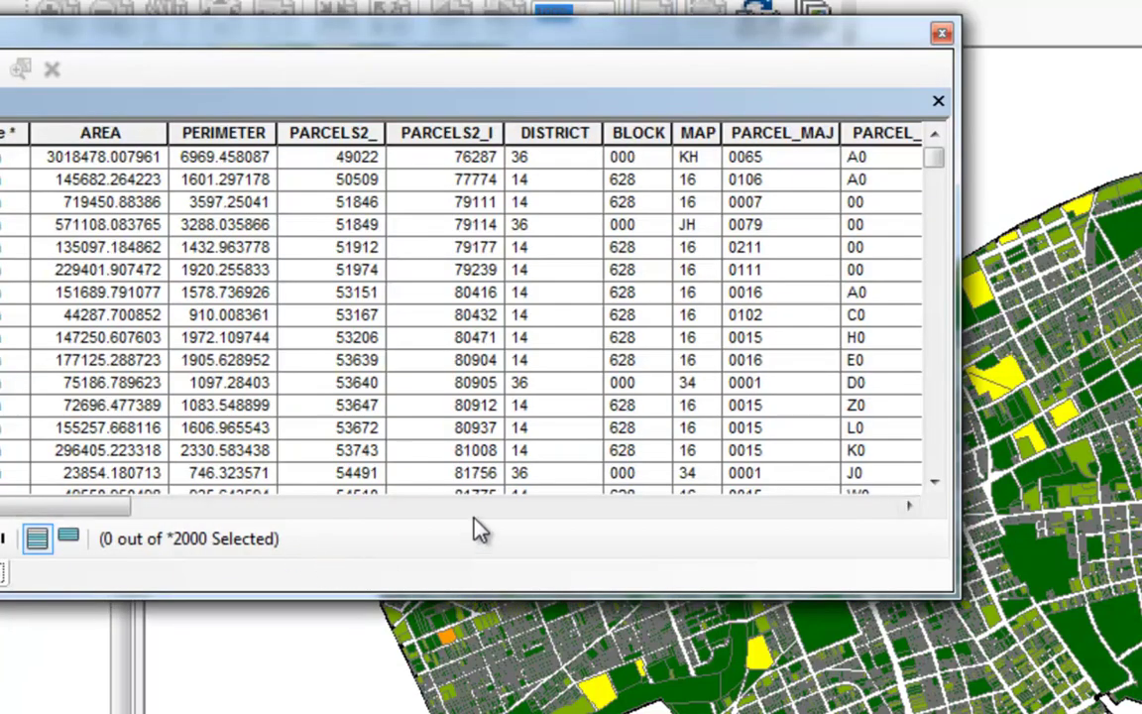
{"action": "left_click_drag", "start_coordinate": [424, 30], "coordinate": [609, 16]}
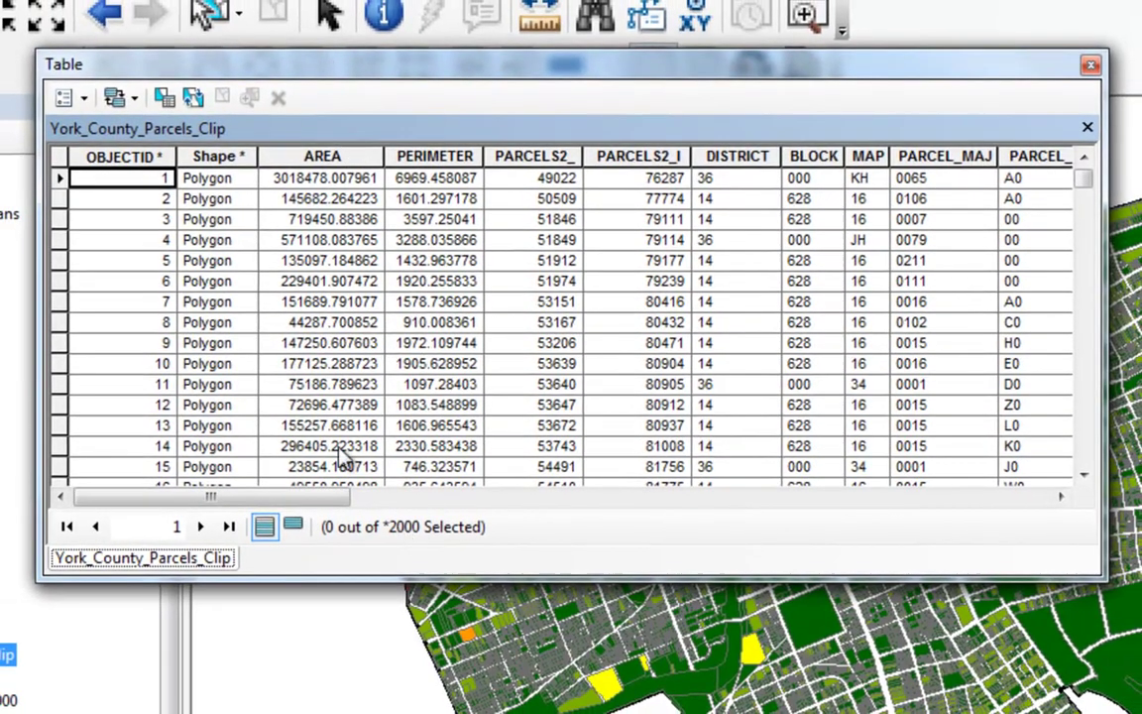
{"action": "mouse_move", "coordinate": [396, 535]}
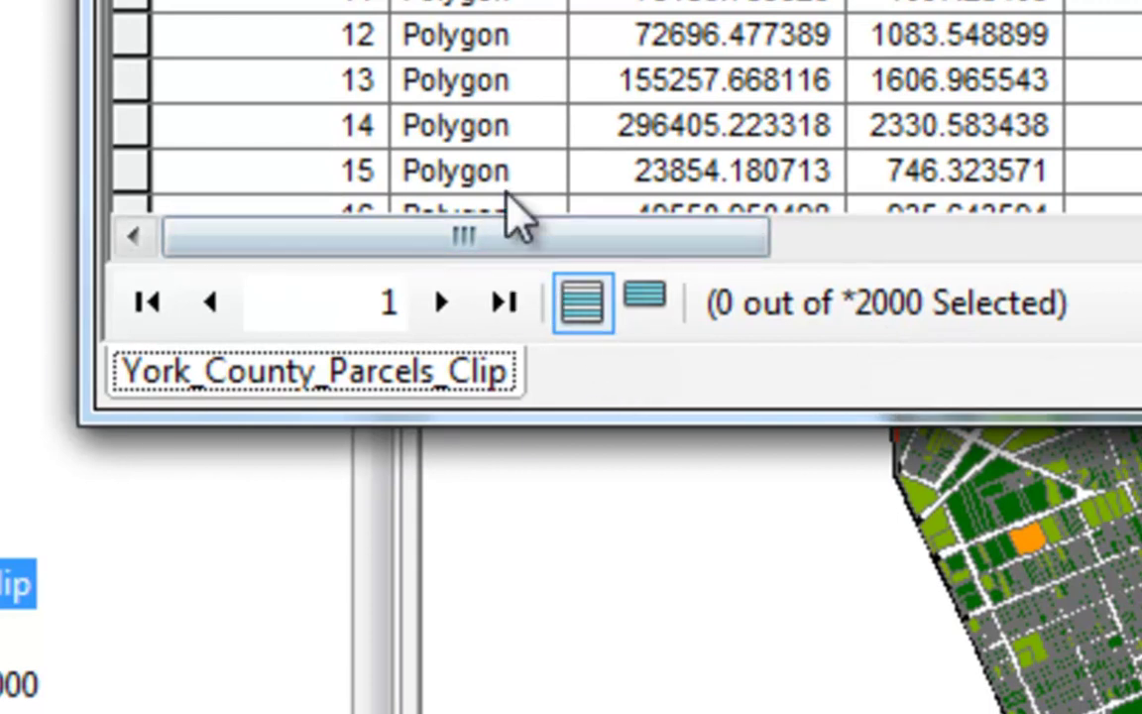
{"action": "left_click", "coordinate": [506, 304]}
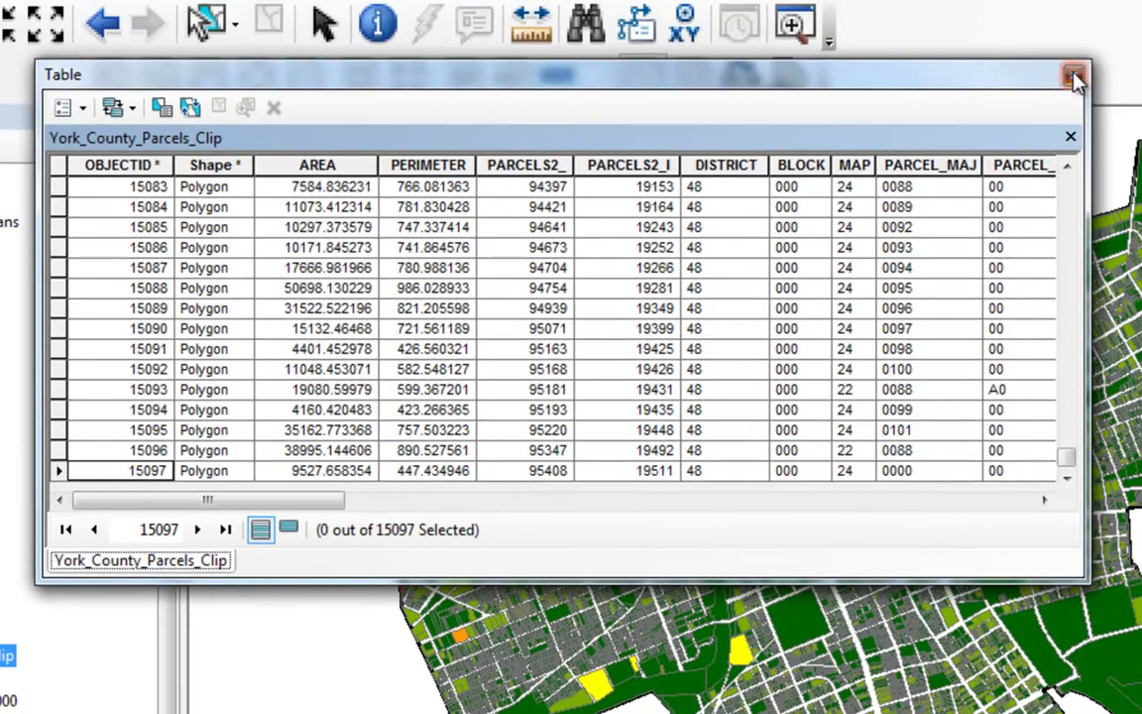
{"action": "left_click", "coordinate": [1074, 77]}
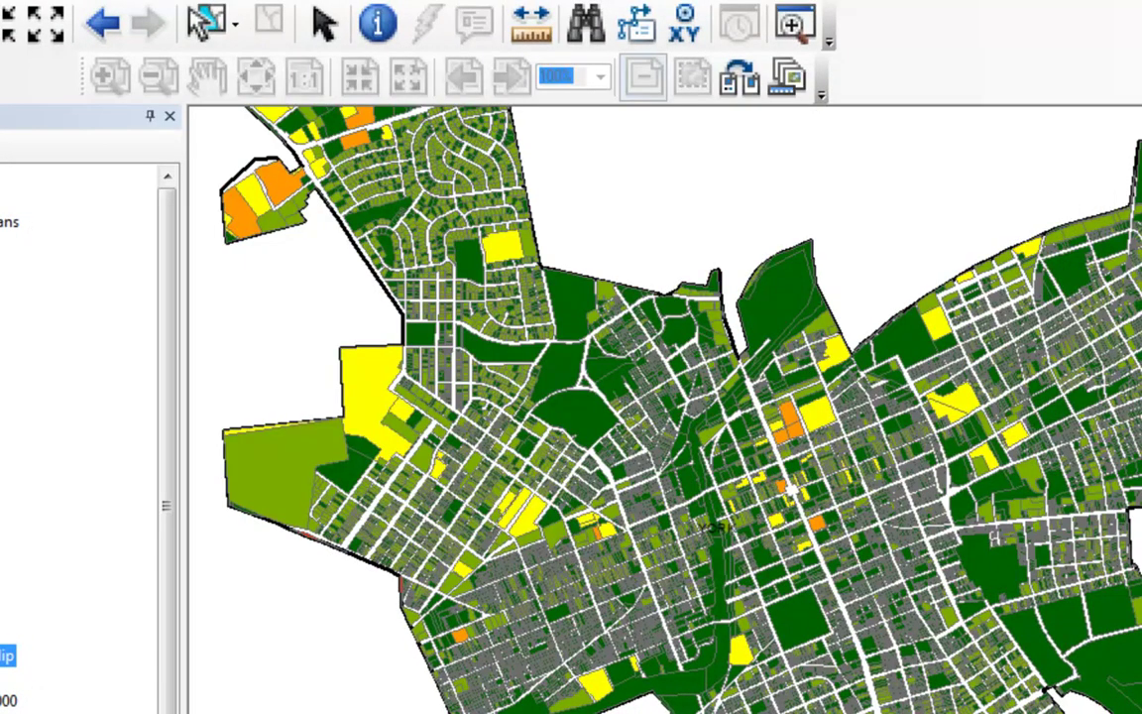
Step: Set the maximum sample size for the APRTOTAL classification of York_County_Parcels_Clip to 20000
{"action": "double_click", "coordinate": [48, 655]}
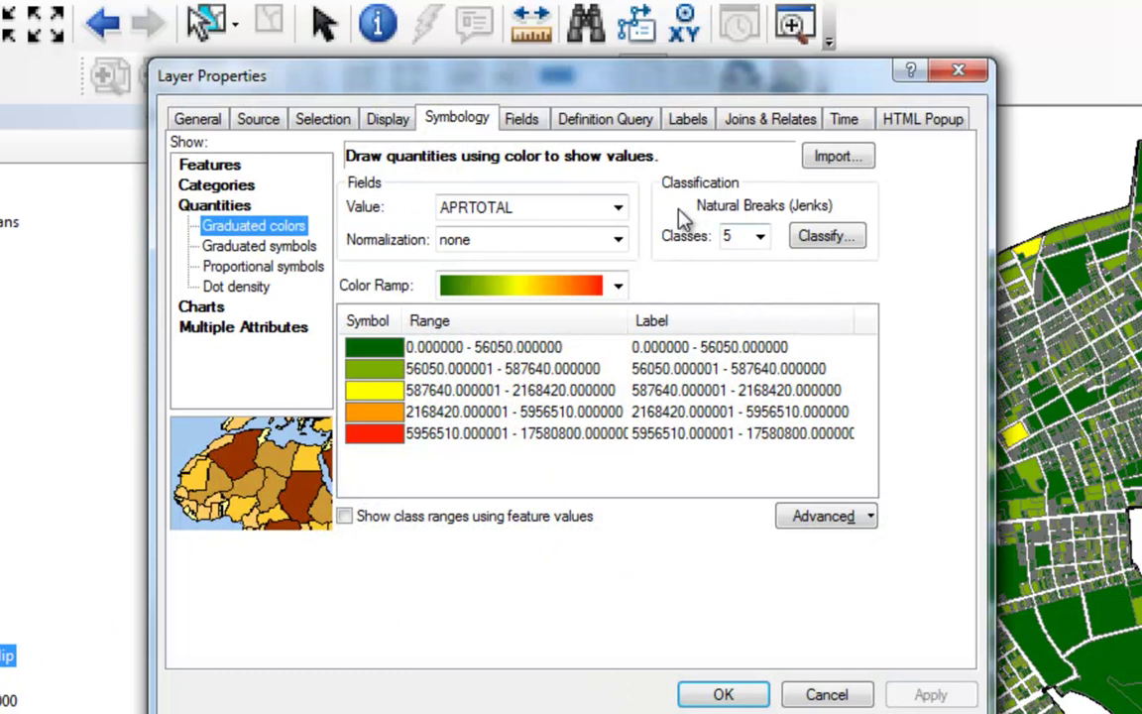
{"action": "left_click", "coordinate": [857, 242]}
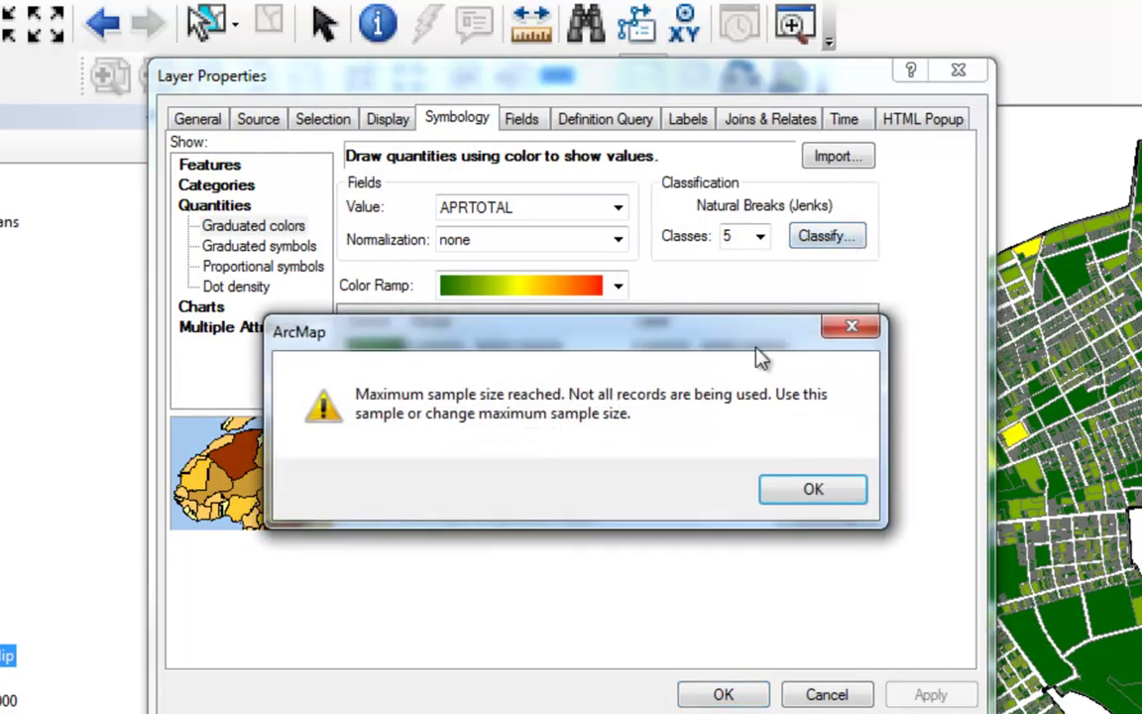
{"action": "left_click", "coordinate": [811, 496]}
{"action": "left_click", "coordinate": [501, 252]}
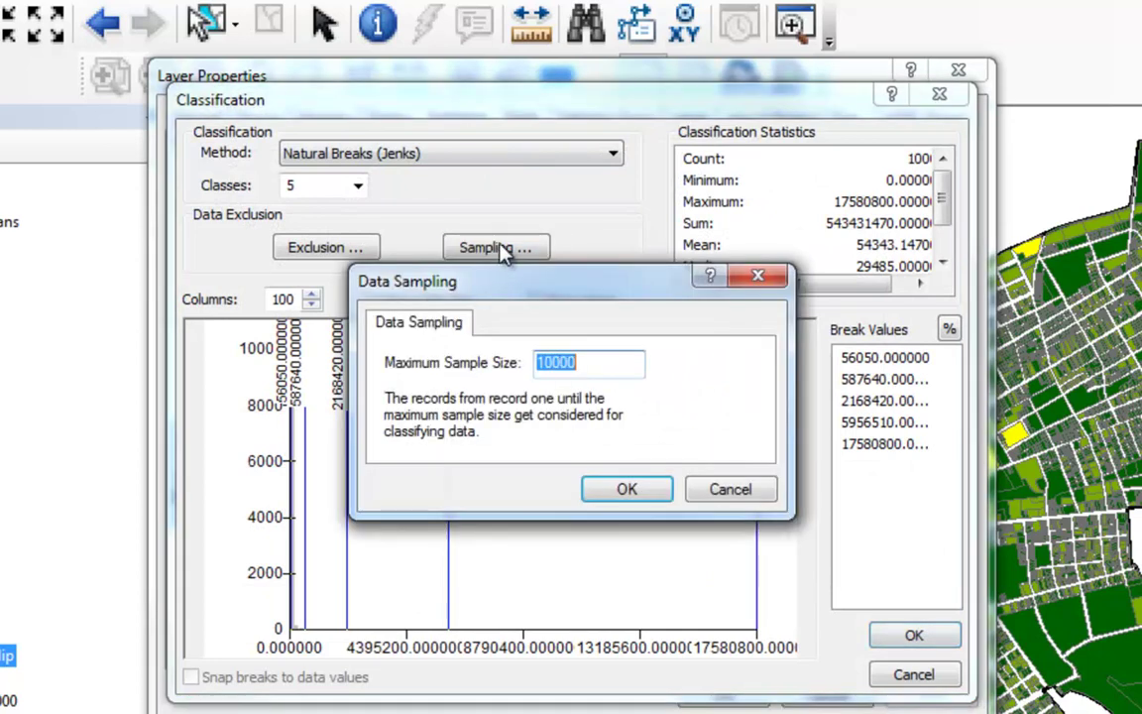
{"action": "left_click", "coordinate": [586, 362]}
{"action": "left_click_drag", "start_coordinate": [584, 363], "coordinate": [508, 362]}
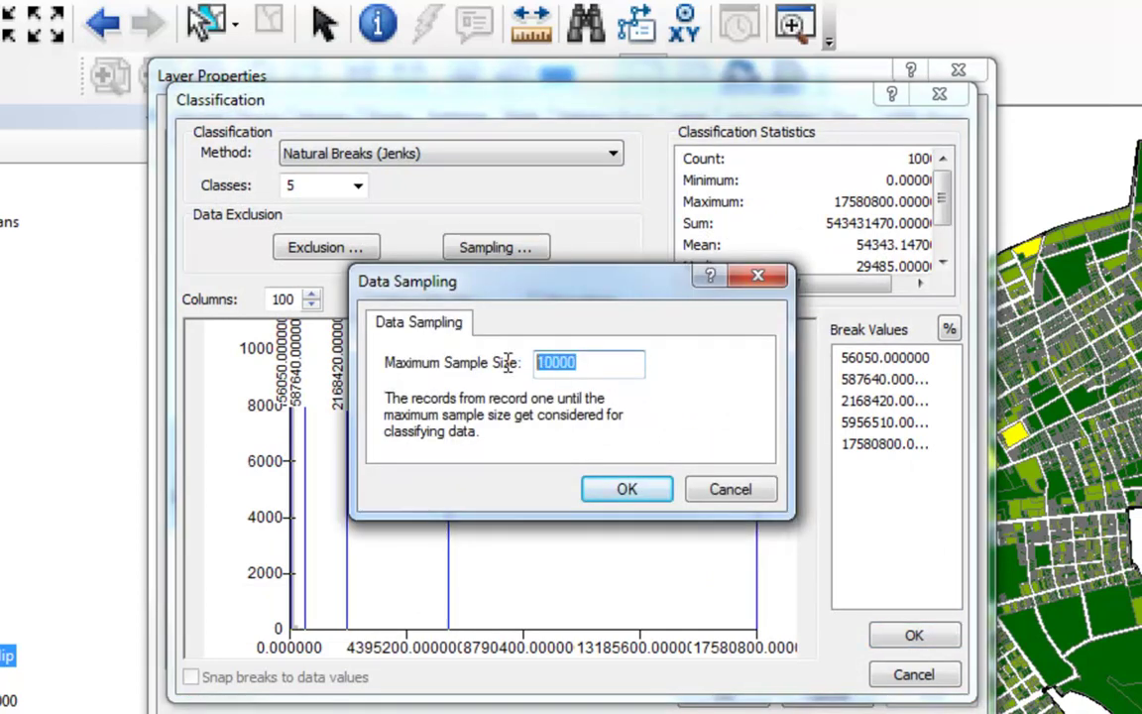
{"action": "type", "text": "20000"}
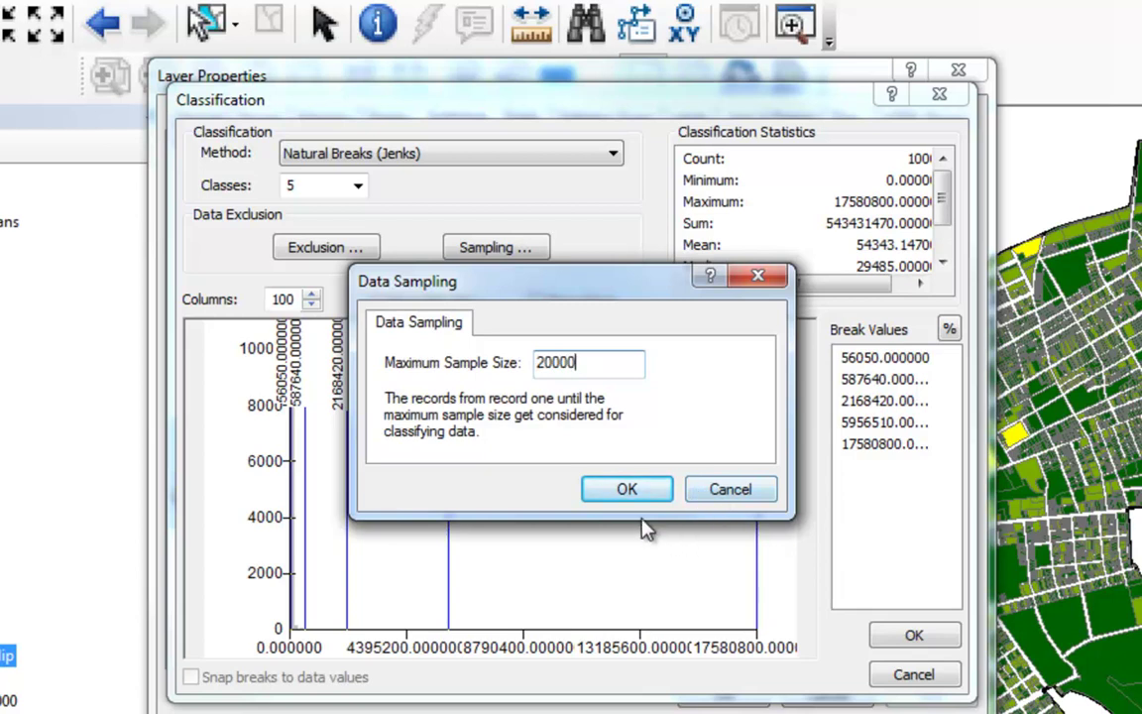
{"action": "left_click", "coordinate": [619, 491]}
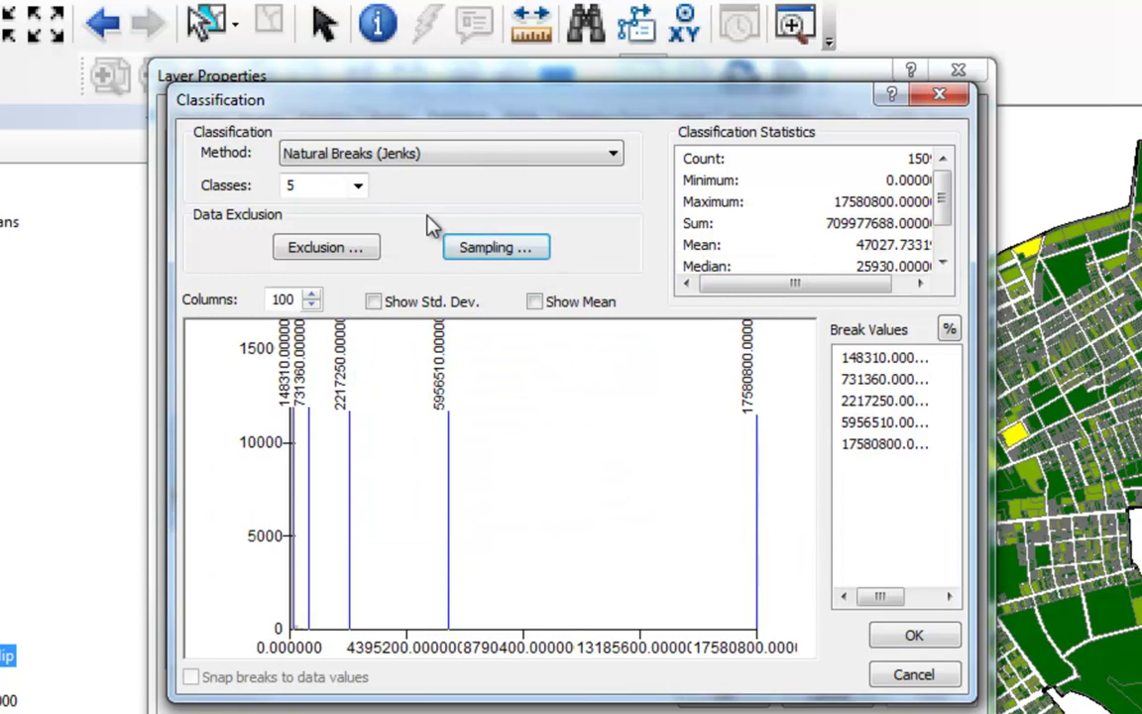
Step: Keep Natural Breaks (Jenks) with 5 classes for APRTOTAL after reviewing the available methods and statistics, and accept the classification
{"action": "left_click", "coordinate": [614, 156]}
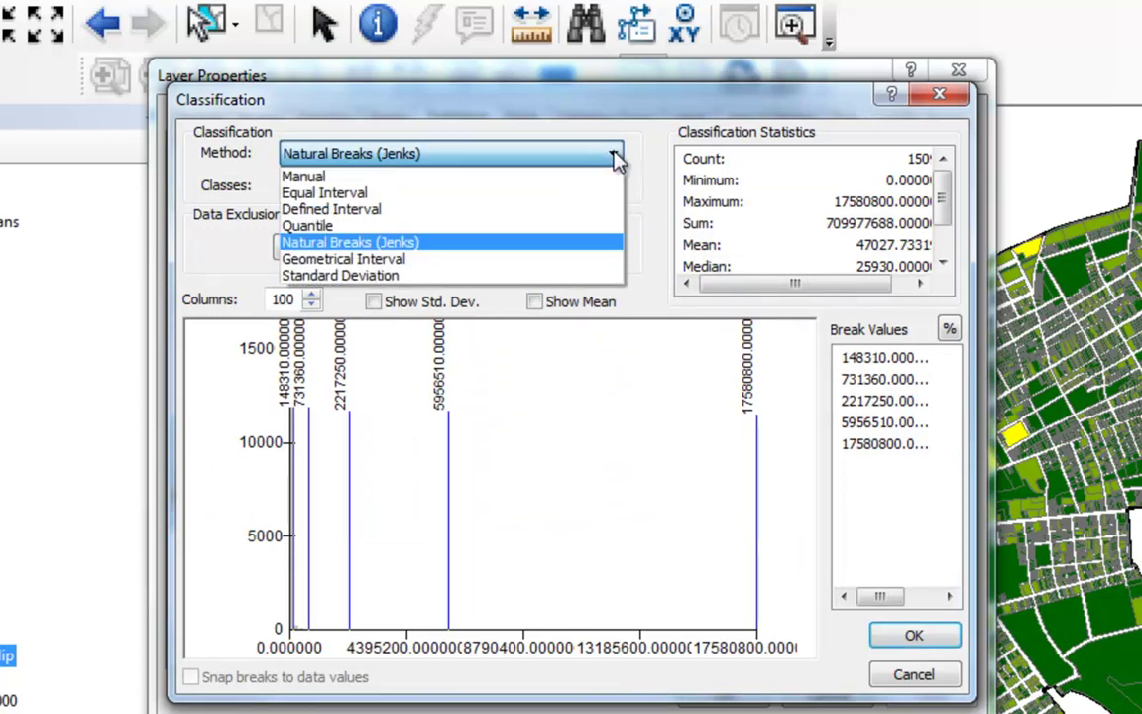
{"action": "left_click", "coordinate": [315, 243]}
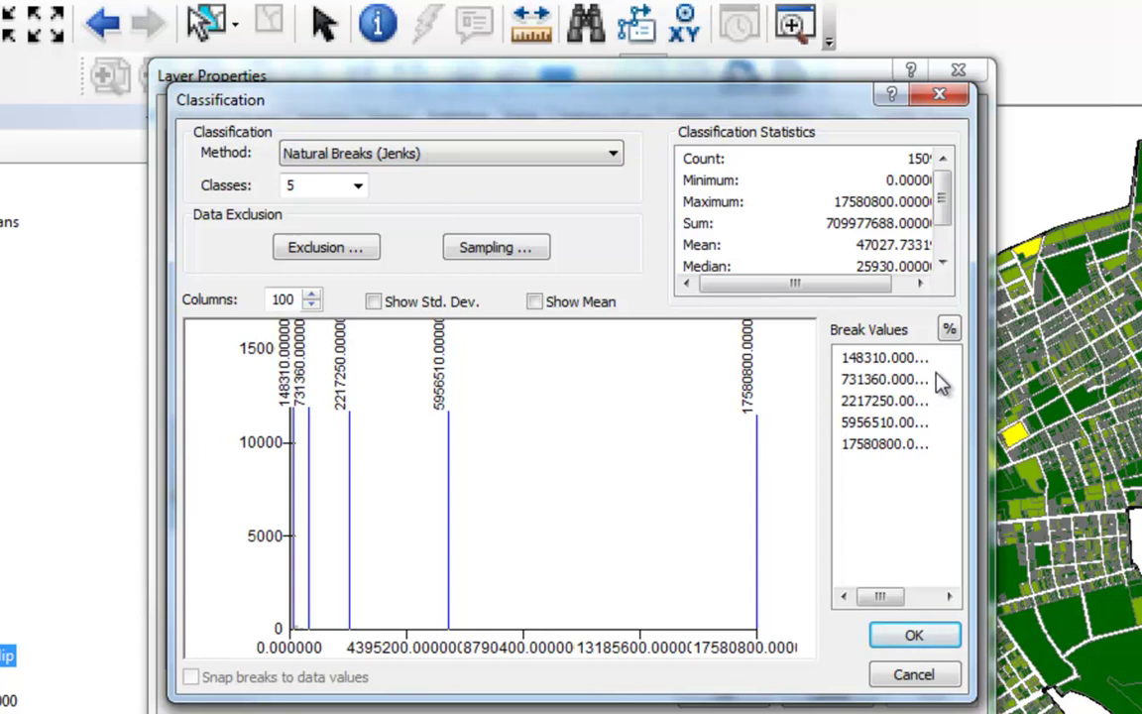
{"action": "left_click_drag", "start_coordinate": [805, 286], "coordinate": [829, 275]}
{"action": "mouse_move", "coordinate": [943, 178]}
{"action": "left_mouse_down"}
{"action": "mouse_move", "coordinate": [947, 233]}
{"action": "mouse_move", "coordinate": [943, 175]}
{"action": "left_mouse_up"}
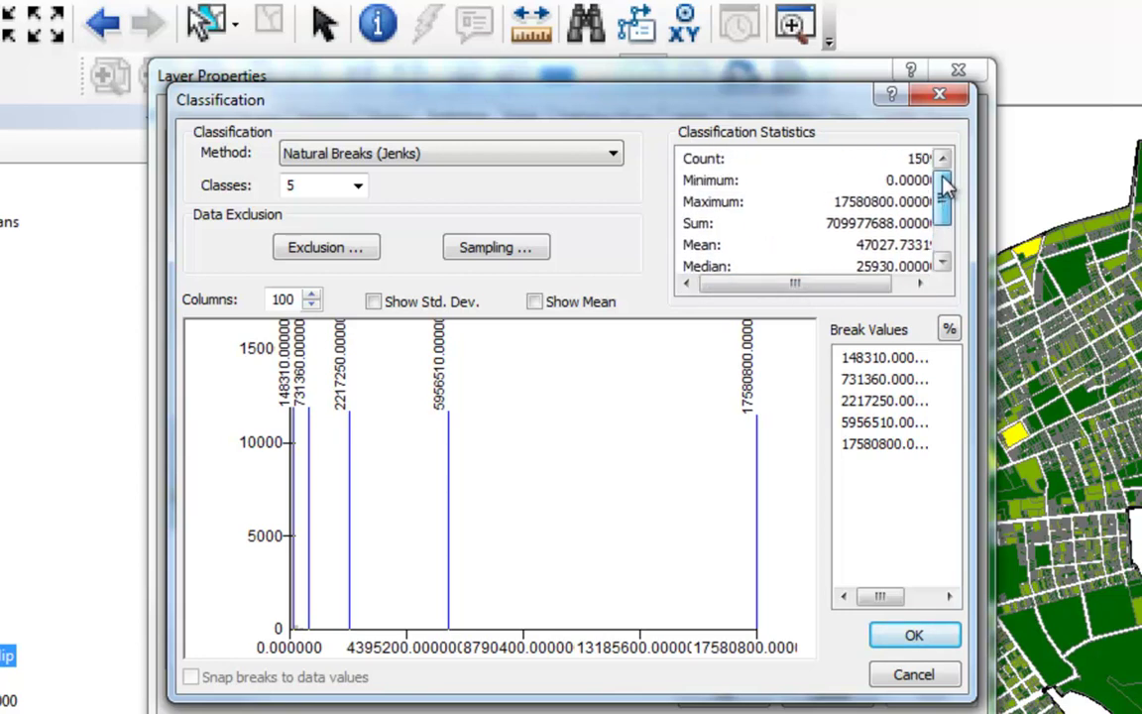
{"action": "left_click", "coordinate": [893, 638]}
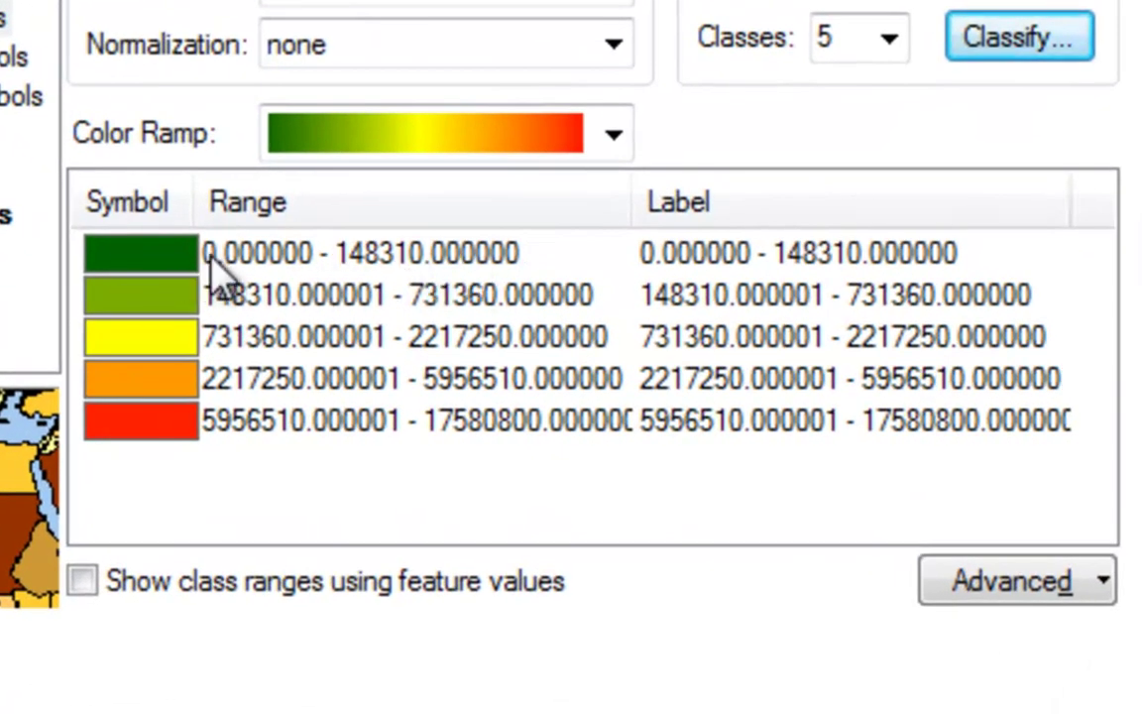
Step: Set the upper limits of the first and second APRTOTAL classes to 150000 and 750000
{"action": "left_click", "coordinate": [390, 256]}
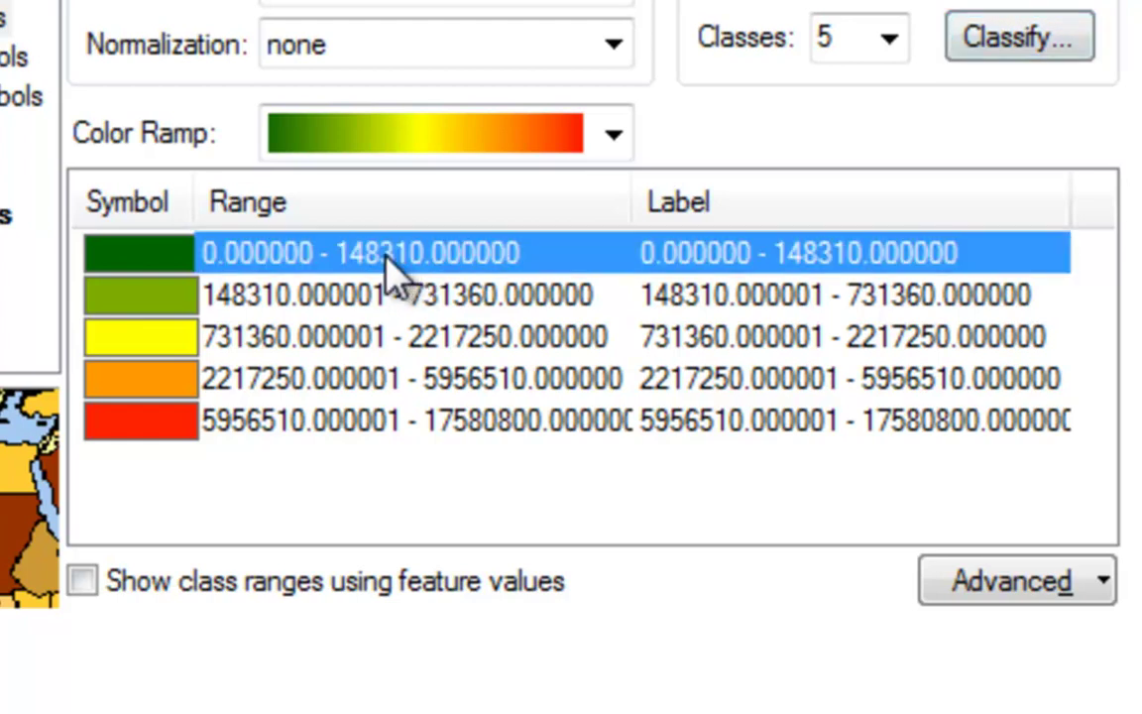
{"action": "left_click", "coordinate": [382, 256]}
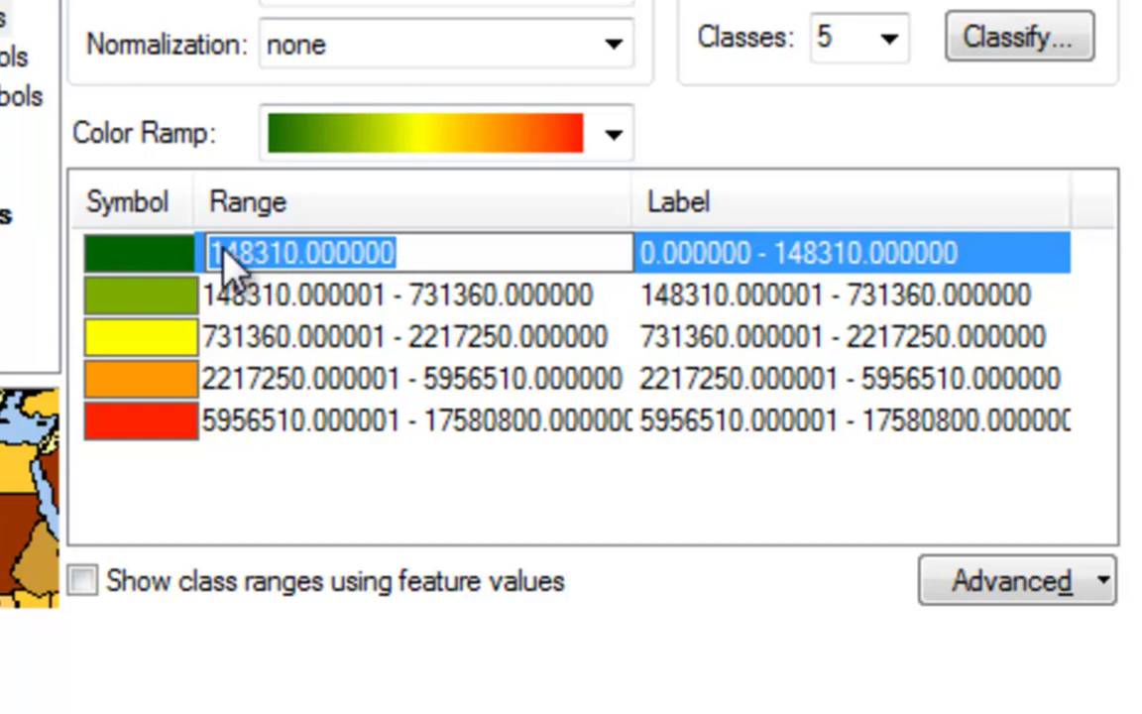
{"action": "left_click_drag", "start_coordinate": [209, 256], "coordinate": [422, 256]}
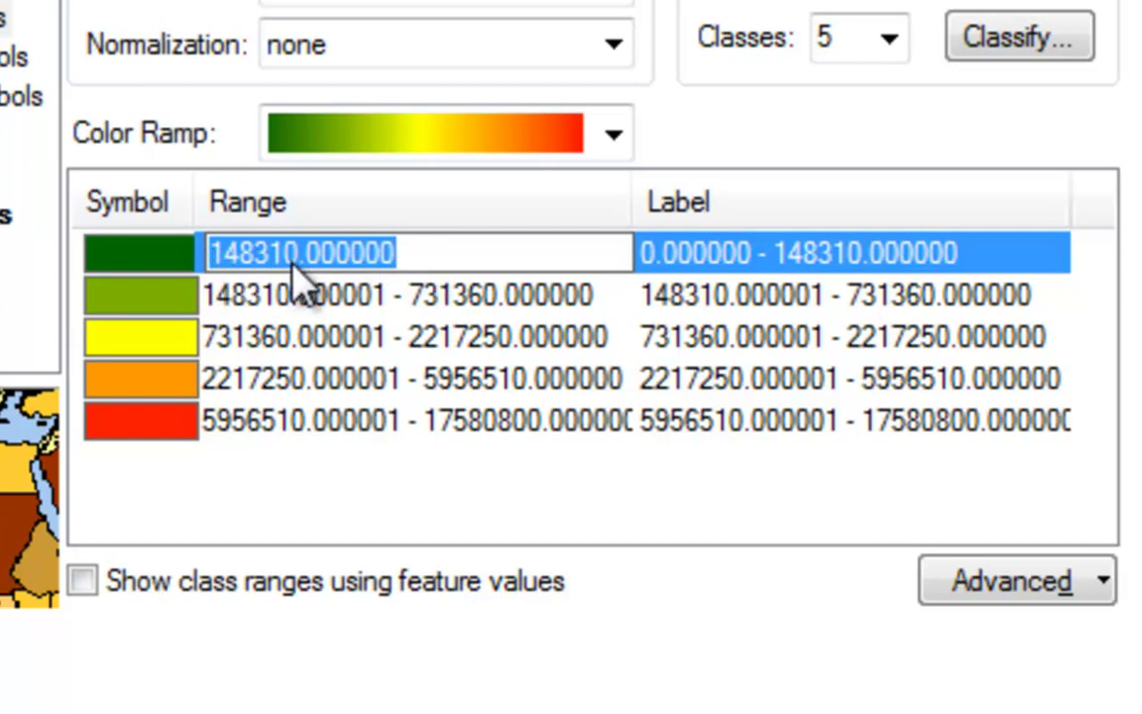
{"action": "type", "text": "150000"}
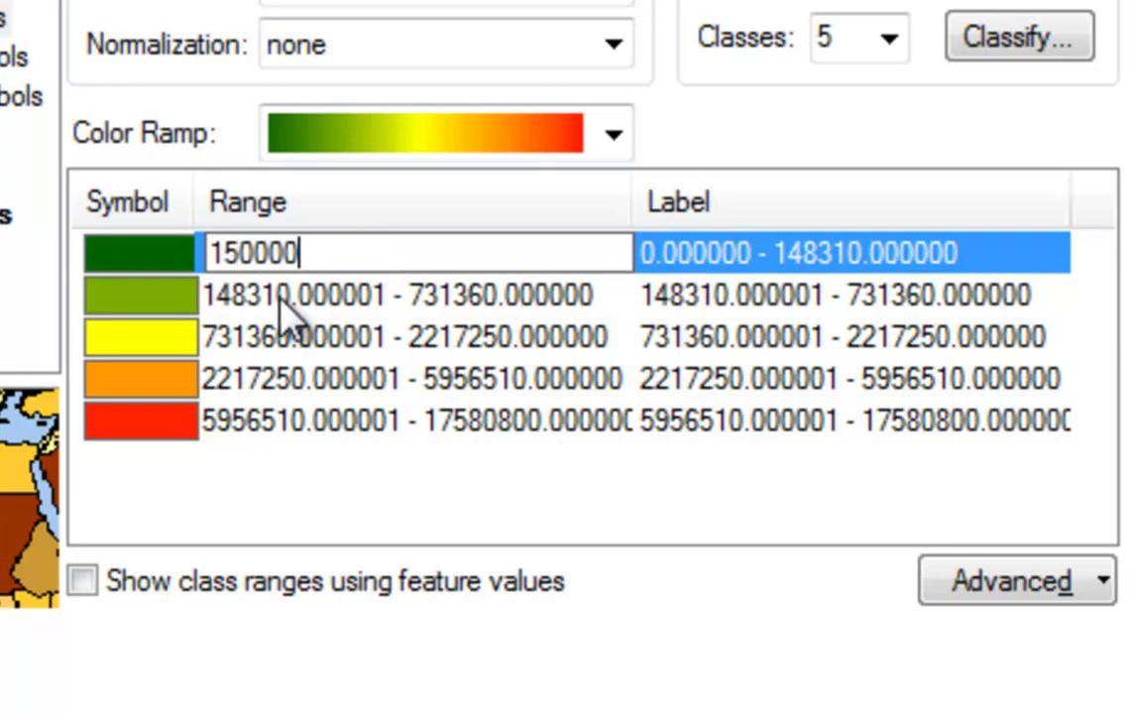
{"action": "key", "text": "Return"}
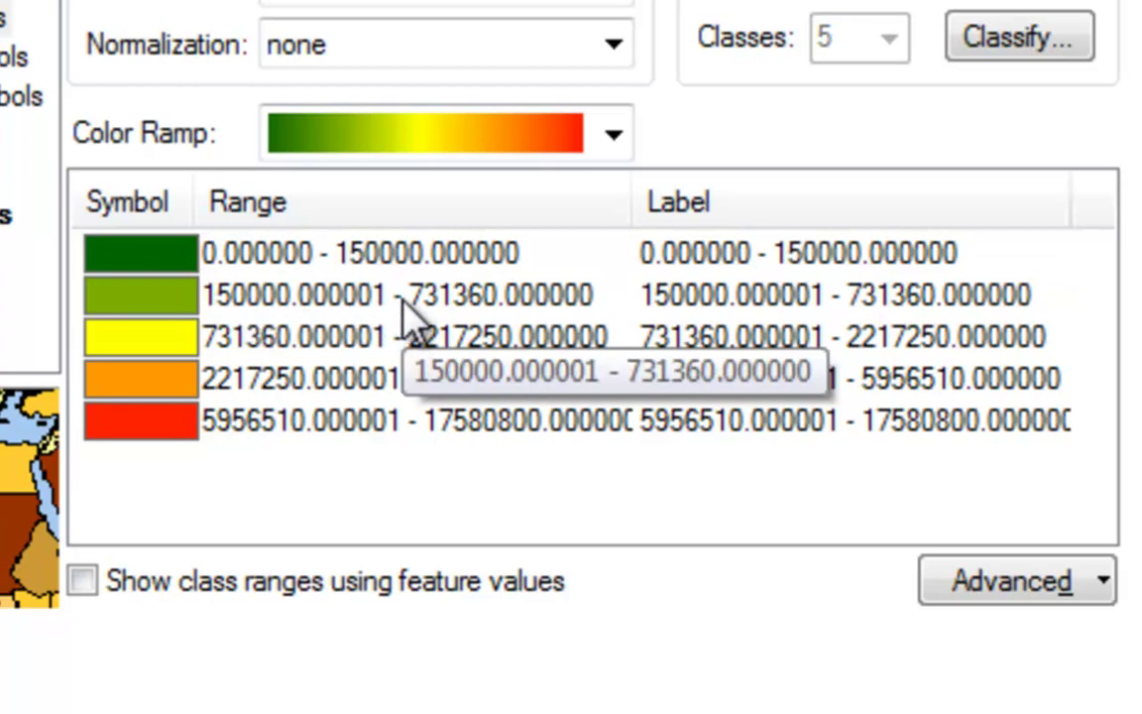
{"action": "left_click", "coordinate": [322, 294]}
{"action": "left_click_drag", "start_coordinate": [431, 296], "coordinate": [204, 296]}
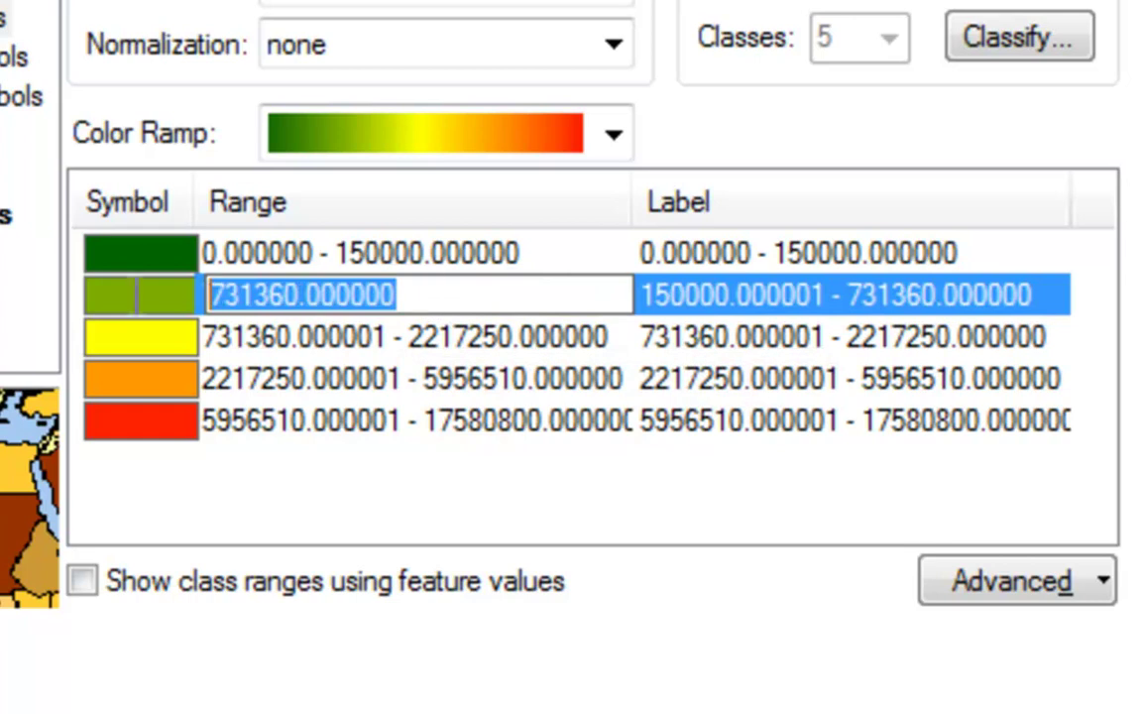
{"action": "type", "text": "750000"}
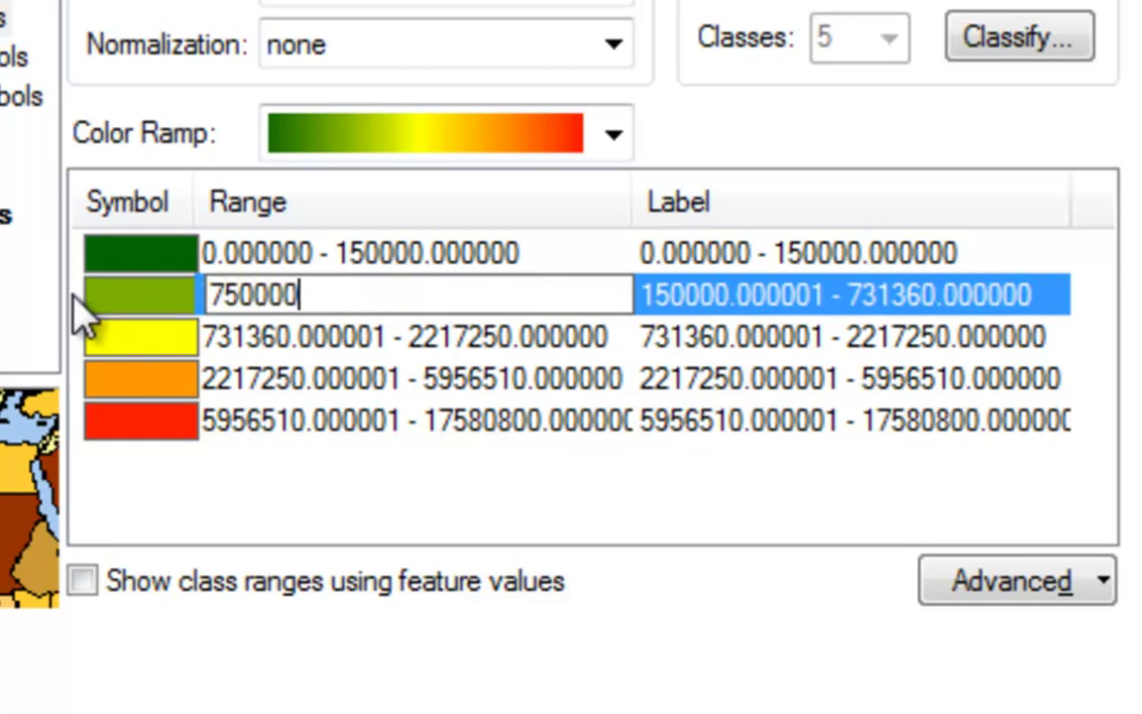
Step: Set the upper limits of the third and fourth APRTOTAL classes to 2000000 and 6000000, and apply the ranges to the parcels layer
{"action": "left_click", "coordinate": [332, 342]}
{"action": "left_click_drag", "start_coordinate": [342, 337], "coordinate": [194, 332]}
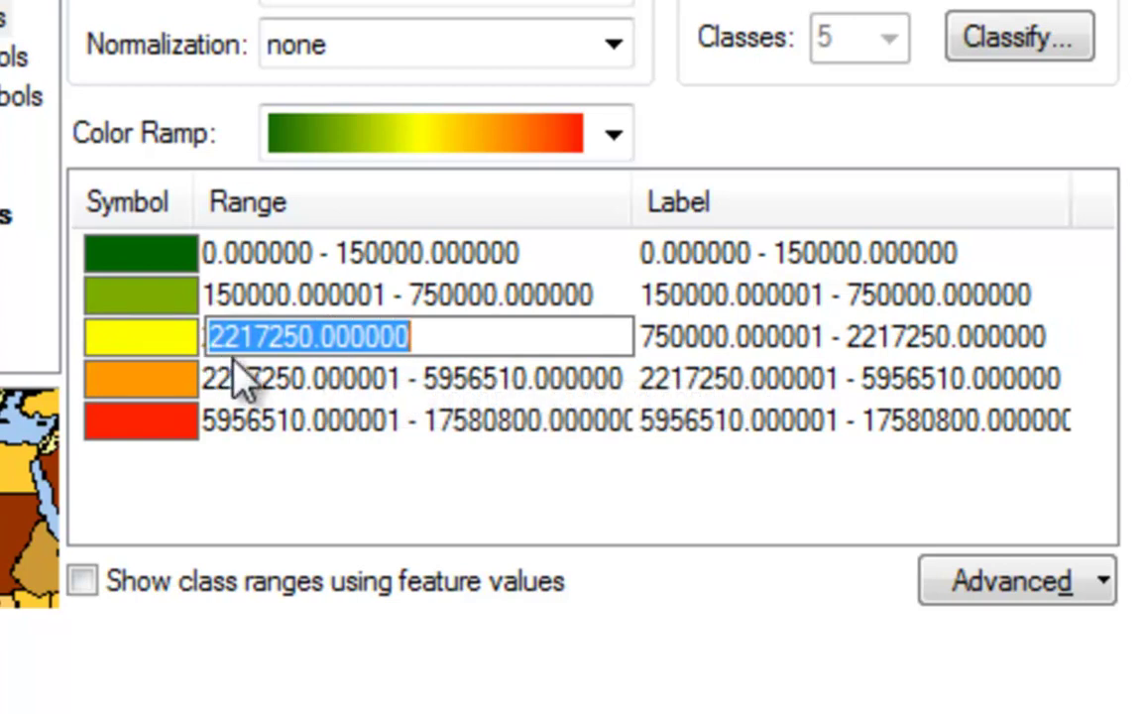
{"action": "type", "text": "20"}
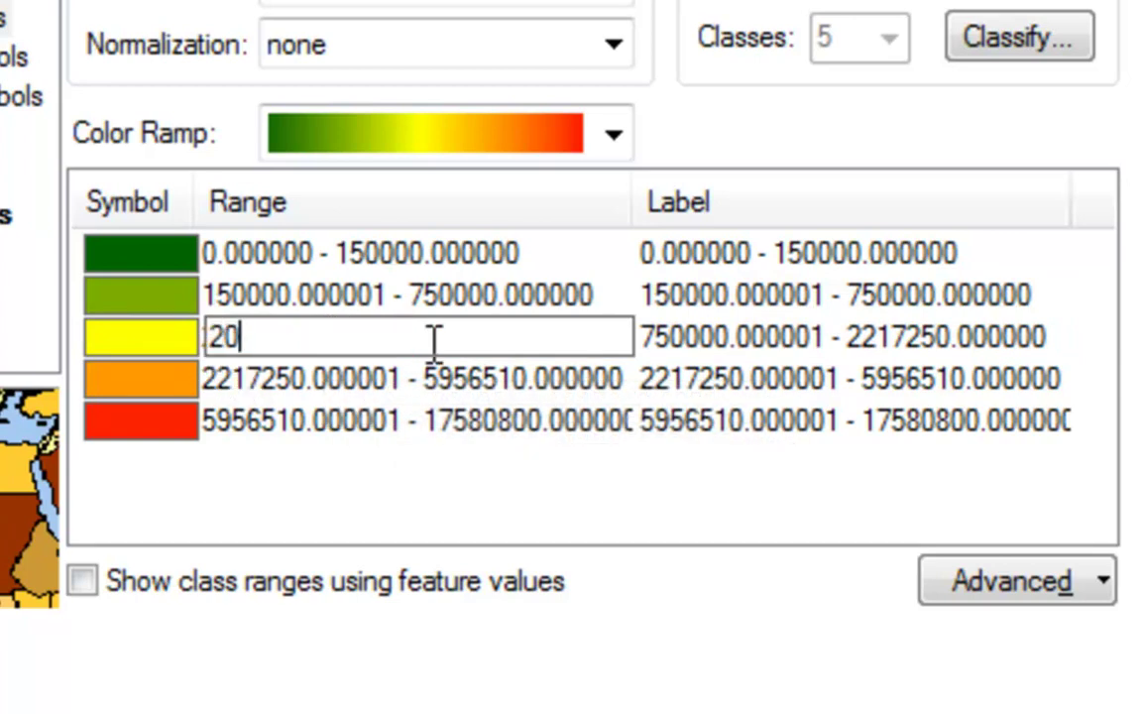
{"action": "type", "text": "00000"}
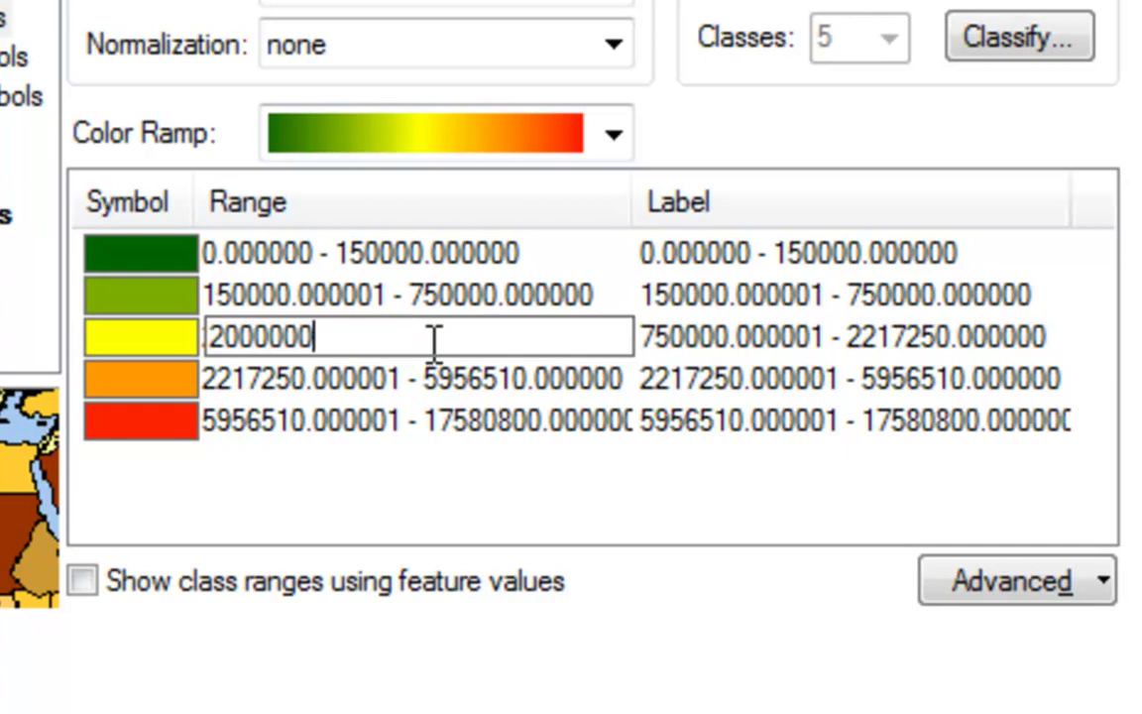
{"action": "left_click", "coordinate": [446, 377]}
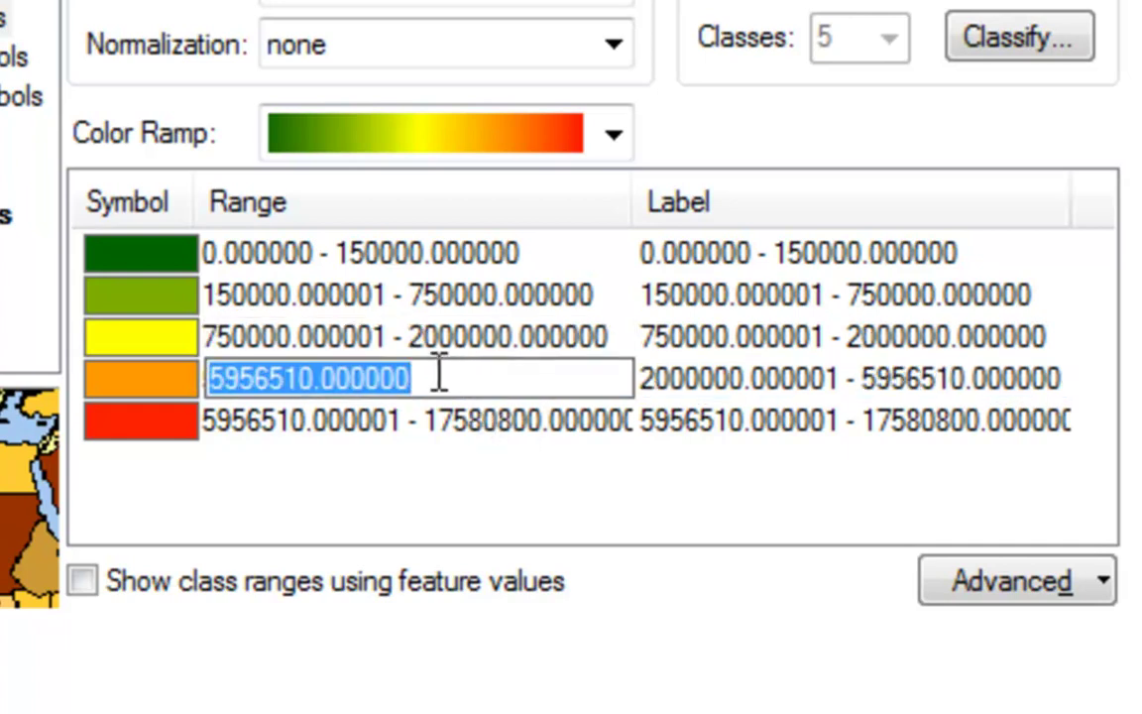
{"action": "type", "text": "600"}
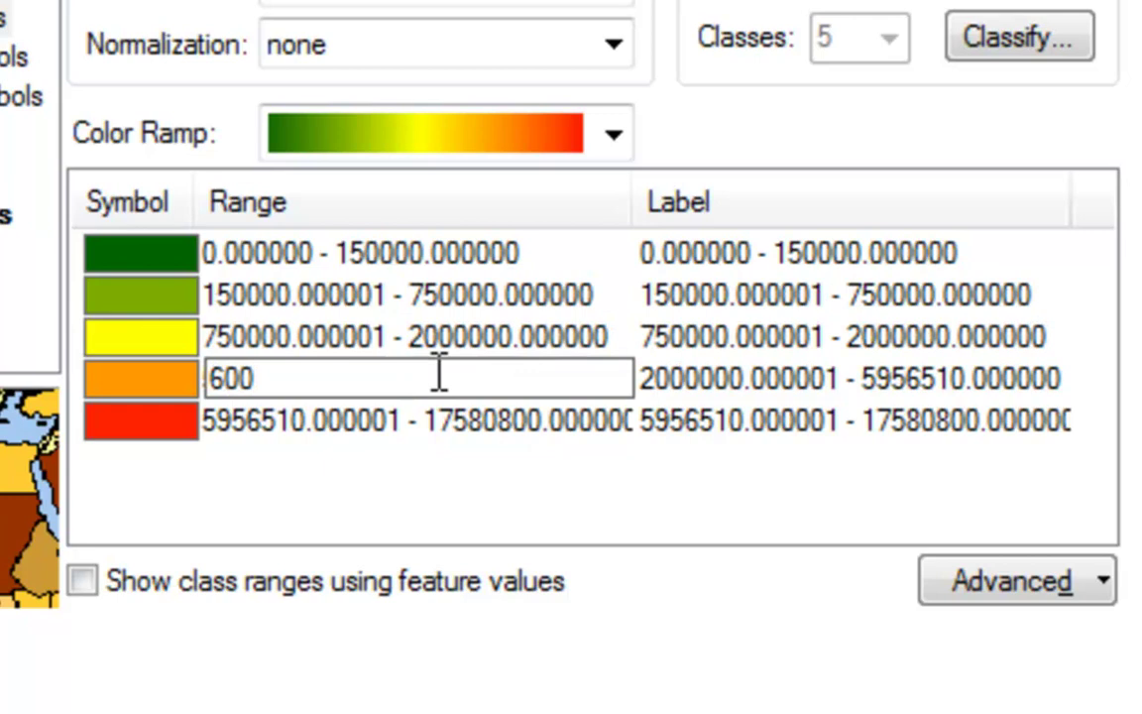
{"action": "type", "text": "0000"}
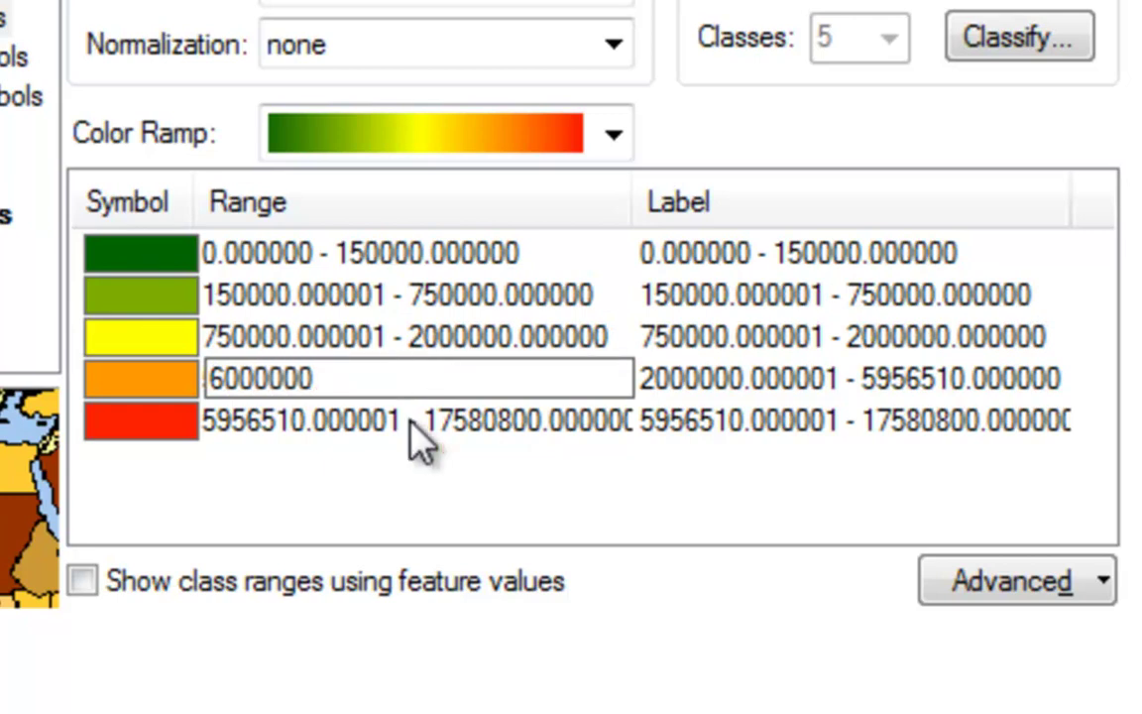
{"action": "left_click", "coordinate": [416, 479]}
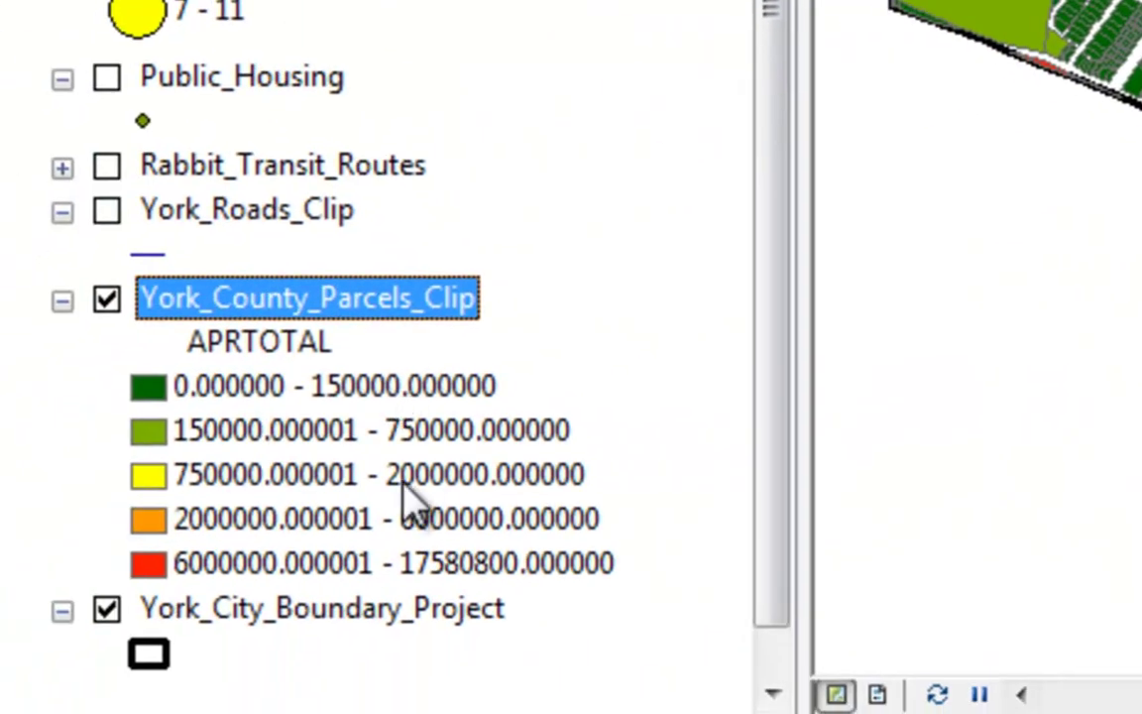
Step: Format the York_County_Parcels_Clip class labels as numeric with 0 decimal places
{"action": "double_click", "coordinate": [353, 303]}
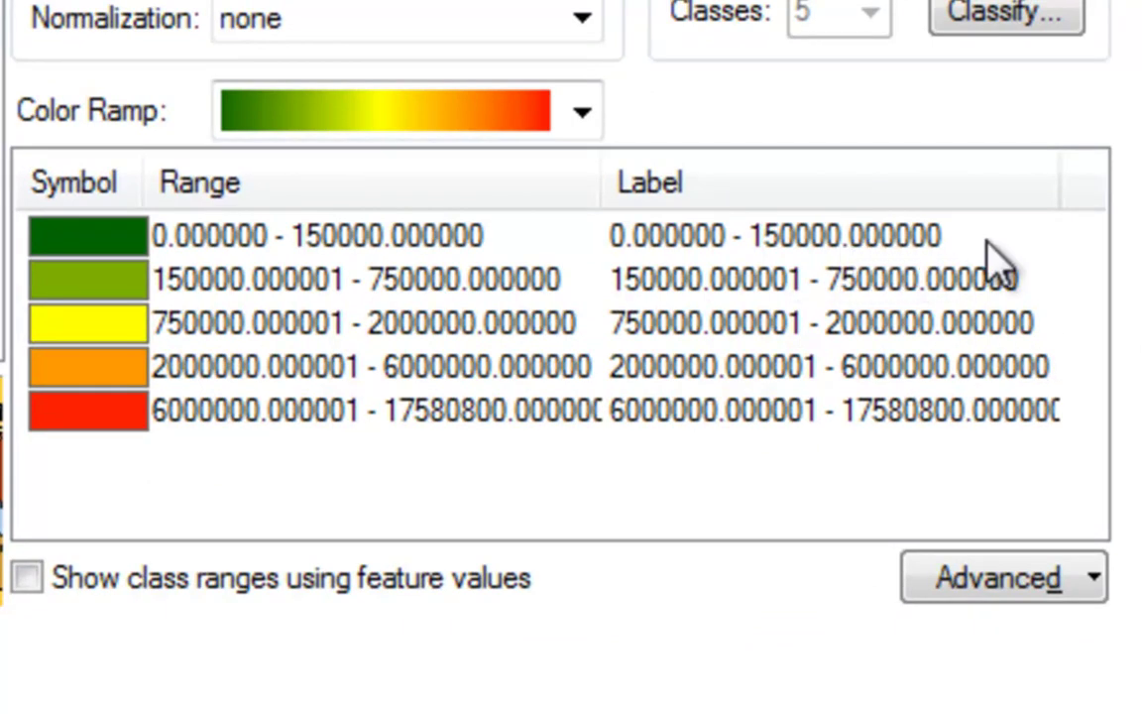
{"action": "left_click", "coordinate": [751, 205]}
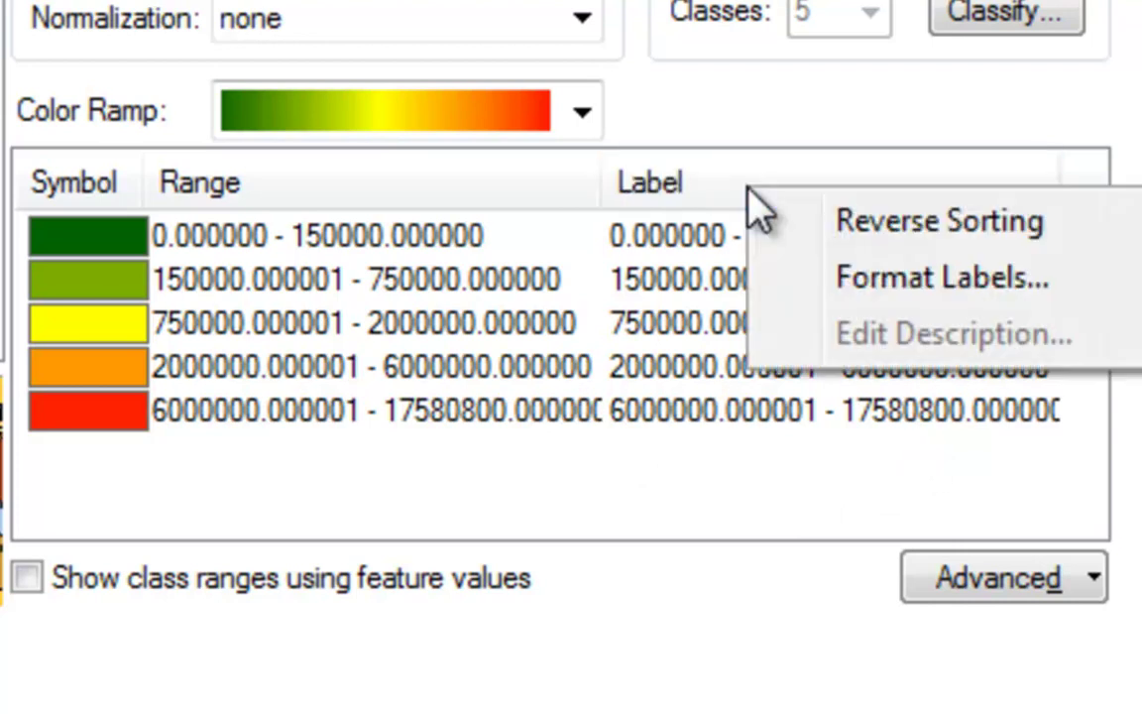
{"action": "right_click", "coordinate": [714, 183]}
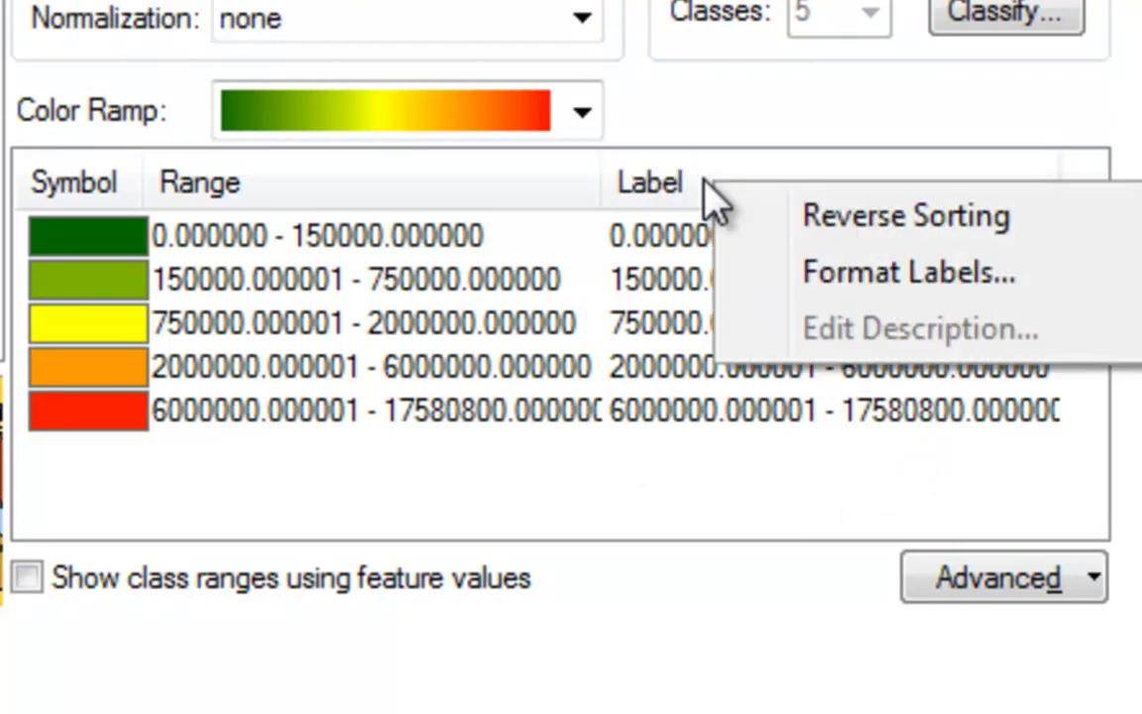
{"action": "left_click", "coordinate": [841, 276]}
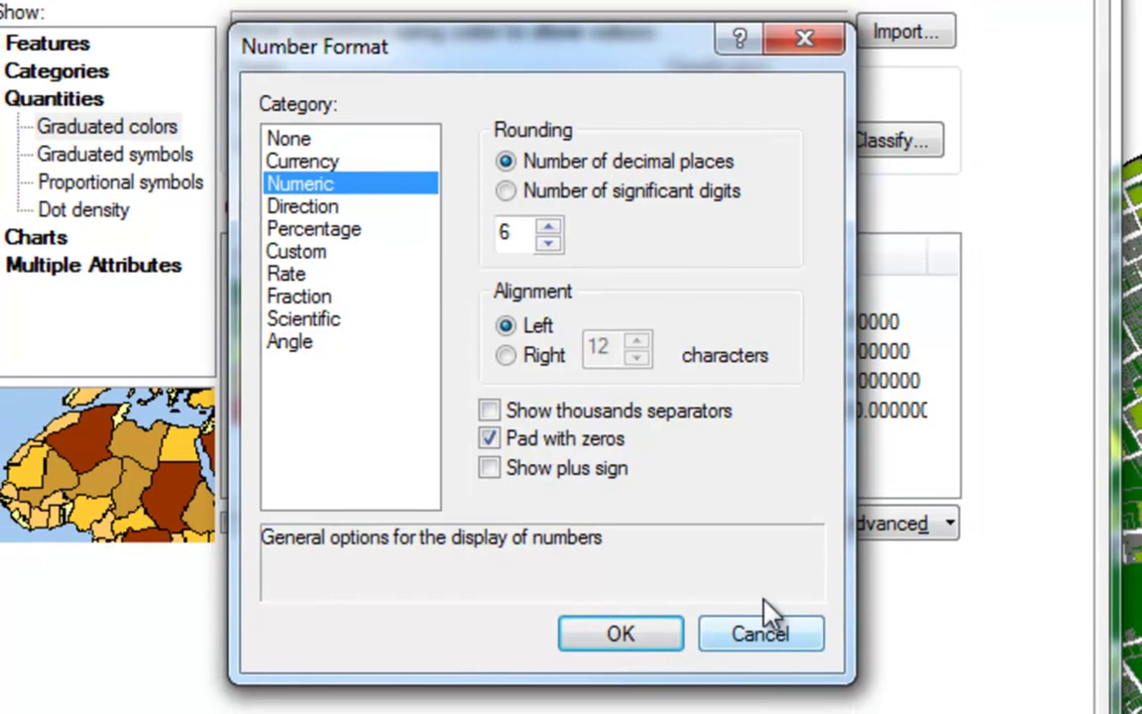
{"action": "left_click", "coordinate": [550, 245]}
{"action": "left_click", "coordinate": [550, 245]}
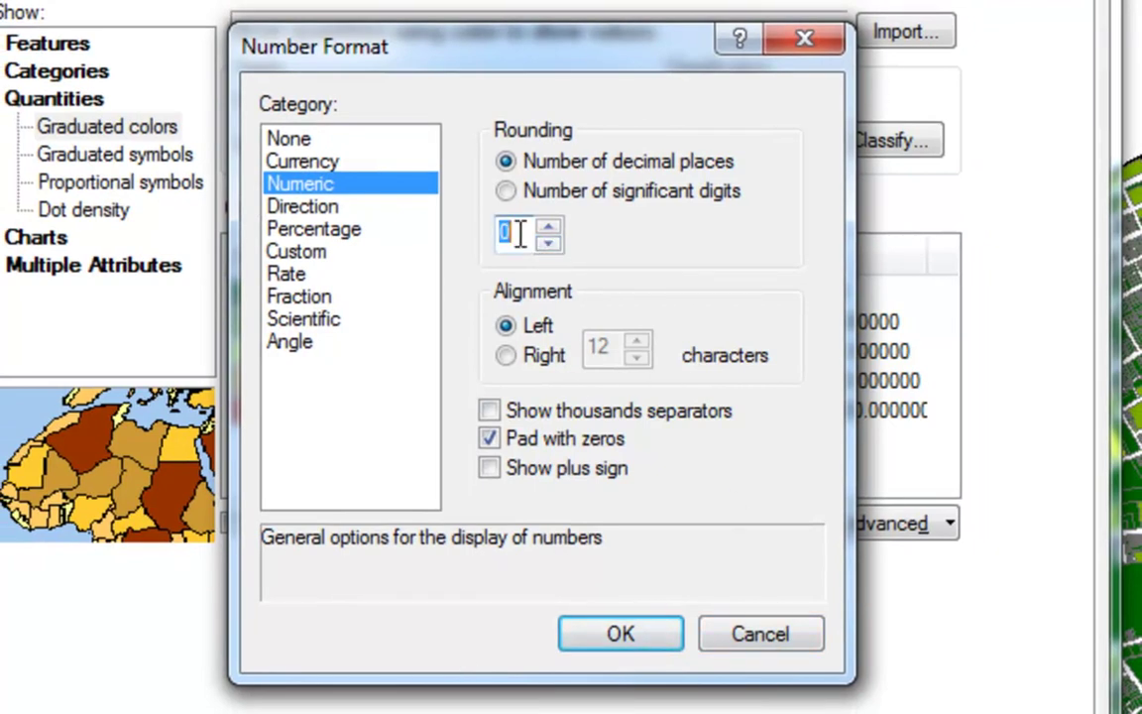
{"action": "left_click", "coordinate": [607, 645]}
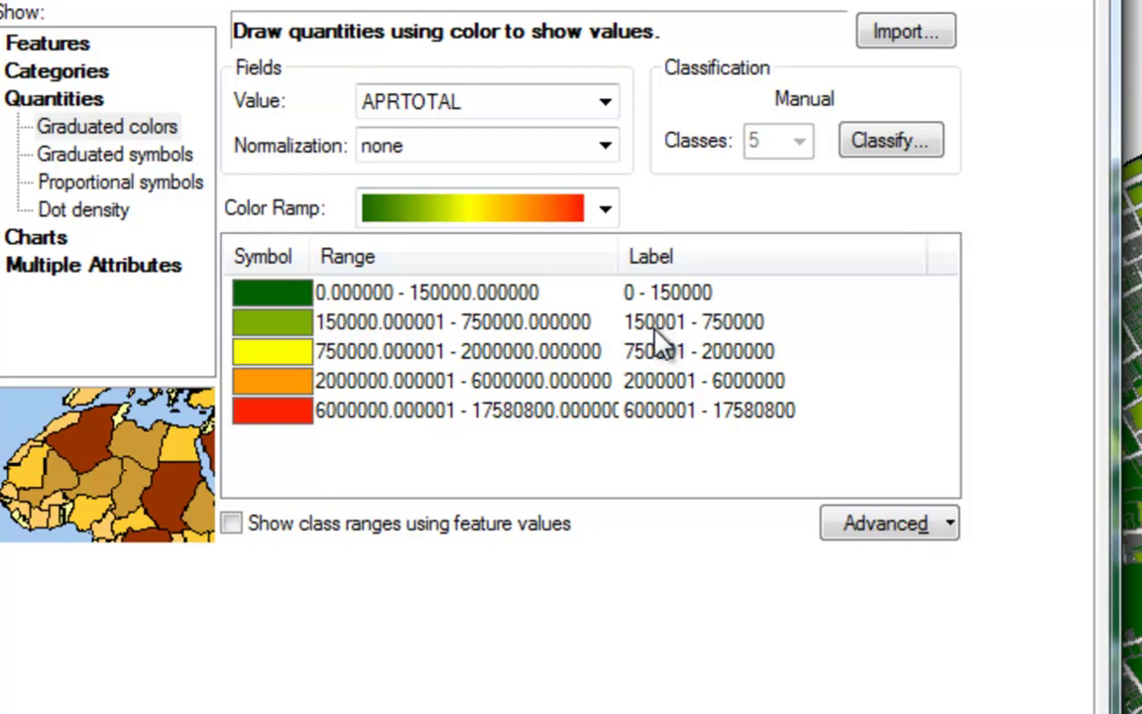
Step: Format the APRTOTAL class labels as Currency and apply the label format to the parcels layer
{"action": "right_click", "coordinate": [693, 261]}
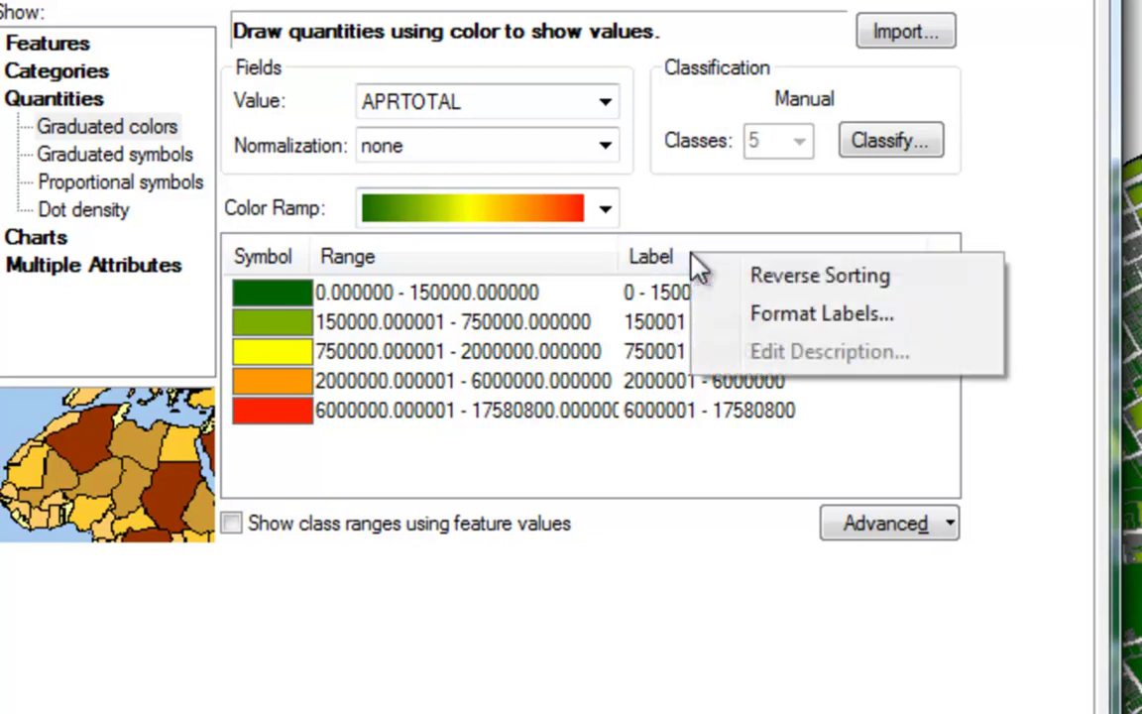
{"action": "left_click", "coordinate": [782, 315]}
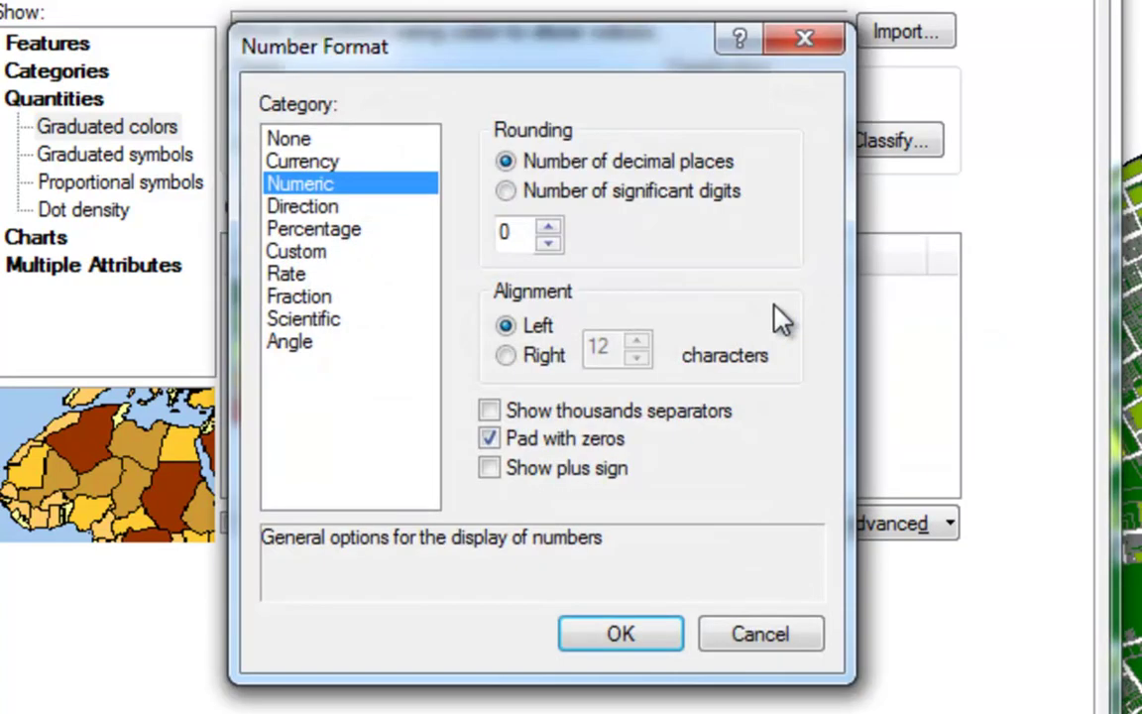
{"action": "left_click", "coordinate": [490, 411]}
{"action": "left_click", "coordinate": [282, 163]}
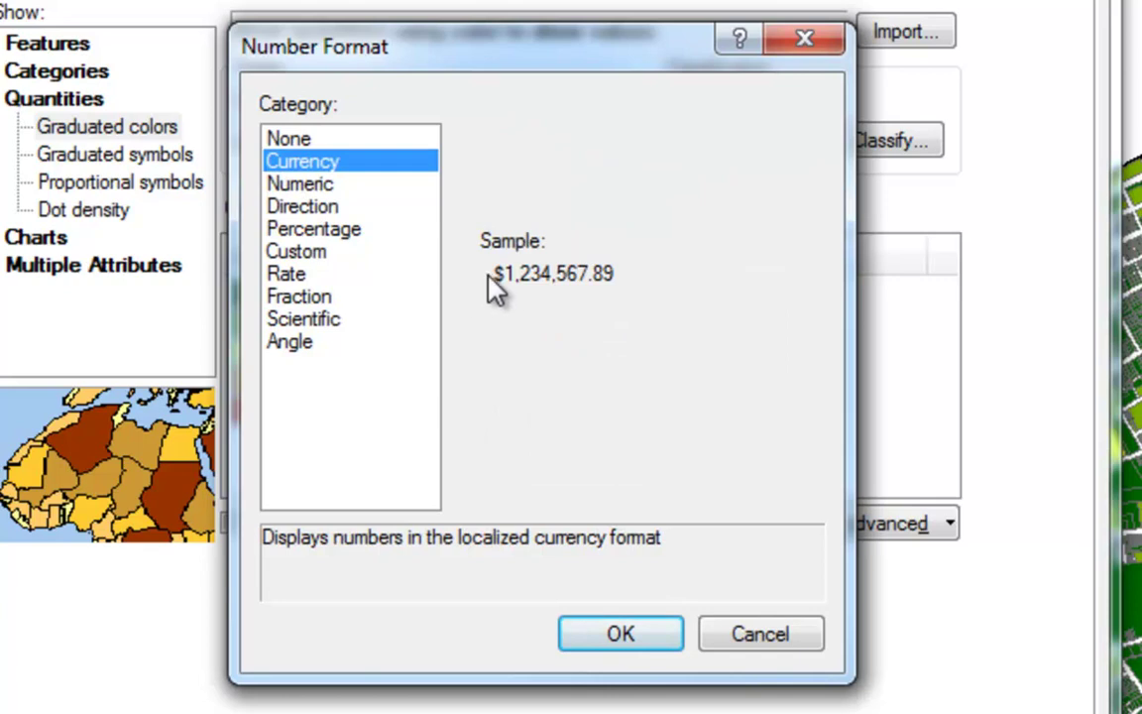
{"action": "left_click", "coordinate": [611, 636]}
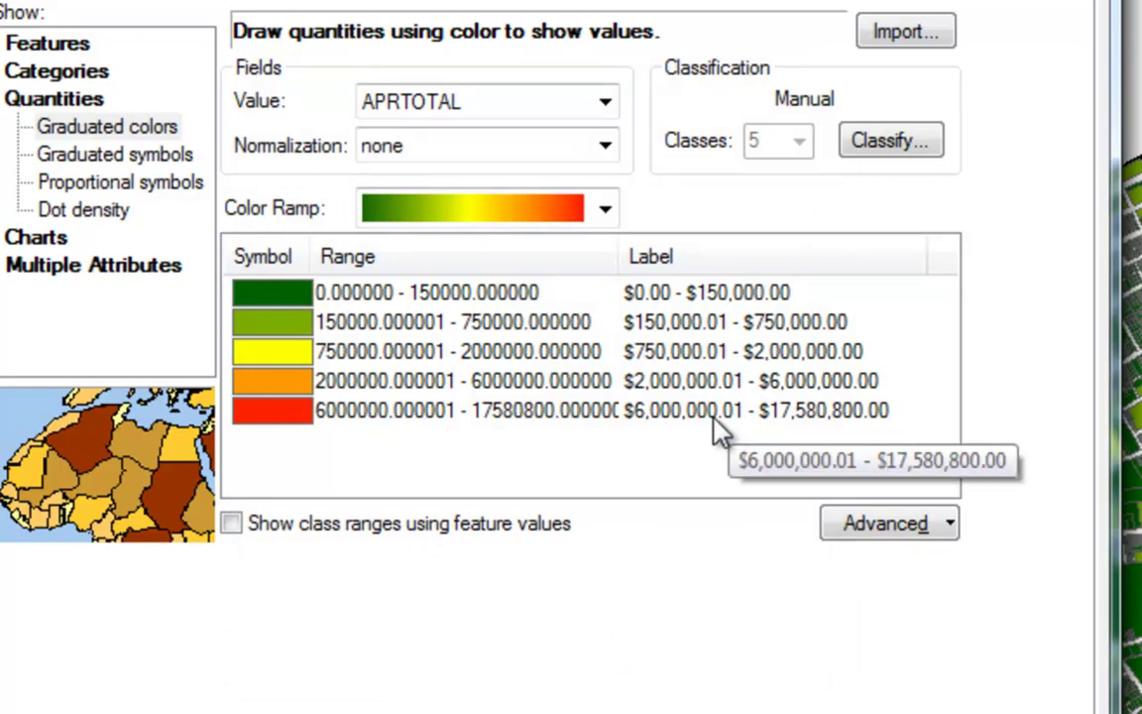
{"action": "right_click", "coordinate": [712, 259]}
{"action": "left_click", "coordinate": [777, 324]}
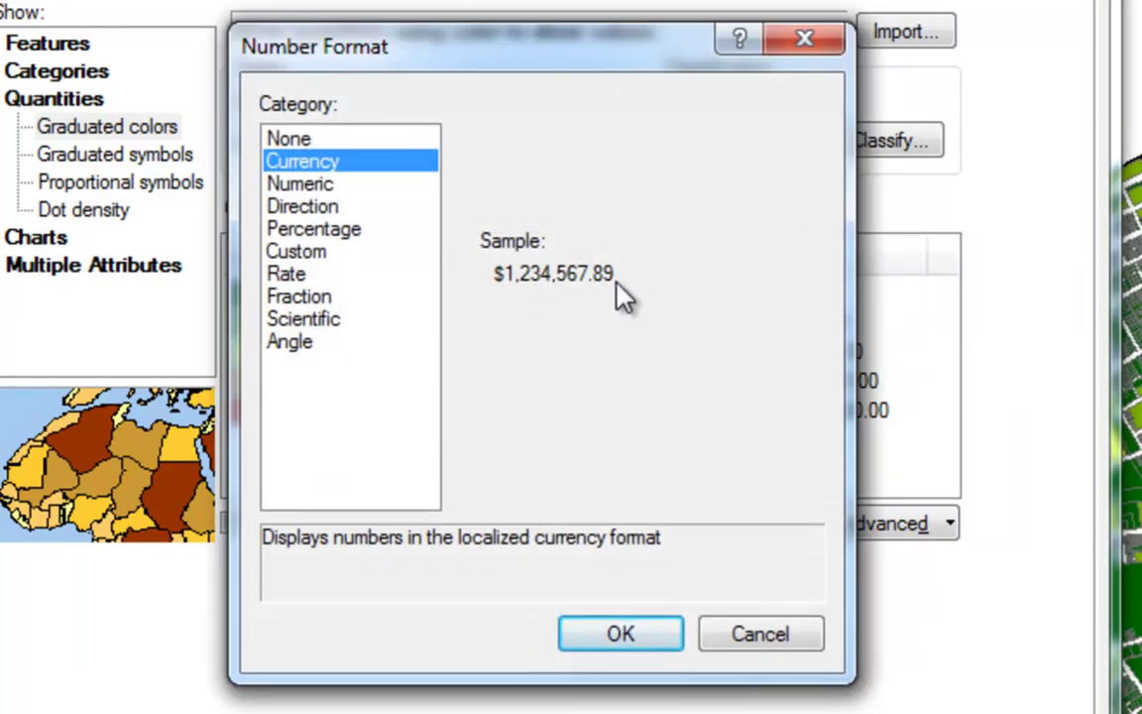
{"action": "left_click", "coordinate": [617, 640]}
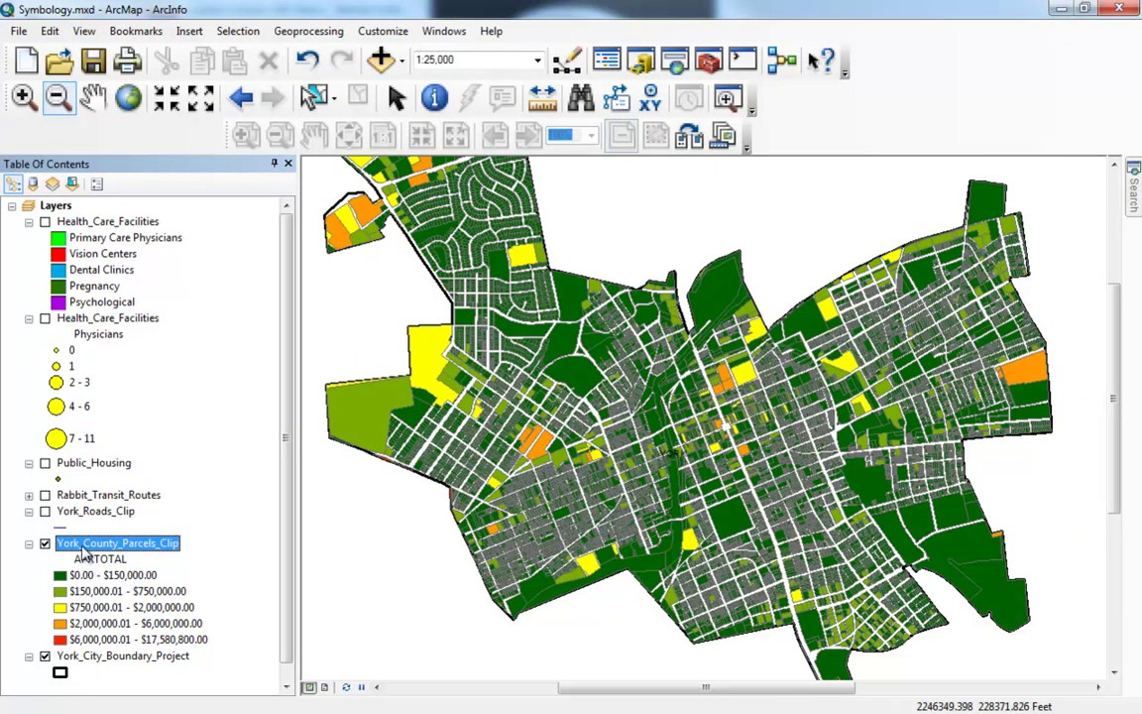
Step: Set the outline of the $0.00 - $150,000.00 class symbol in York_County_Parcels_Clip to No Color
{"action": "double_click", "coordinate": [136, 548]}
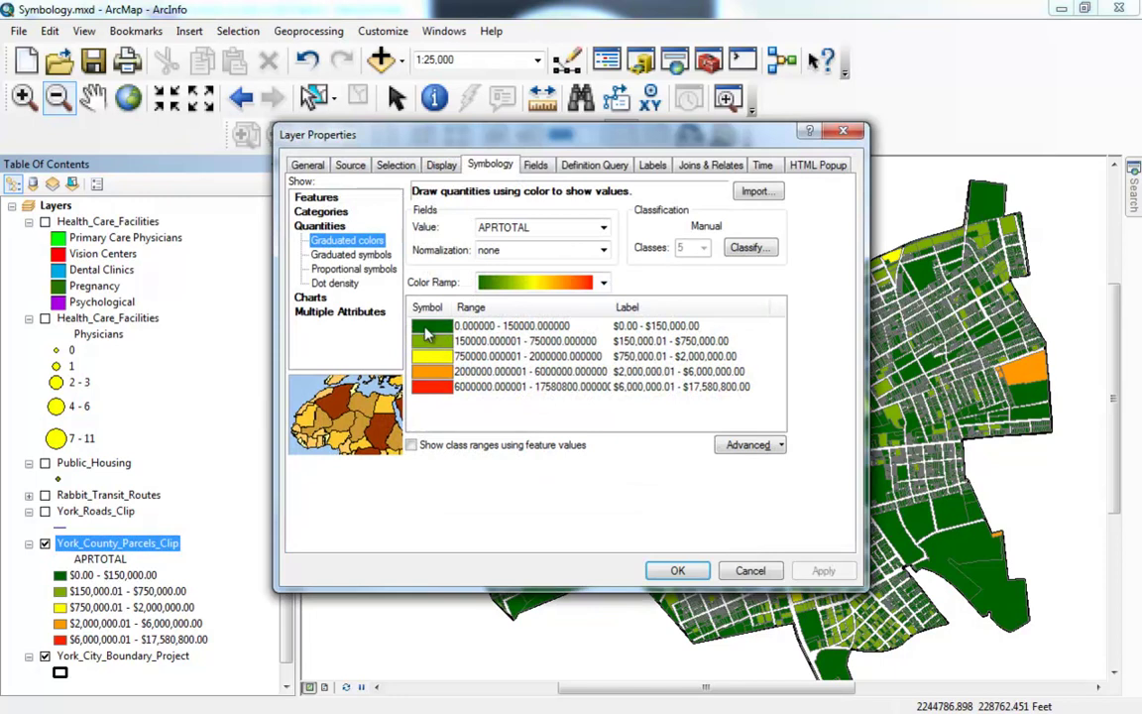
{"action": "double_click", "coordinate": [432, 328]}
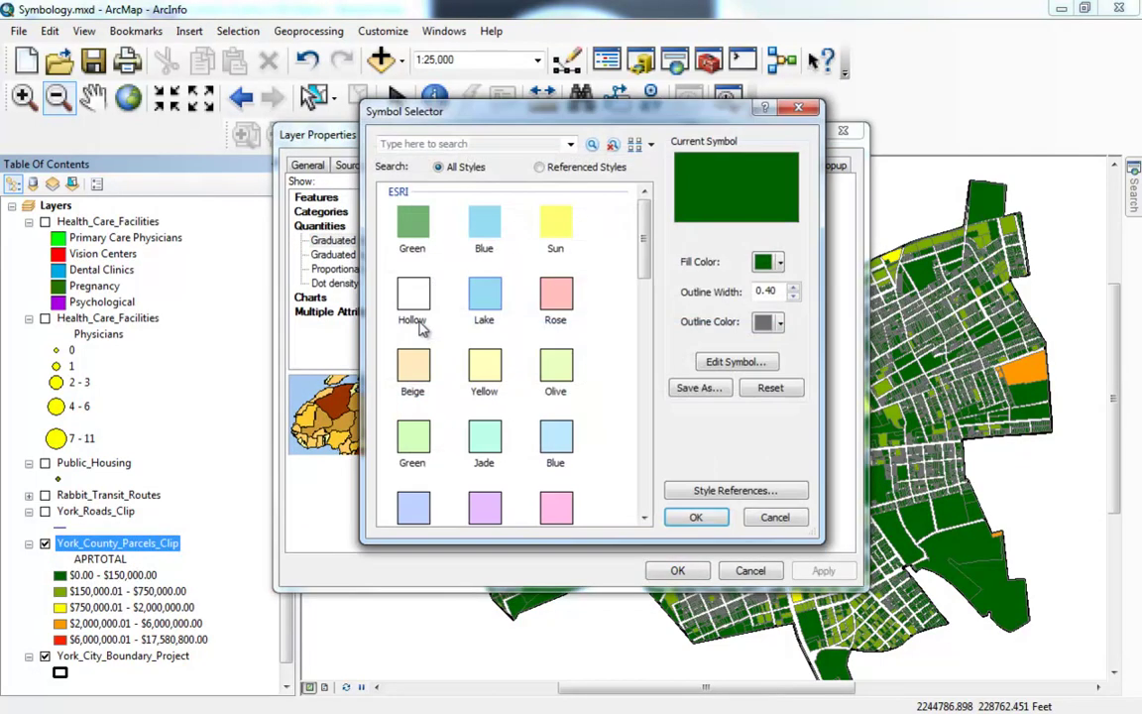
{"action": "left_click", "coordinate": [781, 325]}
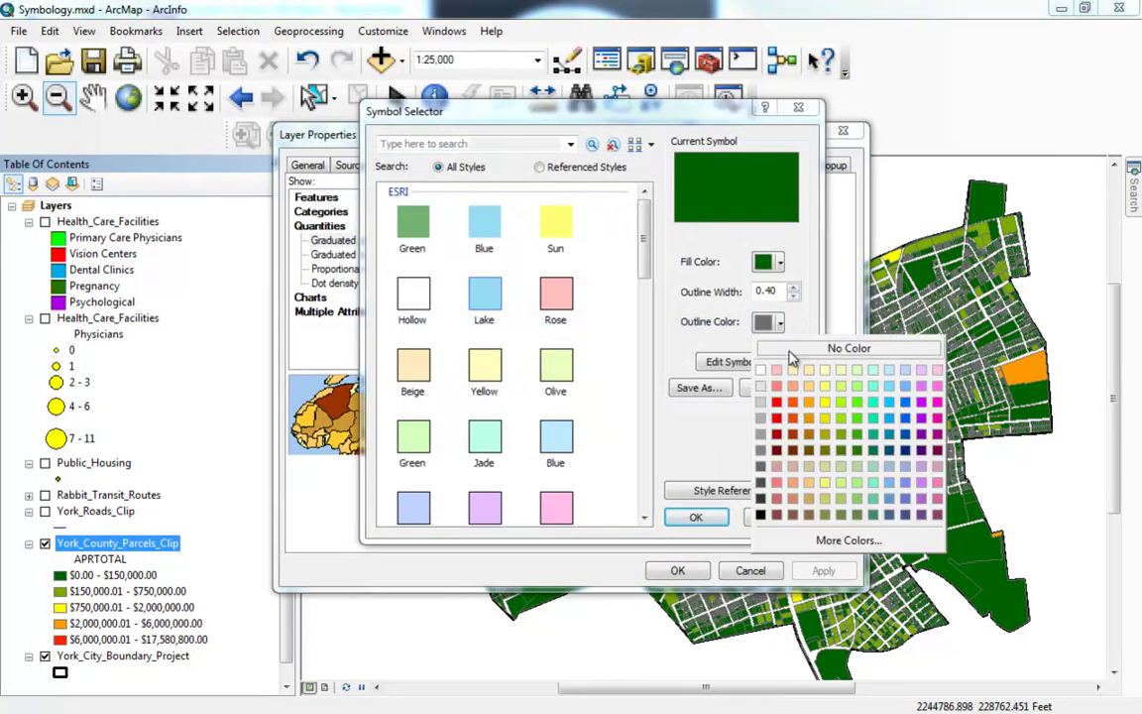
{"action": "left_click", "coordinate": [792, 359]}
{"action": "left_click", "coordinate": [691, 517]}
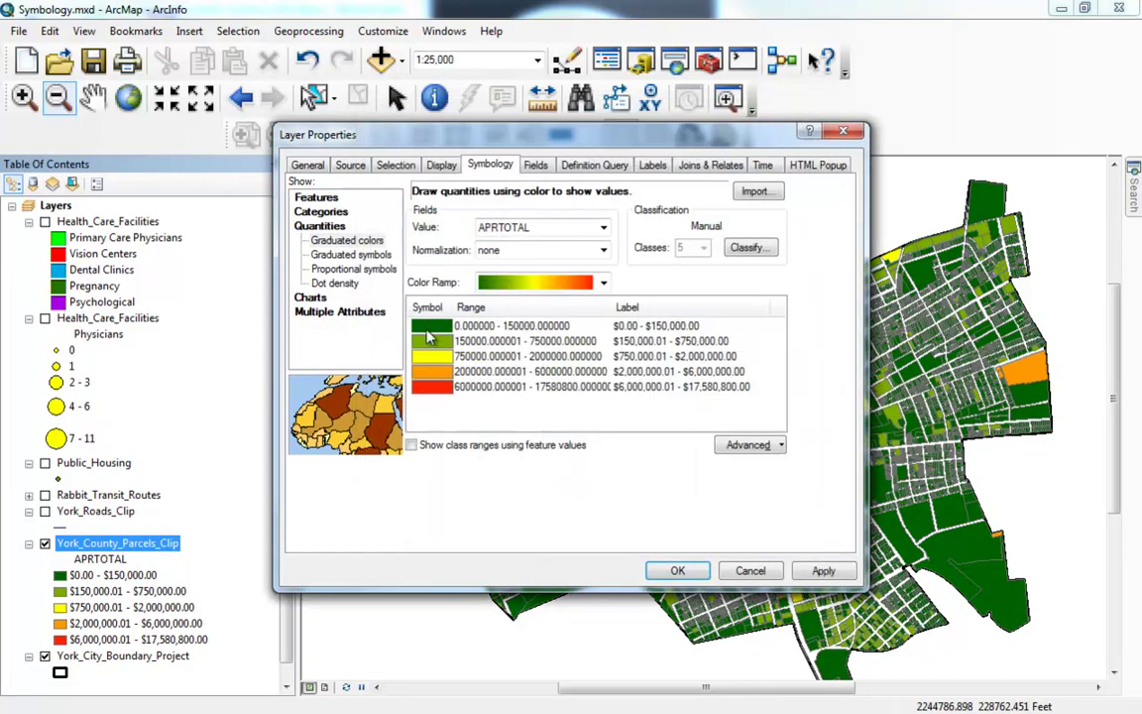
Step: Set the outlines of the $150,000.01 - $750,000.00 and $750,000.01 - $2,000,000.00 class symbols to No Color
{"action": "double_click", "coordinate": [431, 341]}
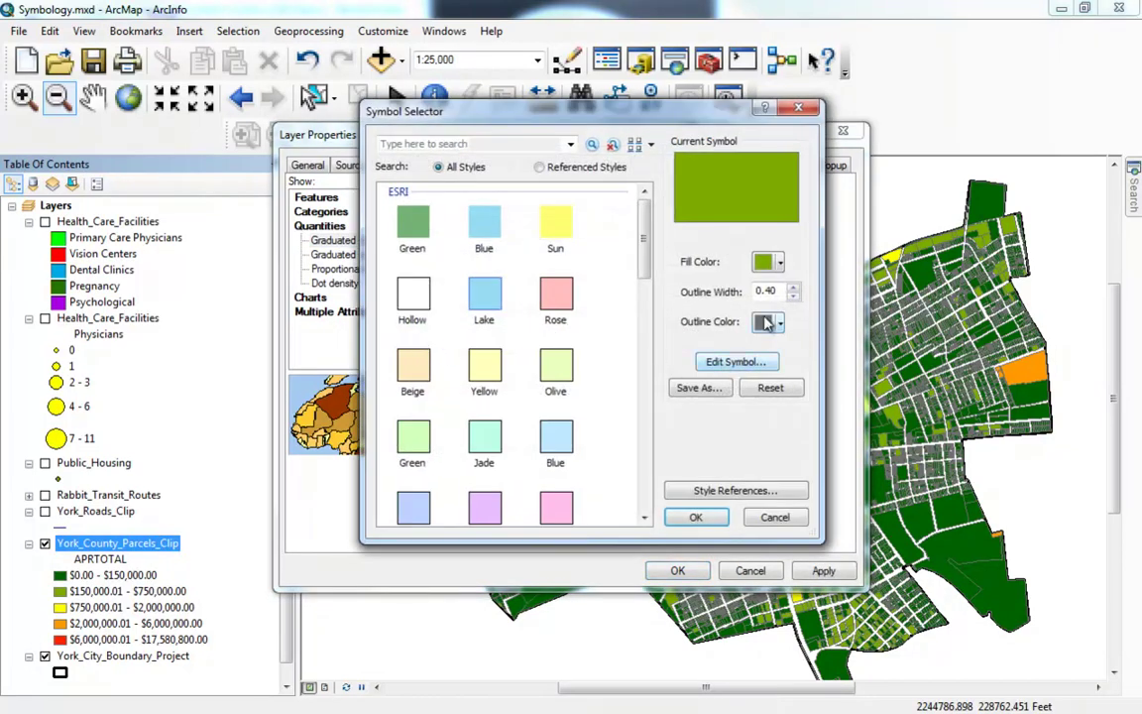
{"action": "left_click", "coordinate": [782, 325]}
{"action": "left_click", "coordinate": [808, 342]}
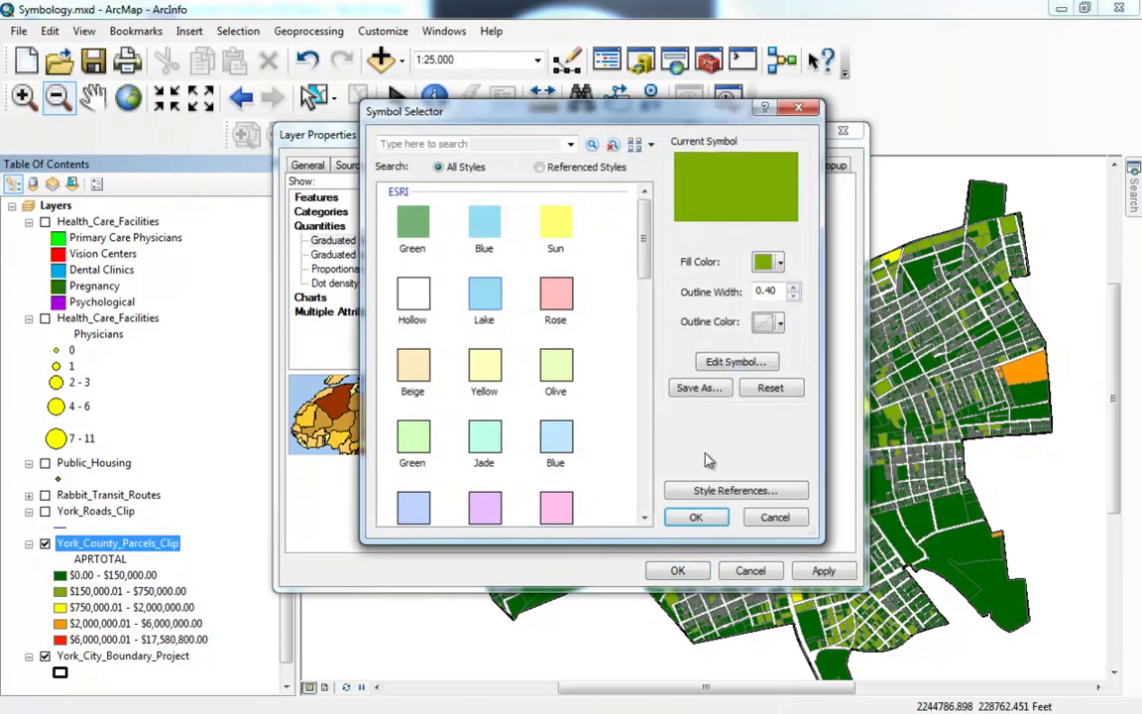
{"action": "left_click", "coordinate": [694, 520]}
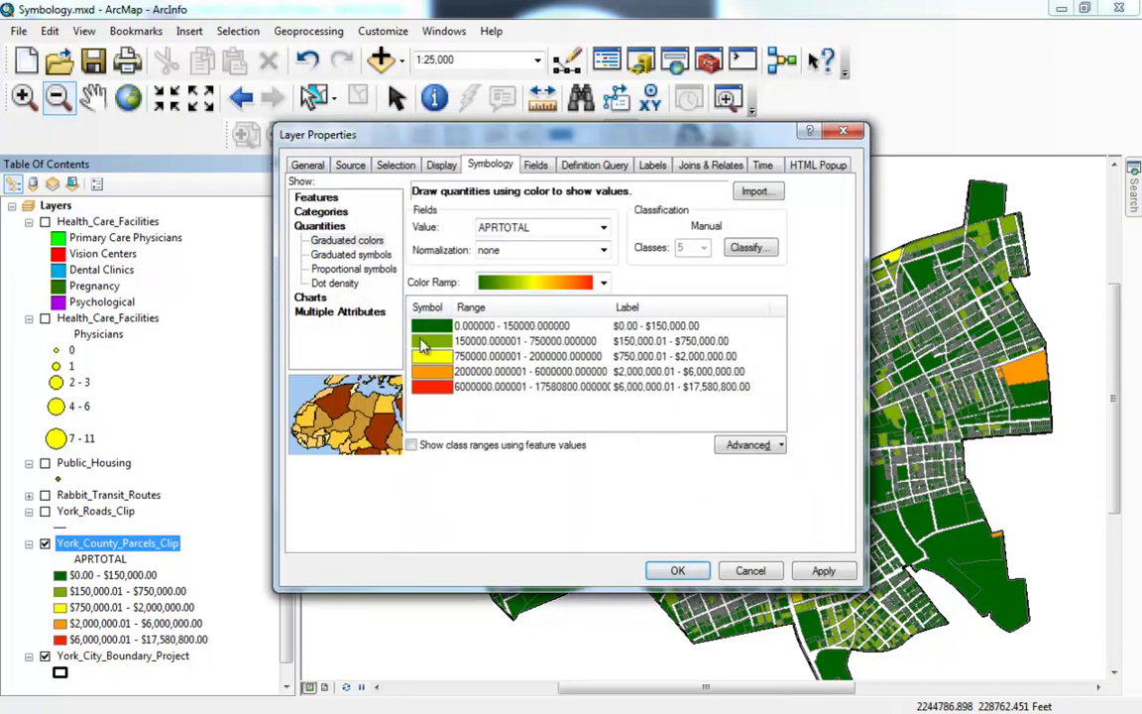
{"action": "double_click", "coordinate": [432, 358]}
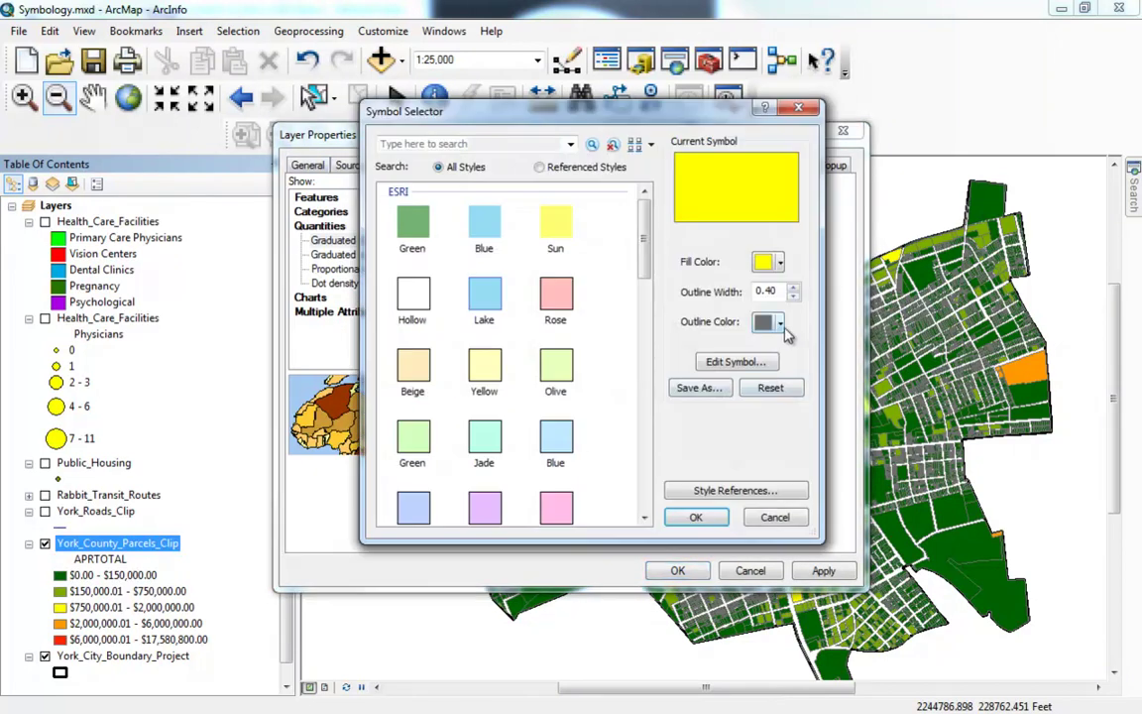
{"action": "left_click", "coordinate": [781, 324]}
{"action": "left_click", "coordinate": [823, 337]}
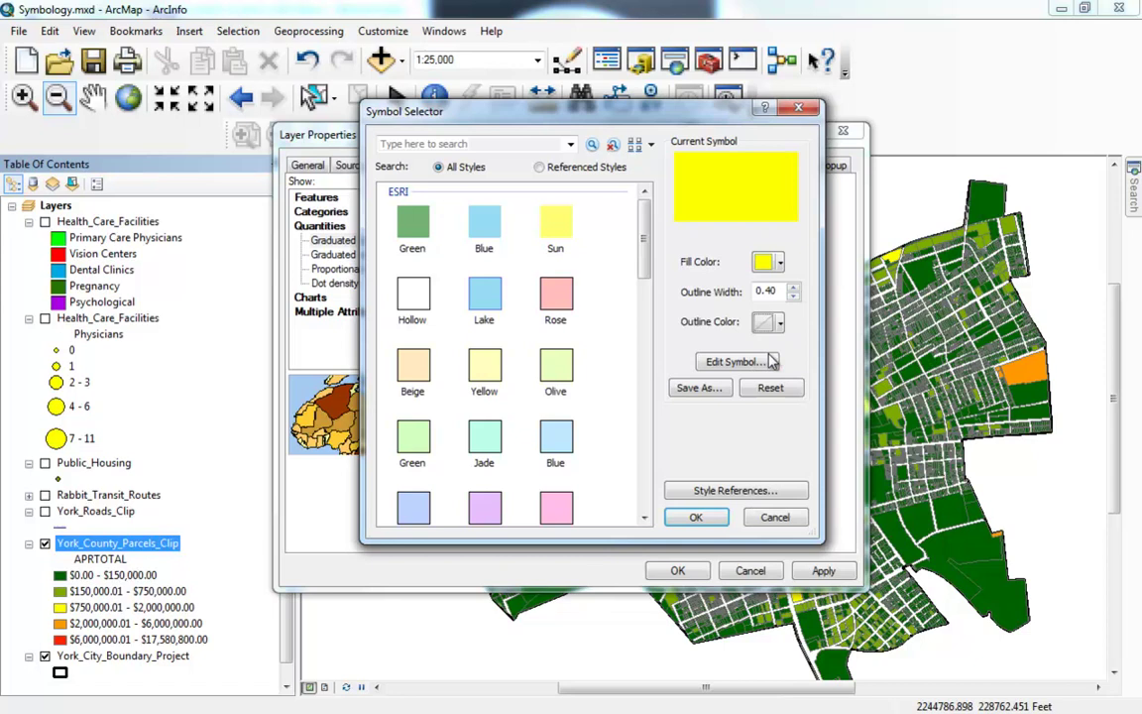
{"action": "left_click", "coordinate": [696, 517]}
Step: Set the outlines of the $2,000,000.01 - $6,000,000.00 and $6,000,000.01 - $17,580,800.00 class symbols to No Color and apply the symbology to the parcels
{"action": "double_click", "coordinate": [433, 375]}
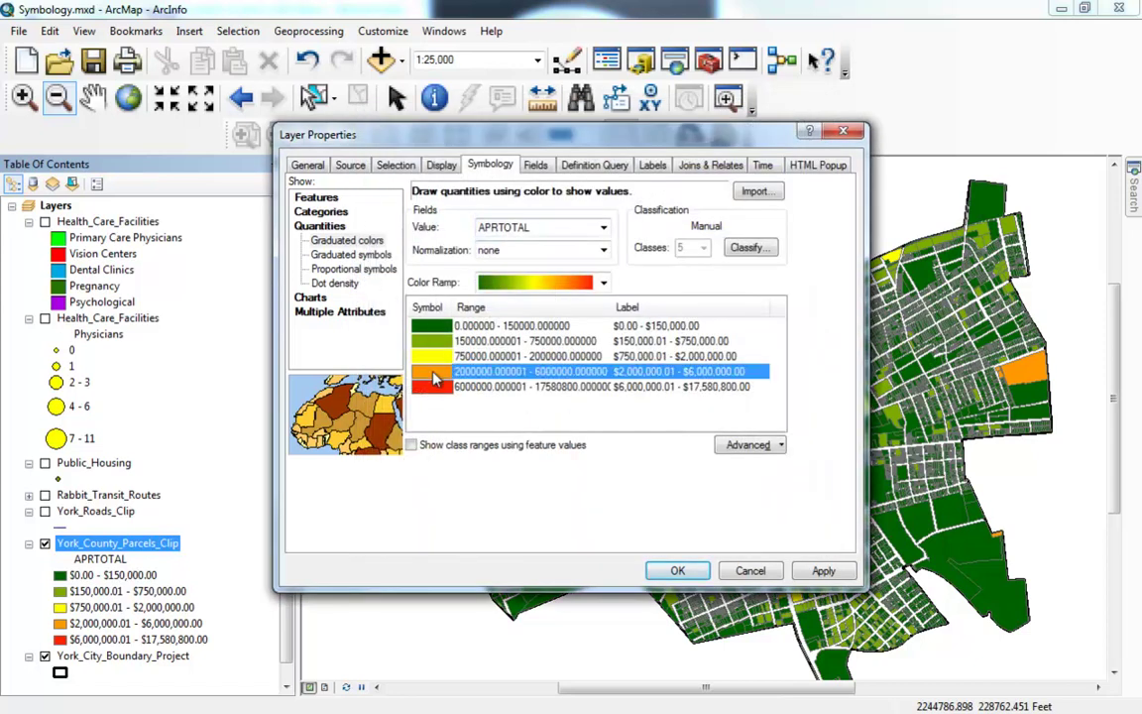
{"action": "left_click", "coordinate": [779, 324]}
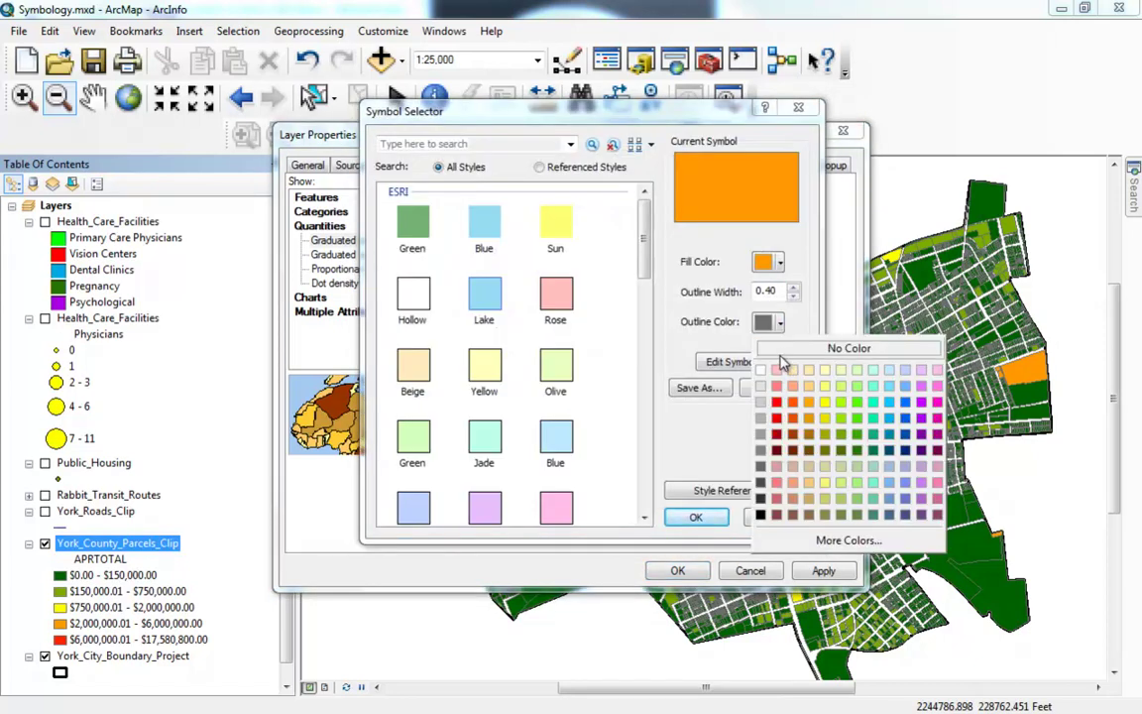
{"action": "left_click", "coordinate": [778, 343]}
{"action": "left_click", "coordinate": [696, 516]}
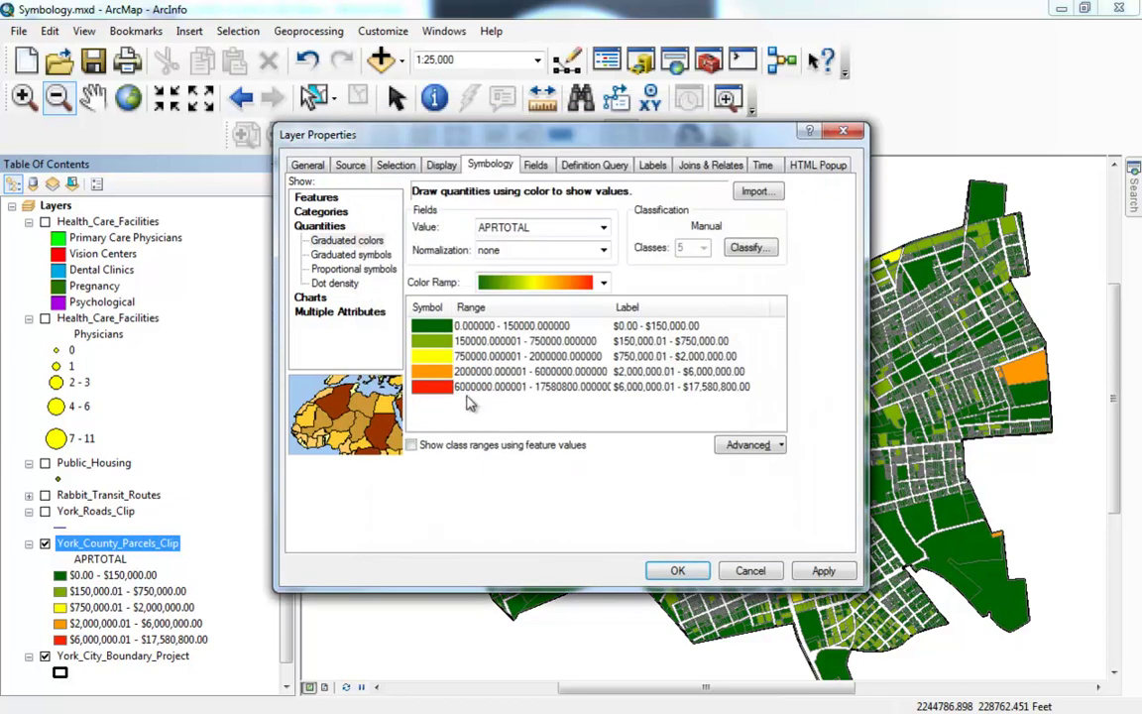
{"action": "double_click", "coordinate": [433, 387]}
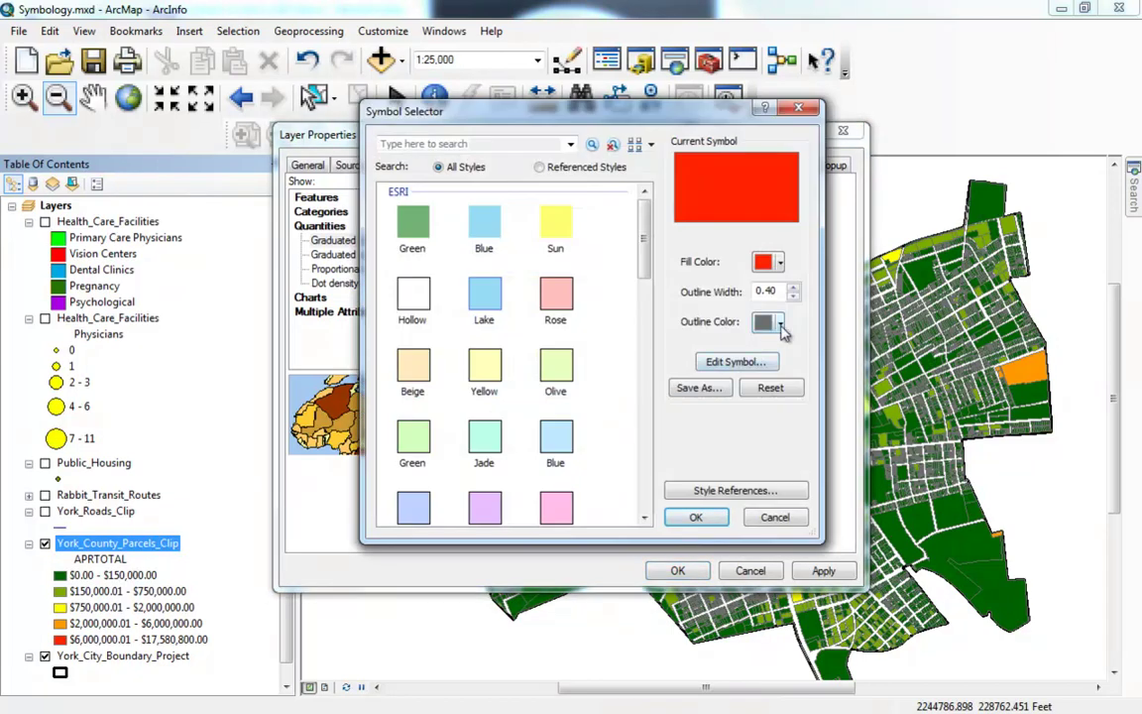
{"action": "left_click", "coordinate": [779, 325]}
{"action": "left_click", "coordinate": [778, 343]}
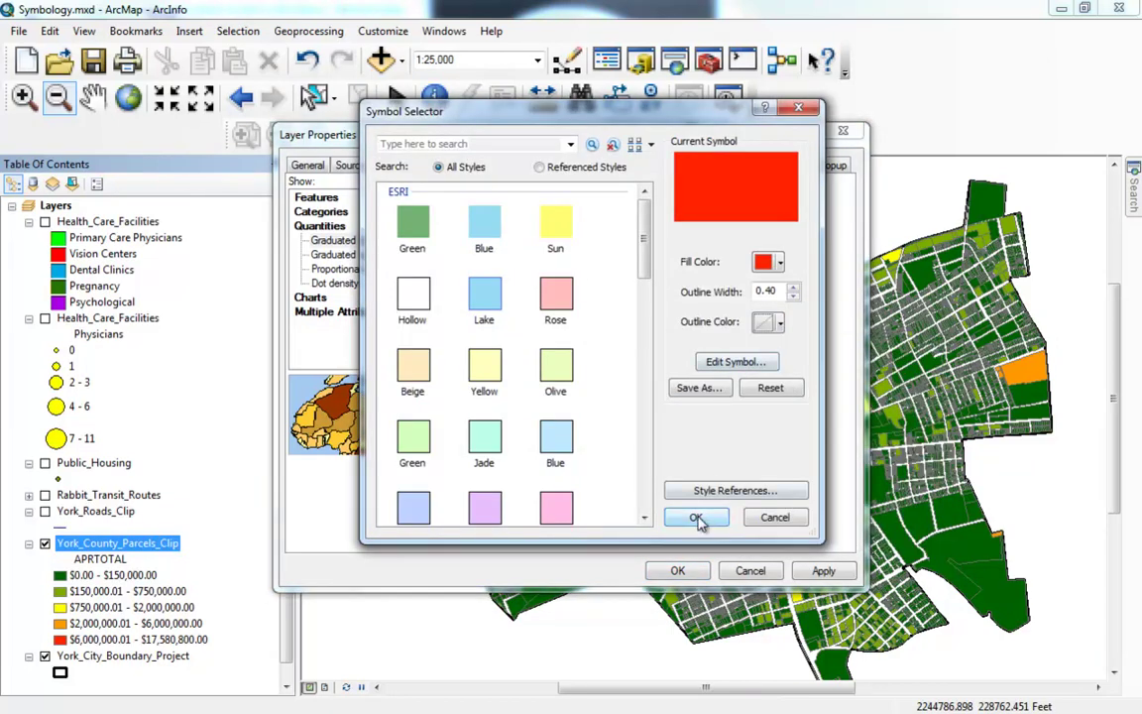
{"action": "left_click", "coordinate": [697, 518]}
{"action": "left_click", "coordinate": [677, 570]}
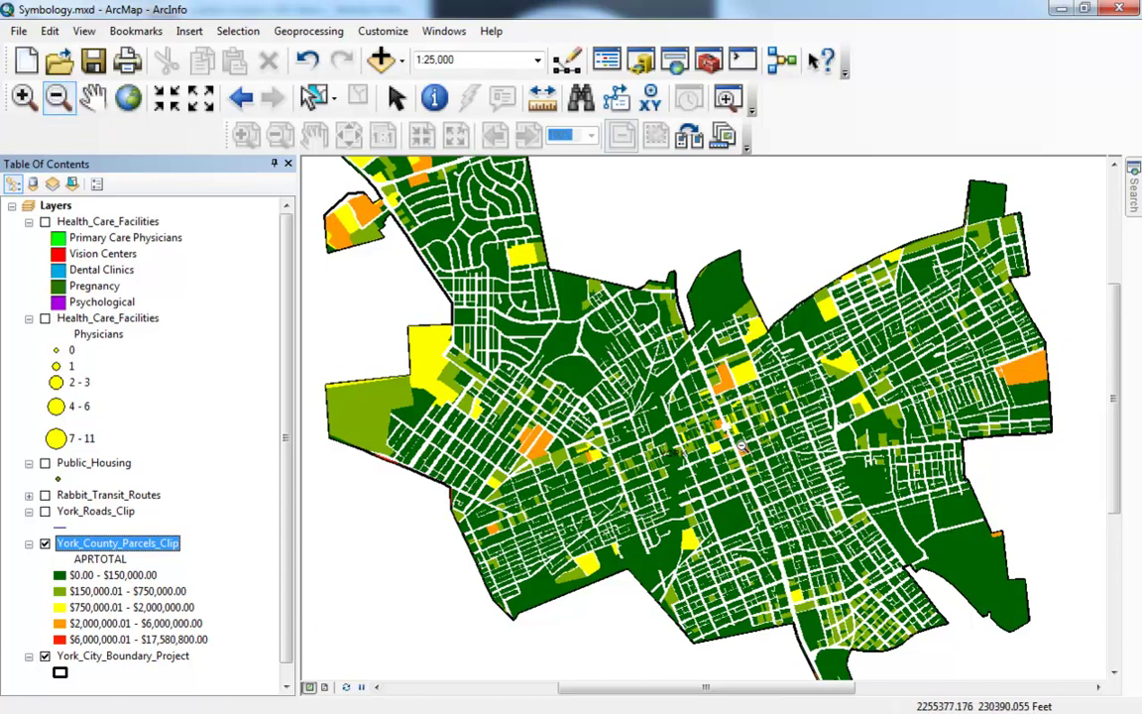
Step: Open the layer properties of York_County_Parcels_Clip
{"action": "left_click", "coordinate": [667, 399]}
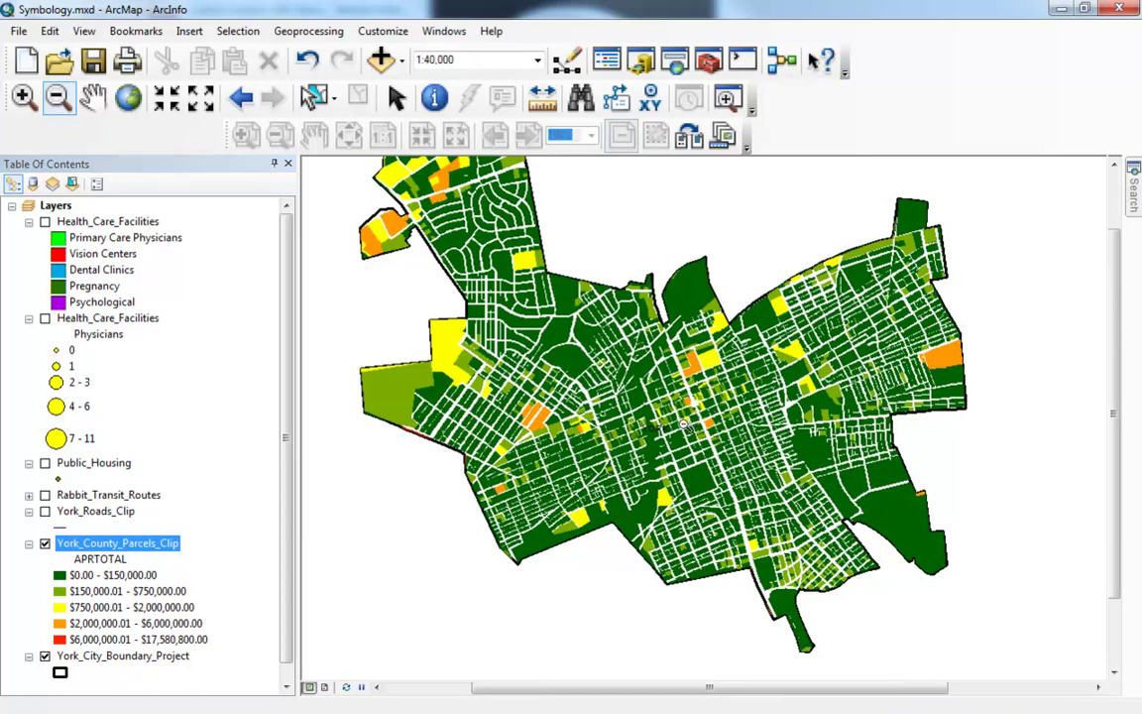
{"action": "left_click", "coordinate": [684, 423]}
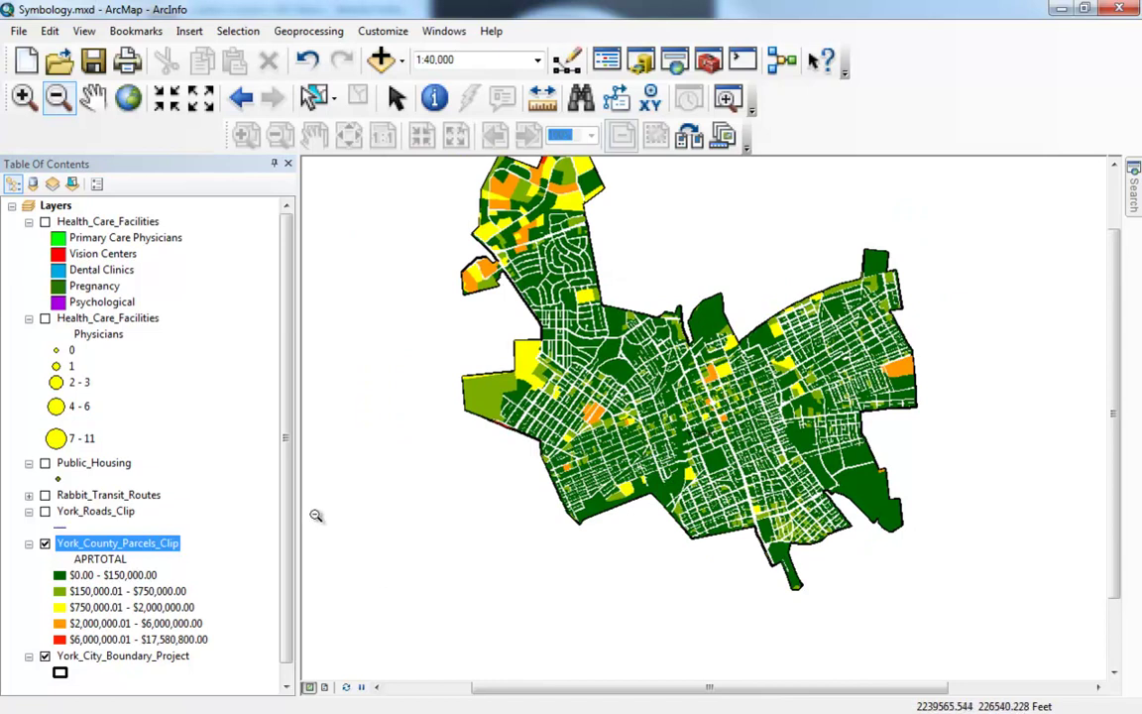
{"action": "scroll", "coordinate": [285, 529], "scroll_direction": "down", "scroll_amount": 1}
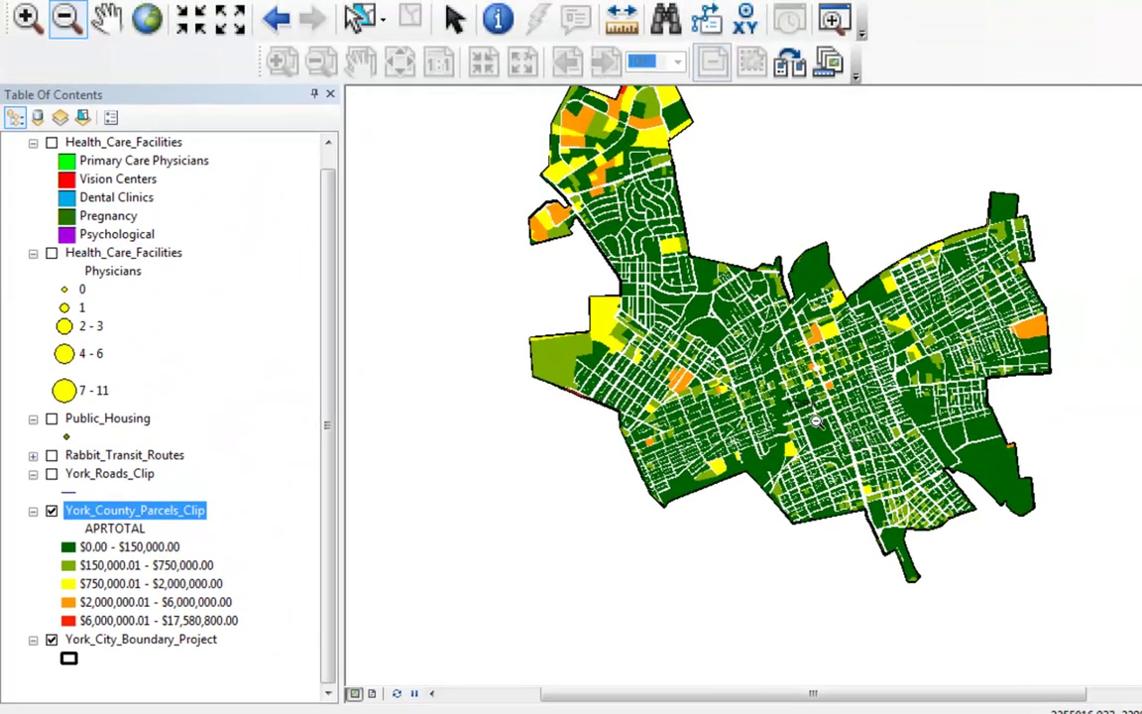
{"action": "left_click", "coordinate": [27, 18]}
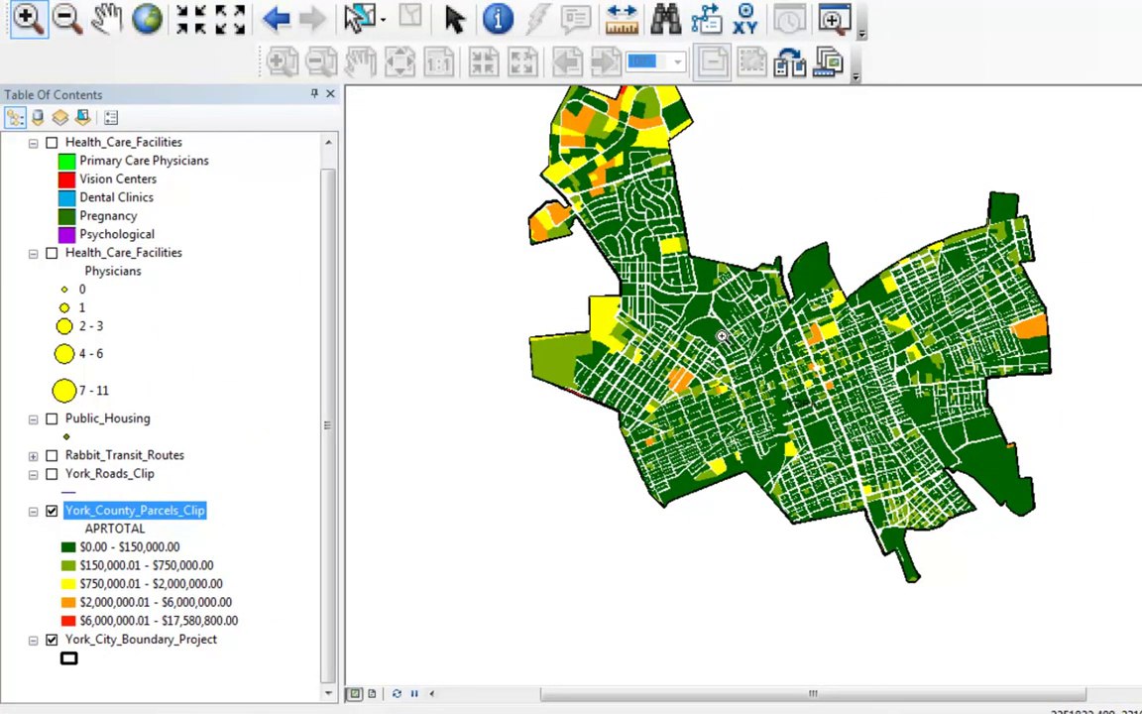
{"action": "left_click_drag", "start_coordinate": [798, 421], "coordinate": [899, 471]}
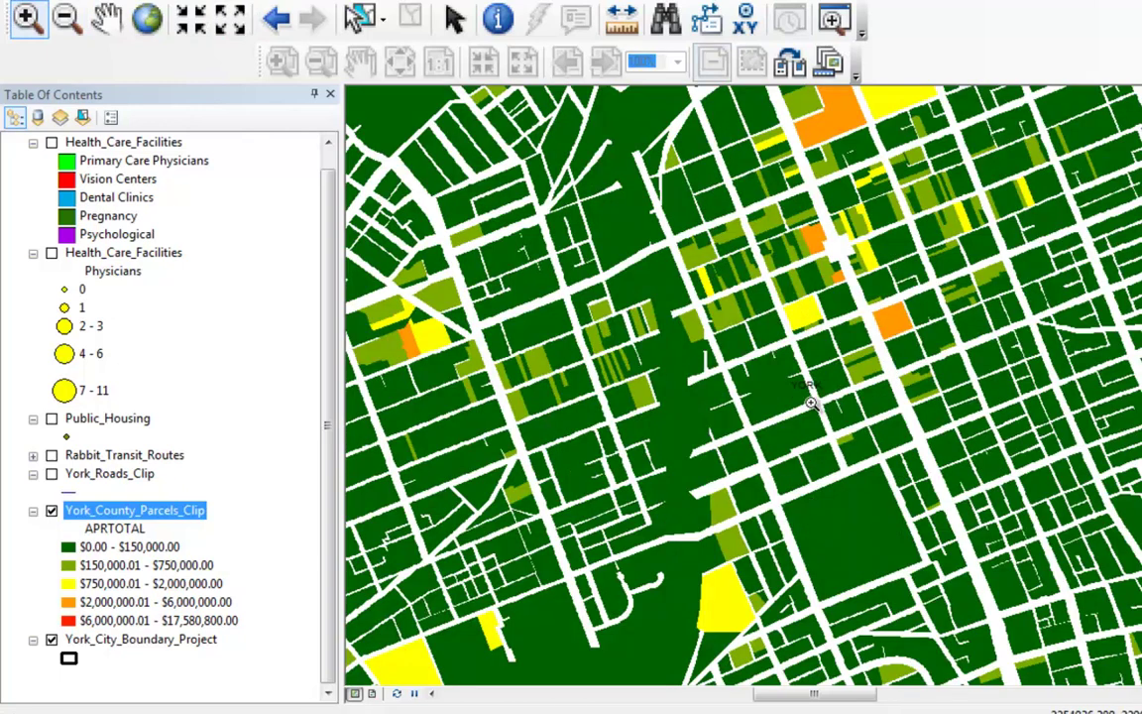
{"action": "double_click", "coordinate": [110, 514]}
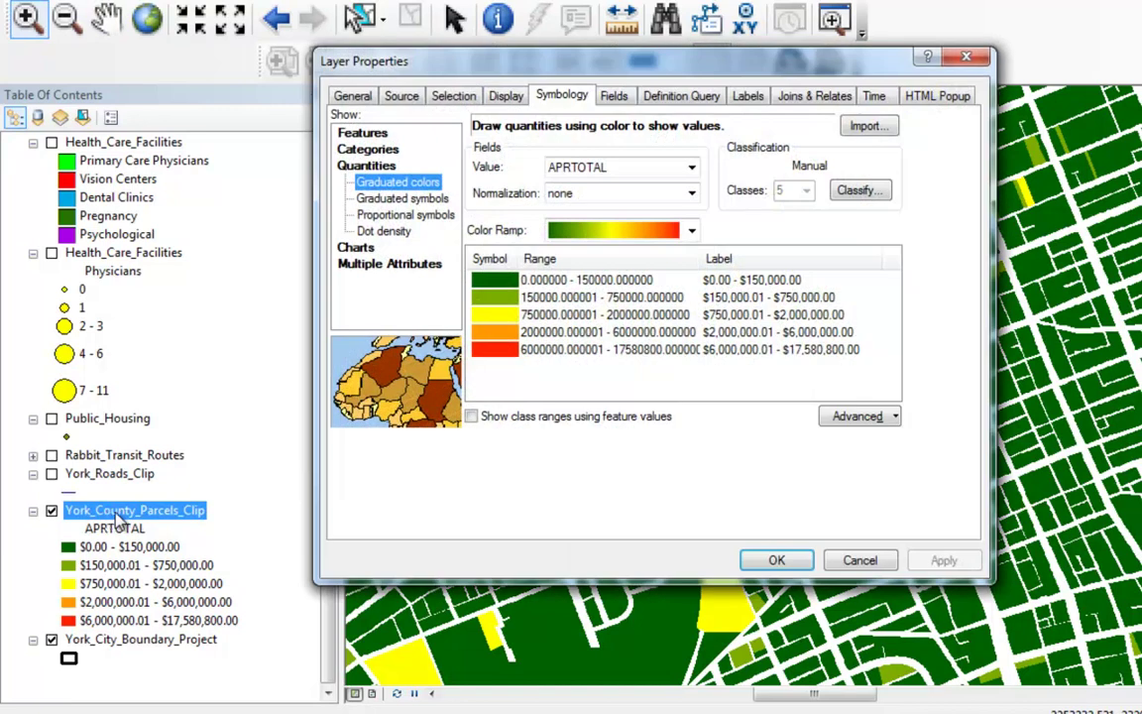
{"action": "left_click", "coordinate": [870, 195]}
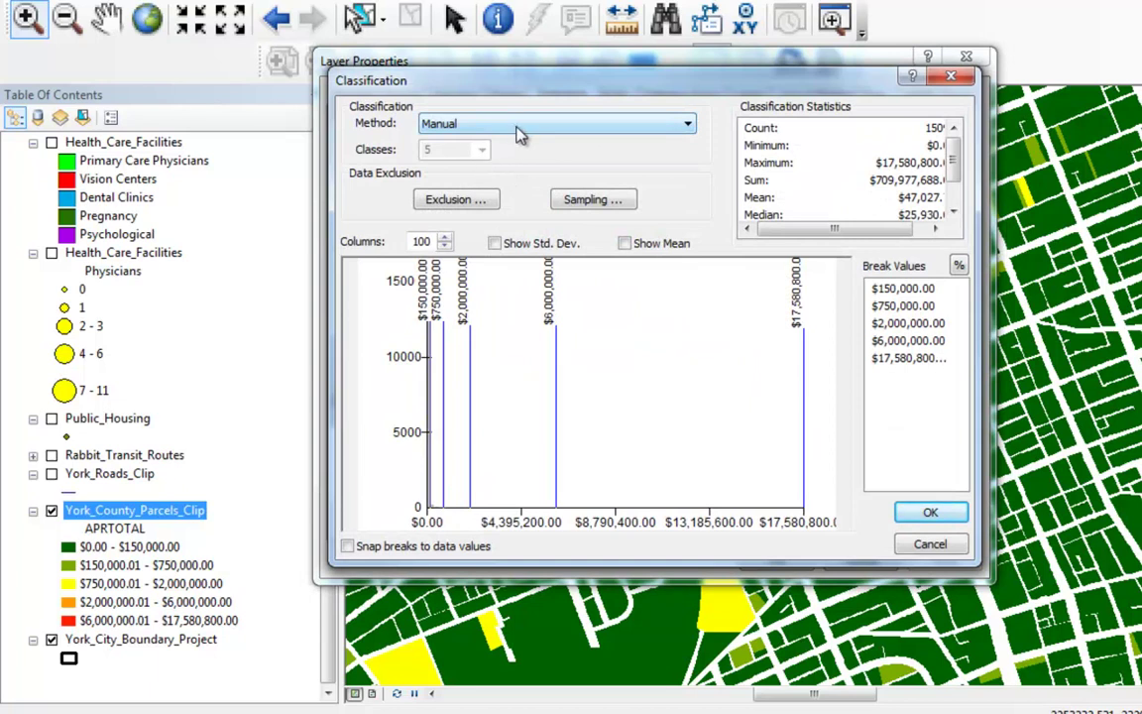
{"action": "left_click", "coordinate": [520, 129]}
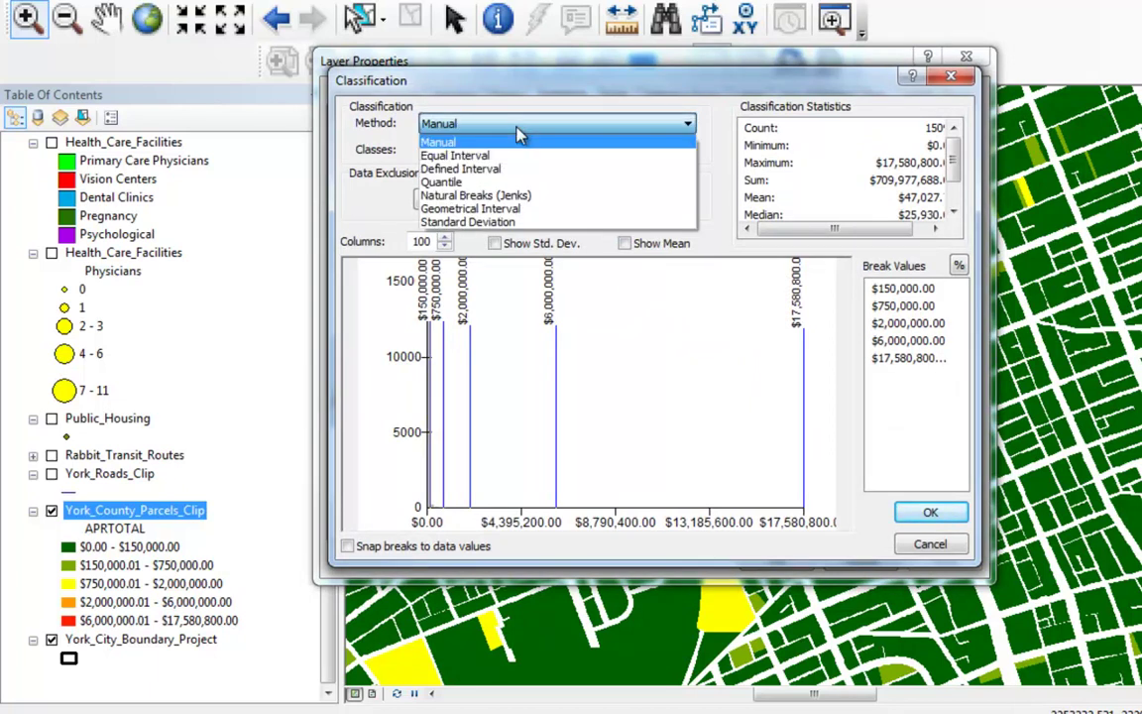
{"action": "left_click", "coordinate": [453, 170]}
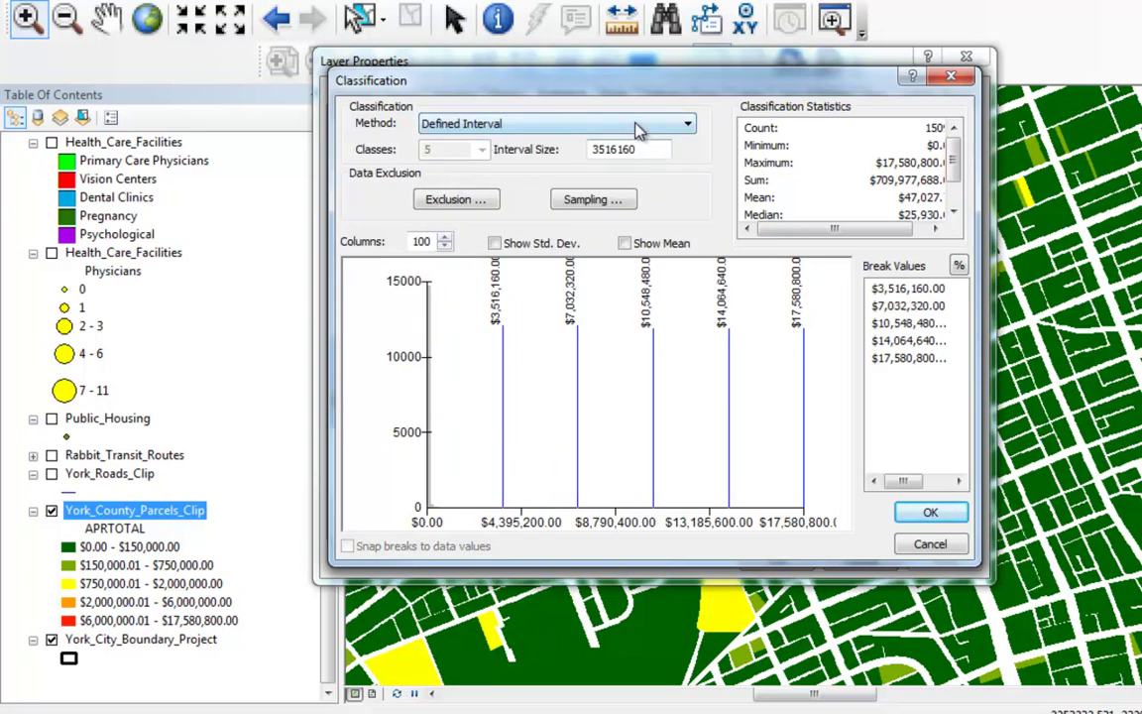
{"action": "left_click", "coordinate": [684, 123]}
{"action": "left_click", "coordinate": [439, 142]}
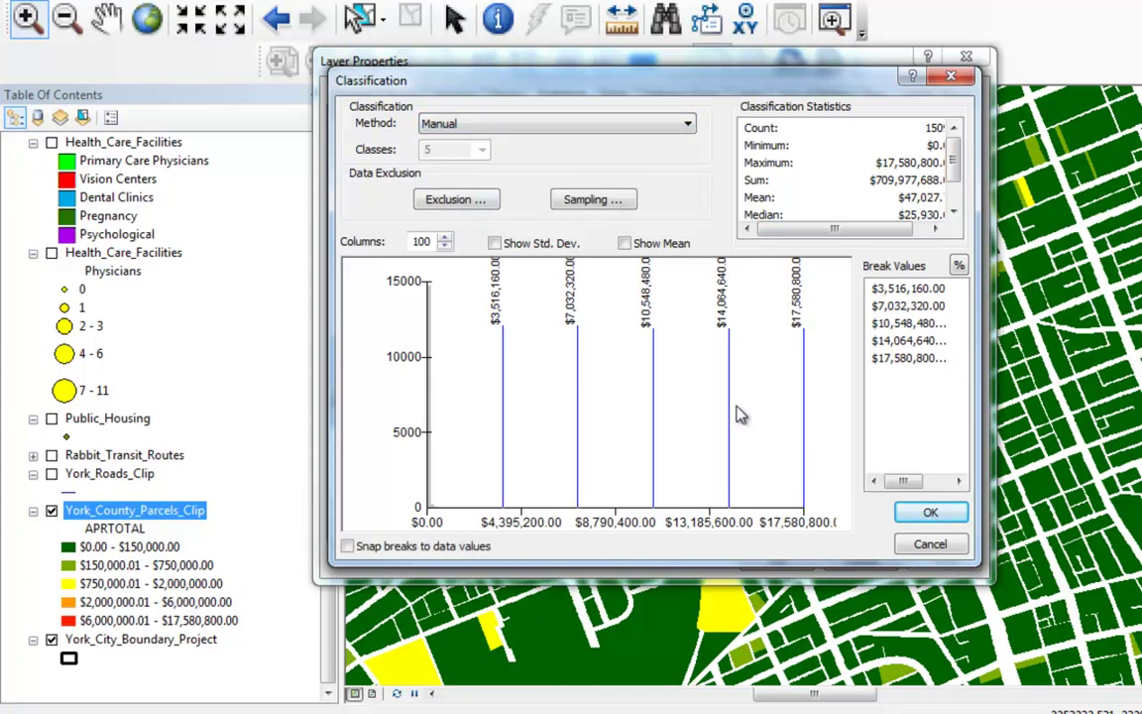
{"action": "left_click", "coordinate": [928, 543]}
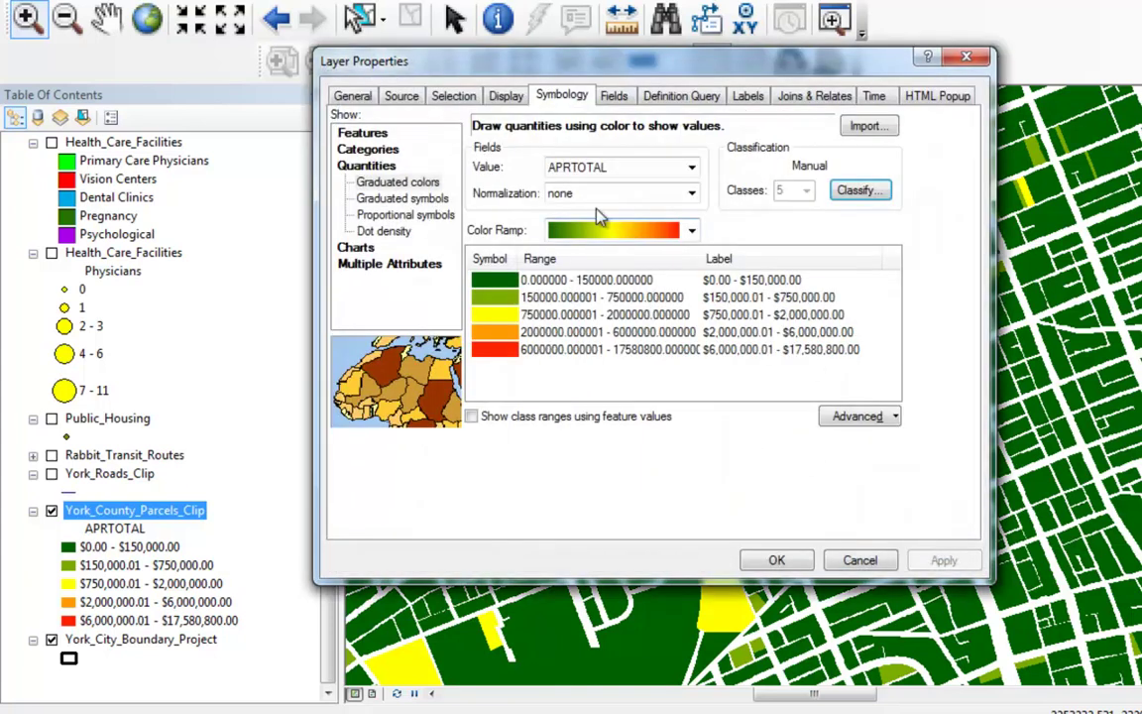
Step: Reset York_County_Parcels_Clip to draw all parcels with a single symbol
{"action": "left_click", "coordinate": [352, 134]}
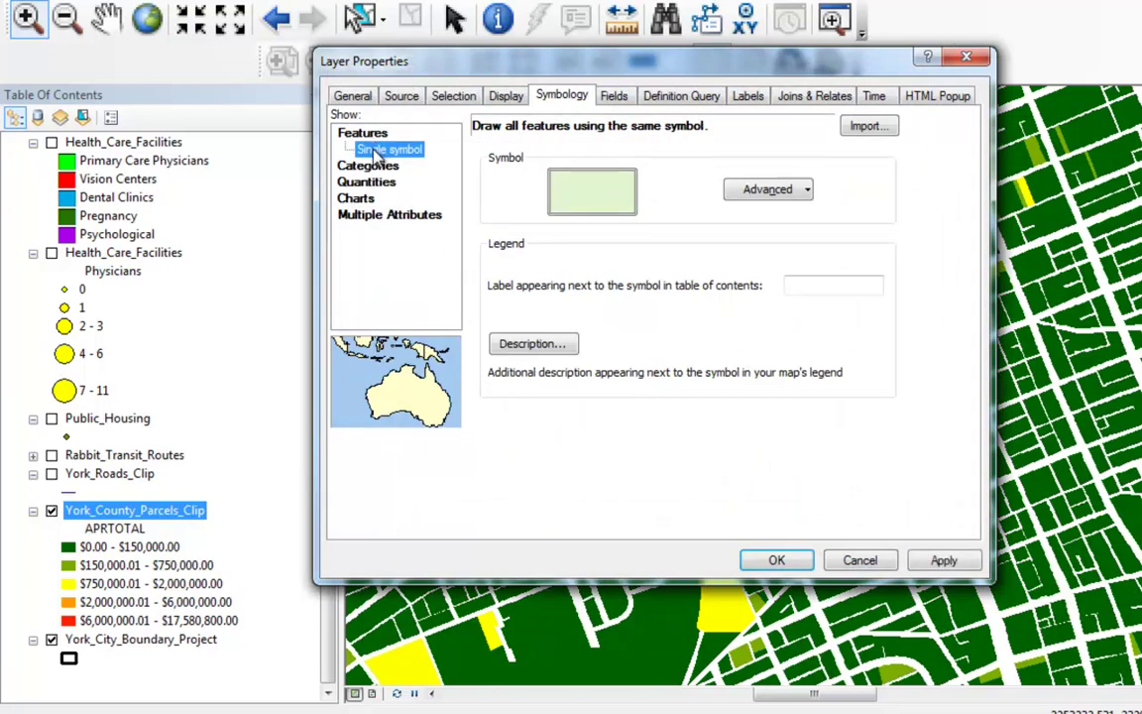
{"action": "left_click", "coordinate": [769, 560]}
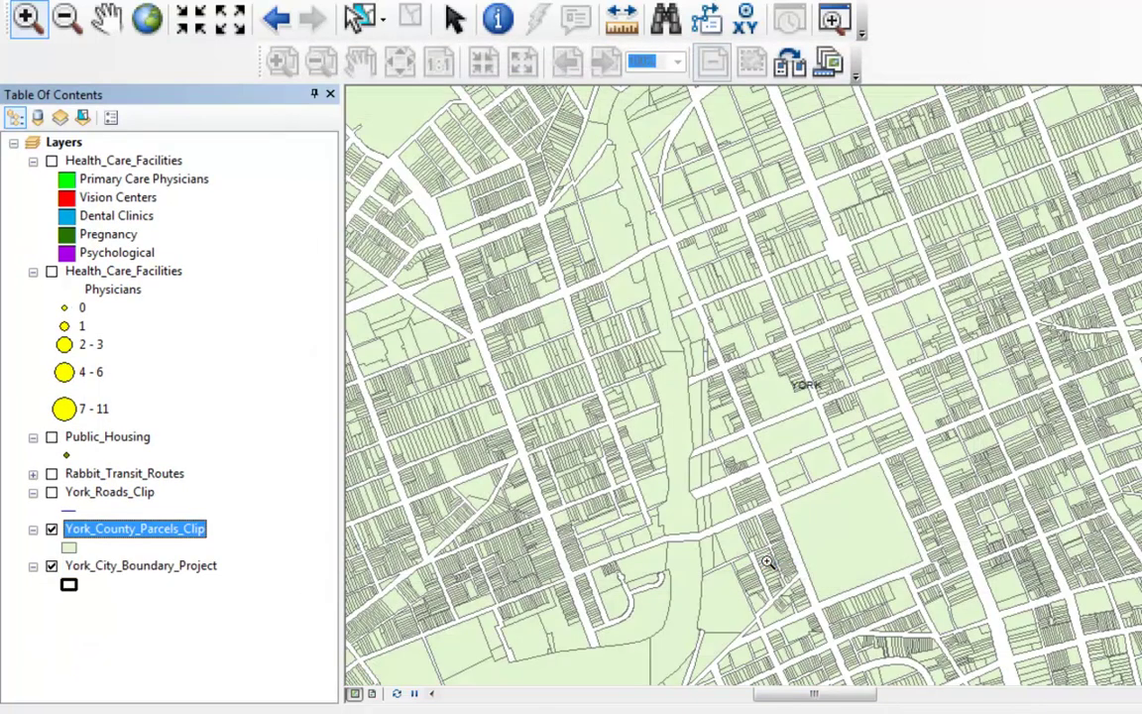
Step: Symbolize York_County_Parcels_Clip with graduated colors based on the APRTOTAL field
{"action": "double_click", "coordinate": [136, 535]}
{"action": "left_click", "coordinate": [382, 183]}
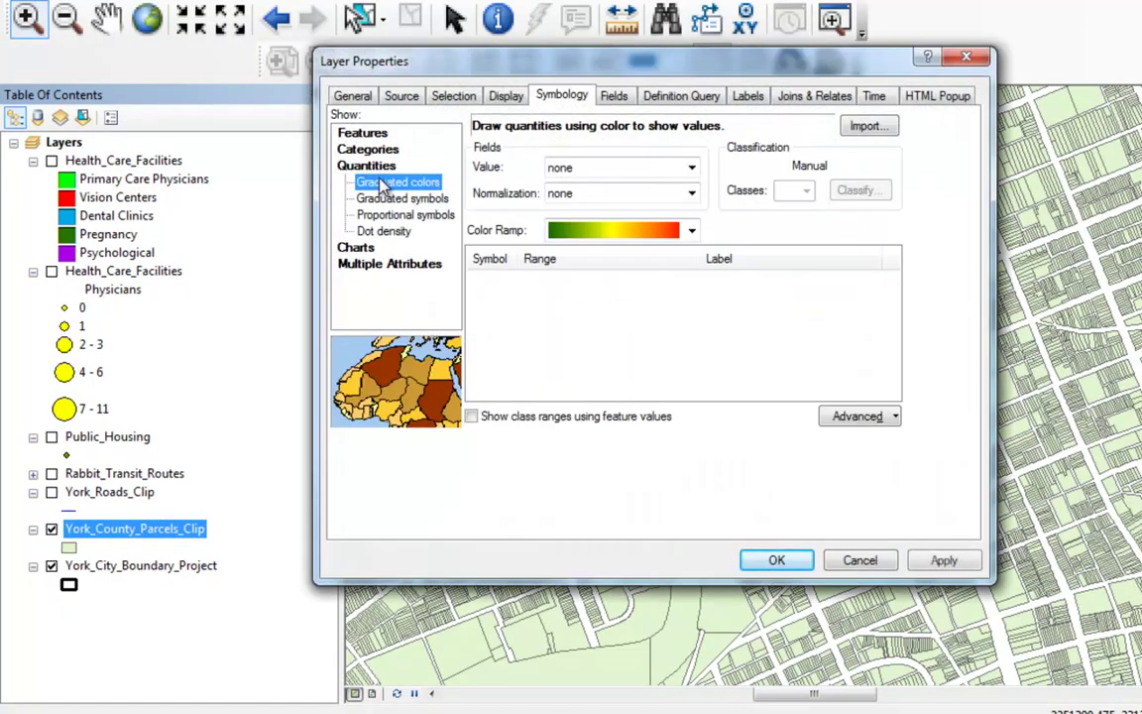
{"action": "left_click", "coordinate": [691, 169]}
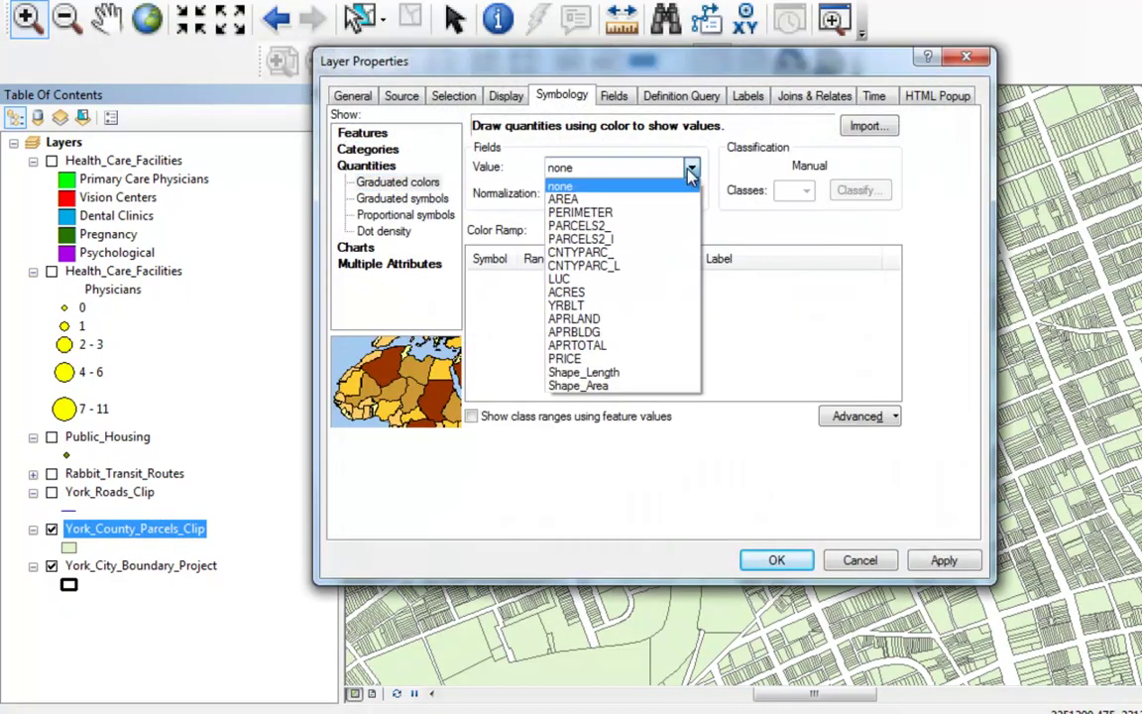
{"action": "left_click", "coordinate": [600, 345]}
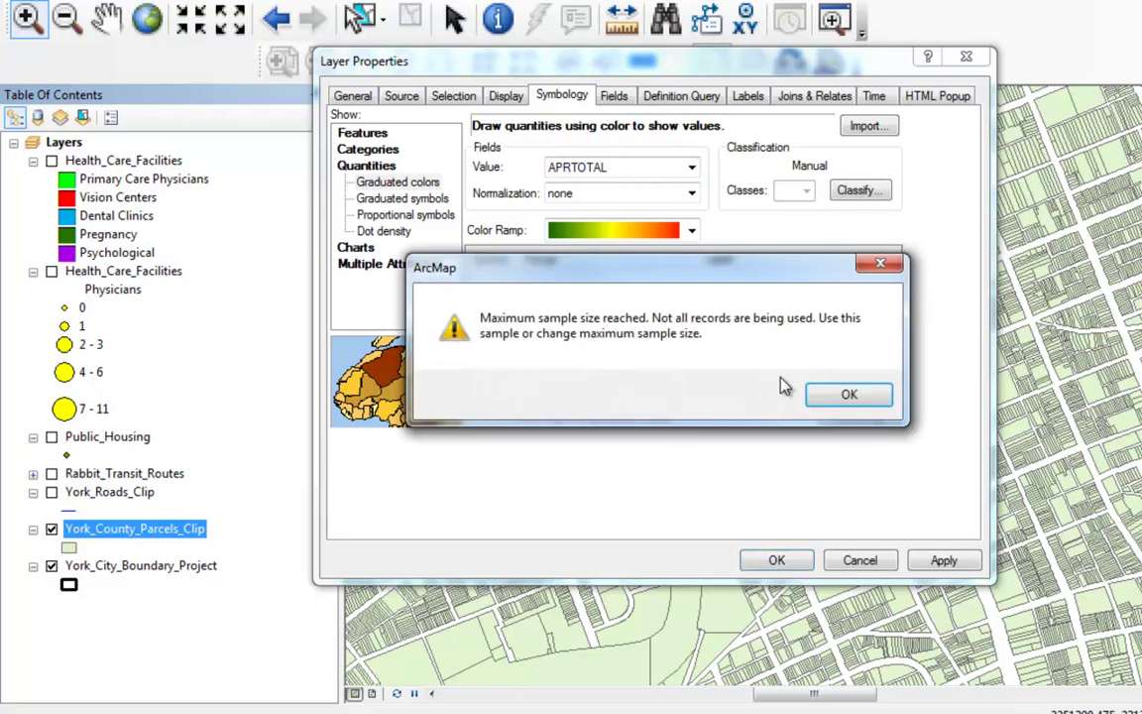
{"action": "left_click", "coordinate": [838, 398]}
Step: Increase the maximum sample size used for classifying the APRTOTAL values
{"action": "left_click", "coordinate": [861, 189]}
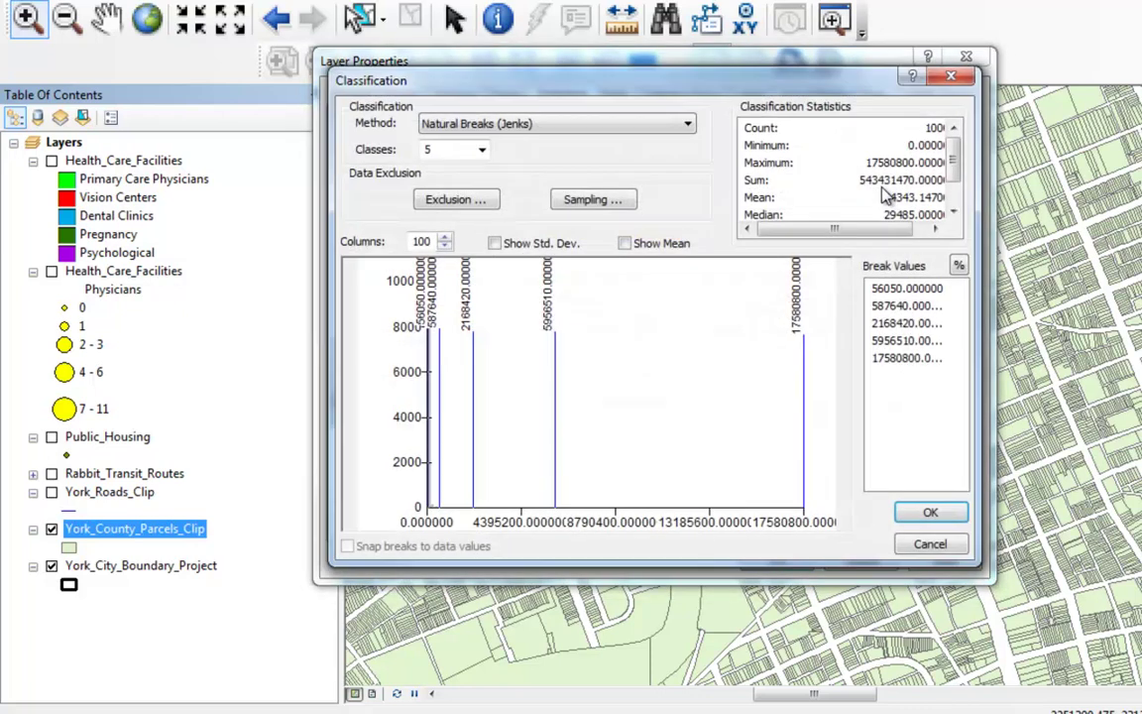
{"action": "left_click", "coordinate": [599, 201]}
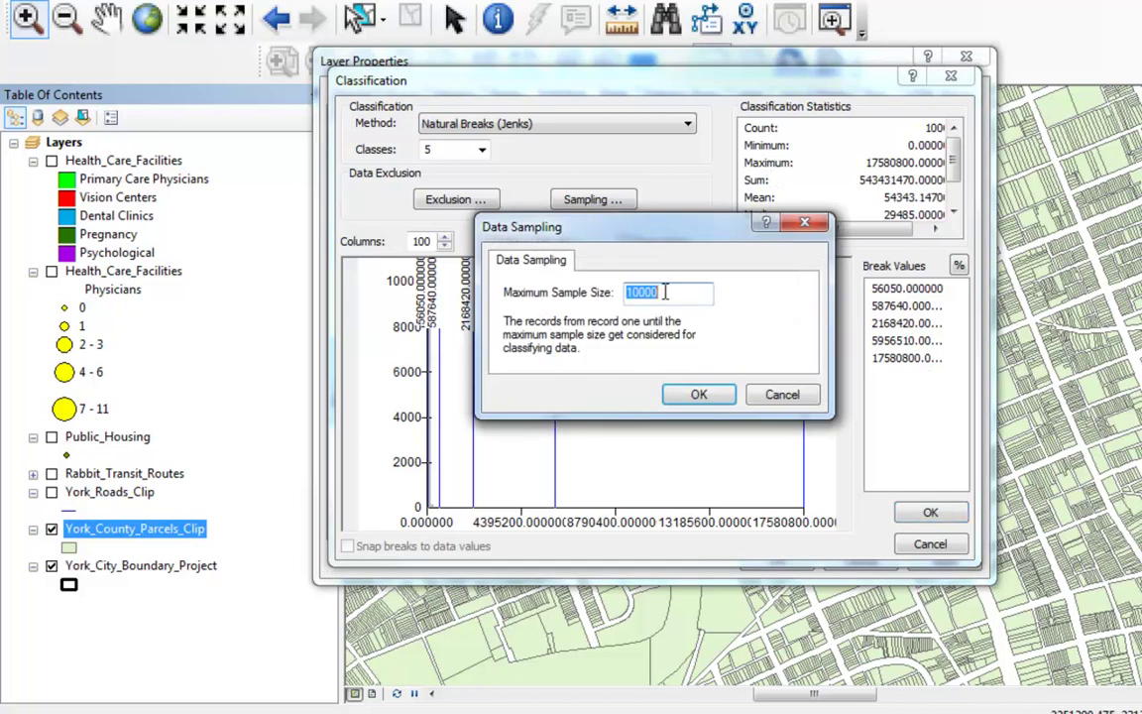
{"action": "type", "text": "2"}
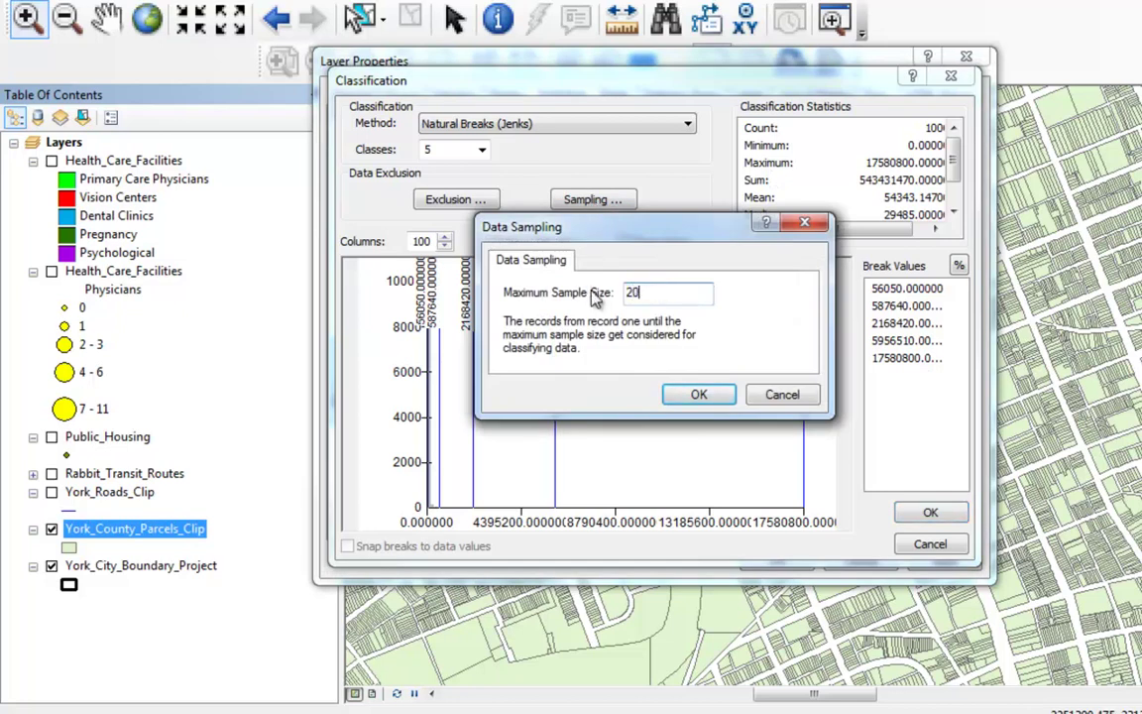
{"action": "left_click", "coordinate": [697, 394]}
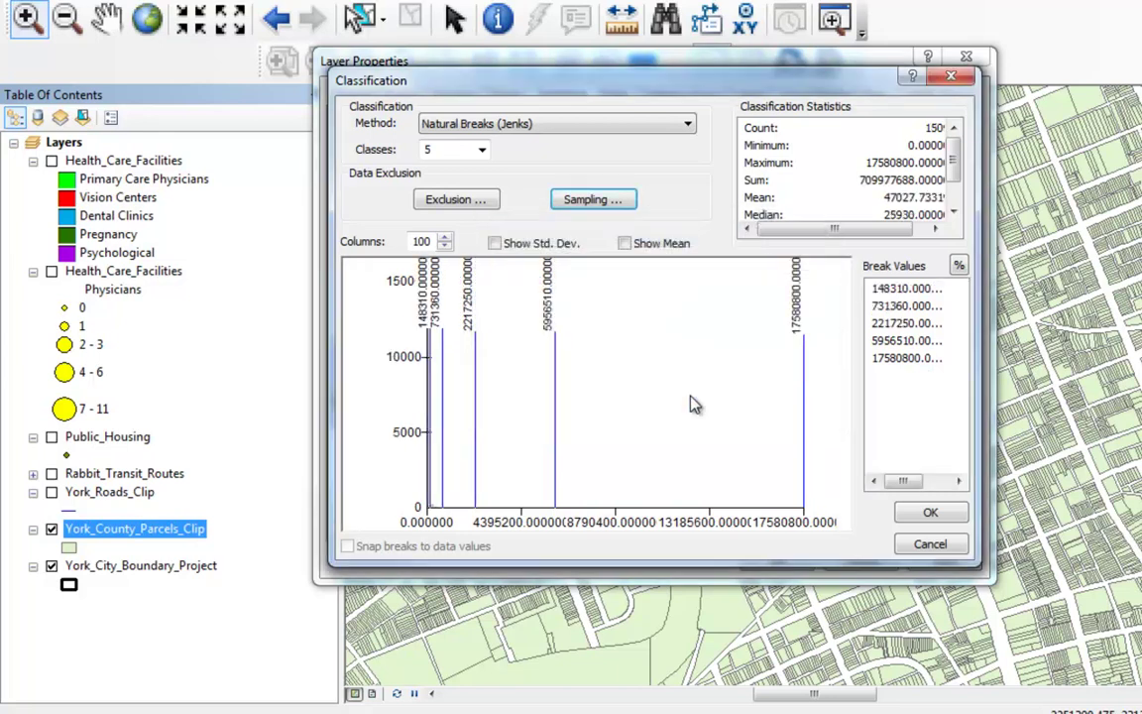
Step: Divide the APRTOTAL values into 8 Natural Breaks (Jenks) classes and switch the classification method to Manual
{"action": "left_click", "coordinate": [639, 127]}
{"action": "left_click", "coordinate": [389, 141]}
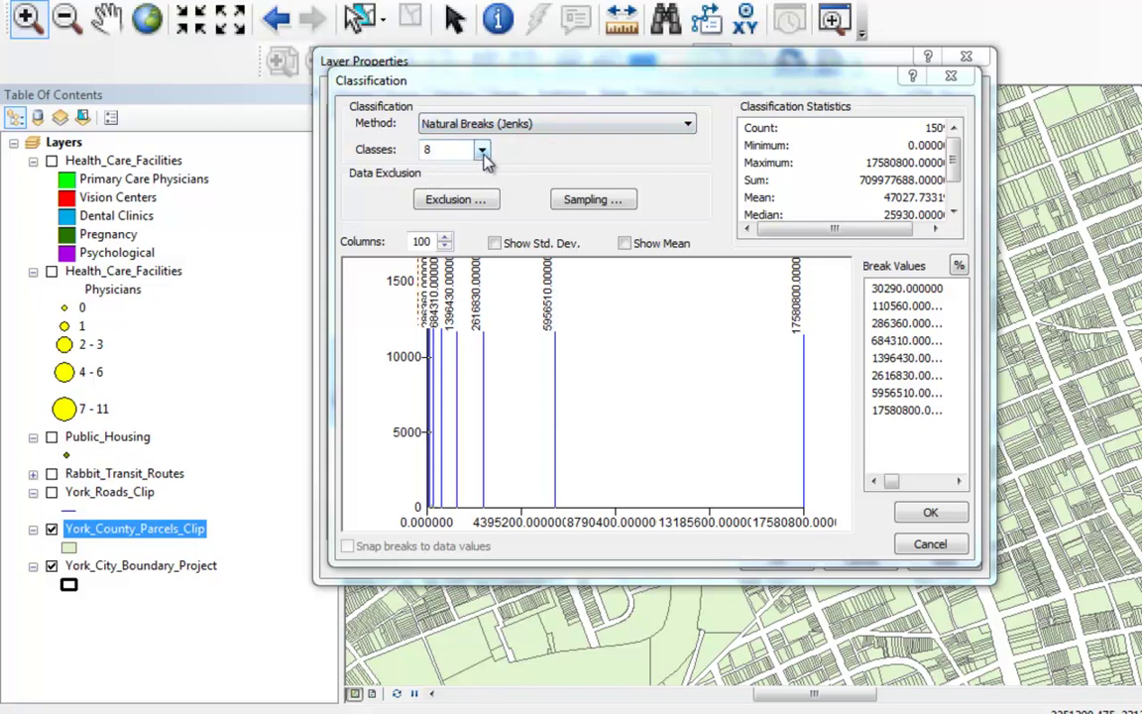
{"action": "left_click", "coordinate": [540, 129]}
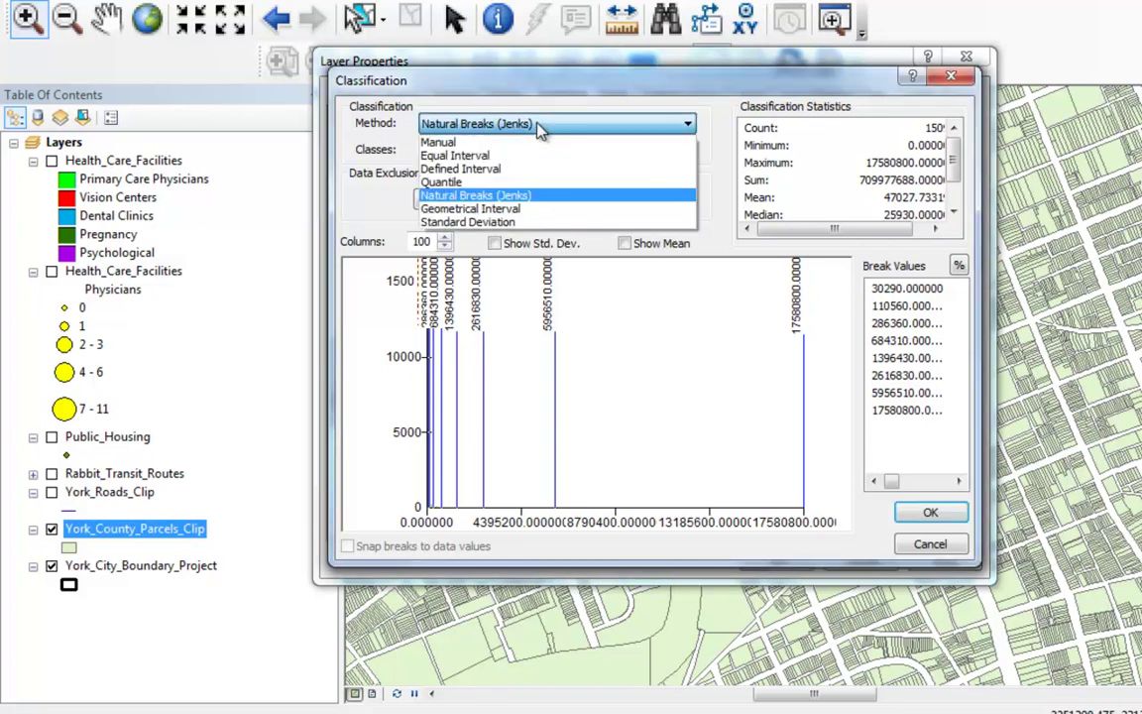
{"action": "left_click", "coordinate": [438, 142]}
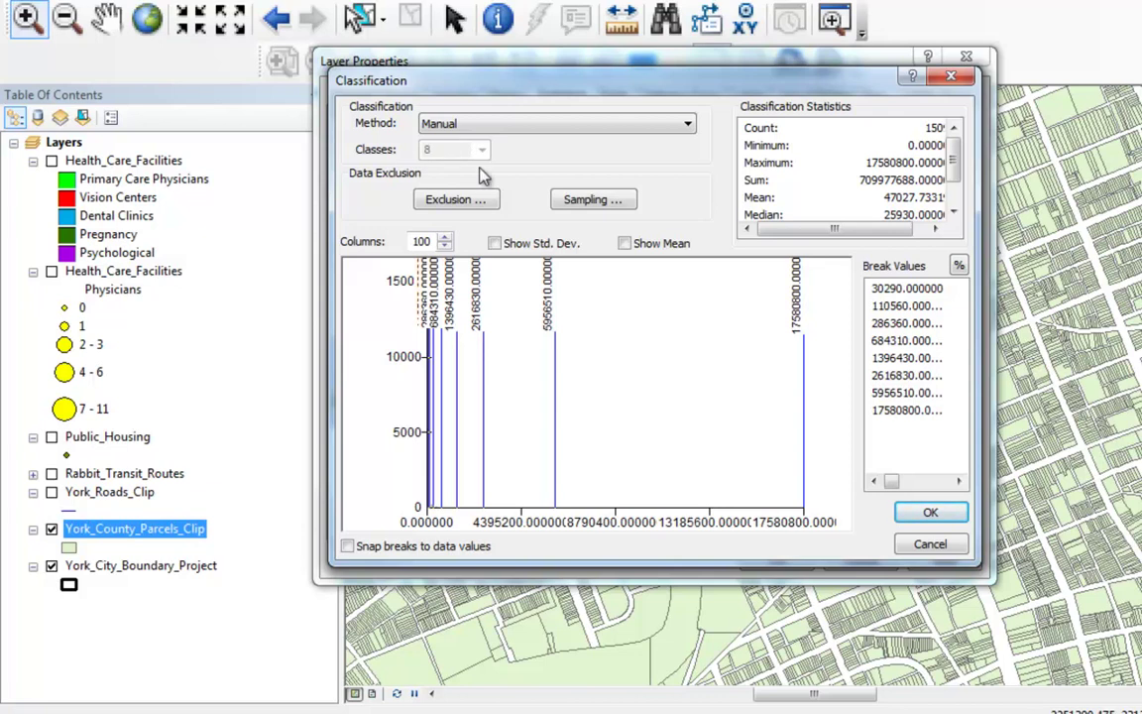
{"action": "left_click_drag", "start_coordinate": [499, 92], "coordinate": [525, 102]}
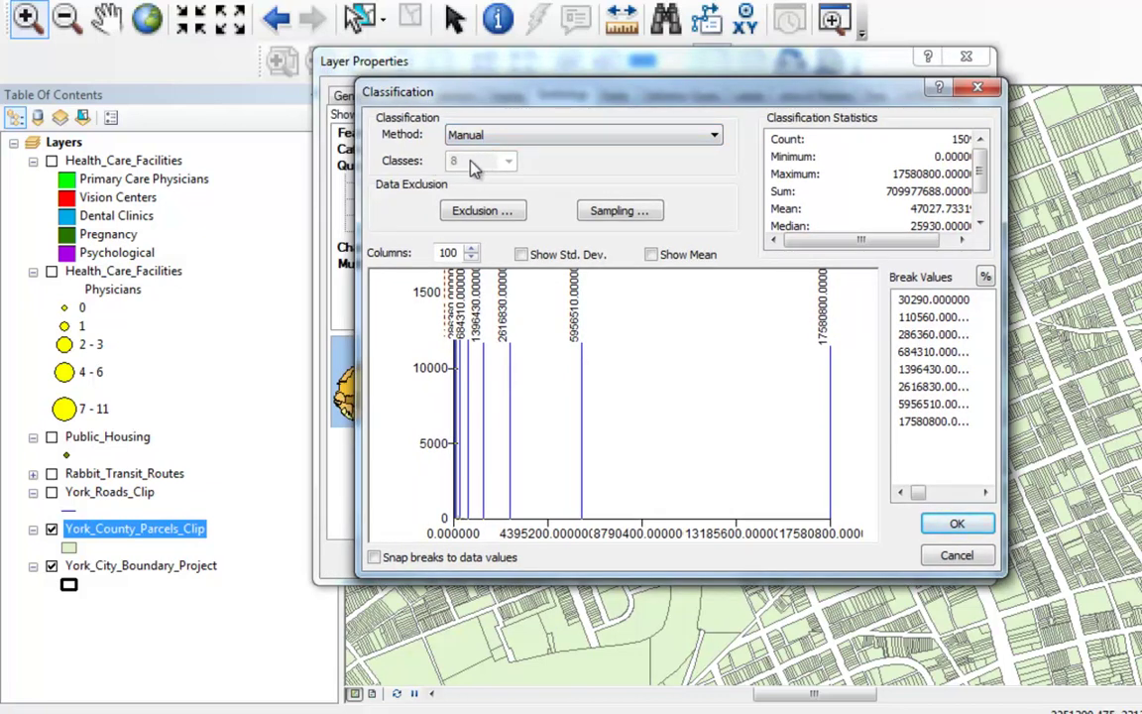
Step: Accept the manual classification and set the upper limits of the first two APRTOTAL classes to 25000 and 50000
{"action": "left_click", "coordinate": [954, 526]}
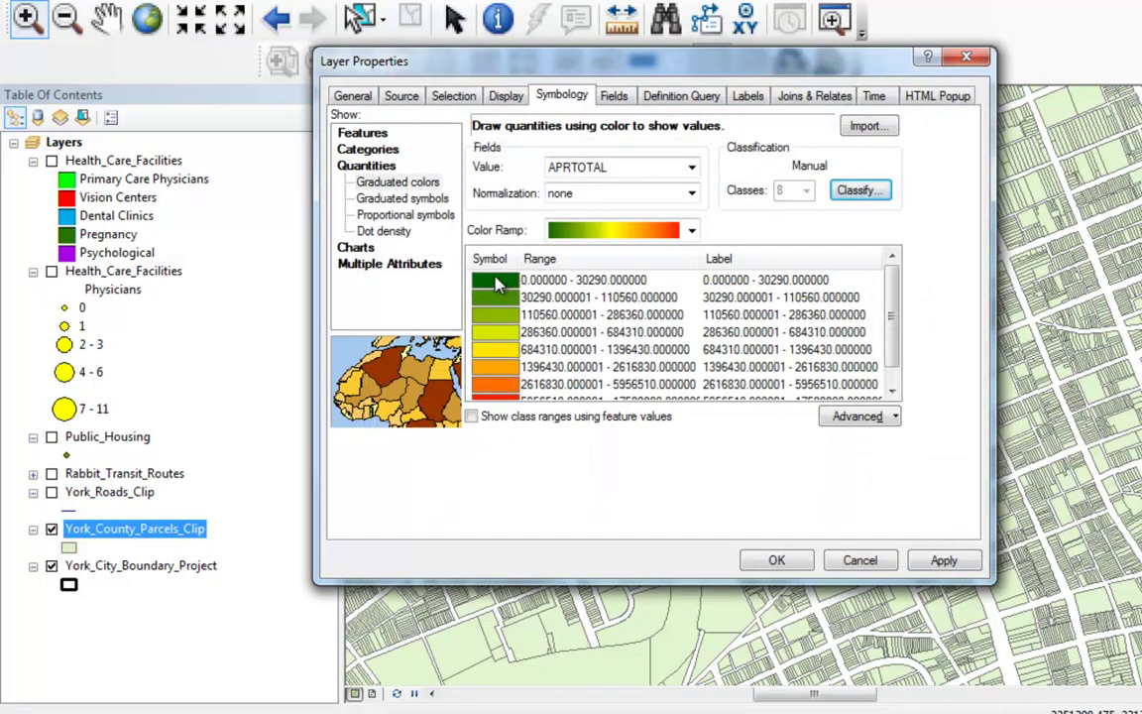
{"action": "left_click", "coordinate": [613, 284]}
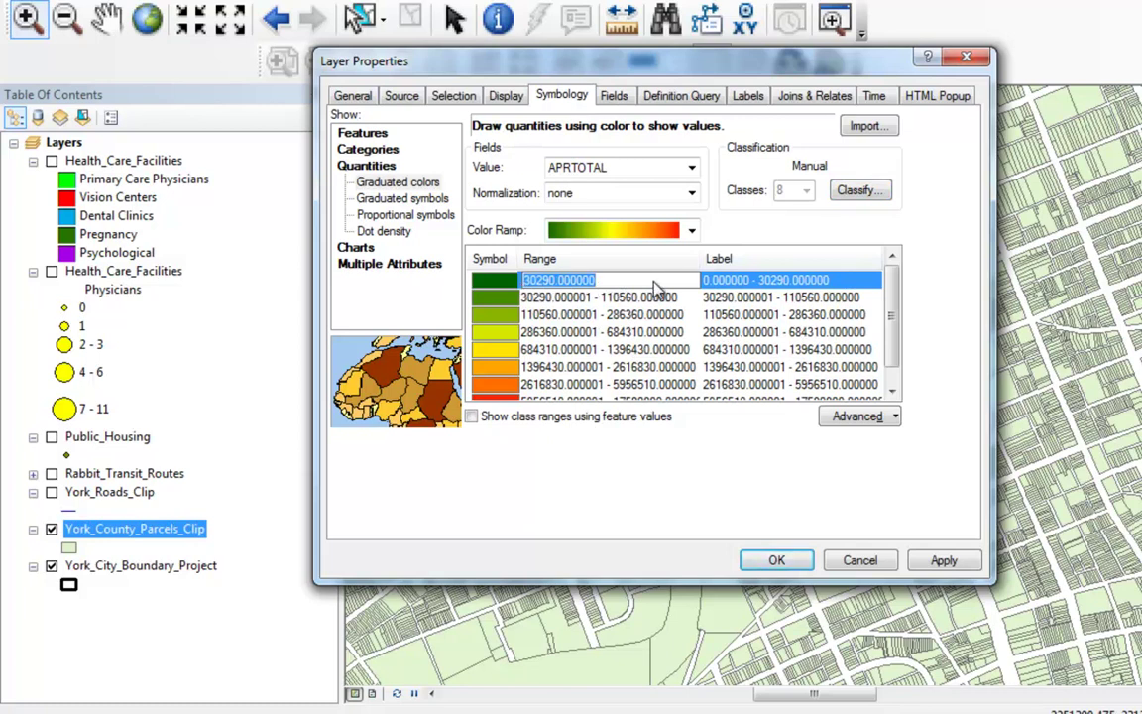
{"action": "type", "text": "25000"}
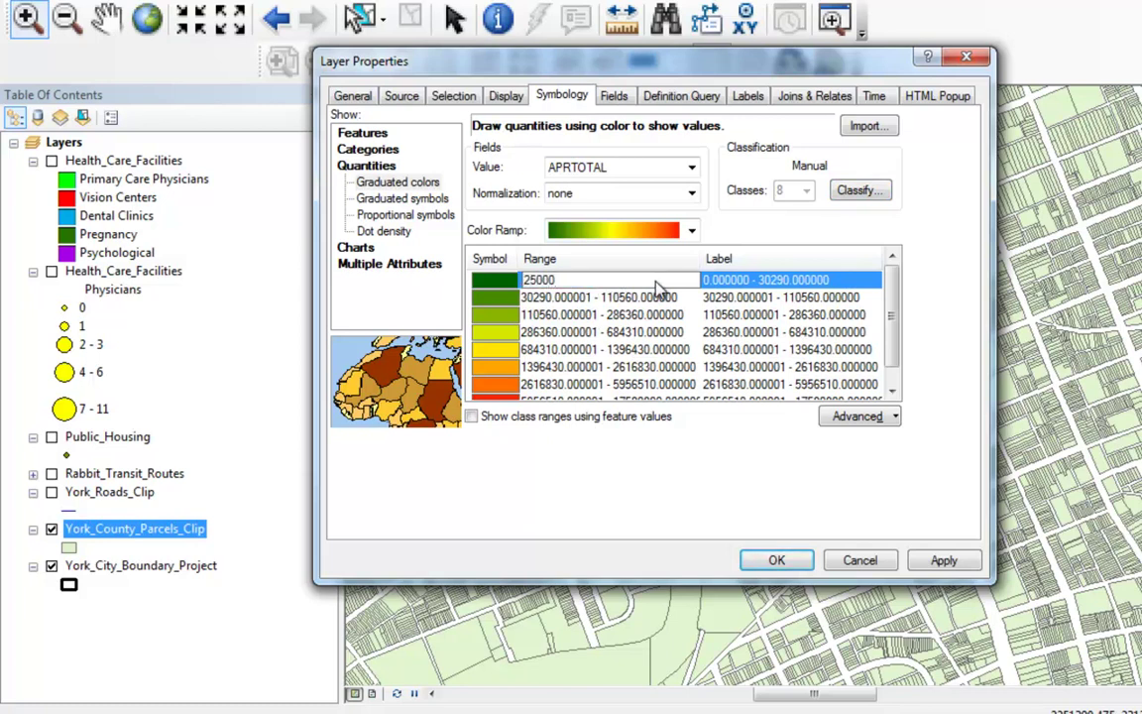
{"action": "left_click", "coordinate": [630, 297]}
{"action": "type", "text": "5"}
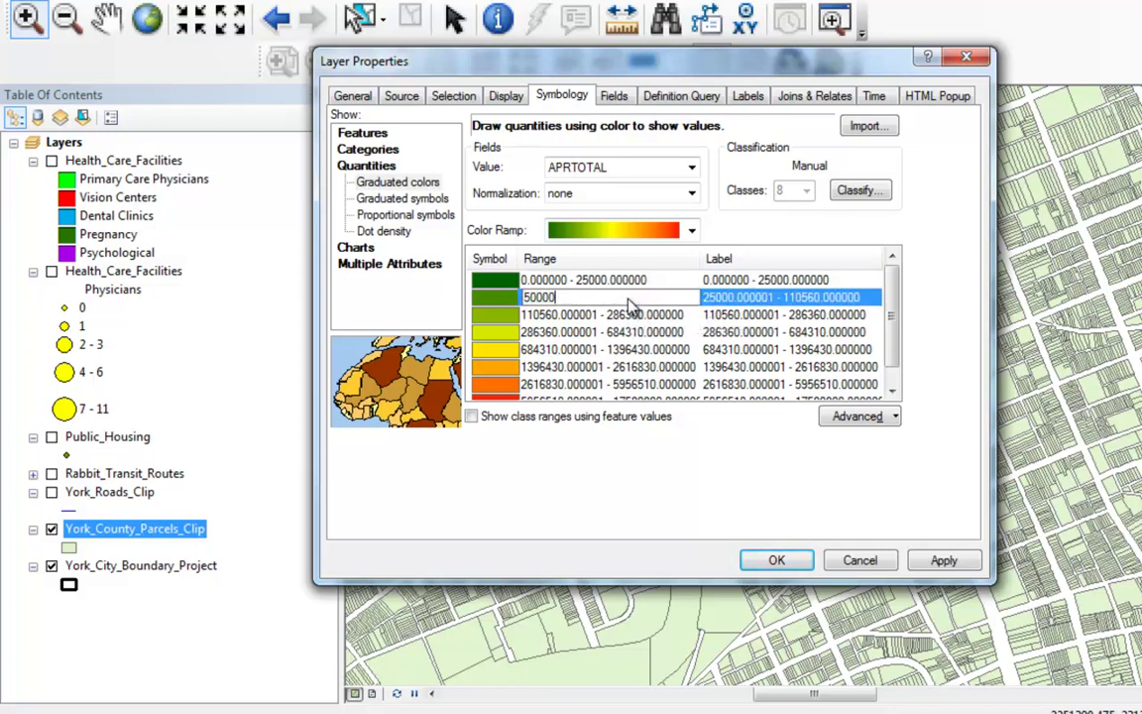
Step: Set the upper limits of the third and fourth APRTOTAL classes to 75000 and 100000
{"action": "left_click", "coordinate": [628, 316]}
{"action": "left_click", "coordinate": [625, 316]}
{"action": "type", "text": "750"}
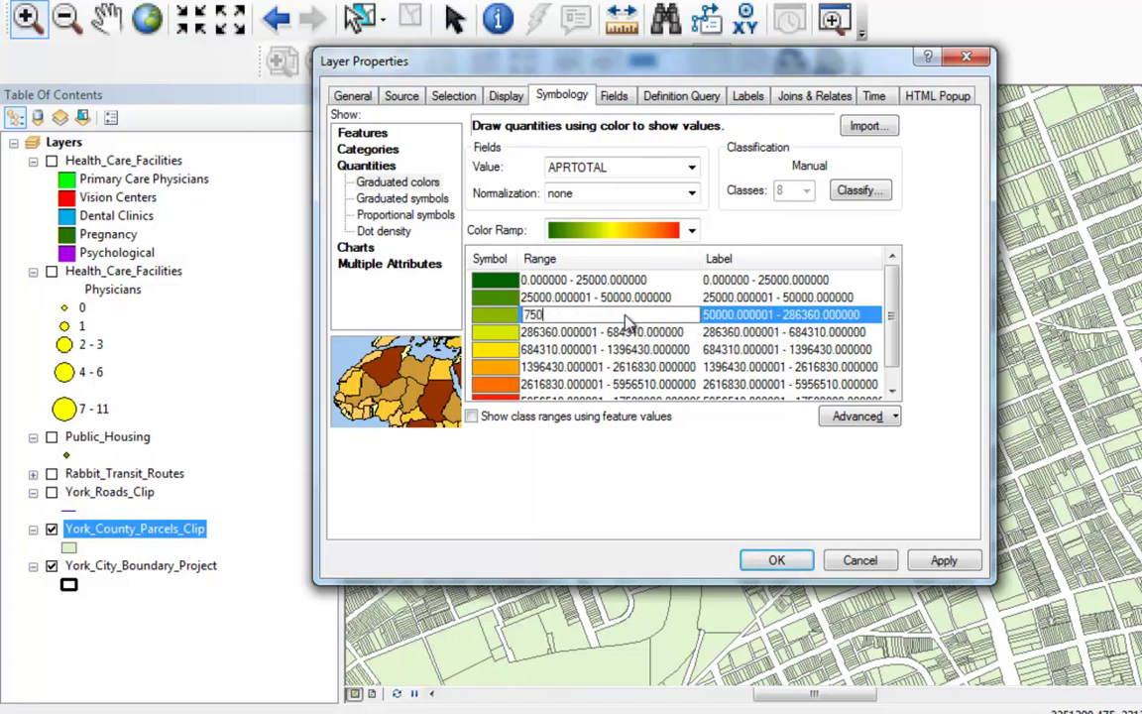
{"action": "type", "text": "00"}
{"action": "left_click", "coordinate": [590, 333]}
{"action": "left_click", "coordinate": [585, 335]}
{"action": "type", "text": "10000"}
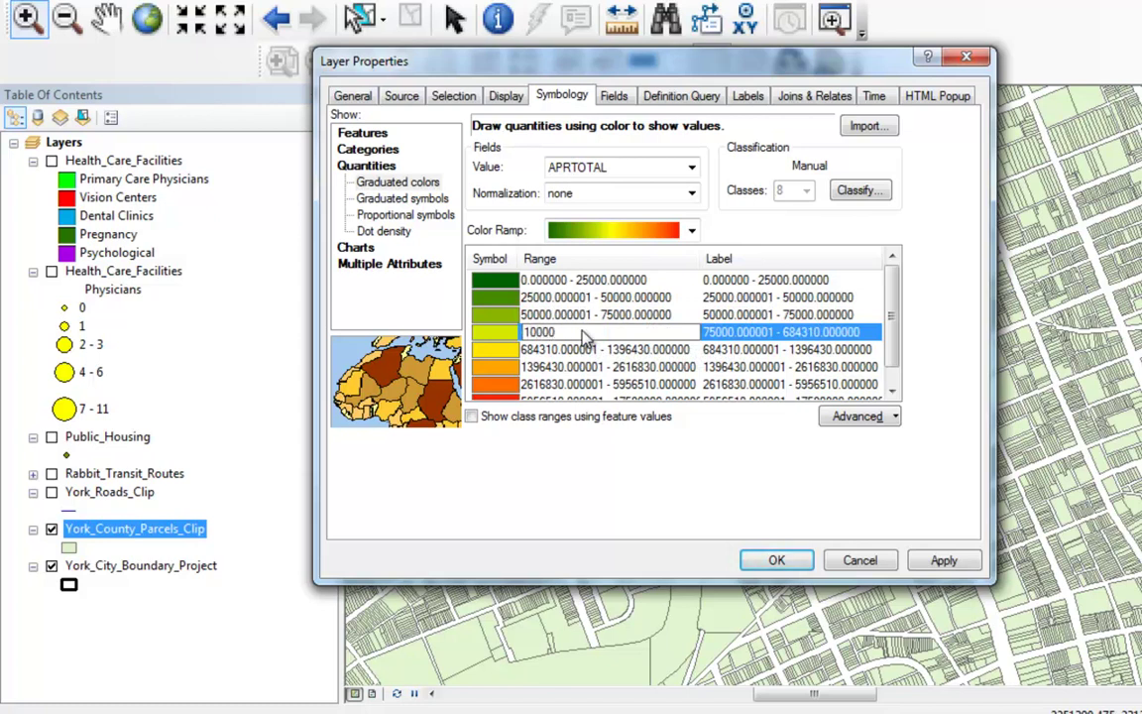
{"action": "type", "text": "0"}
{"action": "key", "text": "Return"}
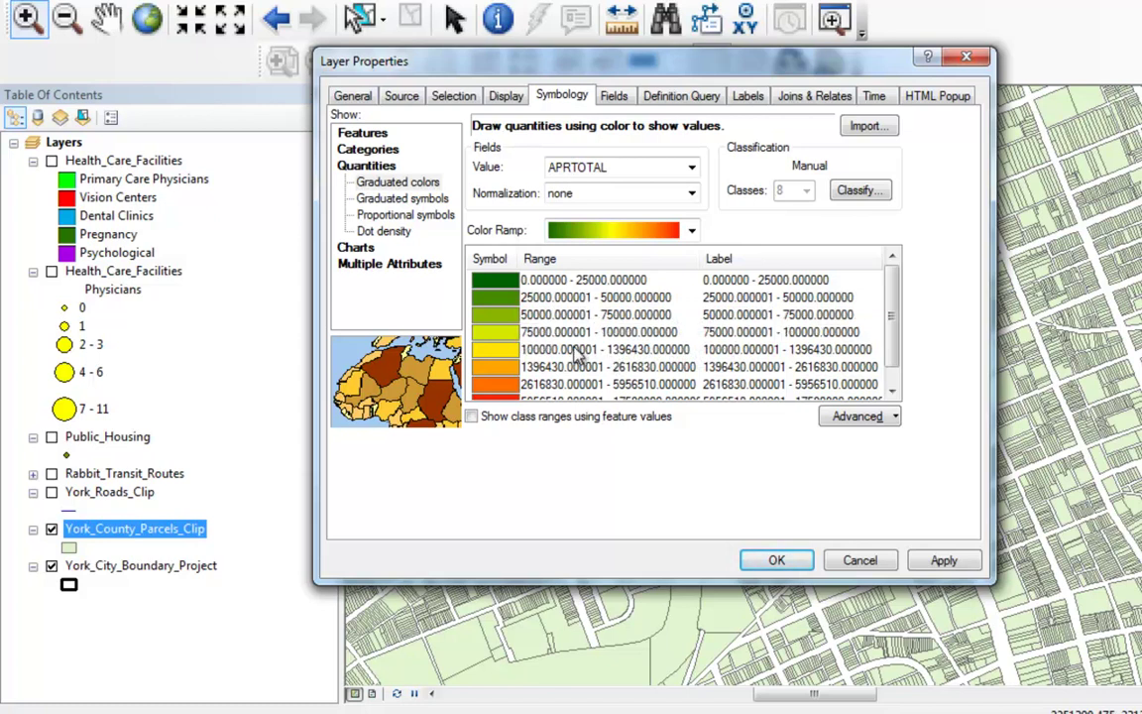
Step: Set the upper limits of the fifth and sixth APRTOTAL classes to 125000 and 150000 and apply the parcel symbology
{"action": "left_click", "coordinate": [578, 353]}
{"action": "left_click", "coordinate": [578, 353]}
{"action": "type", "text": "1"}
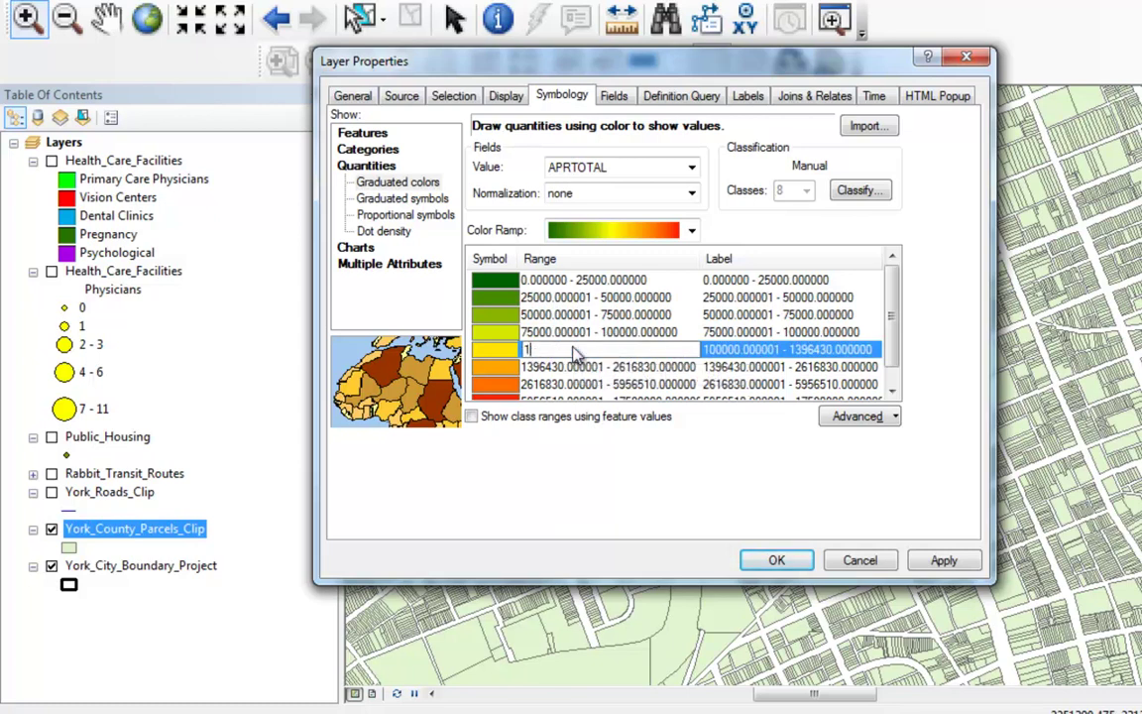
{"action": "type", "text": "25000"}
{"action": "key", "text": "Return"}
{"action": "left_click", "coordinate": [568, 367]}
{"action": "left_click", "coordinate": [568, 367]}
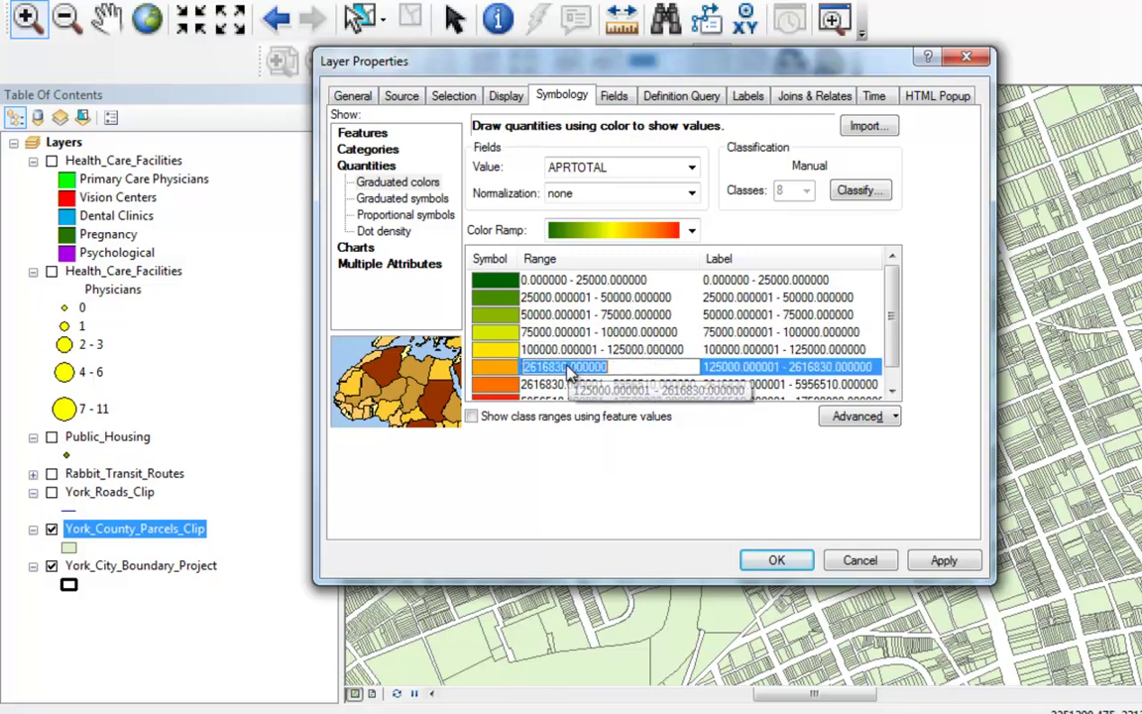
{"action": "type", "text": "15"}
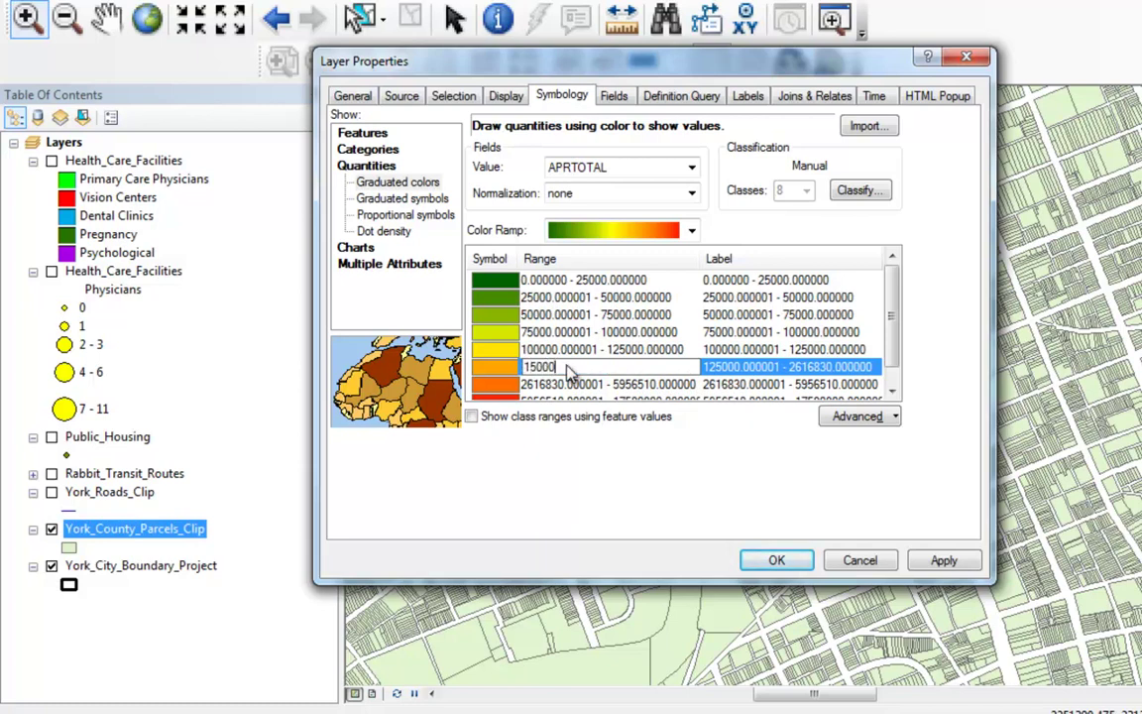
{"action": "left_click", "coordinate": [774, 562]}
{"action": "left_click", "coordinate": [774, 561]}
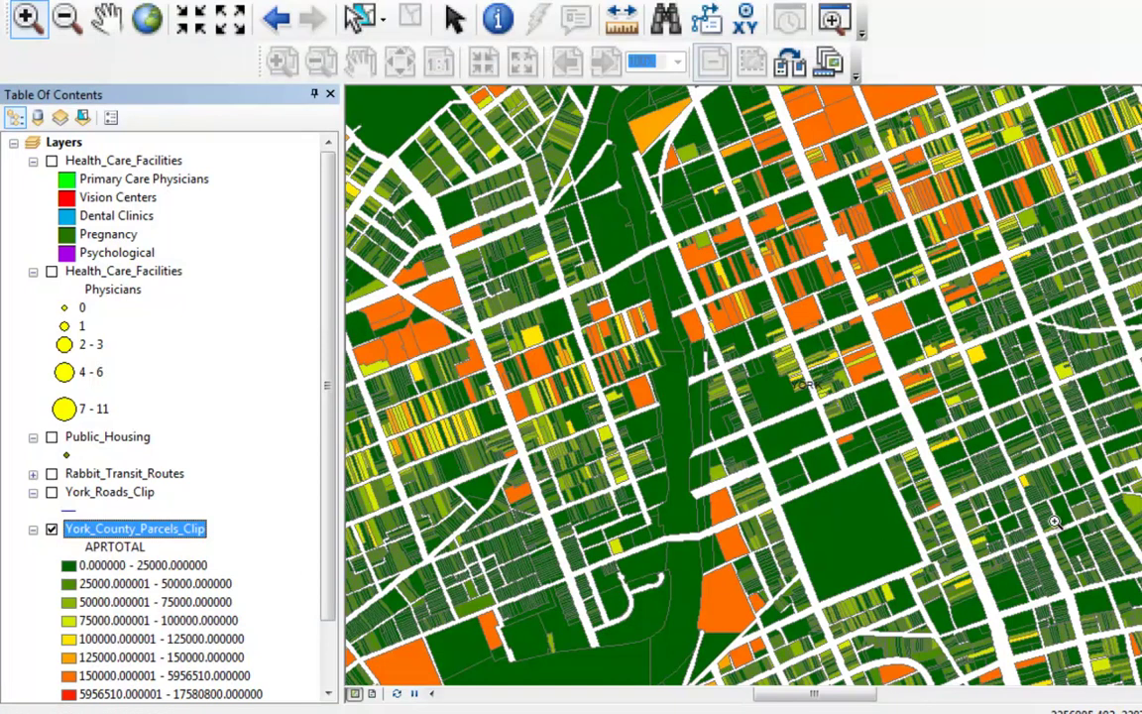
Step: Examine the distribution of the APRTOTAL class colors across the York parcels at closer and wider map scales
{"action": "left_click", "coordinate": [28, 20]}
{"action": "left_click", "coordinate": [658, 556]}
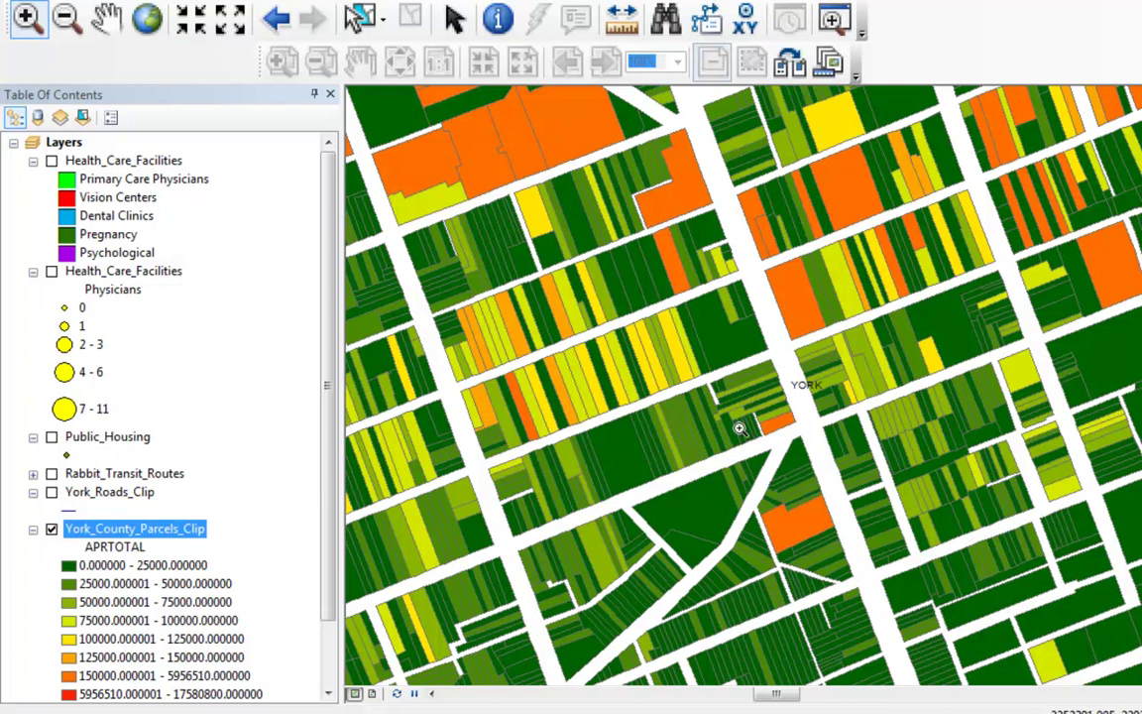
{"action": "left_click", "coordinate": [66, 17]}
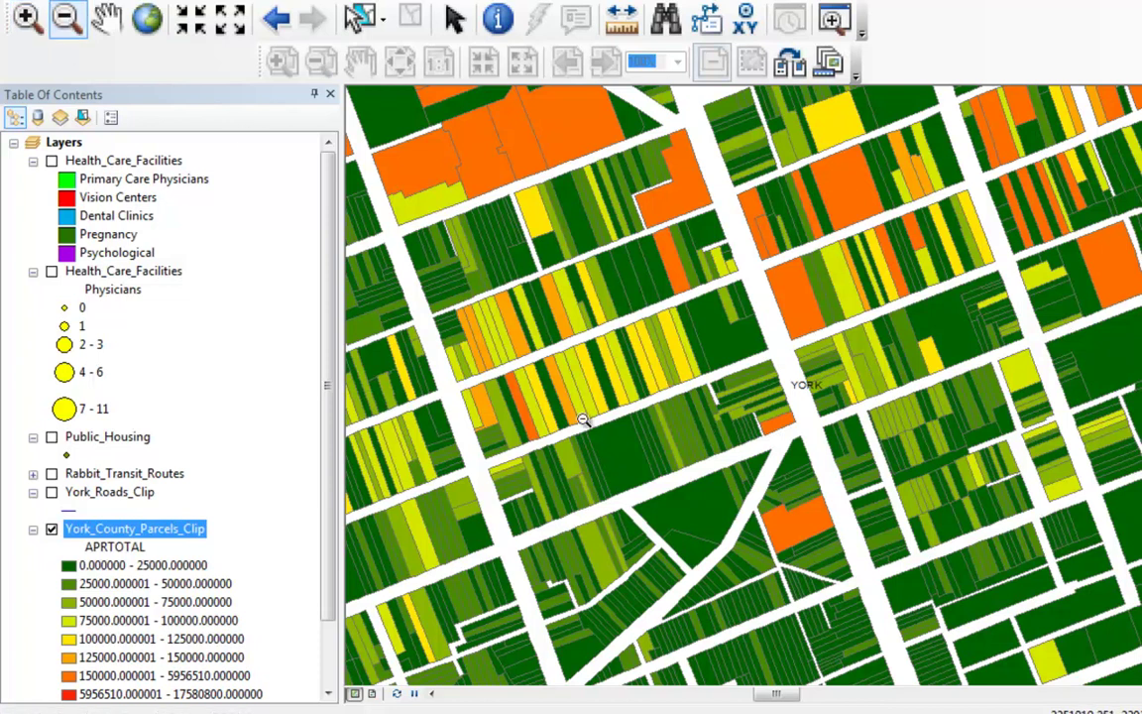
{"action": "left_click", "coordinate": [527, 362]}
{"action": "left_click", "coordinate": [661, 434]}
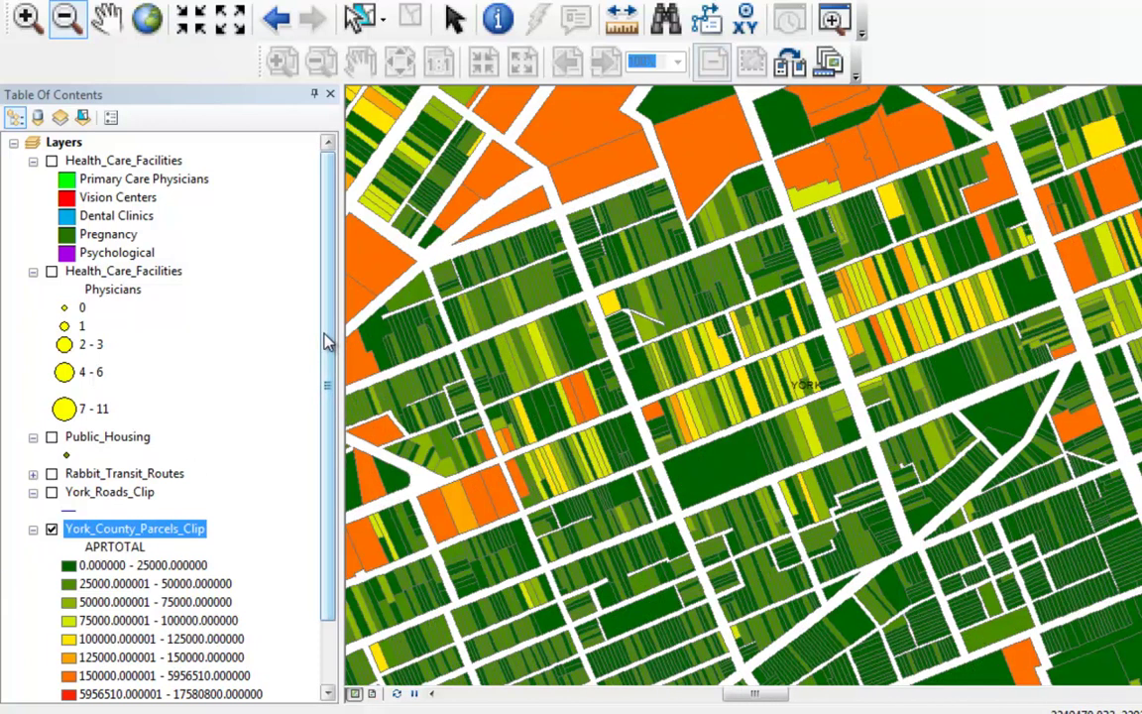
{"action": "scroll", "coordinate": [315, 451], "scroll_direction": "down", "scroll_amount": 2}
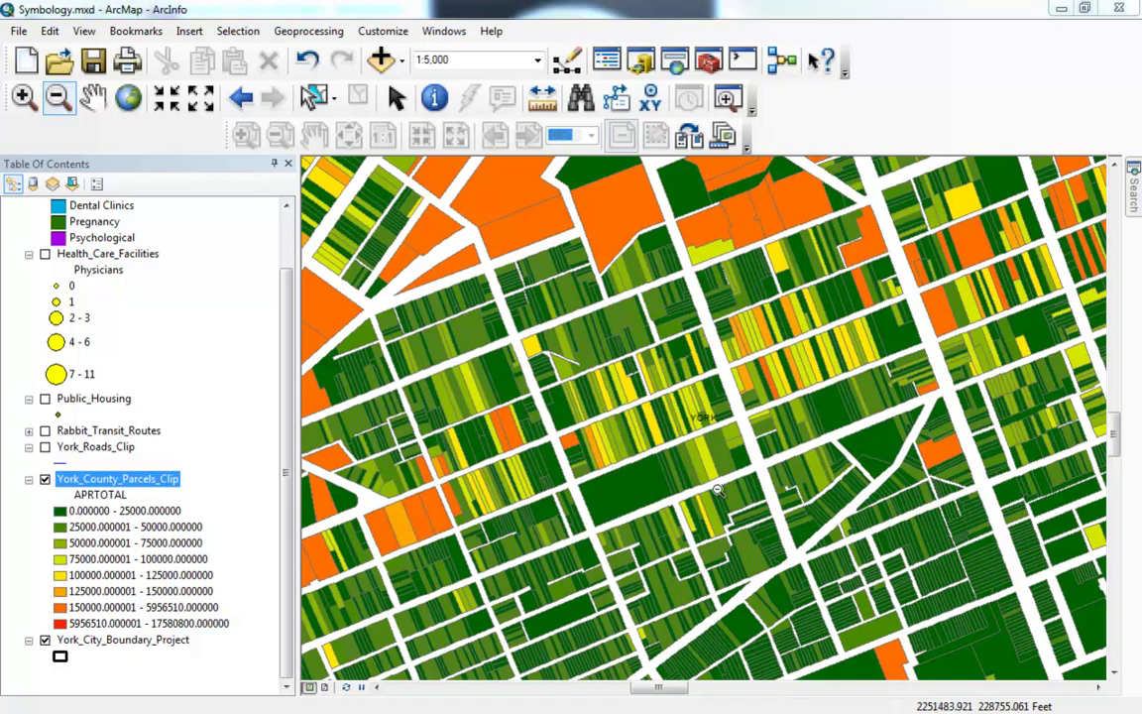
Step: Hide York_County_Parcels_Clip, then show the Health_Care_Facilities layer categorized by facility type and fit the map to its extent
{"action": "left_click", "coordinate": [44, 479]}
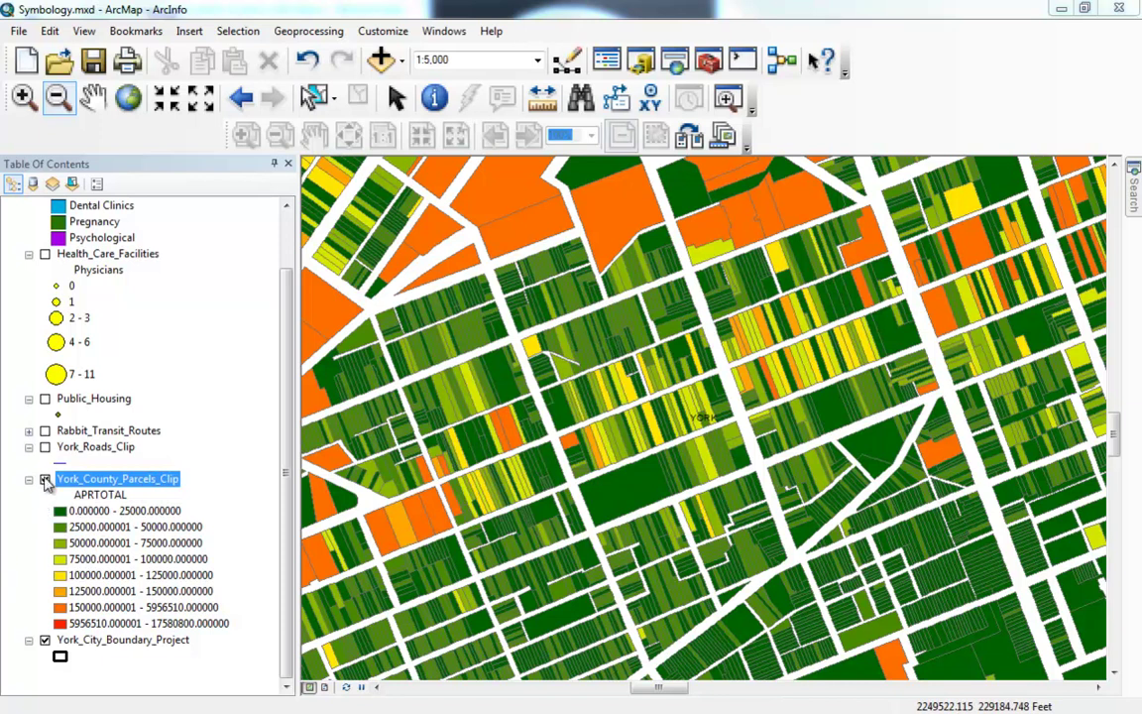
{"action": "left_click", "coordinate": [44, 480]}
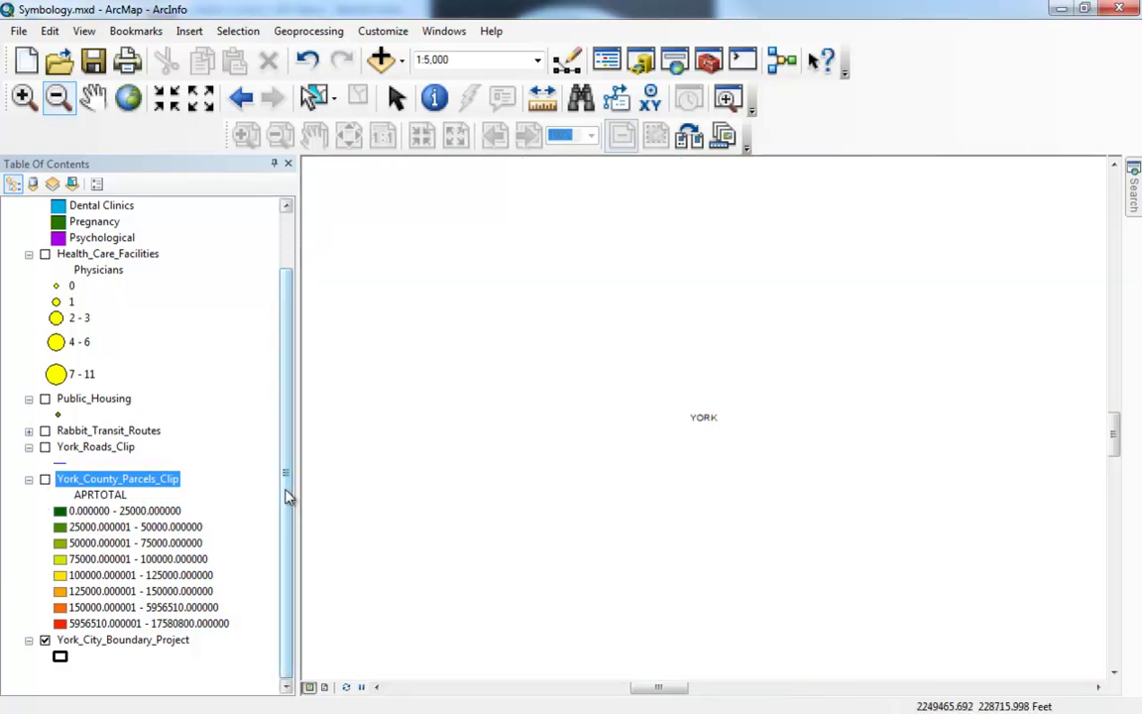
{"action": "left_click_drag", "start_coordinate": [286, 496], "coordinate": [287, 316]}
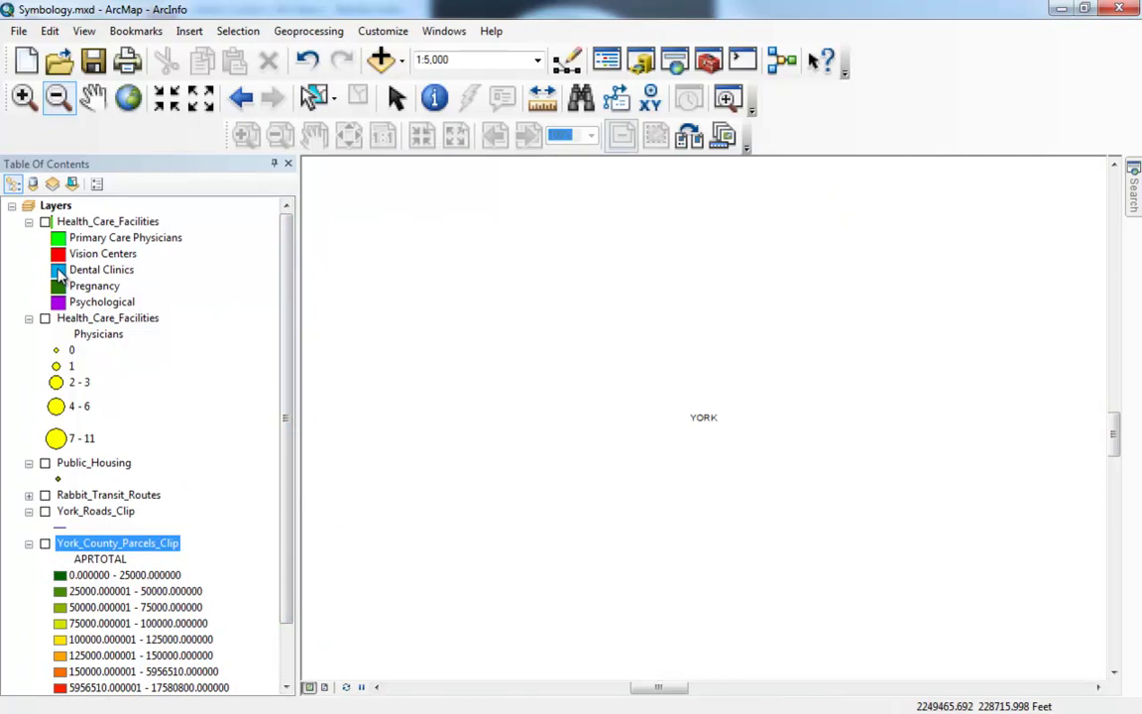
{"action": "left_click", "coordinate": [44, 222]}
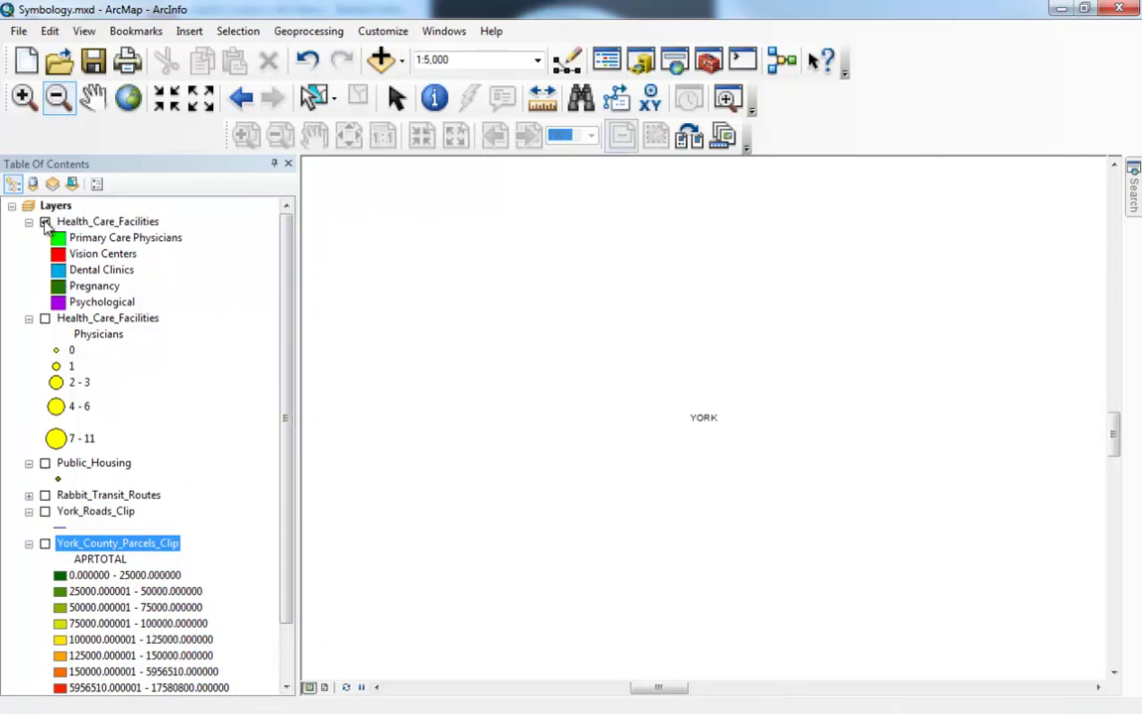
{"action": "right_click", "coordinate": [88, 222]}
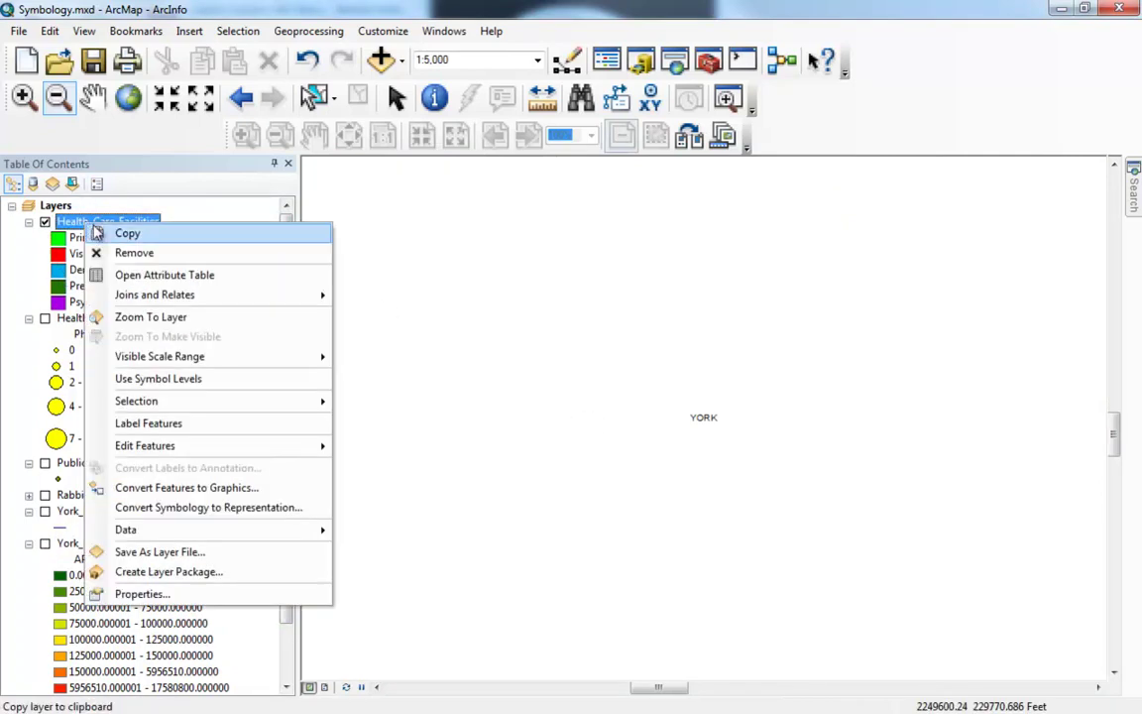
{"action": "left_click", "coordinate": [151, 317]}
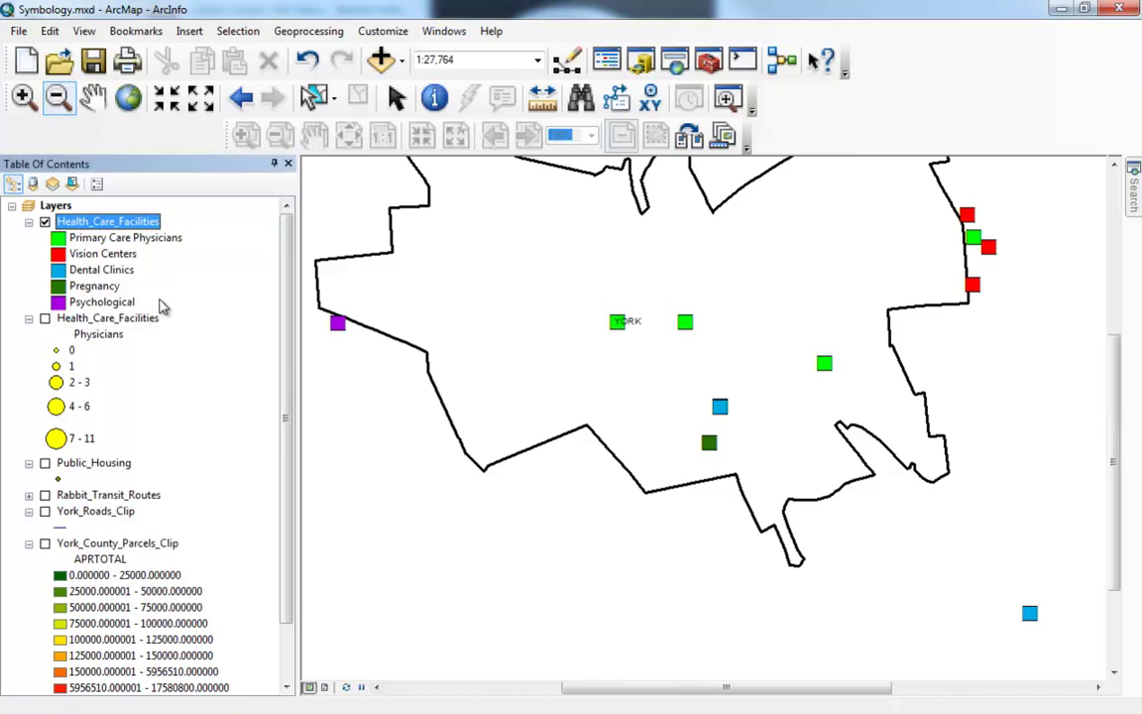
Step: Reset the Health_Care_Facilities layer categorized by facility type to draw all features with a single symbol
{"action": "double_click", "coordinate": [91, 225]}
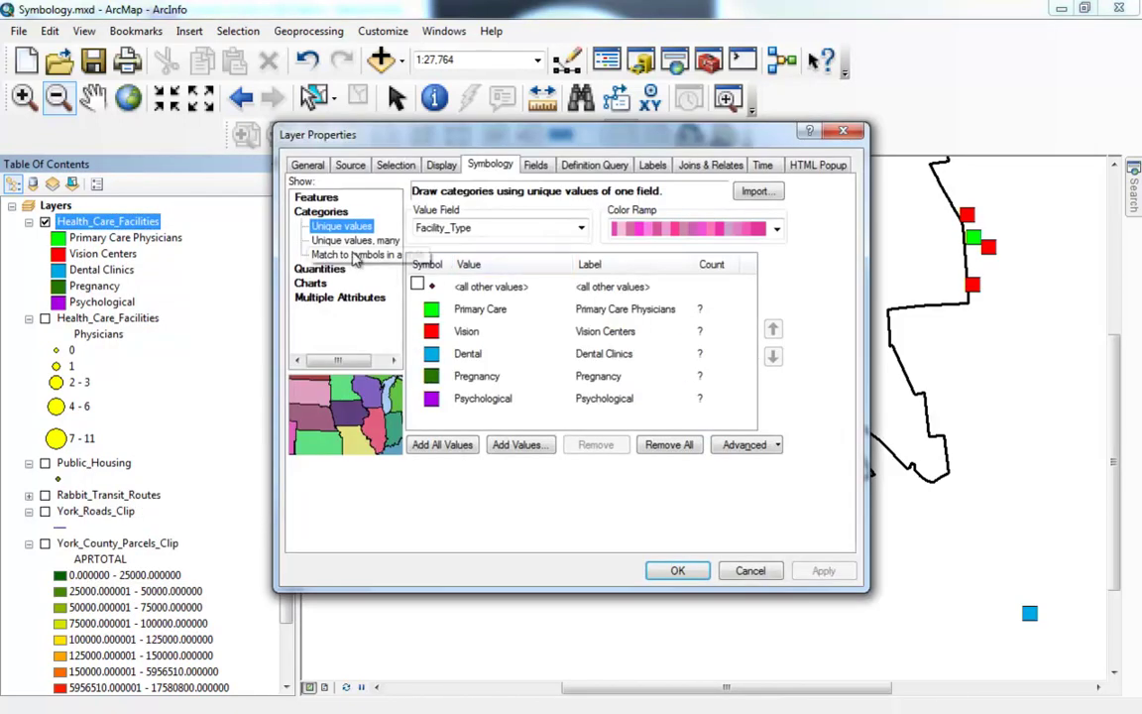
{"action": "left_click", "coordinate": [320, 199]}
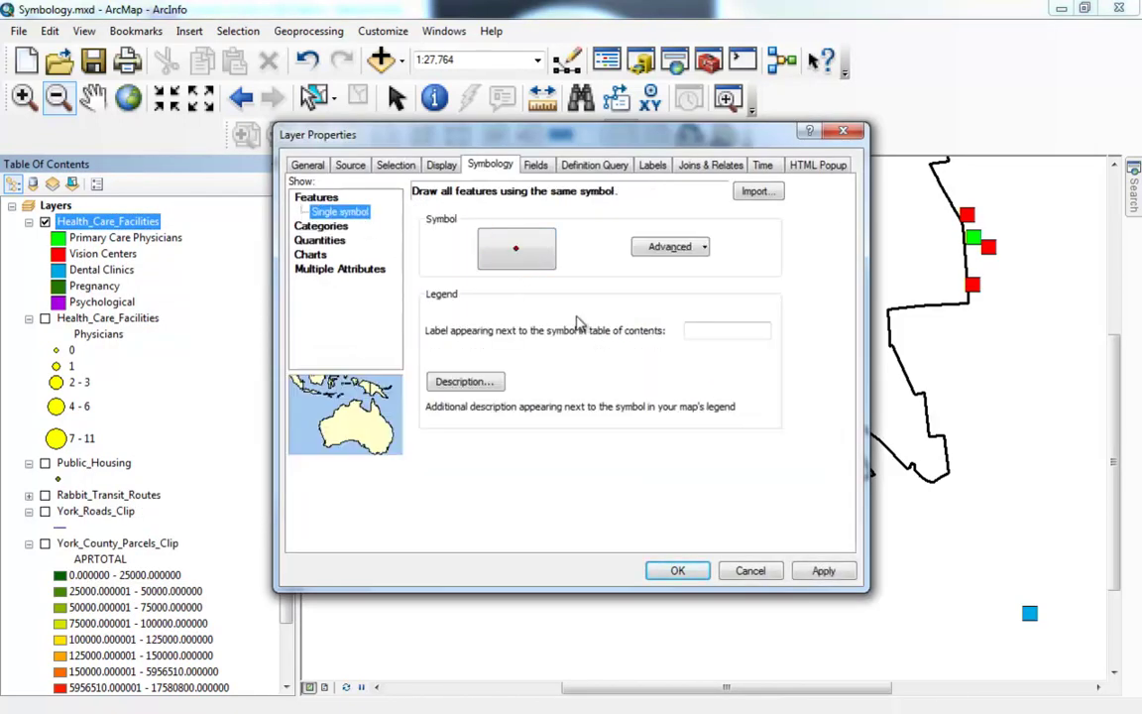
{"action": "left_click", "coordinate": [677, 572]}
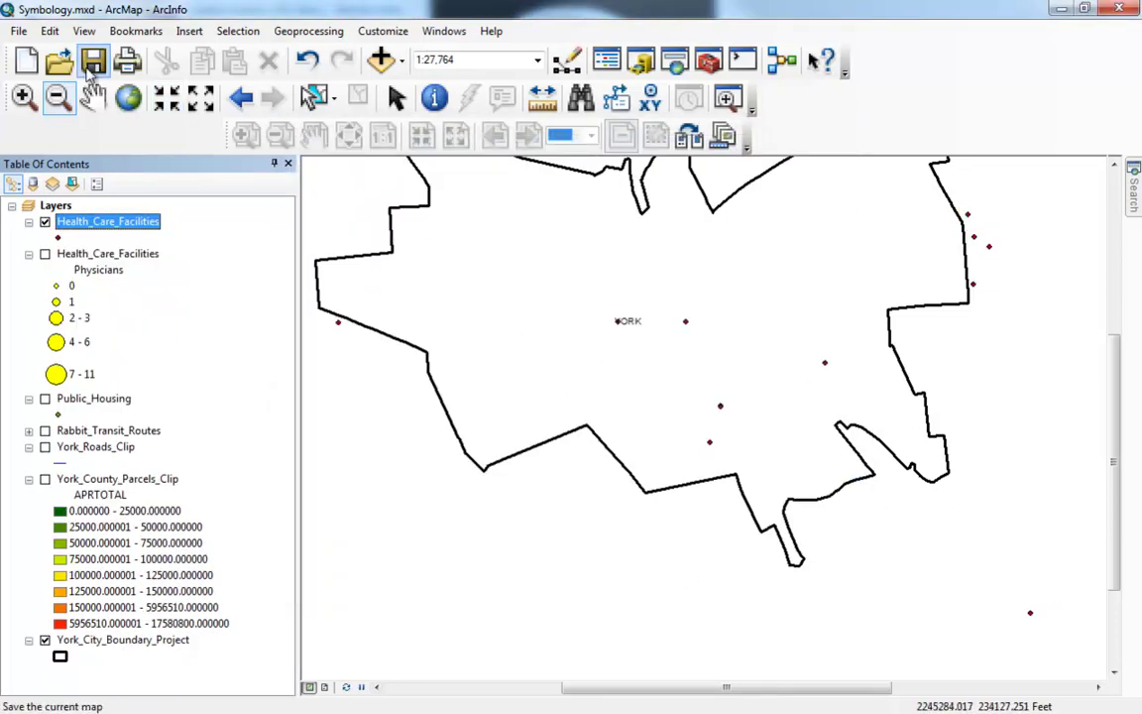
Step: Switch the single-symbol Health_Care_Facilities layer to pie chart symbology
{"action": "left_click", "coordinate": [58, 97]}
{"action": "left_click", "coordinate": [728, 375]}
{"action": "left_click", "coordinate": [716, 400]}
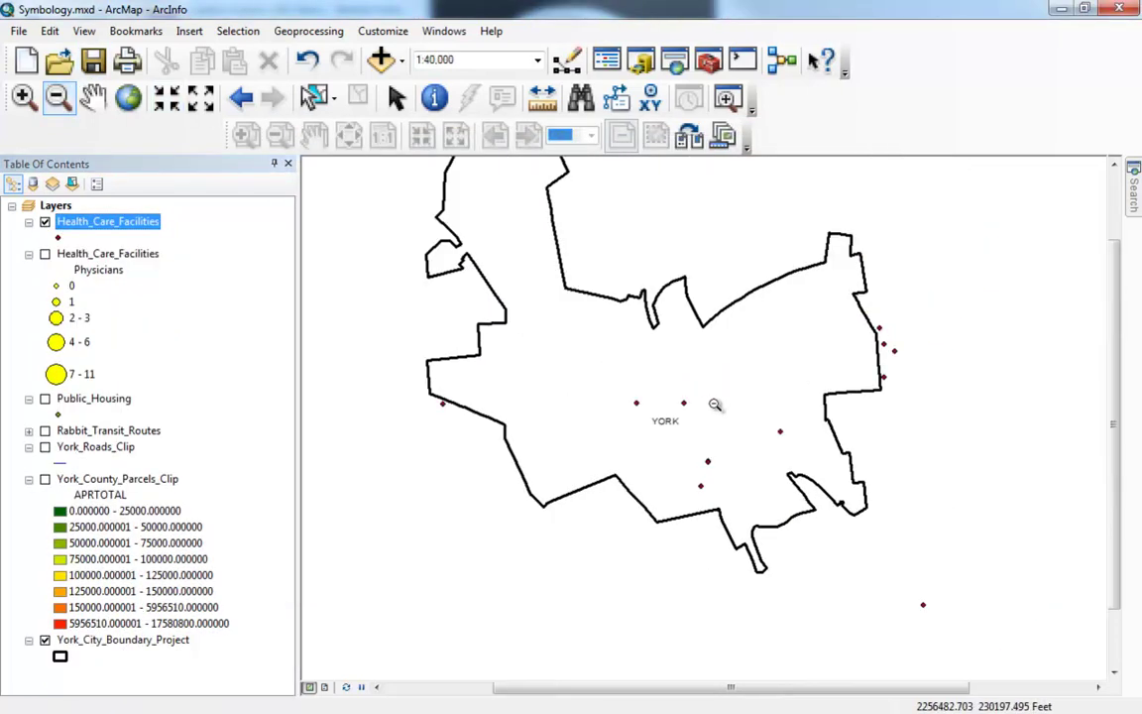
{"action": "double_click", "coordinate": [97, 222]}
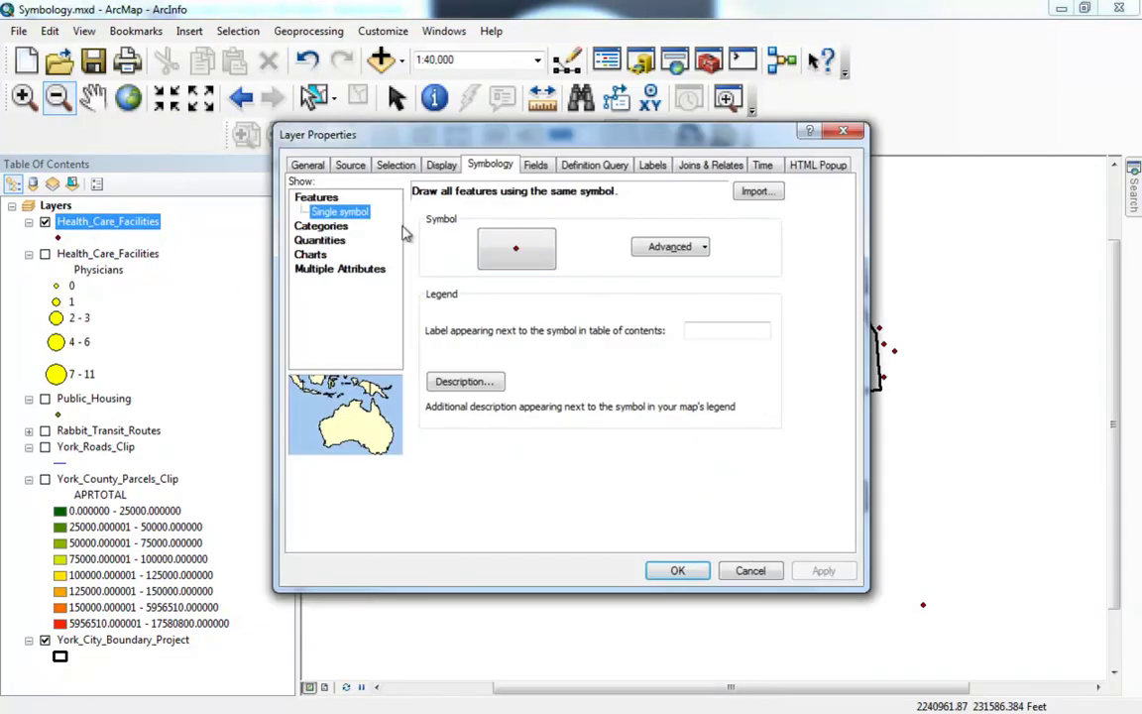
{"action": "left_click", "coordinate": [310, 254]}
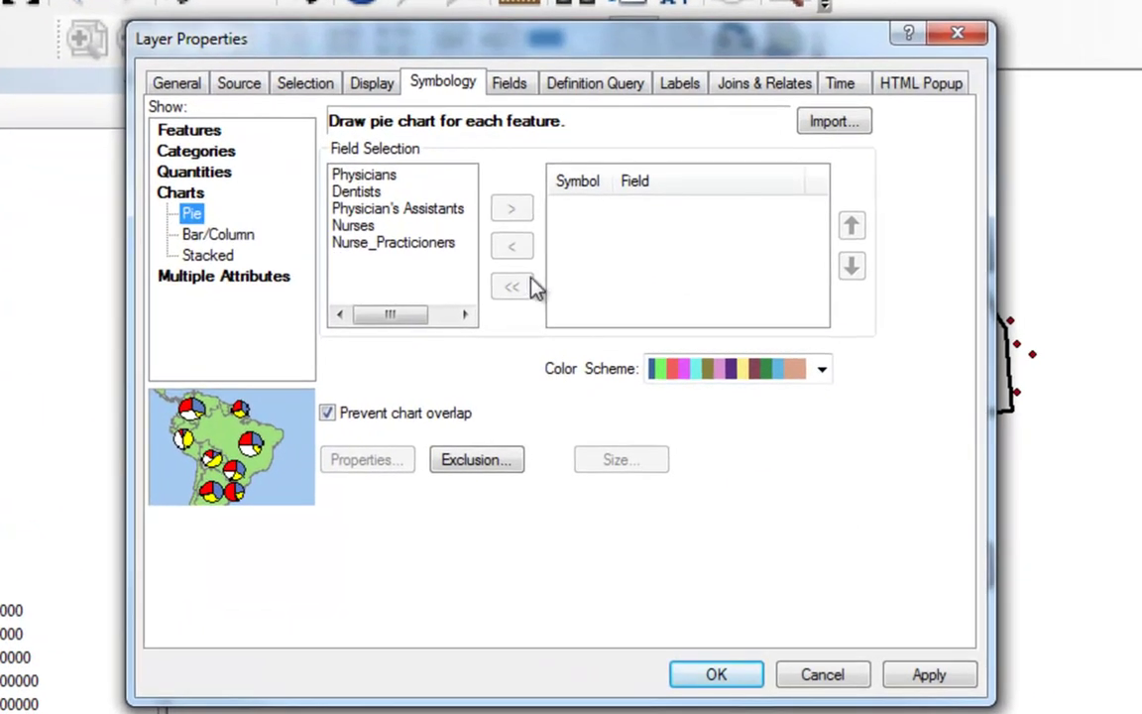
{"action": "left_click", "coordinate": [370, 179]}
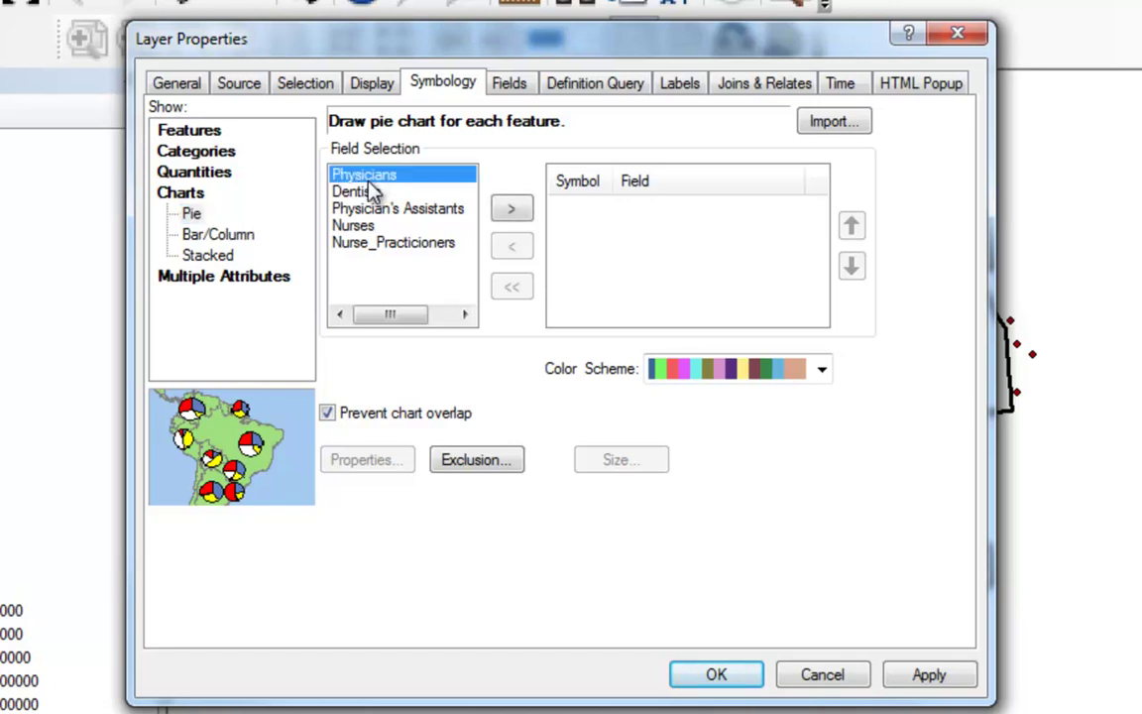
{"action": "left_click", "coordinate": [367, 191]}
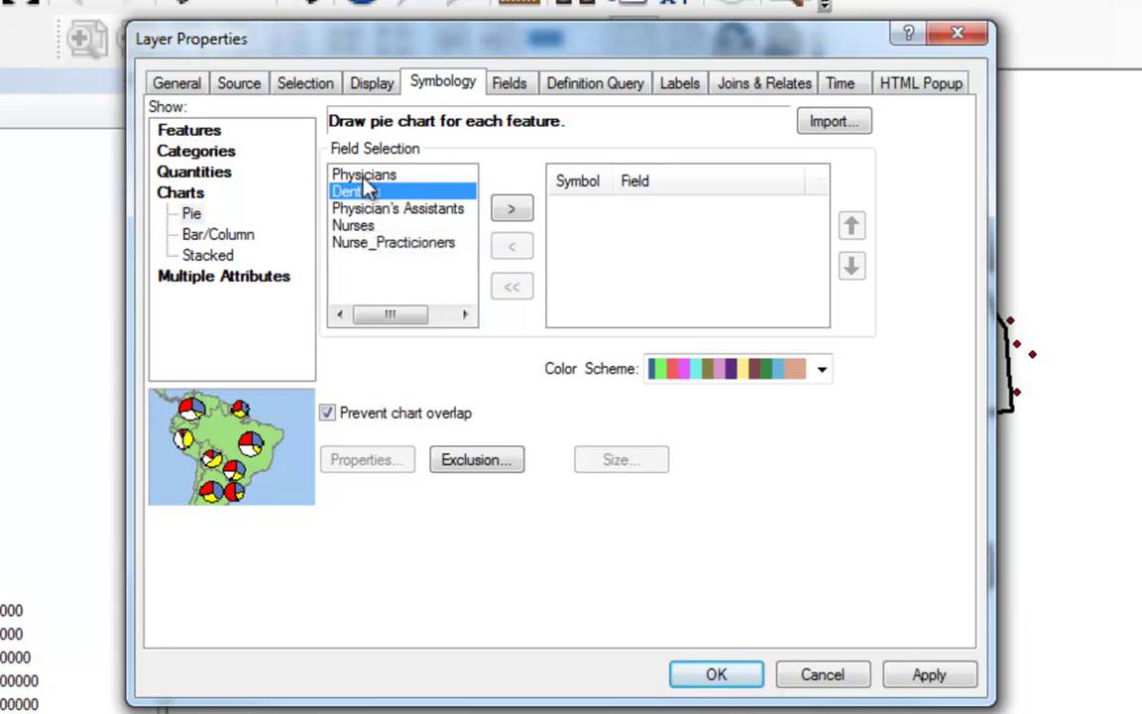
{"action": "left_click", "coordinate": [365, 178]}
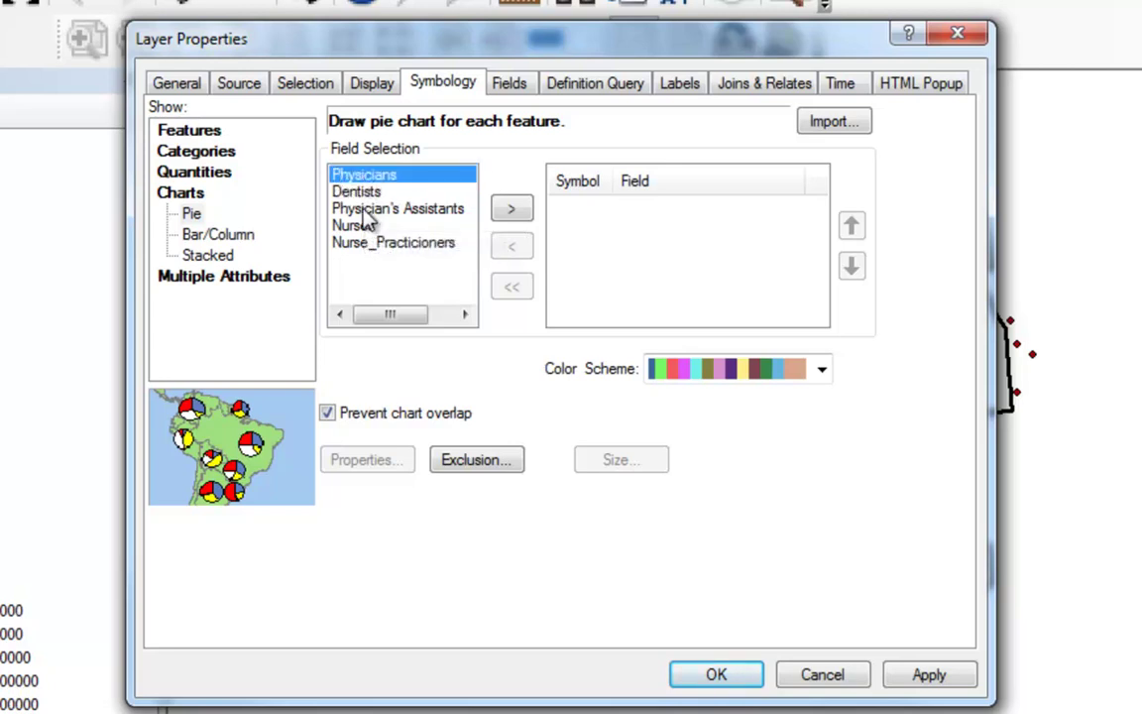
{"action": "left_click", "coordinate": [359, 209]}
{"action": "left_click", "coordinate": [359, 227]}
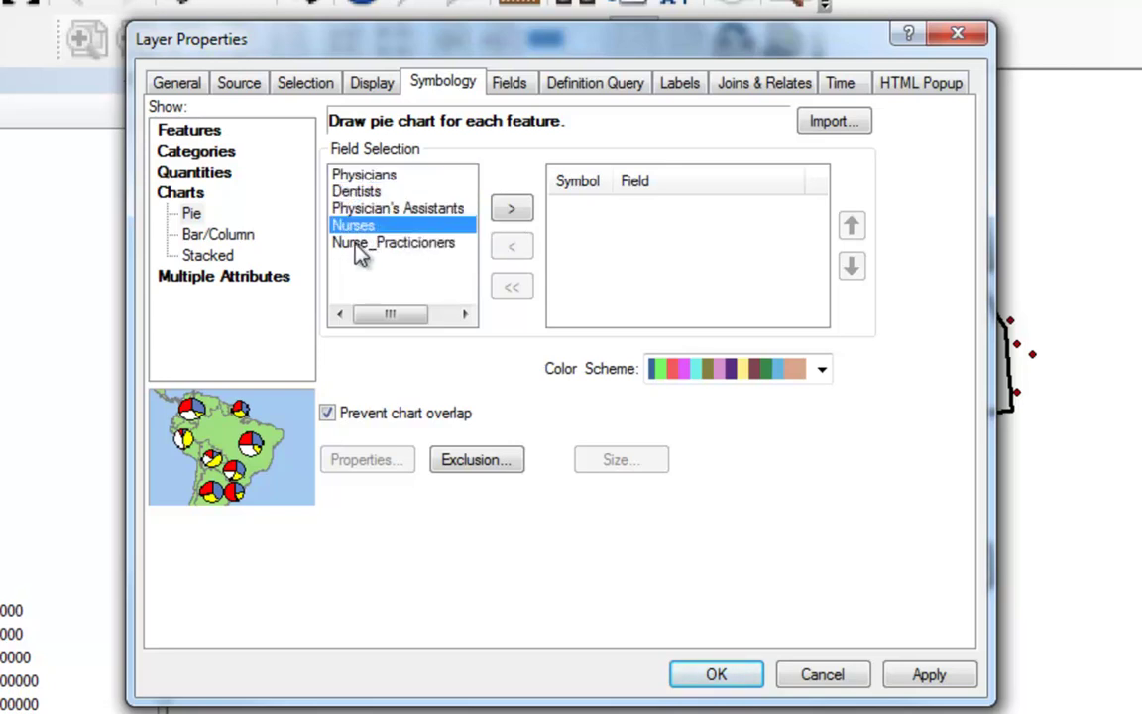
{"action": "left_click", "coordinate": [359, 245]}
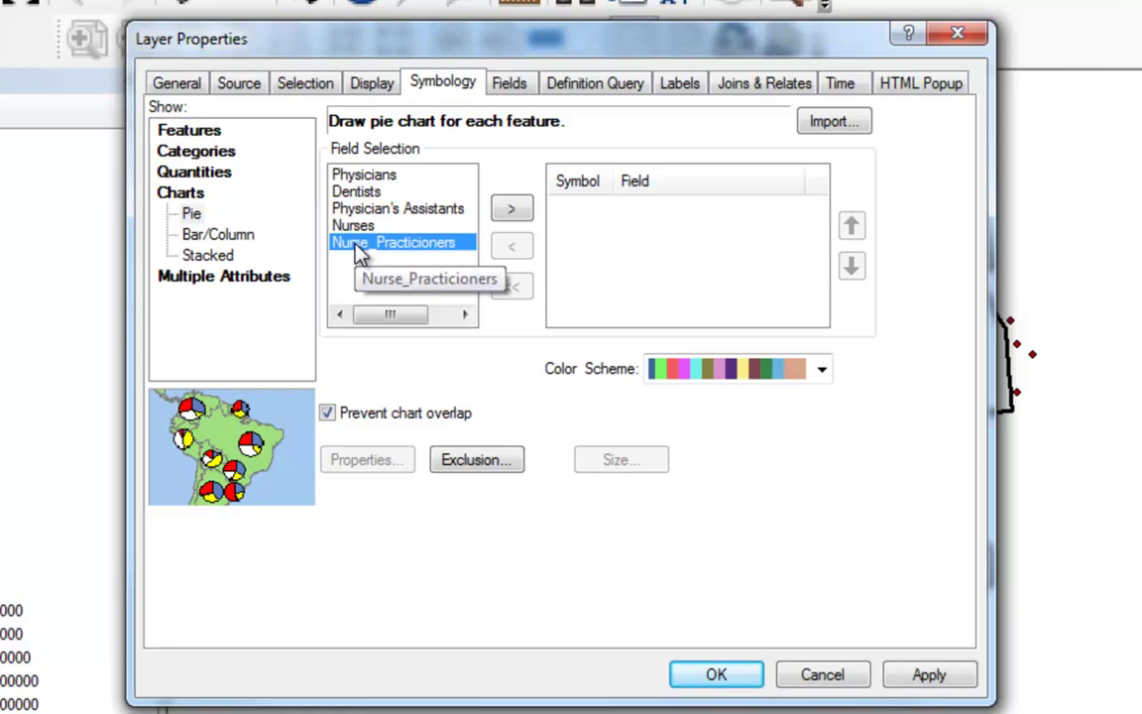
Step: Chart the Physicians, Physician's Assistants, Nurses and Nurse_Practicioners fields in the Health_Care_Facilities pies and apply the symbology to the map
{"action": "left_click", "coordinate": [369, 176]}
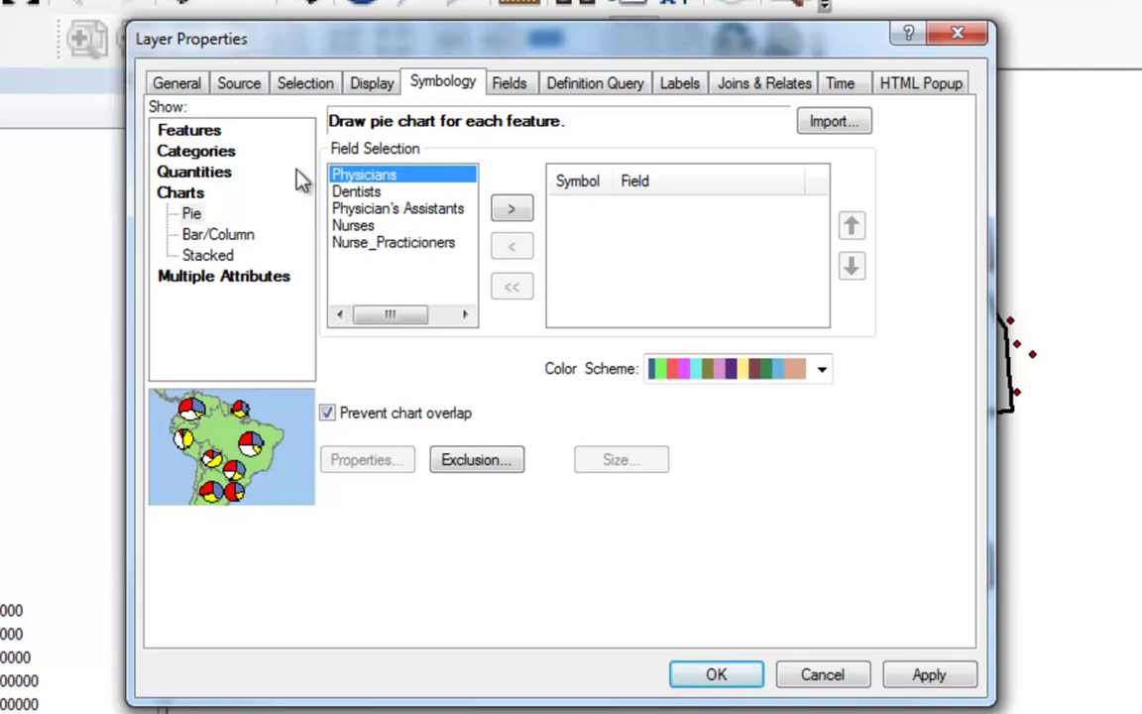
{"action": "left_click", "coordinate": [512, 210]}
{"action": "left_click", "coordinate": [376, 192]}
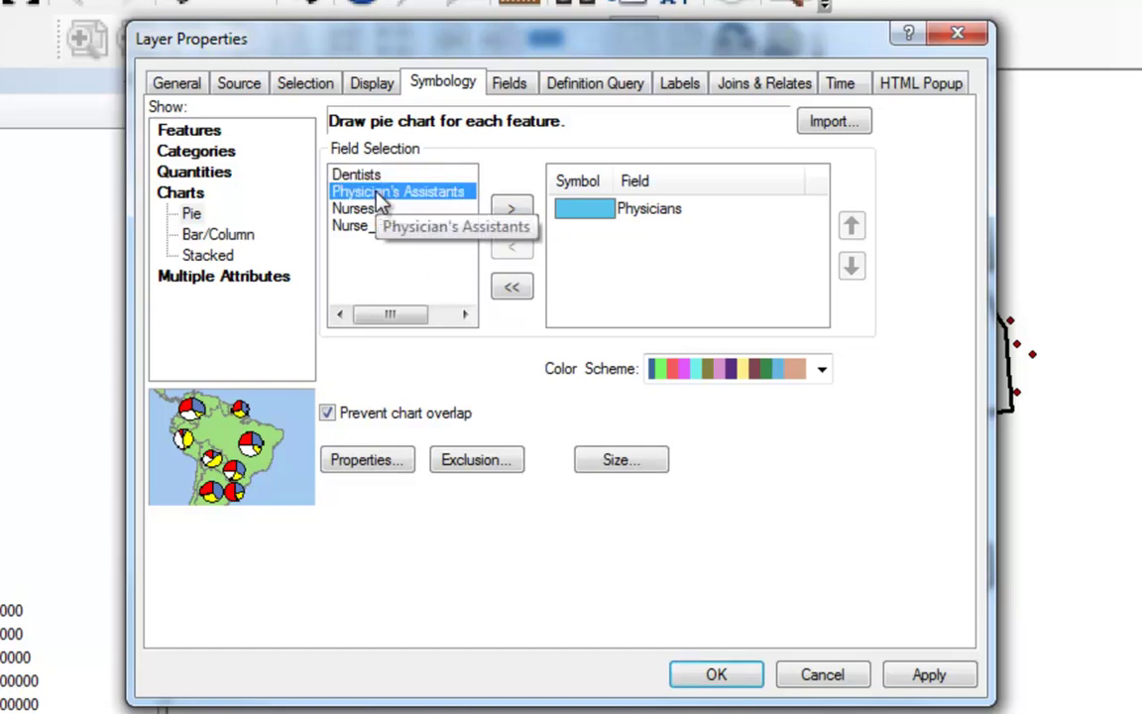
{"action": "left_click", "coordinate": [511, 212]}
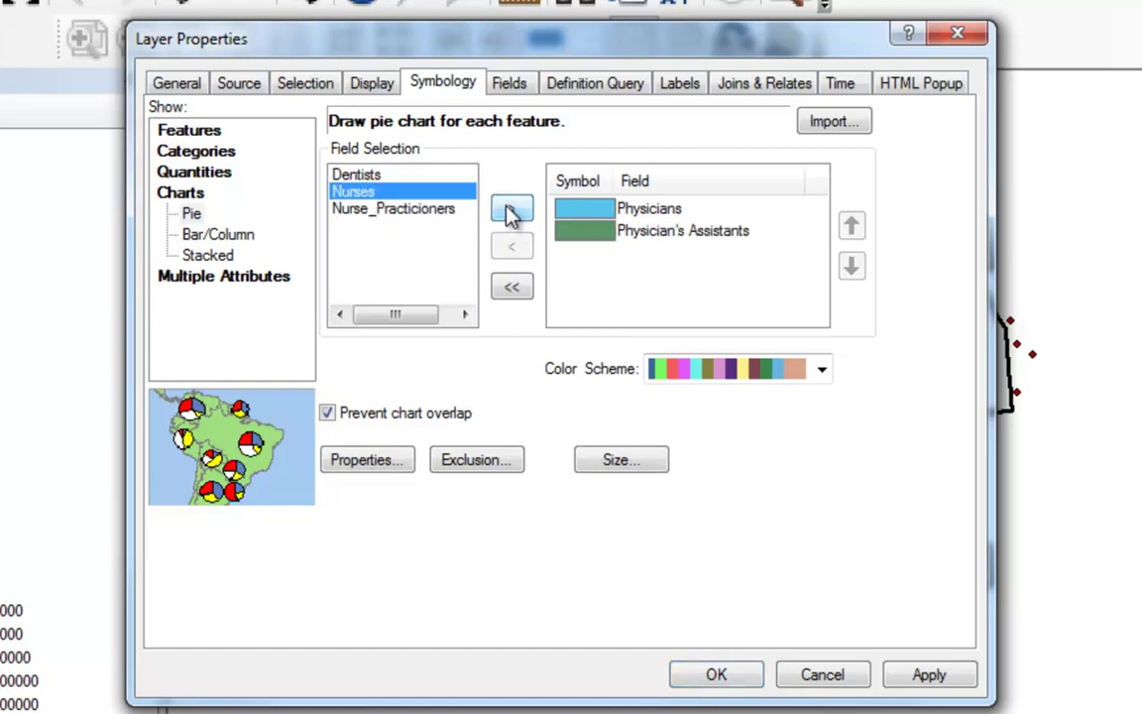
{"action": "left_click", "coordinate": [512, 213]}
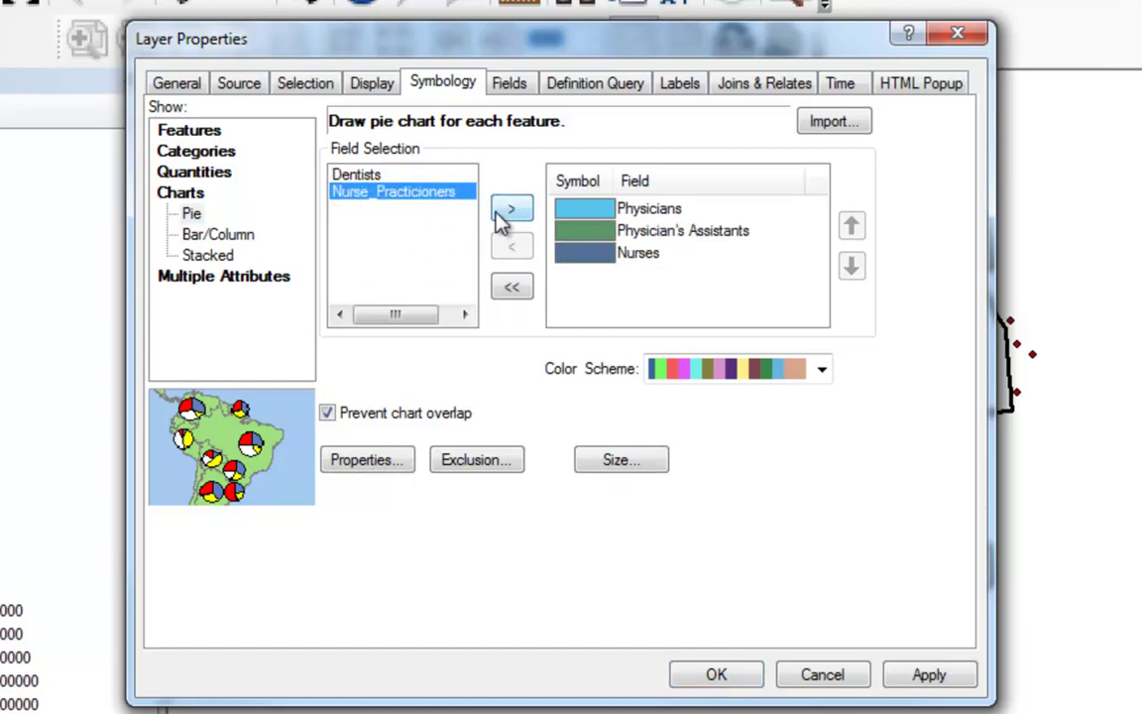
{"action": "left_click", "coordinate": [511, 214]}
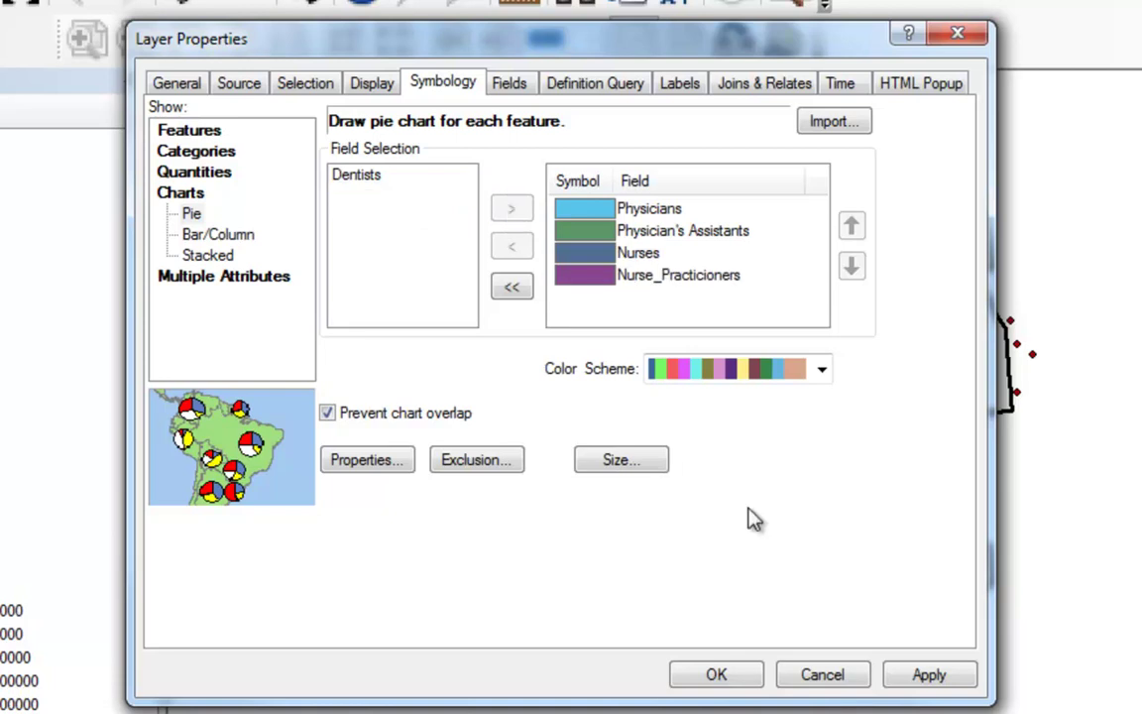
{"action": "left_click", "coordinate": [717, 675]}
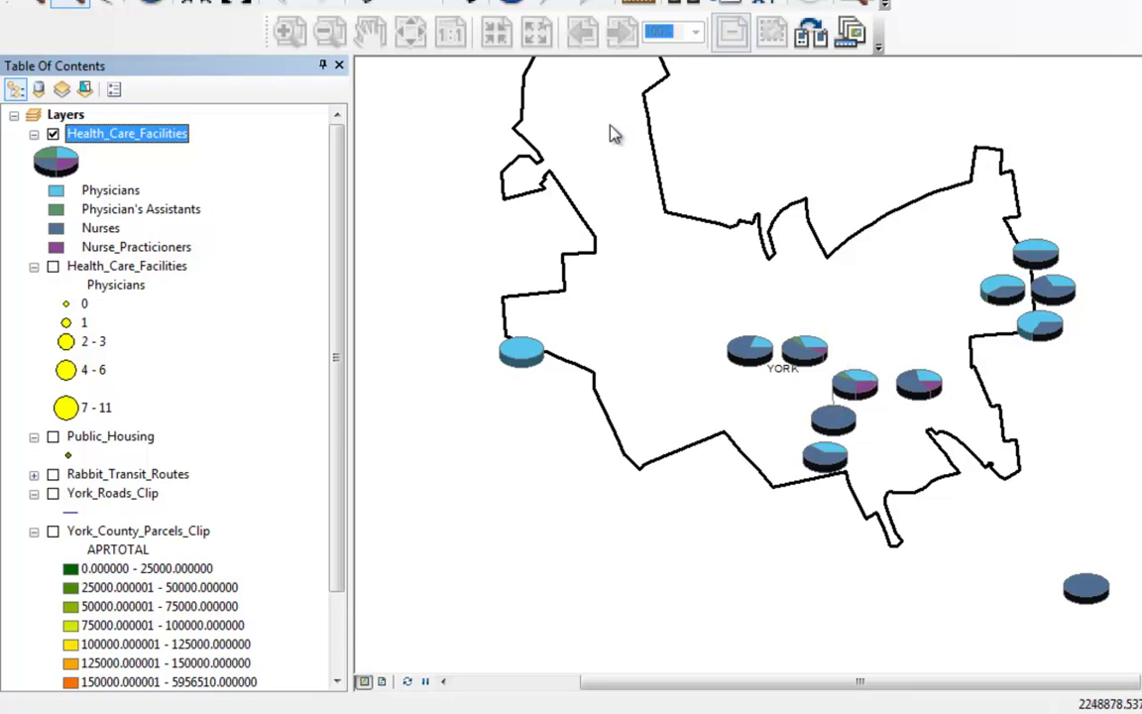
Step: Examine how the staff pie charts are spaced around central York at closer and wider map scales
{"action": "left_click", "coordinate": [29, 3]}
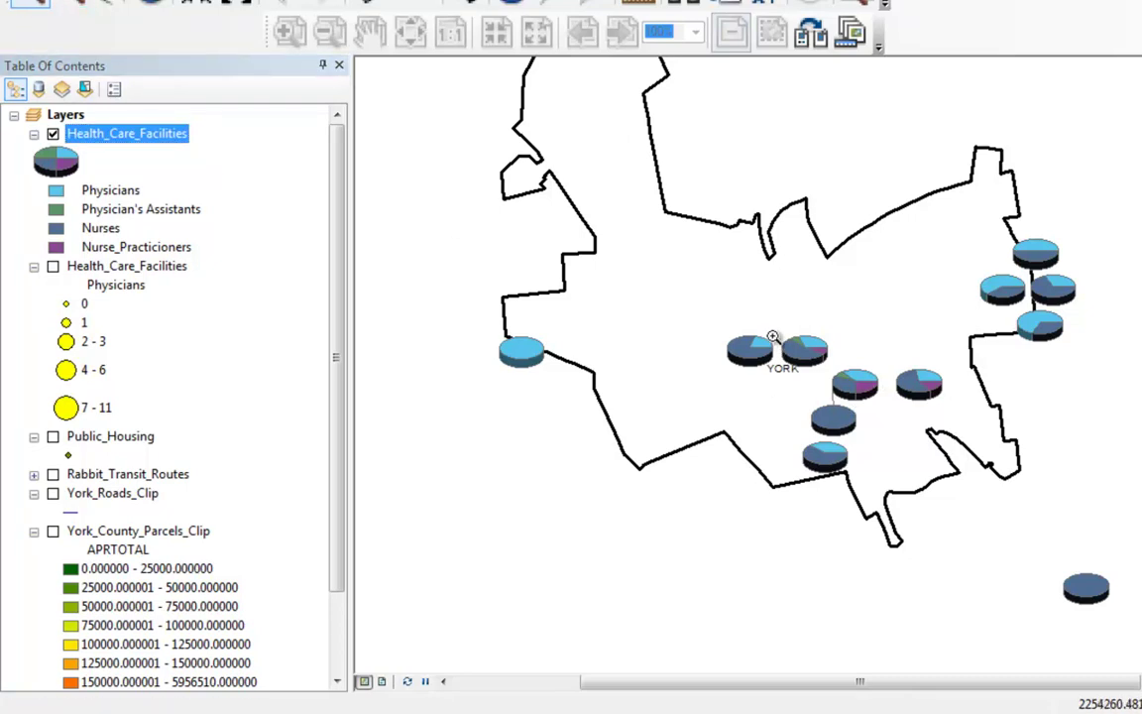
{"action": "left_click_drag", "start_coordinate": [755, 327], "coordinate": [943, 468]}
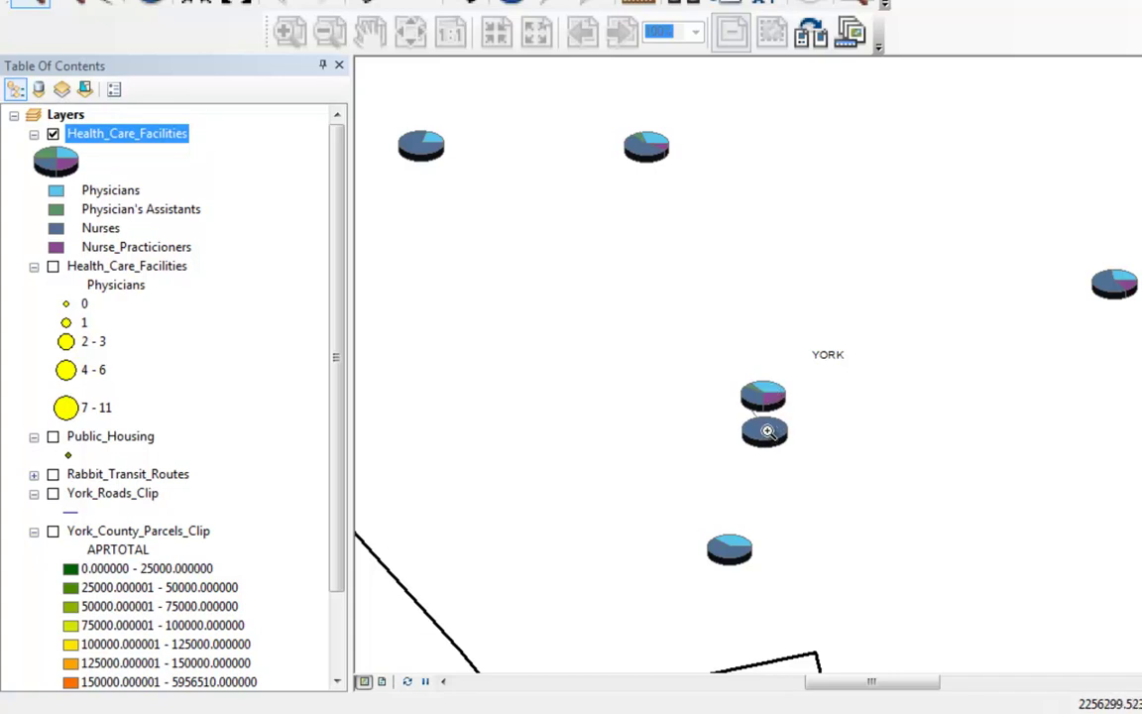
{"action": "left_click_drag", "start_coordinate": [708, 355], "coordinate": [826, 479]}
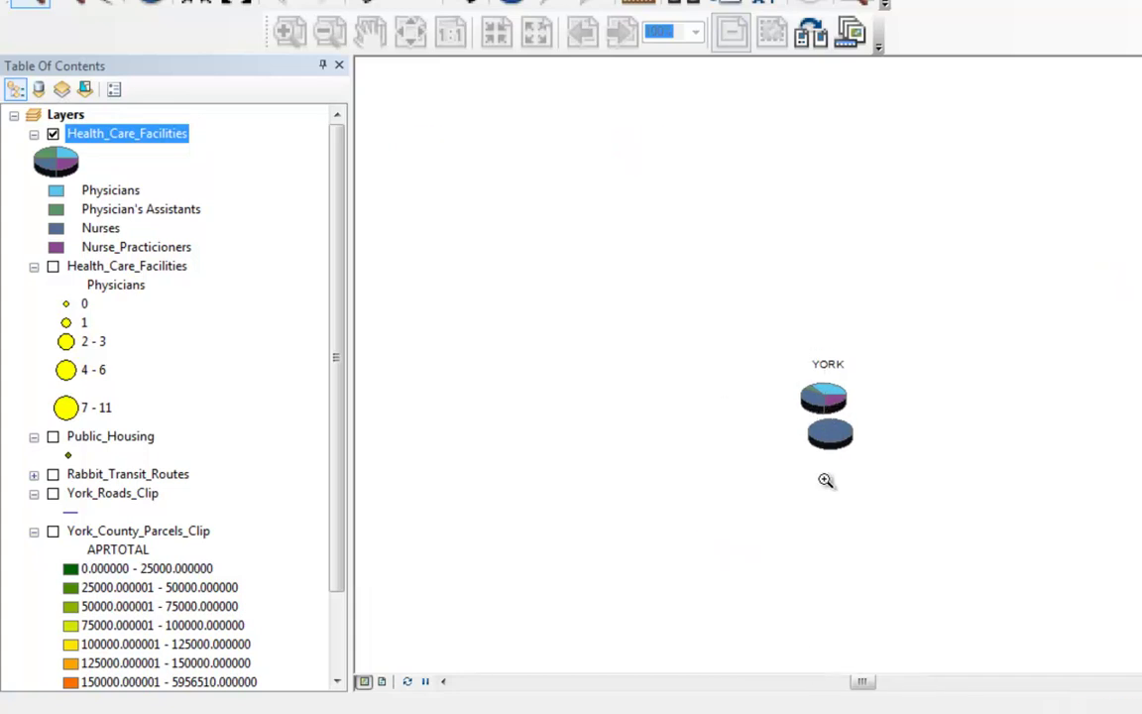
{"action": "left_click", "coordinate": [69, 3]}
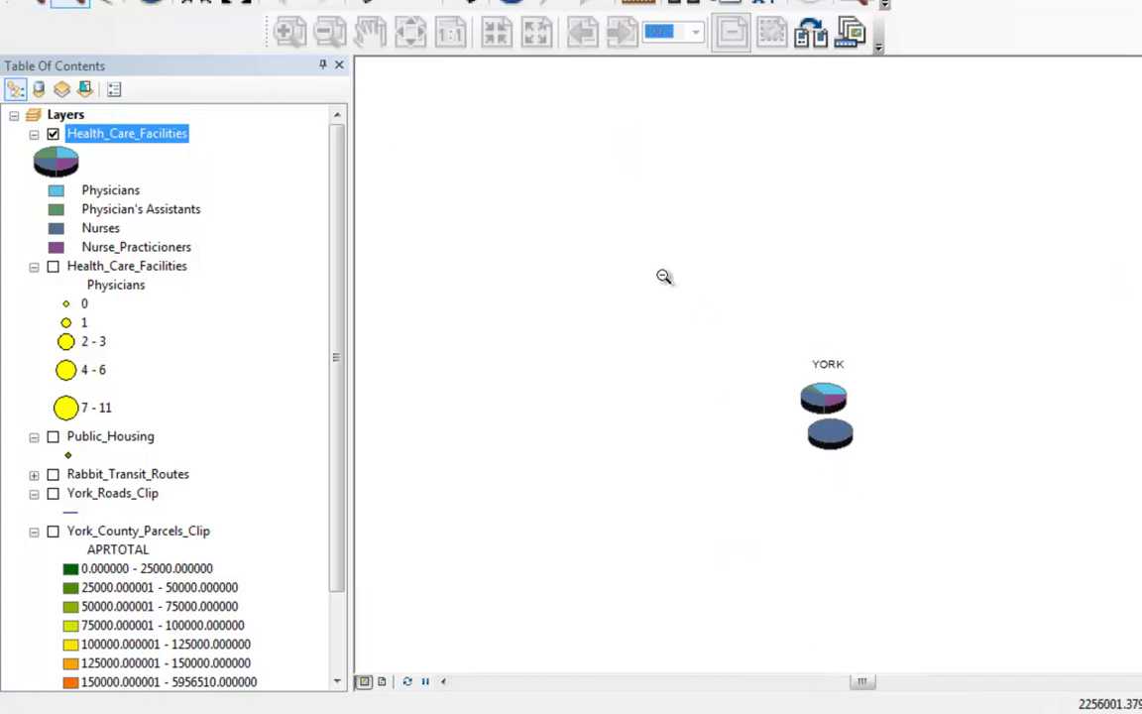
{"action": "left_click", "coordinate": [739, 329]}
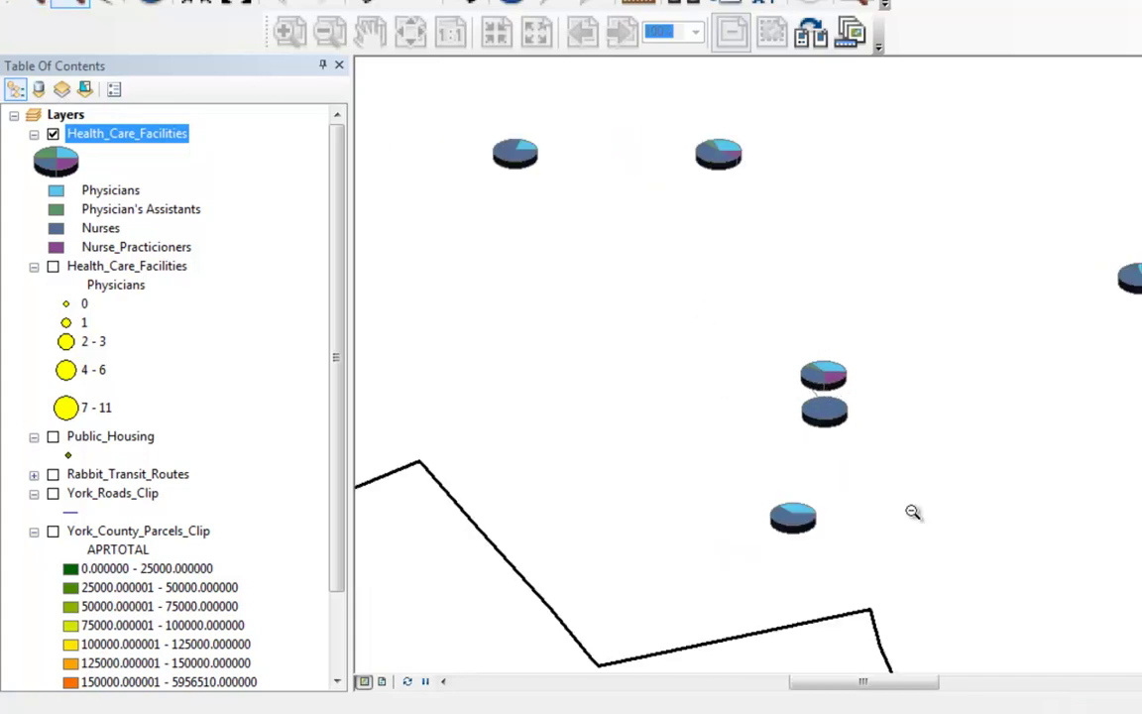
{"action": "left_click", "coordinate": [893, 440]}
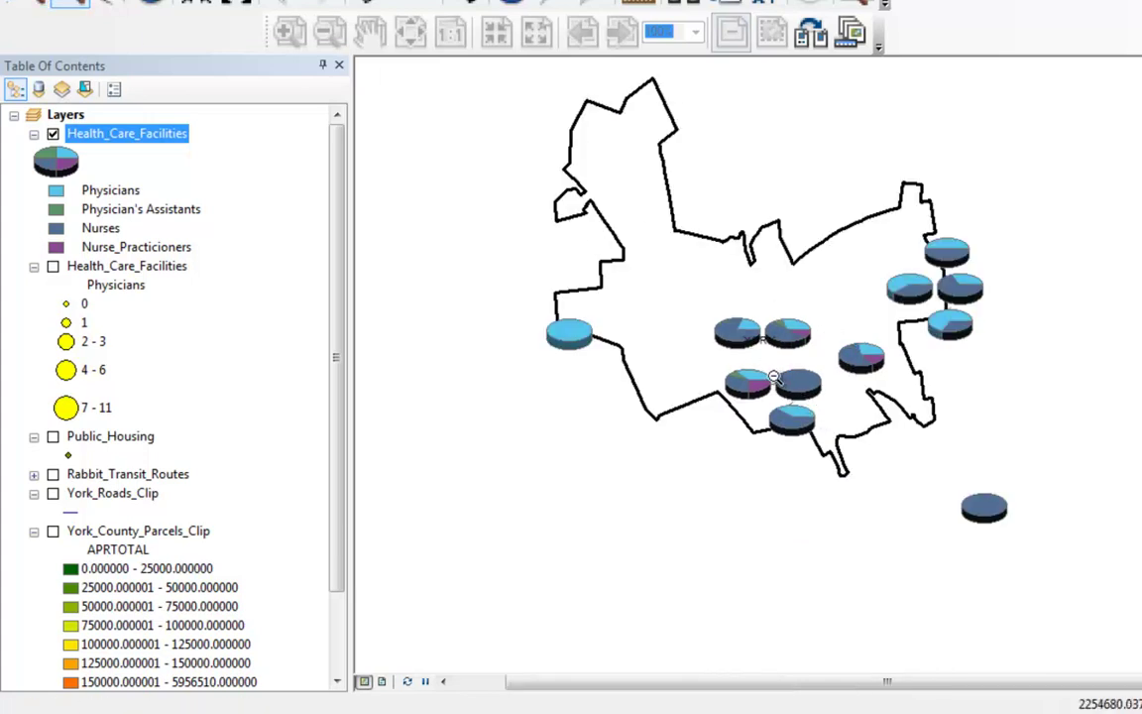
{"action": "left_click", "coordinate": [44, 14]}
{"action": "left_click_drag", "start_coordinate": [706, 302], "coordinate": [880, 447]}
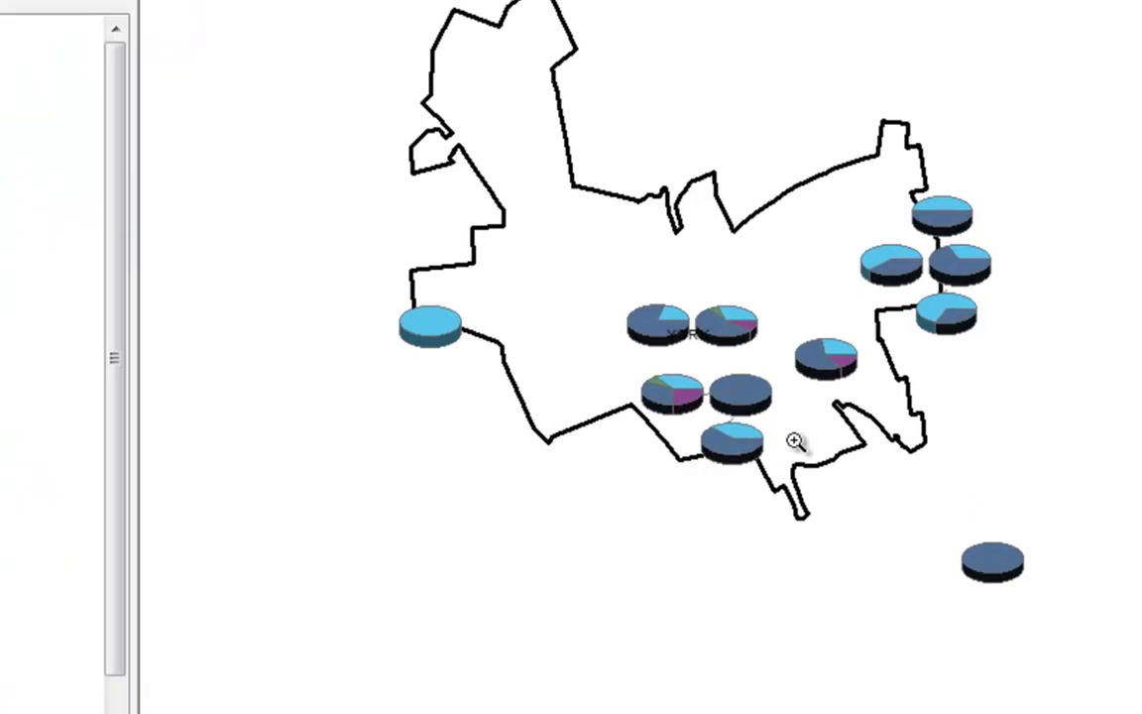
Step: Change the Physicians slice of the Health_Care_Facilities pie charts to the yellow Sun fill symbol and apply it
{"action": "left_click_drag", "start_coordinate": [642, 710], "coordinate": [642, 710]}
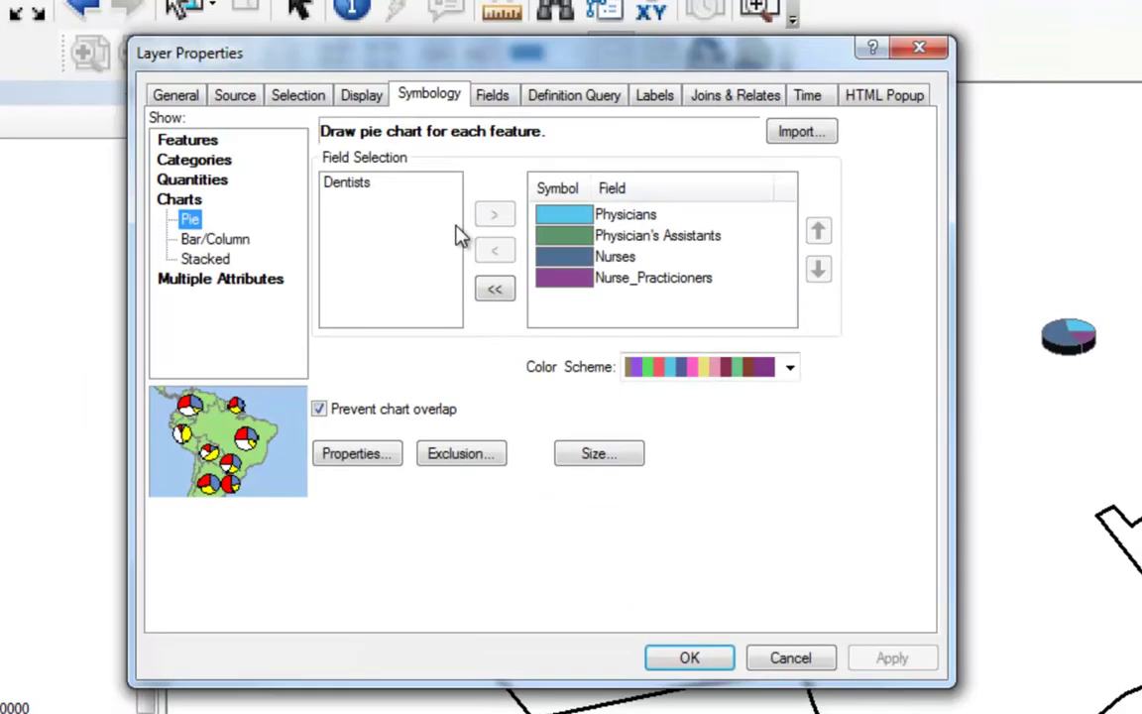
{"action": "scroll", "coordinate": [651, 376], "scroll_direction": "down", "scroll_amount": 1}
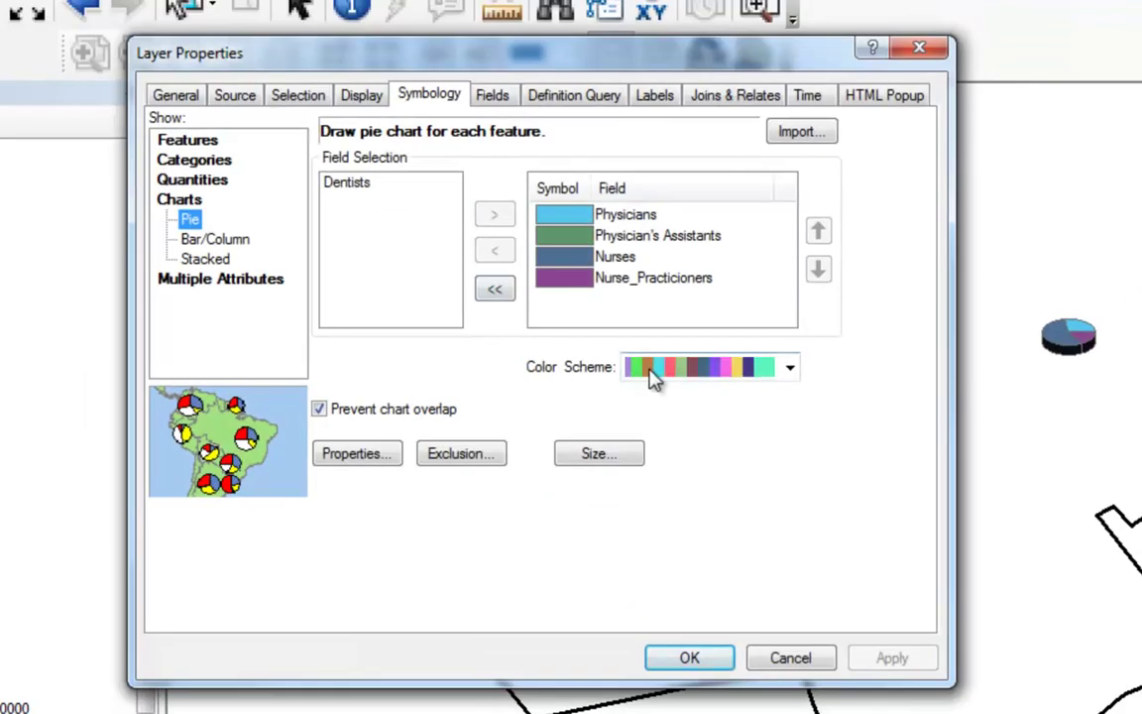
{"action": "double_click", "coordinate": [563, 220]}
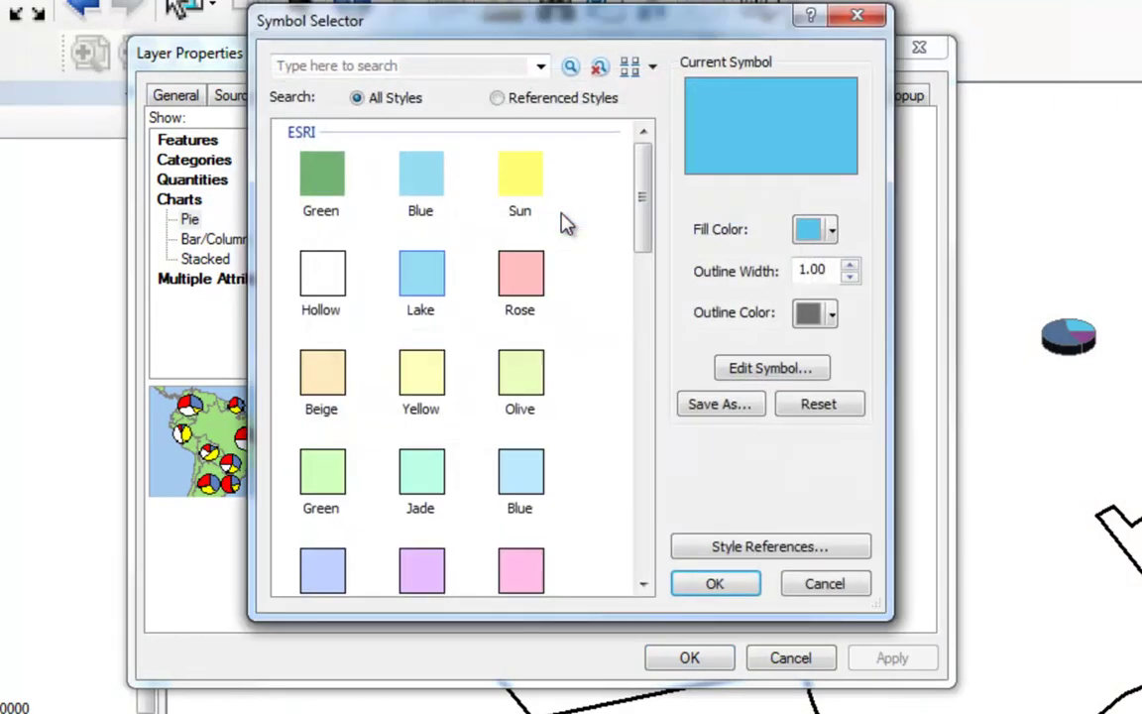
{"action": "left_click", "coordinate": [520, 176]}
{"action": "left_click", "coordinate": [714, 584]}
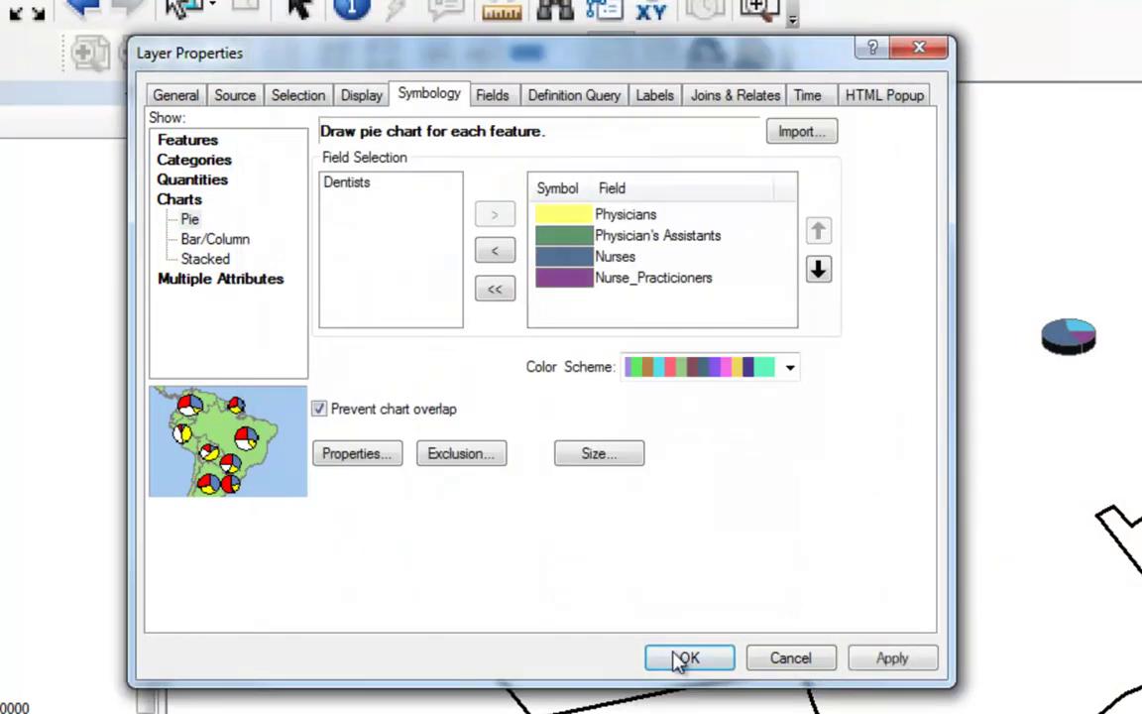
{"action": "left_click", "coordinate": [685, 657]}
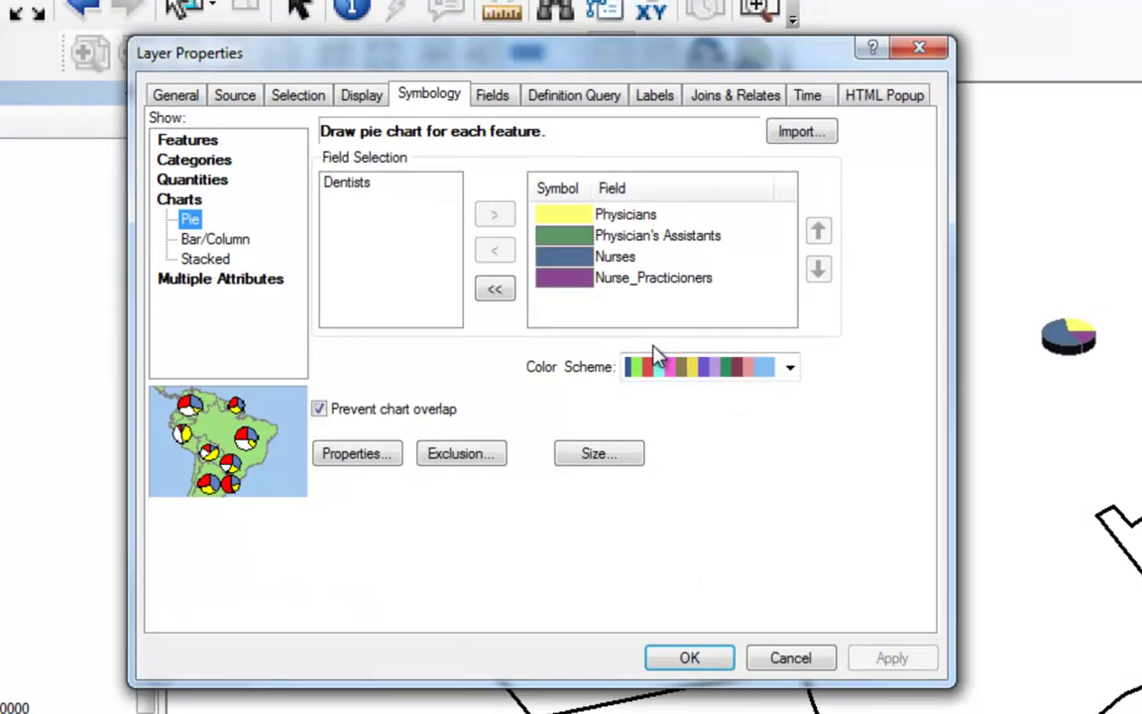
Step: Apply bar/column charts to the Health_Care_Facilities layer, then switch it to stacked charts with the same staff fields
{"action": "left_click", "coordinate": [220, 242]}
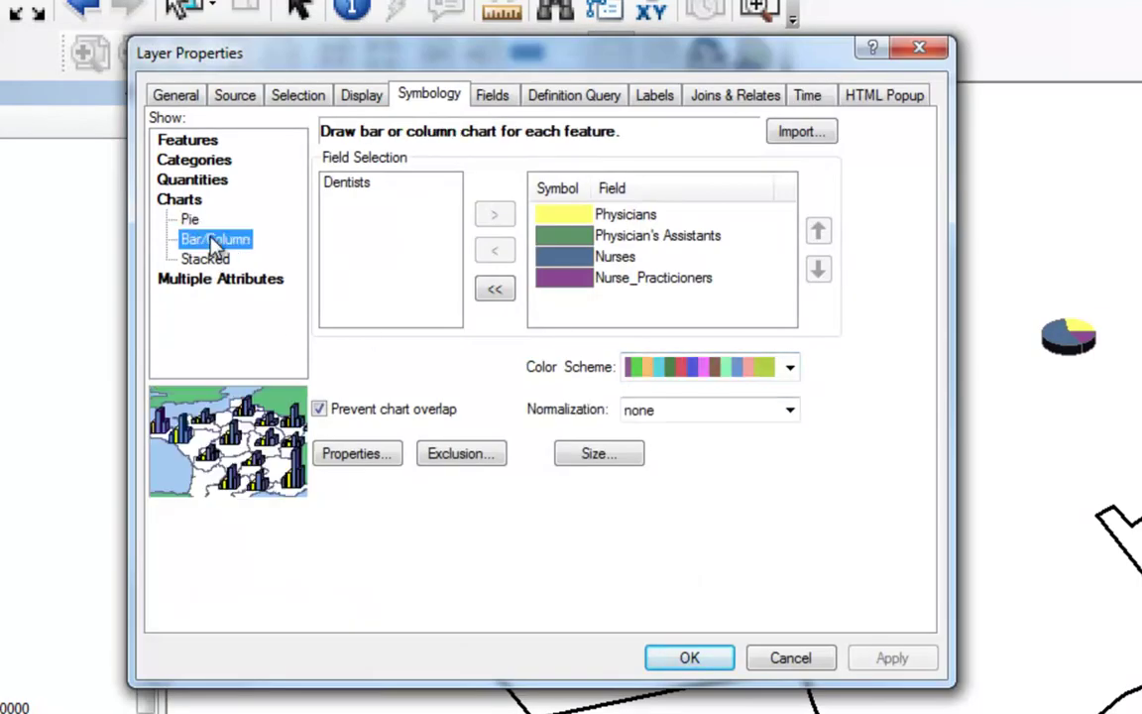
{"action": "left_click", "coordinate": [686, 657]}
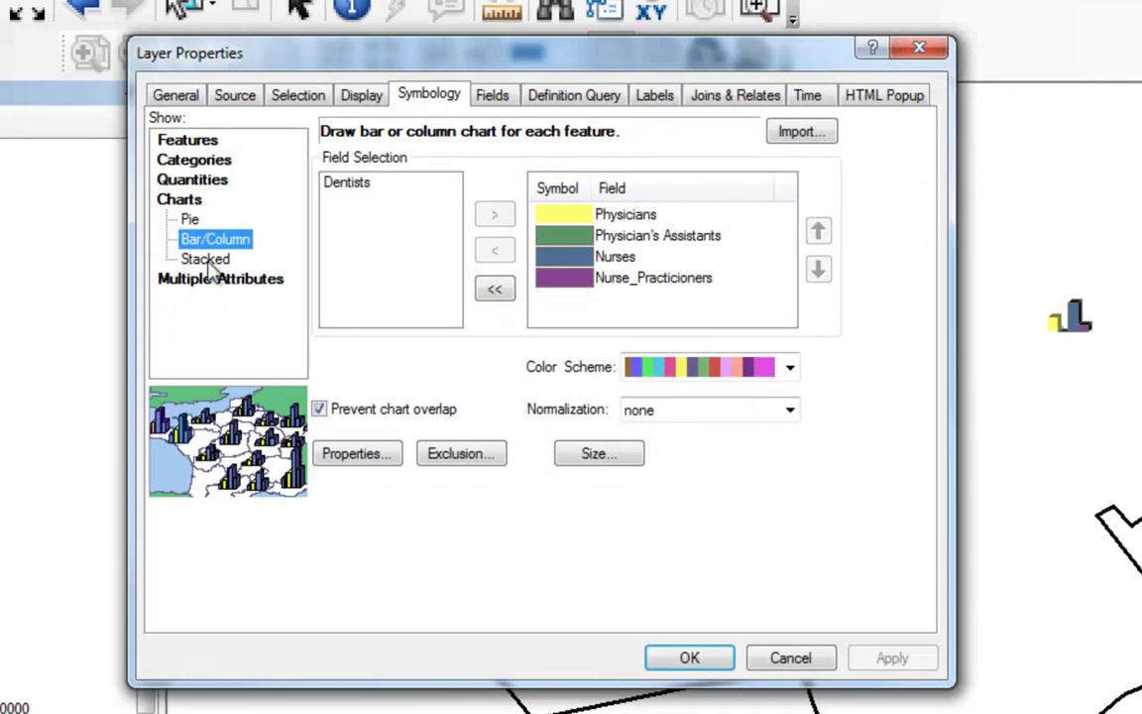
{"action": "left_click", "coordinate": [208, 259]}
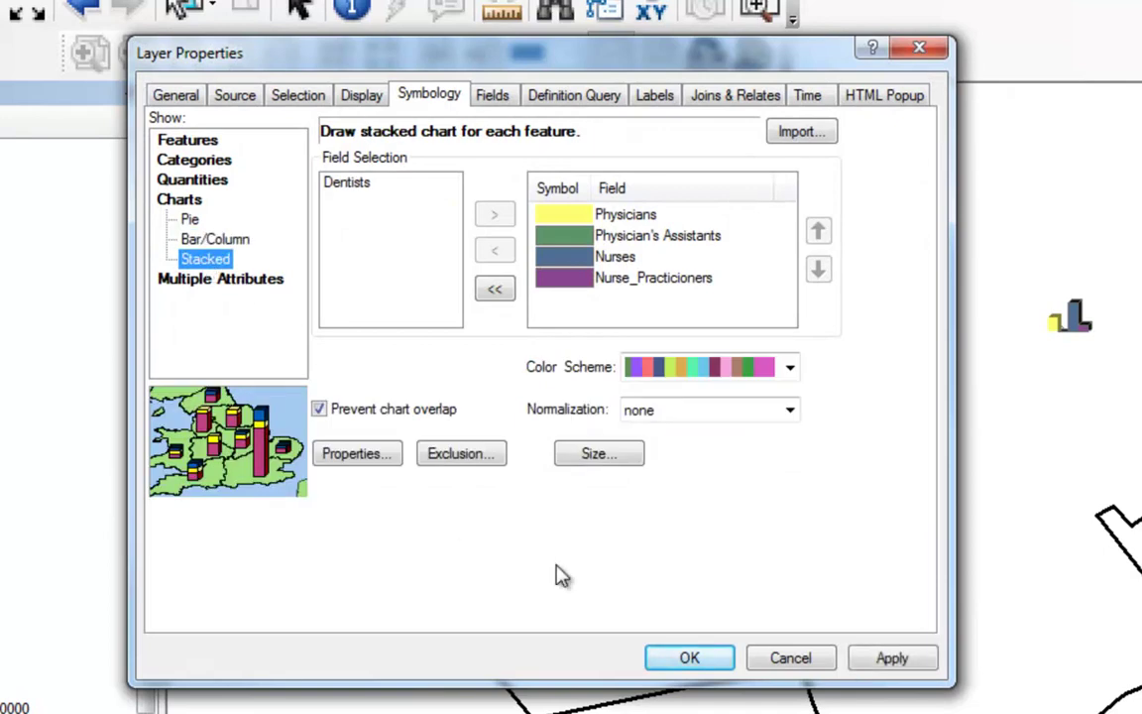
{"action": "left_click", "coordinate": [689, 658]}
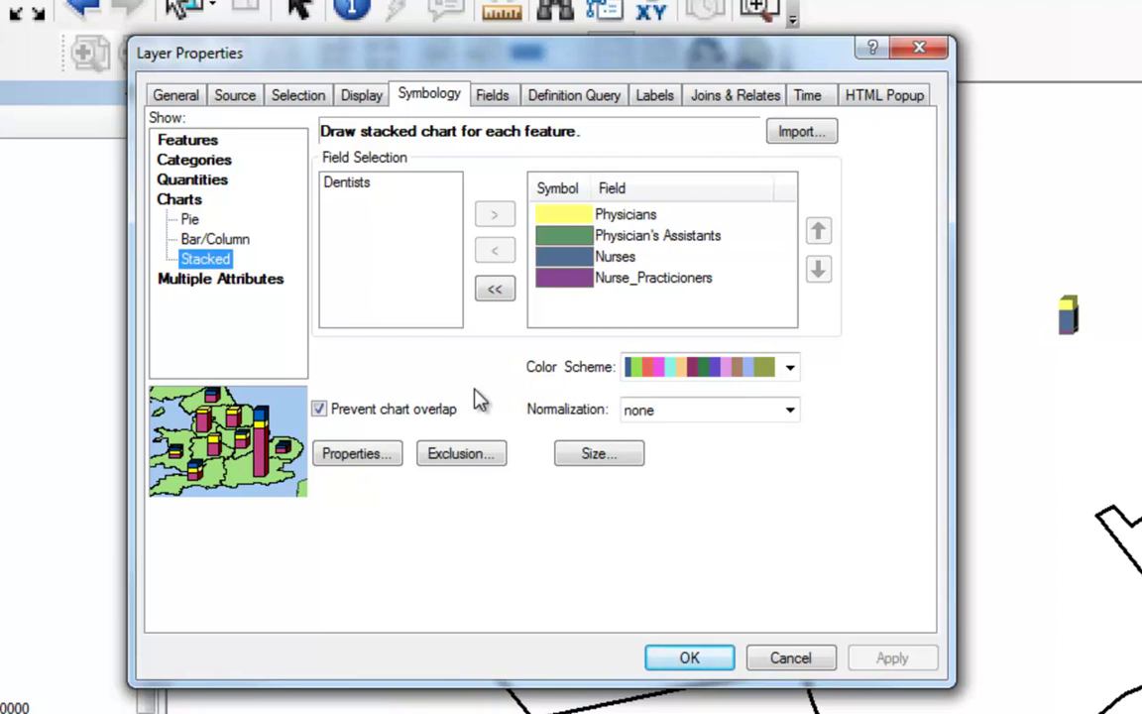
{"action": "scroll", "coordinate": [694, 386], "scroll_direction": "down", "scroll_amount": 1}
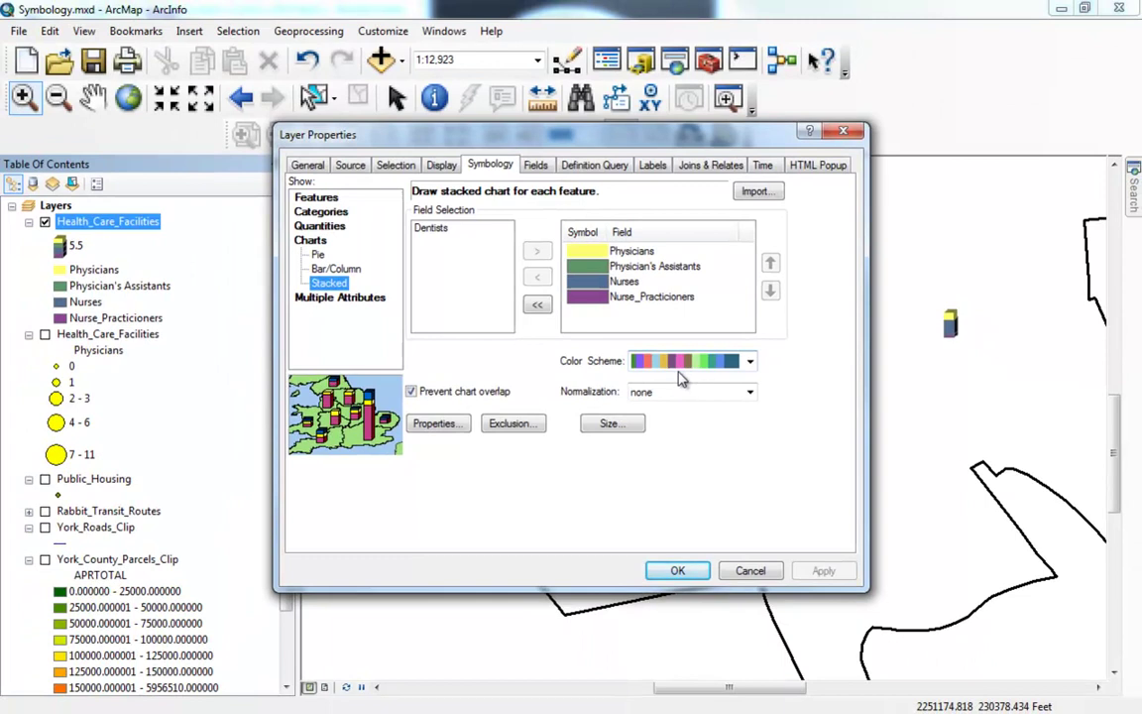
{"action": "scroll", "coordinate": [680, 378], "scroll_direction": "down", "scroll_amount": 1}
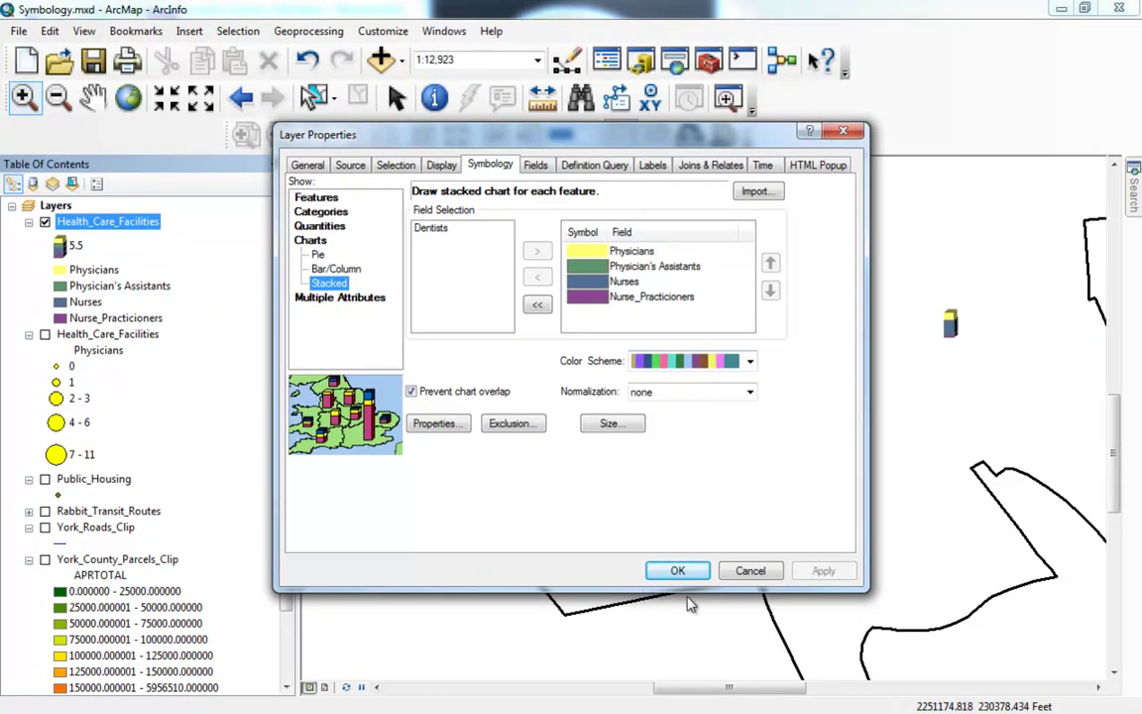
{"action": "left_click", "coordinate": [751, 570]}
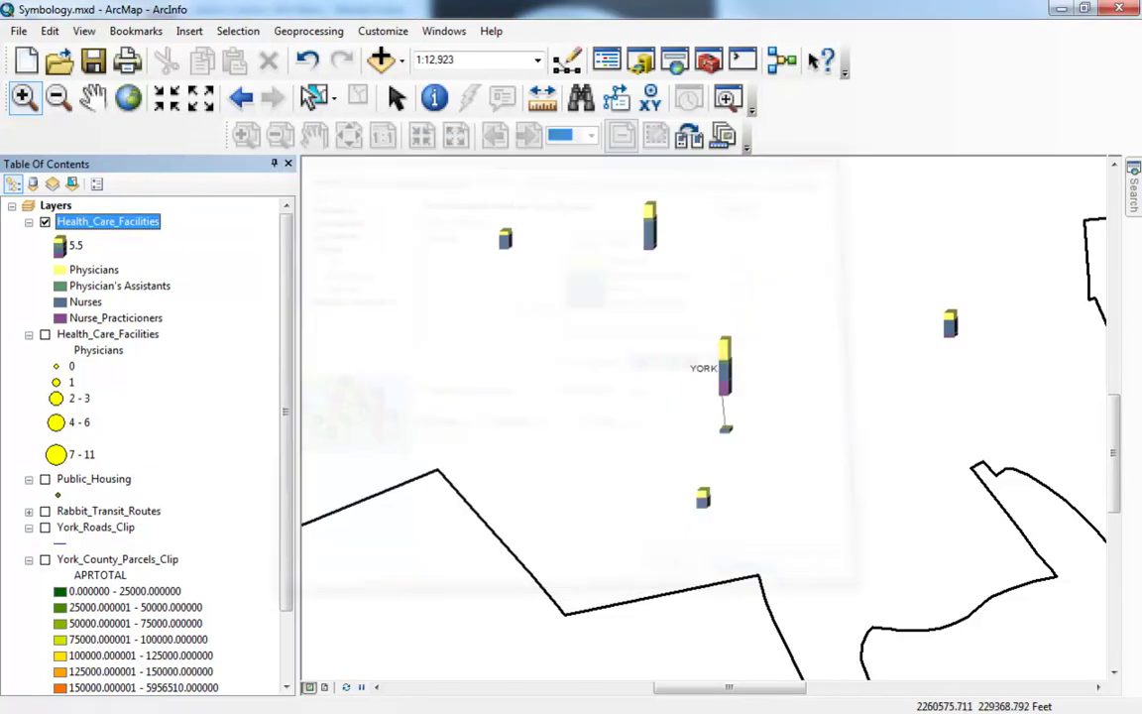
Step: Minimize the ArcMap and Symbology folder windows to show the desktop
{"action": "left_click", "coordinate": [1059, 10]}
{"action": "left_click", "coordinate": [1058, 10]}
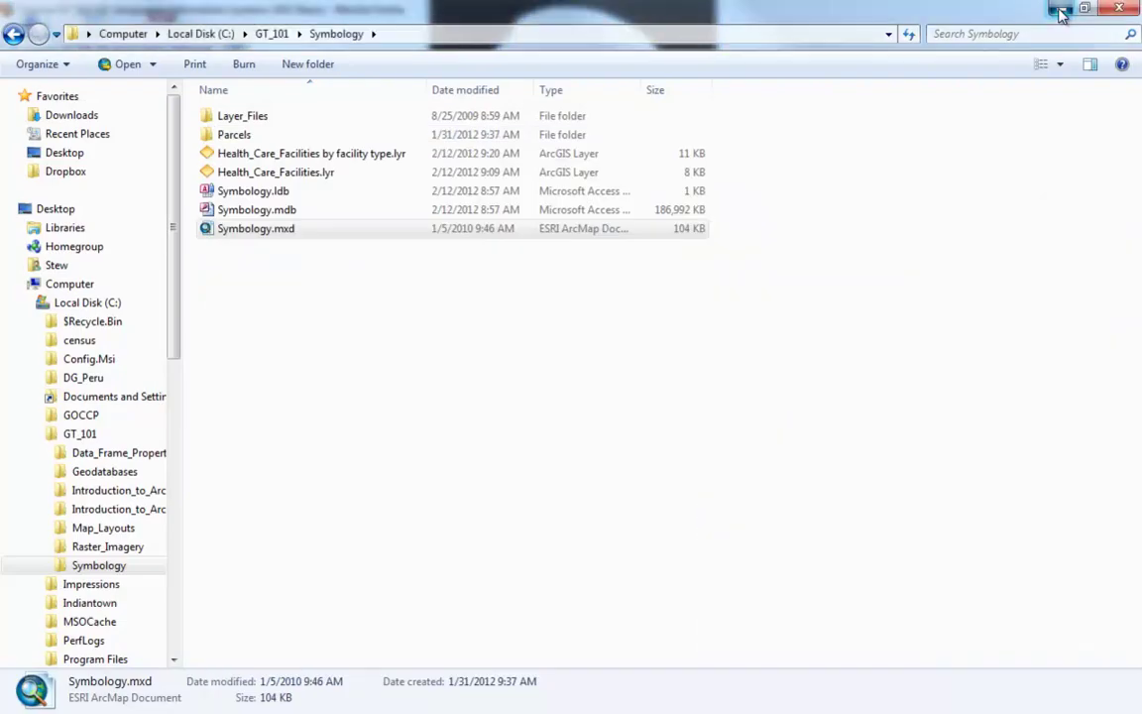
{"action": "left_click", "coordinate": [1059, 10]}
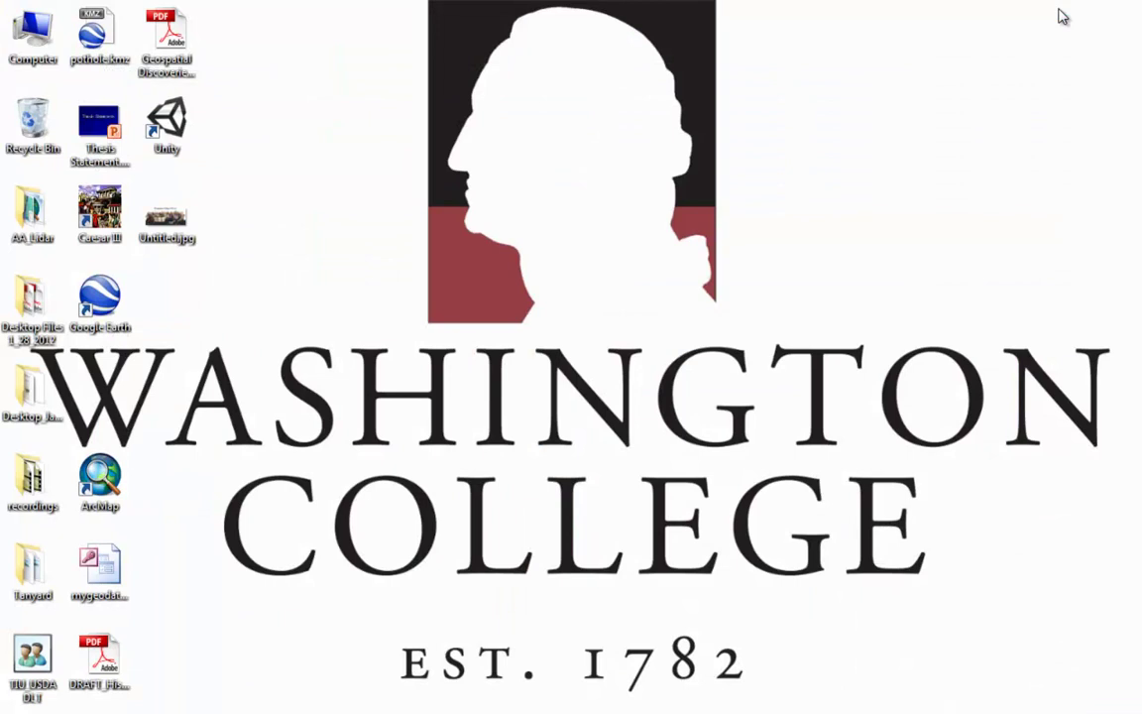